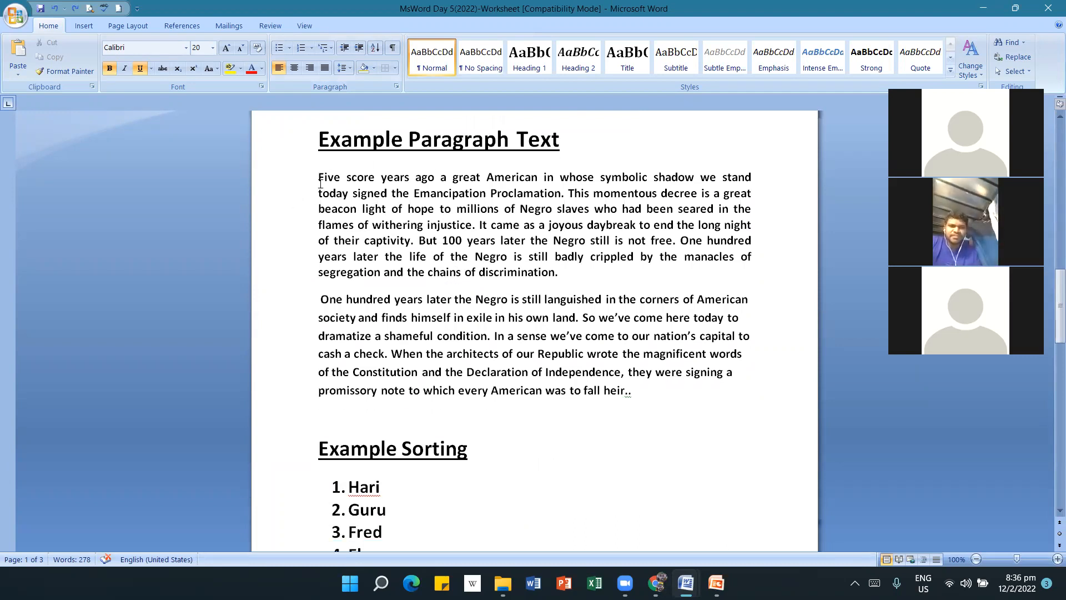
Left-align both paragraphs under the Example Paragraph Text heading.
{"action": "left_click_drag", "start_coordinate": [322, 177], "coordinate": [652, 400]}
{"action": "left_click", "coordinate": [651, 400]}
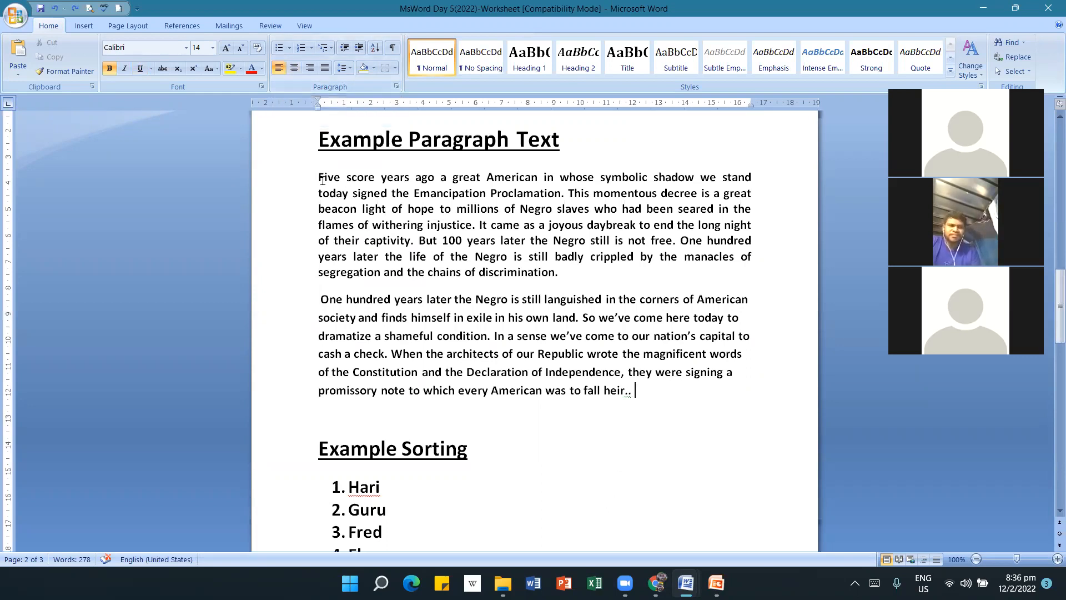
{"action": "left_click_drag", "start_coordinate": [319, 176], "coordinate": [639, 393]}
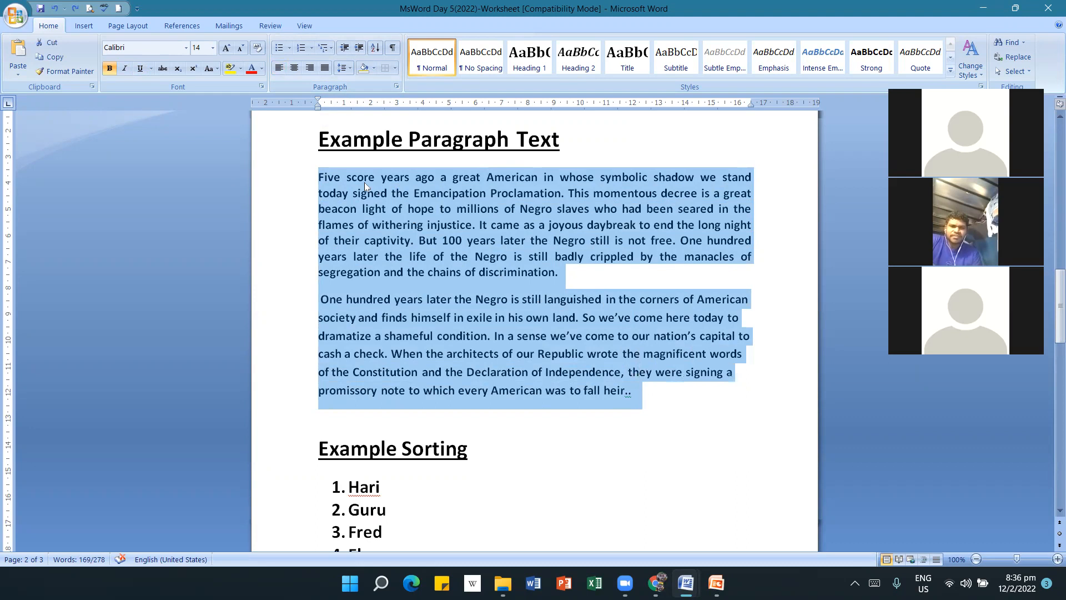
{"action": "left_click", "coordinate": [280, 69]}
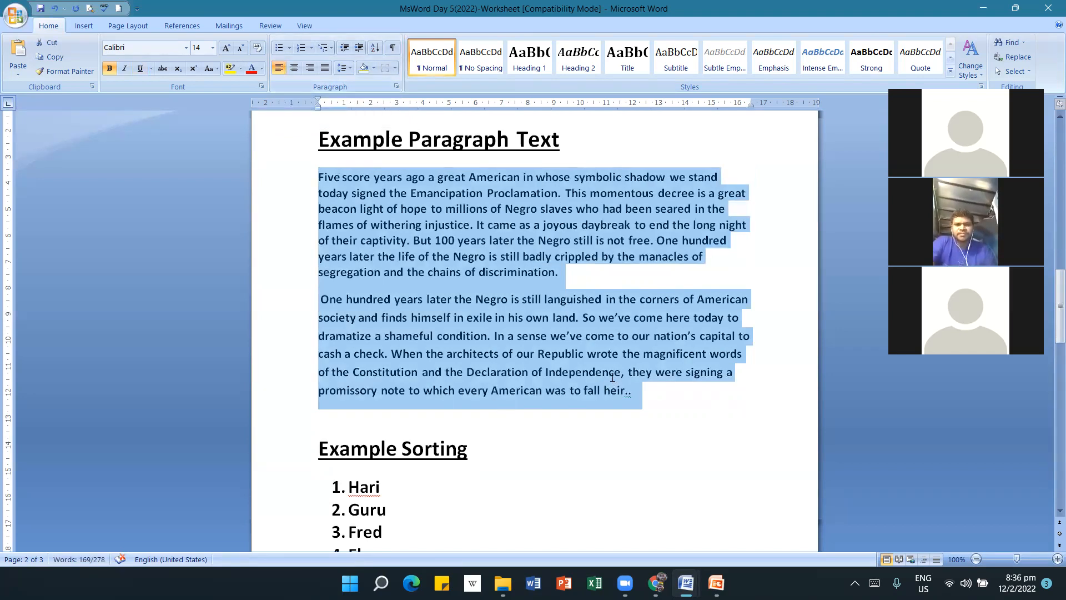
{"action": "left_click", "coordinate": [311, 185]}
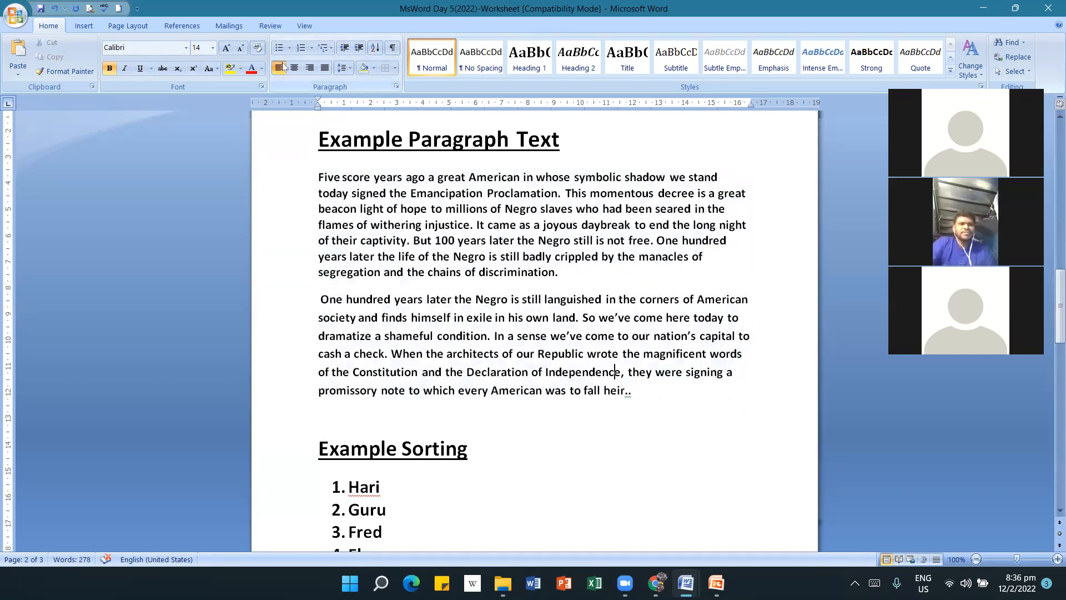
Centre both body paragraphs under the Example Paragraph Text heading.
{"action": "left_click", "coordinate": [307, 177]}
{"action": "left_click_drag", "start_coordinate": [327, 177], "coordinate": [661, 391]}
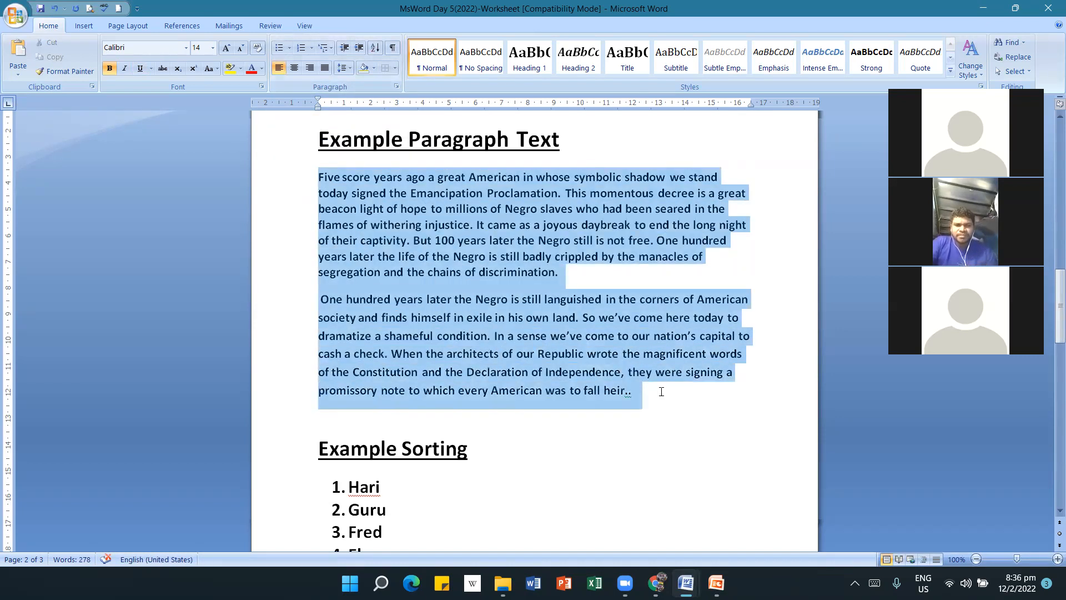
{"action": "left_click", "coordinate": [295, 68]}
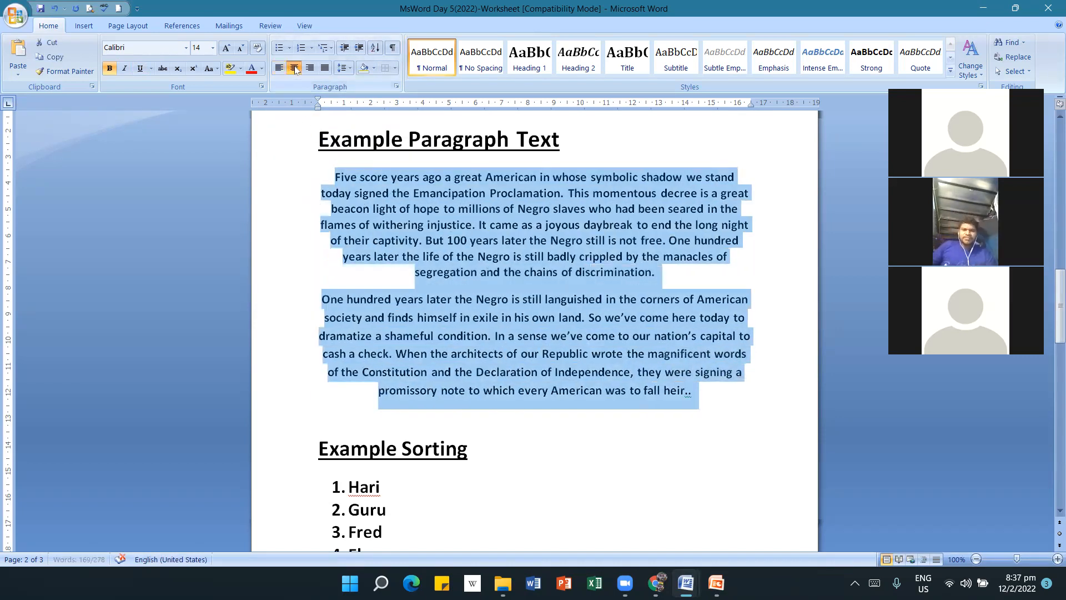
{"action": "left_click", "coordinate": [581, 448]}
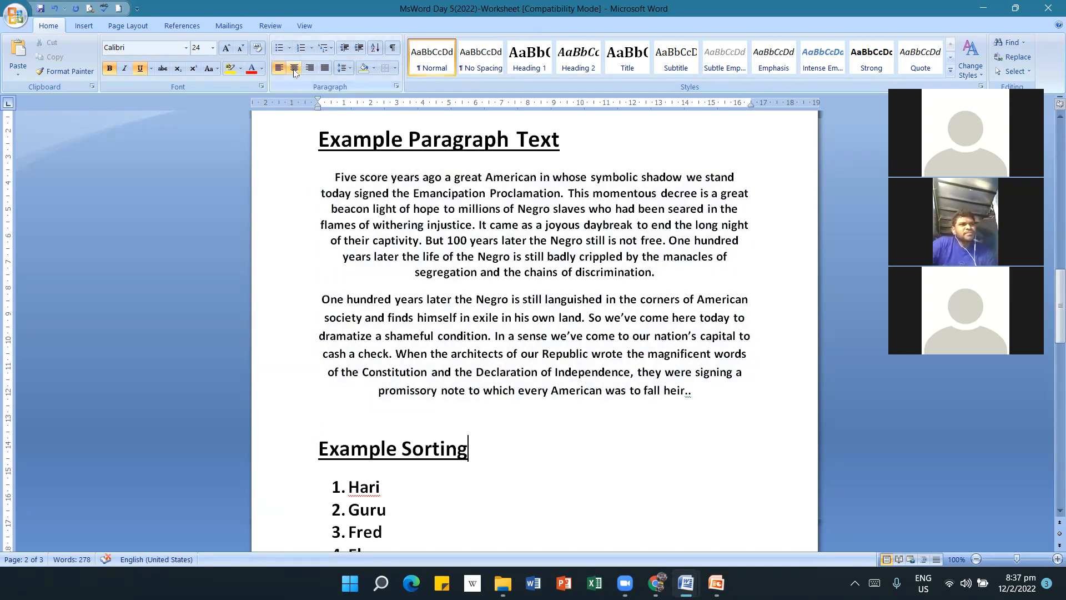
Right-align both body paragraphs under the Example Paragraph Text heading.
{"action": "left_click_drag", "start_coordinate": [333, 177], "coordinate": [733, 391]}
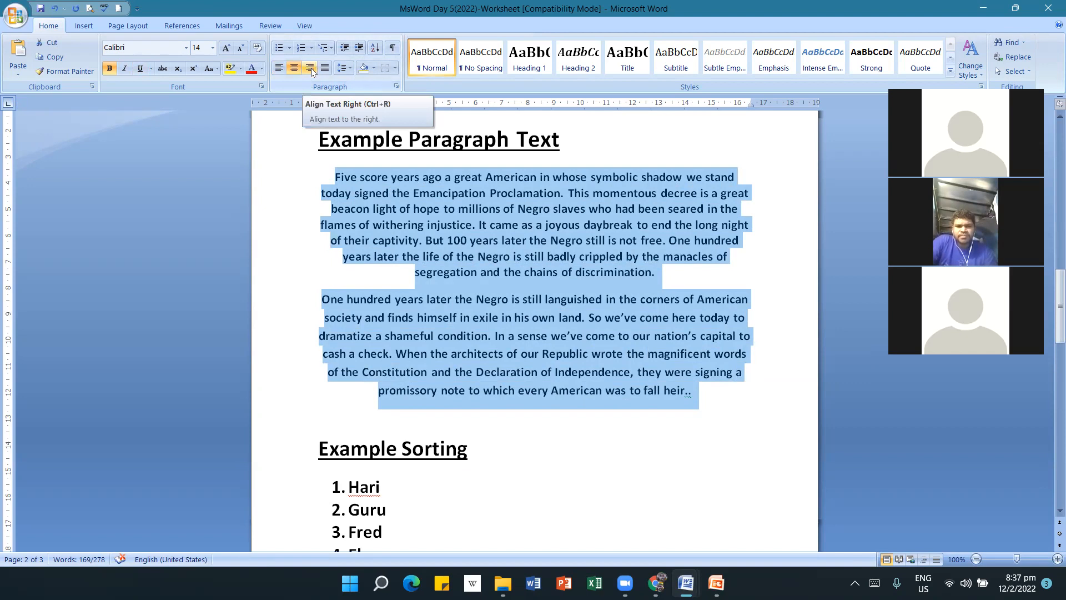
{"action": "left_click", "coordinate": [311, 72]}
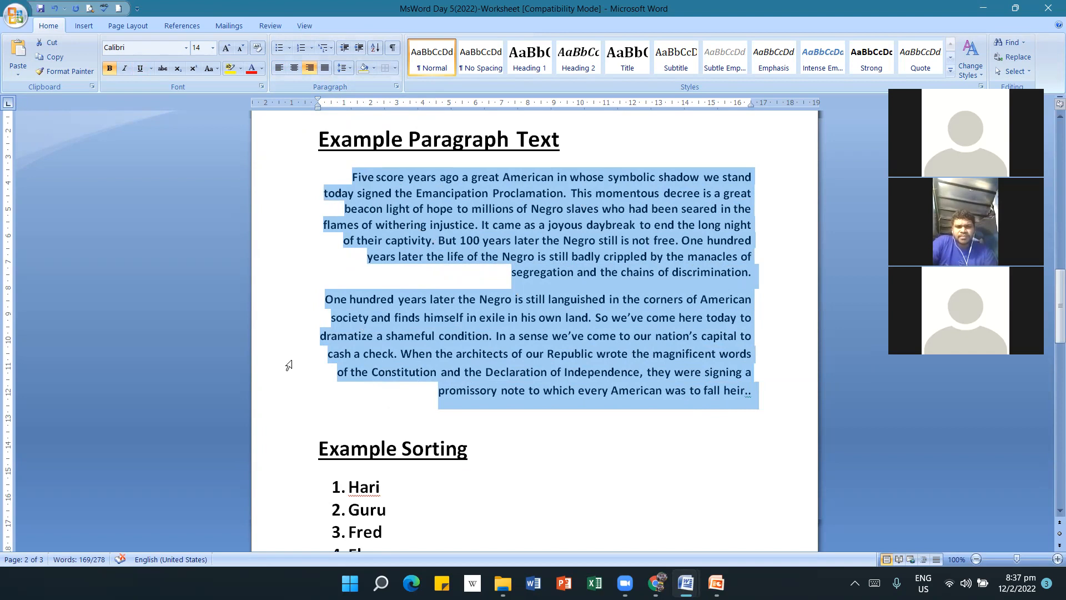
{"action": "left_click", "coordinate": [577, 418]}
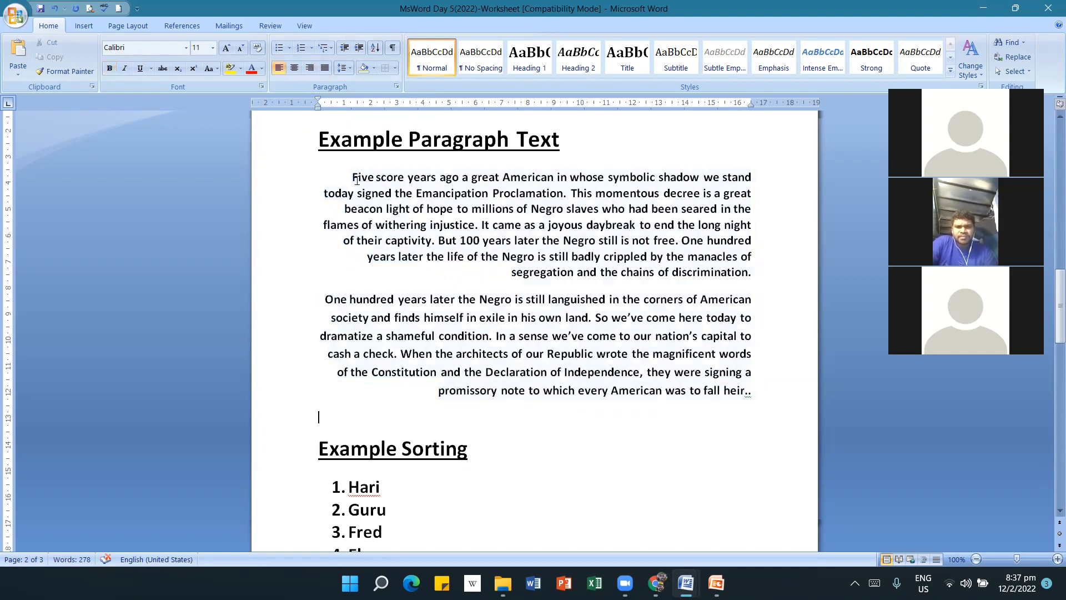
Justify both body paragraphs under the Example Paragraph Text heading.
{"action": "left_click_drag", "start_coordinate": [351, 175], "coordinate": [778, 390]}
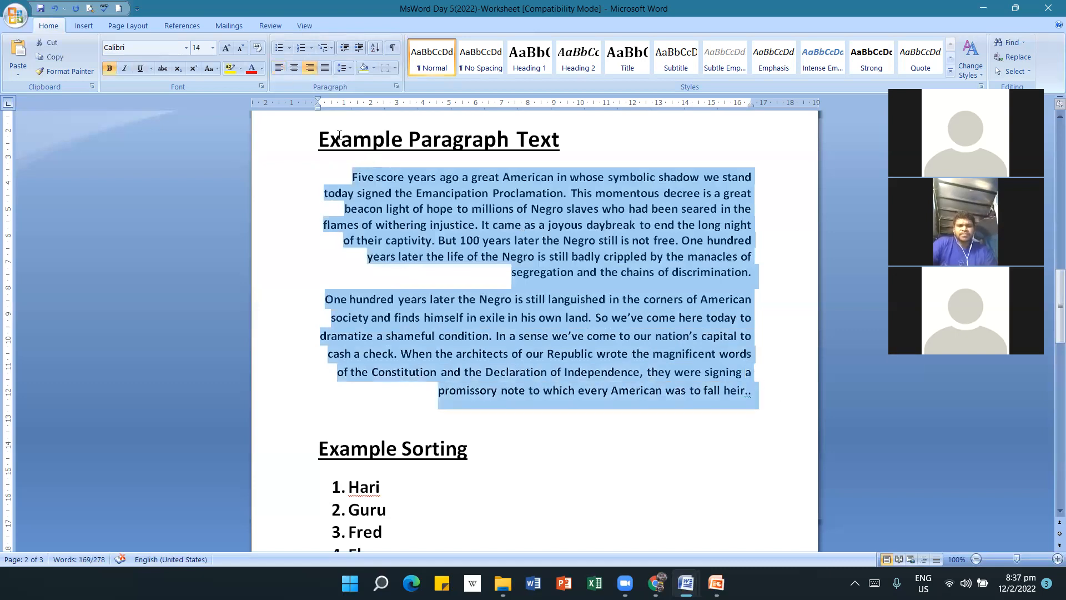
{"action": "left_click", "coordinate": [325, 68]}
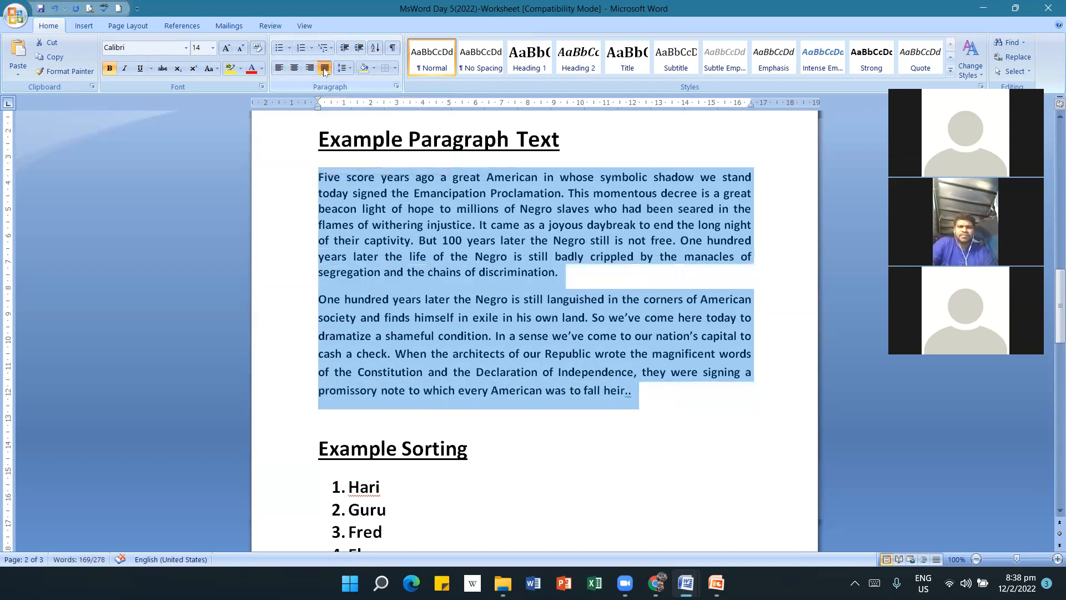
{"action": "left_click", "coordinate": [619, 491]}
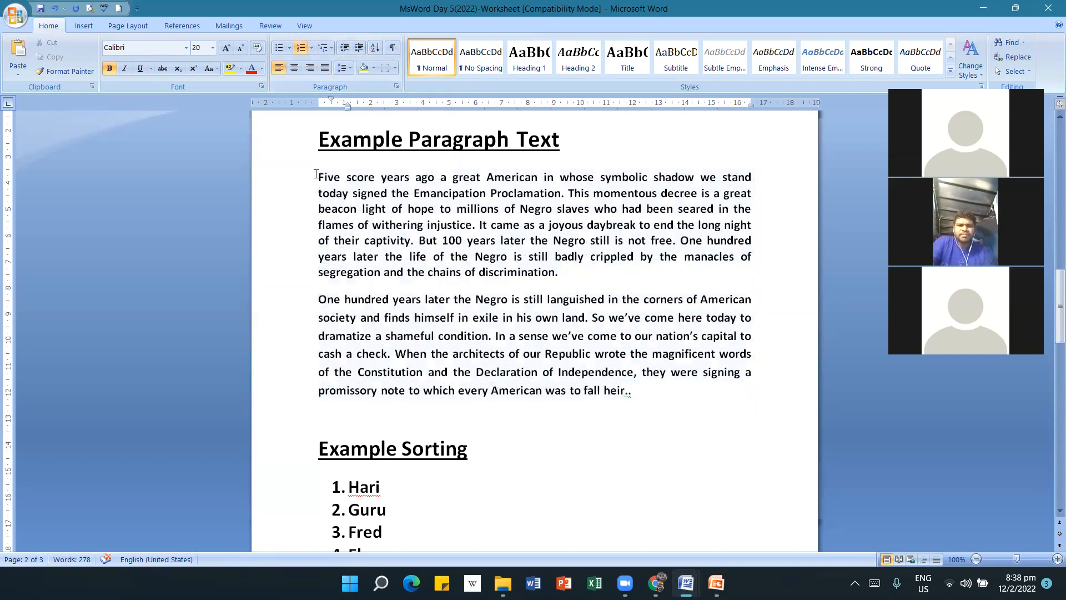
Undo the justified alignment of the two example paragraphs and redo it.
{"action": "left_click", "coordinate": [316, 174]}
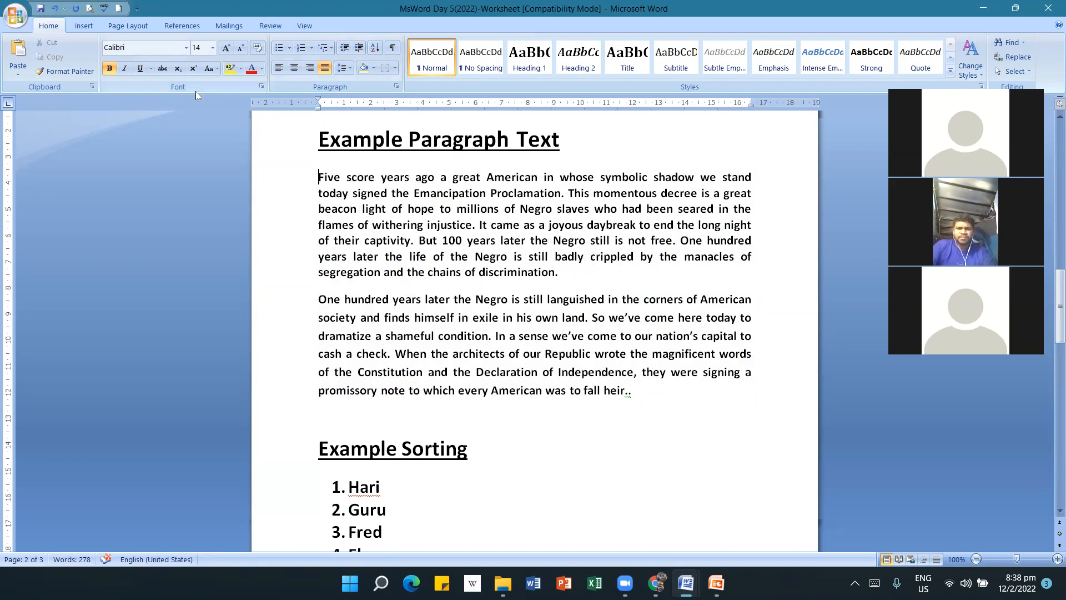
{"action": "left_click", "coordinate": [55, 8]}
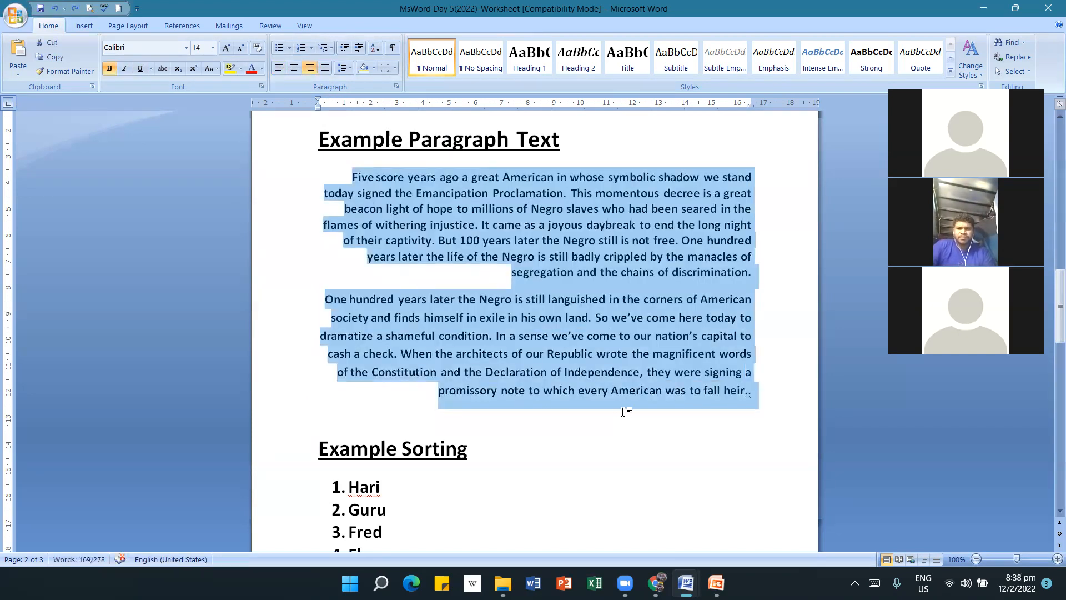
{"action": "left_click", "coordinate": [640, 468]}
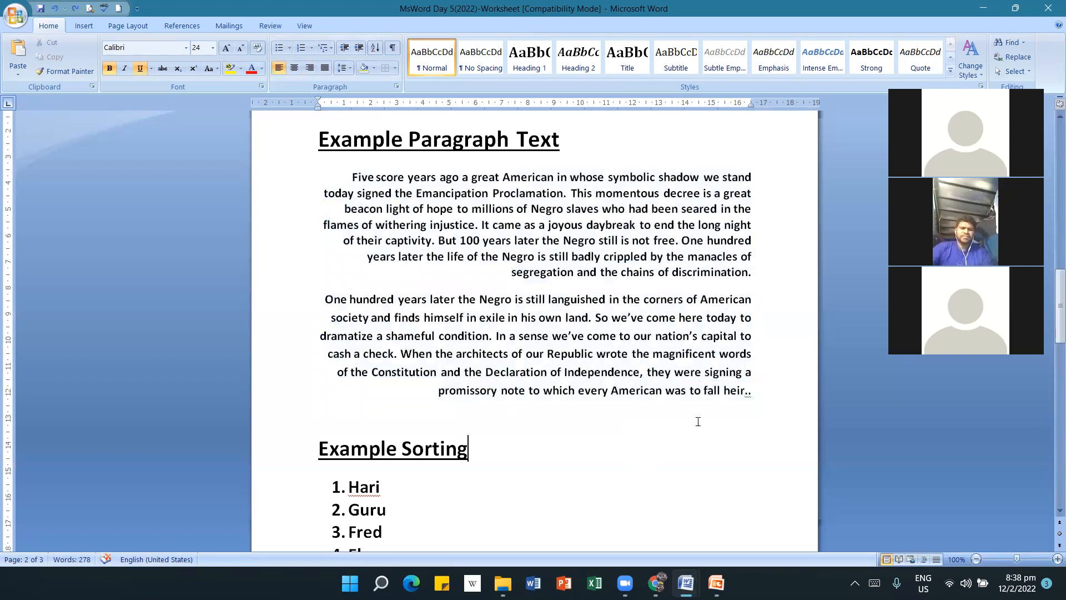
{"action": "left_click", "coordinate": [73, 8]}
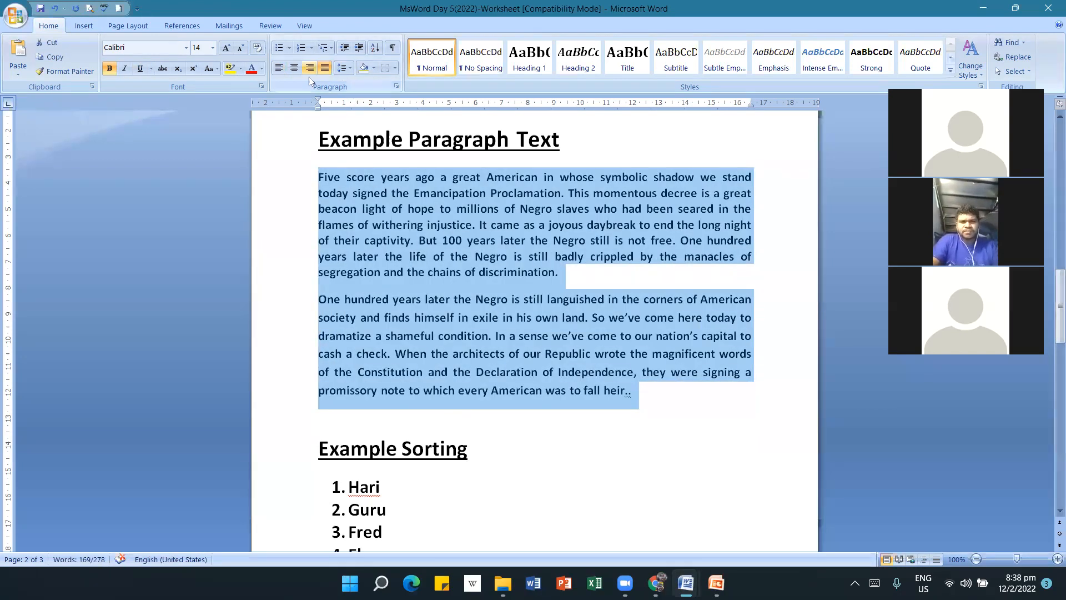
{"action": "left_click", "coordinate": [677, 460]}
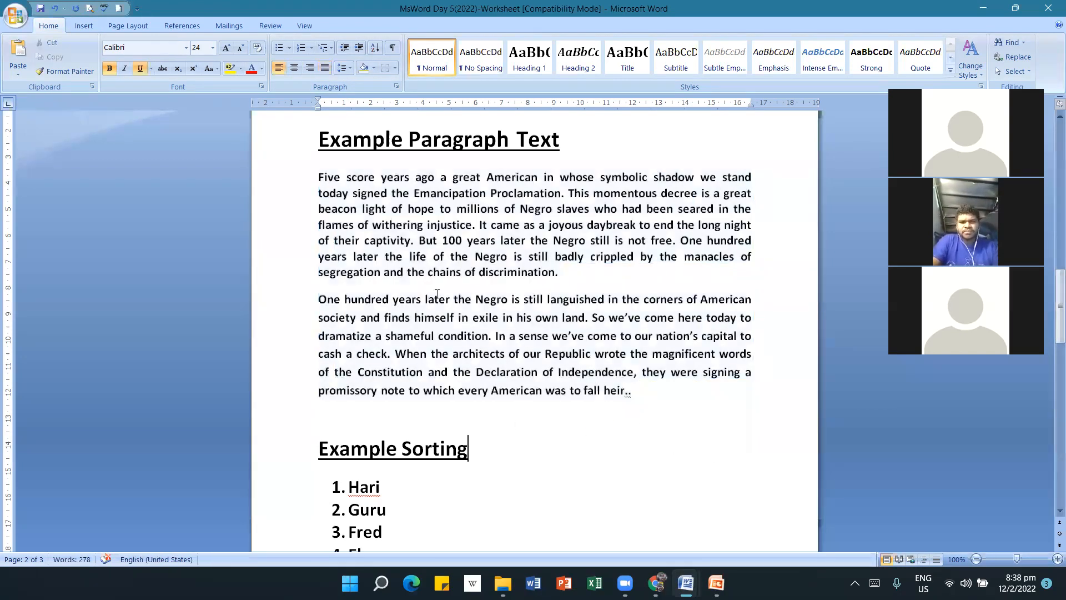
{"action": "left_click", "coordinate": [325, 180]}
{"action": "left_click_drag", "start_coordinate": [326, 180], "coordinate": [682, 385]}
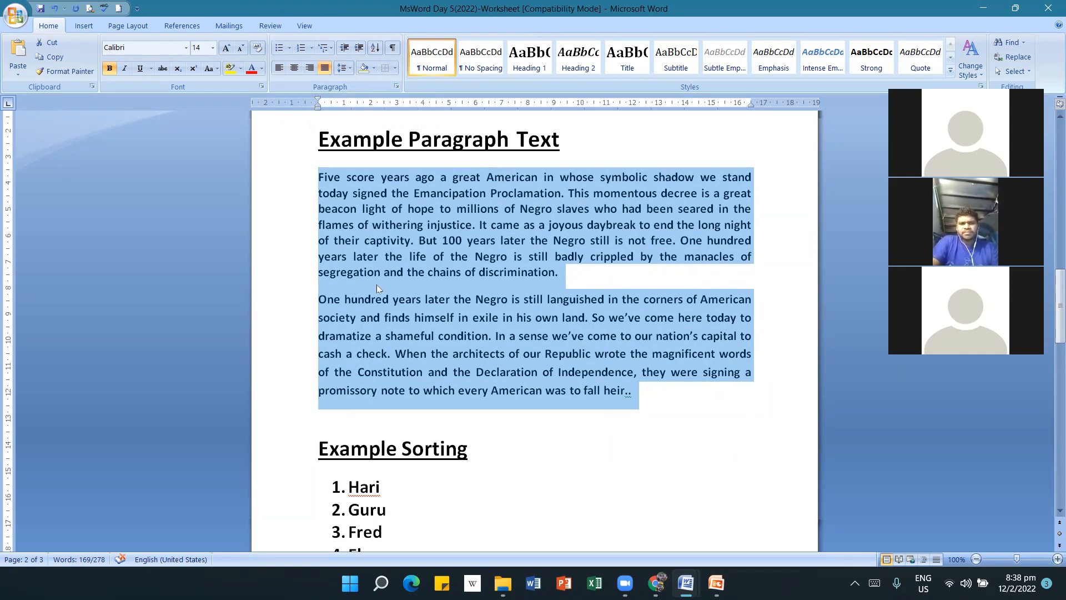
{"action": "left_click", "coordinate": [625, 372]}
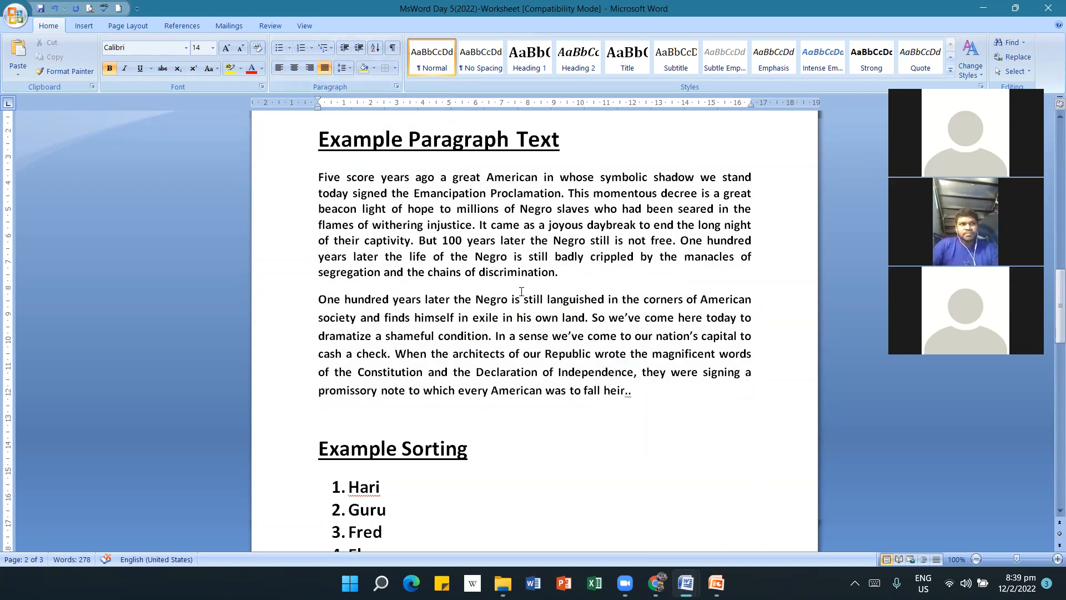
{"action": "left_click_drag", "start_coordinate": [666, 393], "coordinate": [316, 335]}
{"action": "left_click", "coordinate": [286, 193]}
{"action": "left_click", "coordinate": [361, 336]}
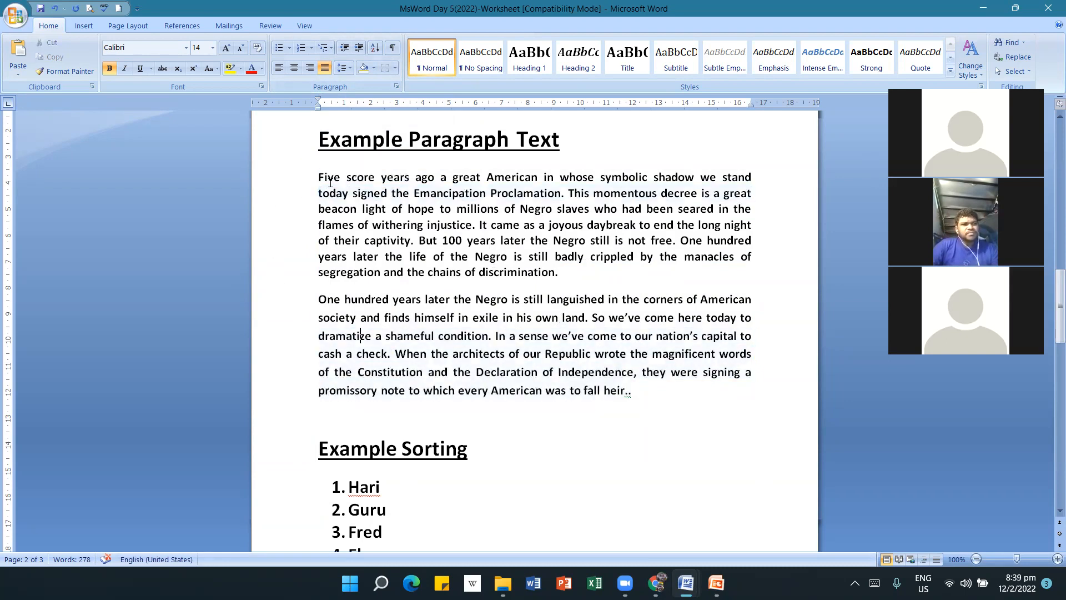
{"action": "left_click_drag", "start_coordinate": [317, 179], "coordinate": [647, 388]}
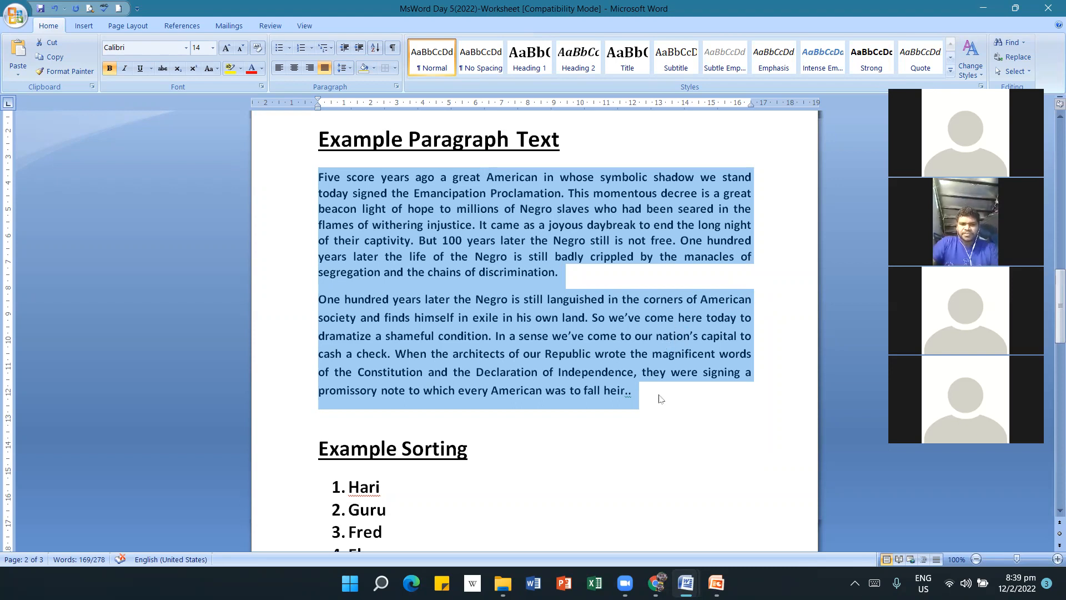
{"action": "left_click", "coordinate": [634, 451]}
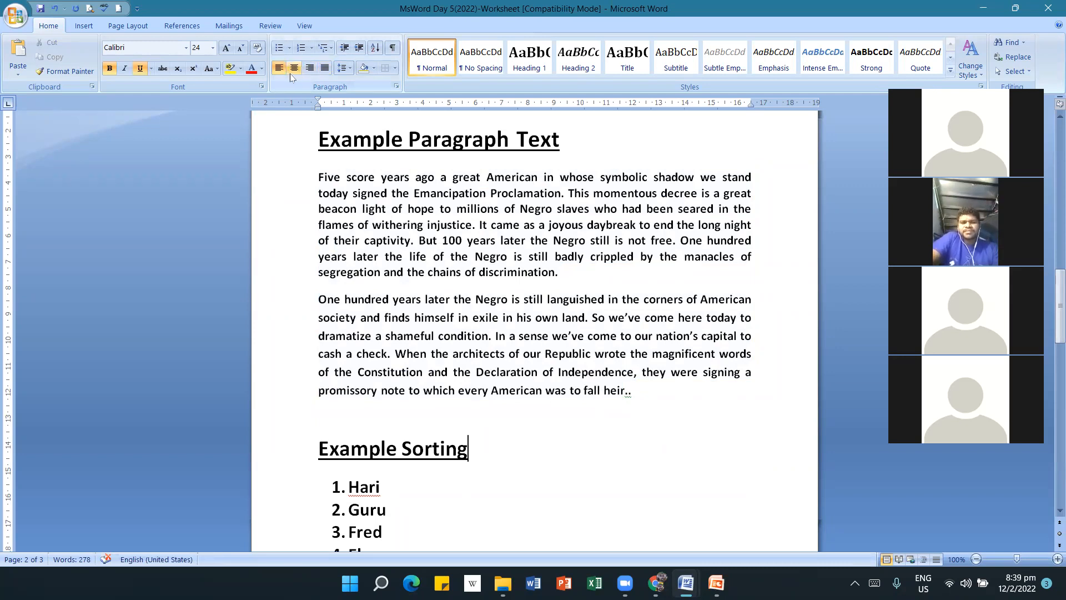
Review the four alignment items listed under Change Paragraph Alignment in the worksheet's topic list.
{"action": "scroll", "coordinate": [497, 308], "scroll_direction": "up", "scroll_amount": 15}
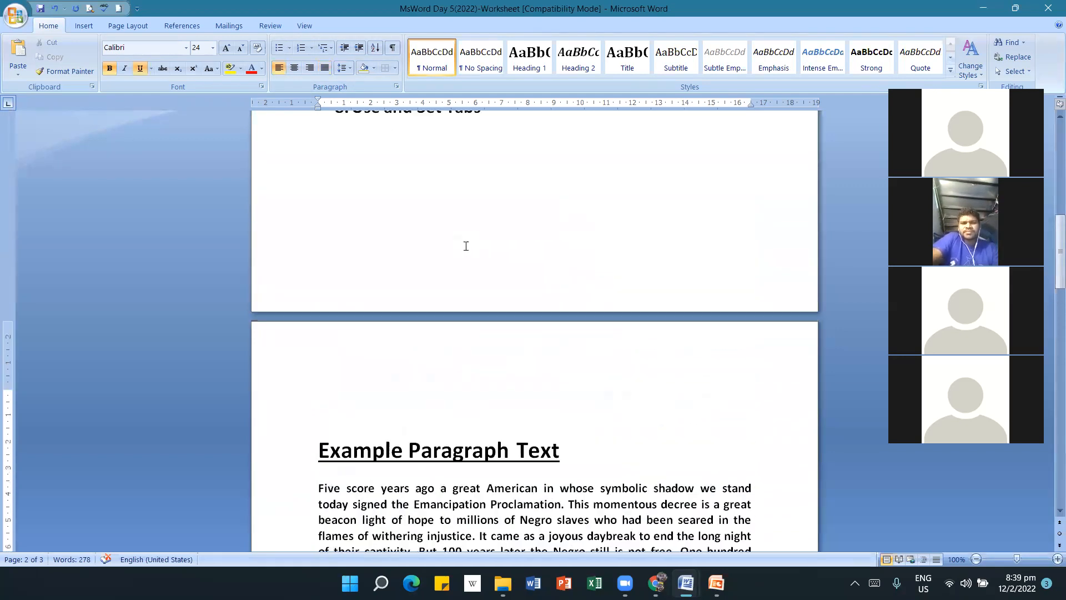
{"action": "scroll", "coordinate": [473, 252], "scroll_direction": "up", "scroll_amount": 7}
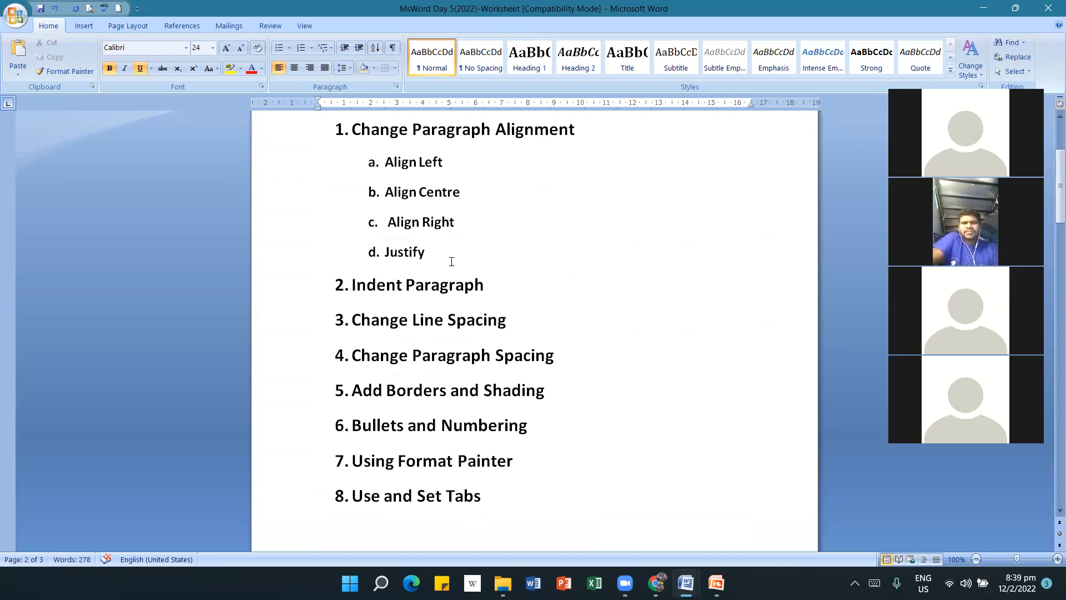
{"action": "left_click_drag", "start_coordinate": [452, 262], "coordinate": [384, 161]}
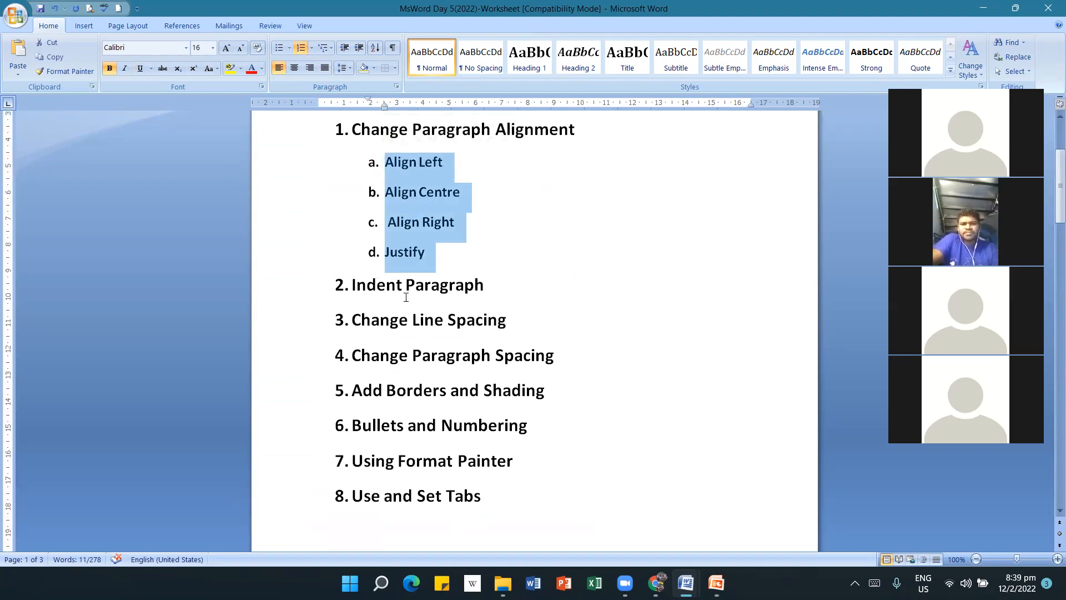
{"action": "scroll", "coordinate": [561, 416], "scroll_direction": "down", "scroll_amount": 10}
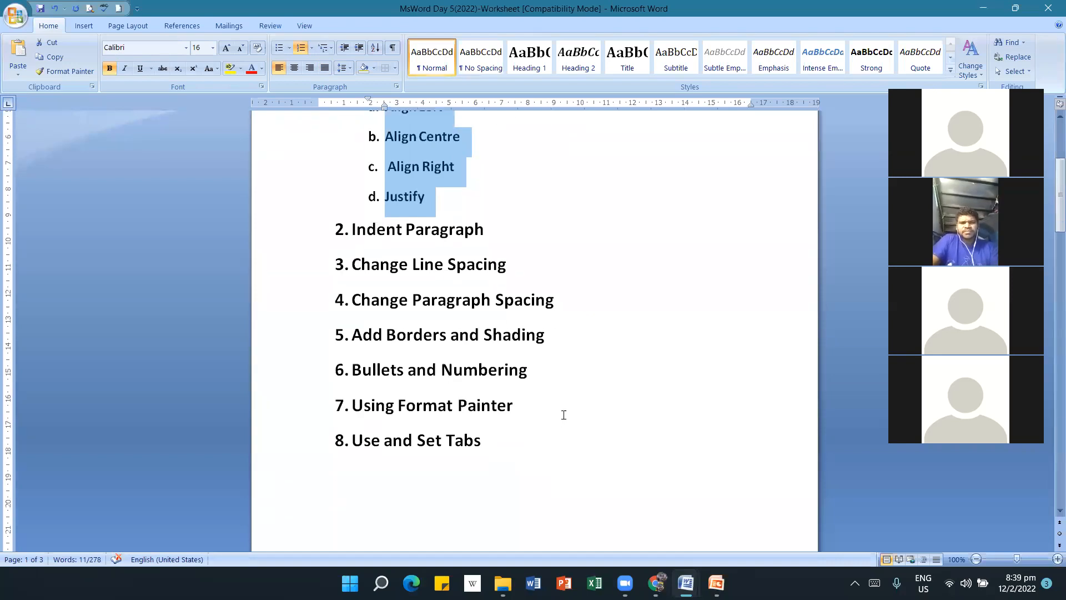
{"action": "scroll", "coordinate": [564, 408], "scroll_direction": "down", "scroll_amount": 10}
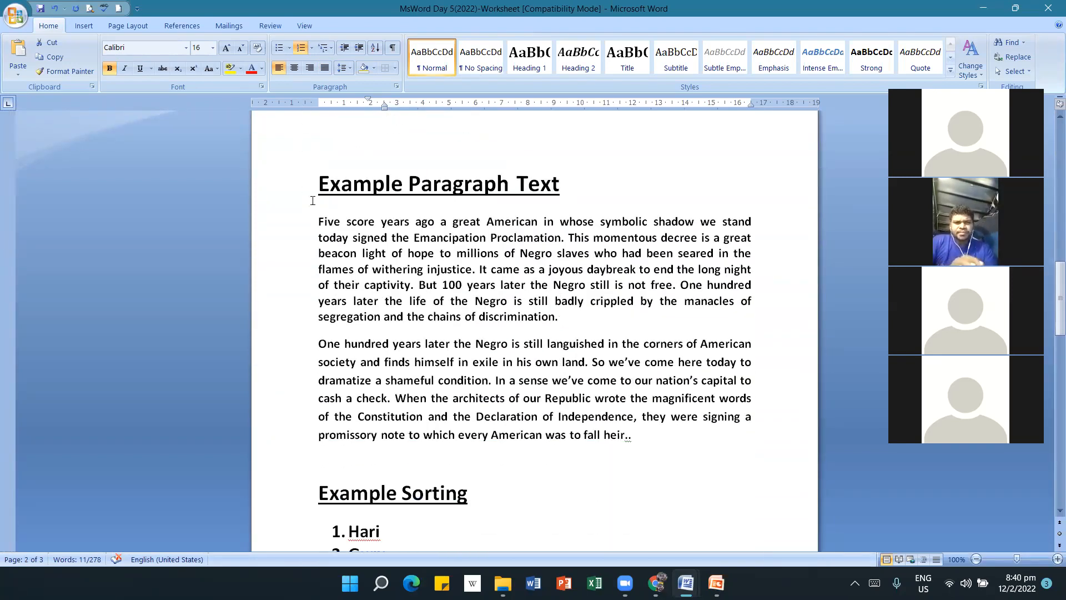
Increase the left indent of both example paragraphs by six levels and check them down to the Example Sorting heading.
{"action": "left_click_drag", "start_coordinate": [316, 222], "coordinate": [649, 441]}
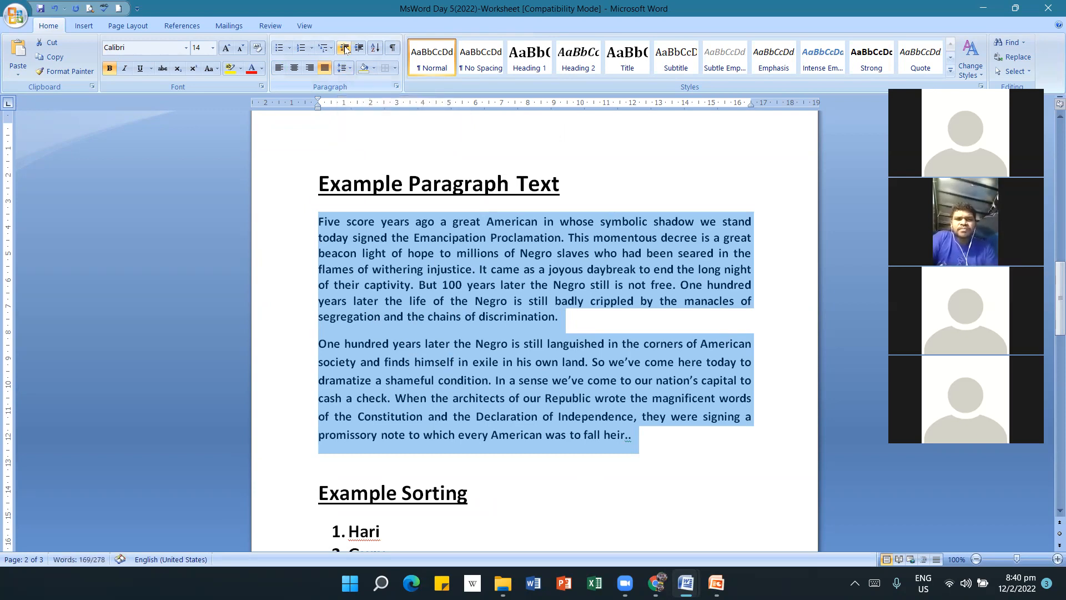
{"action": "left_click", "coordinate": [362, 49]}
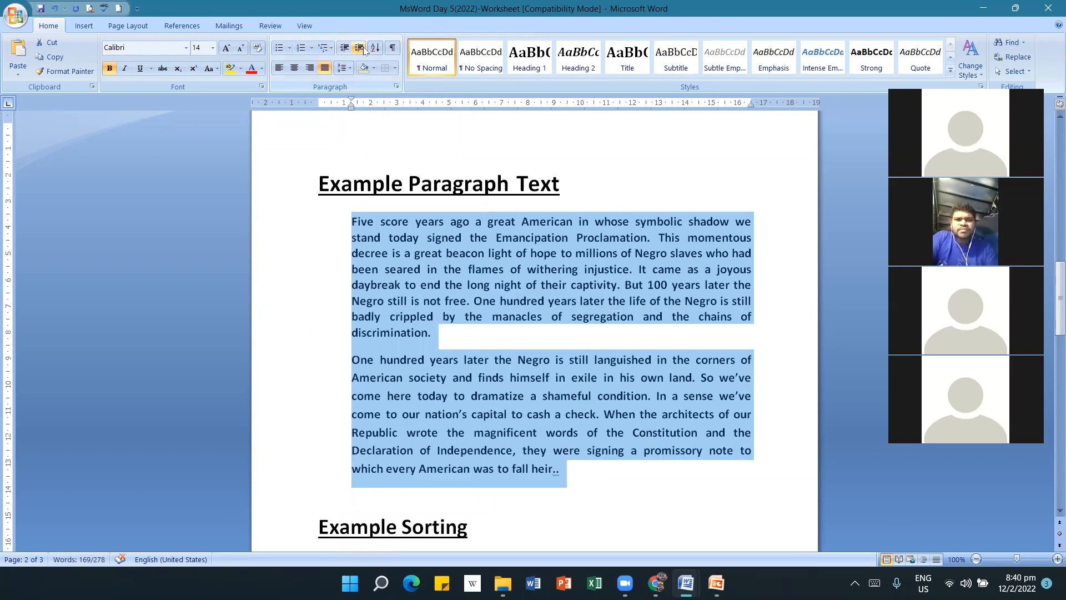
{"action": "left_click", "coordinate": [360, 49]}
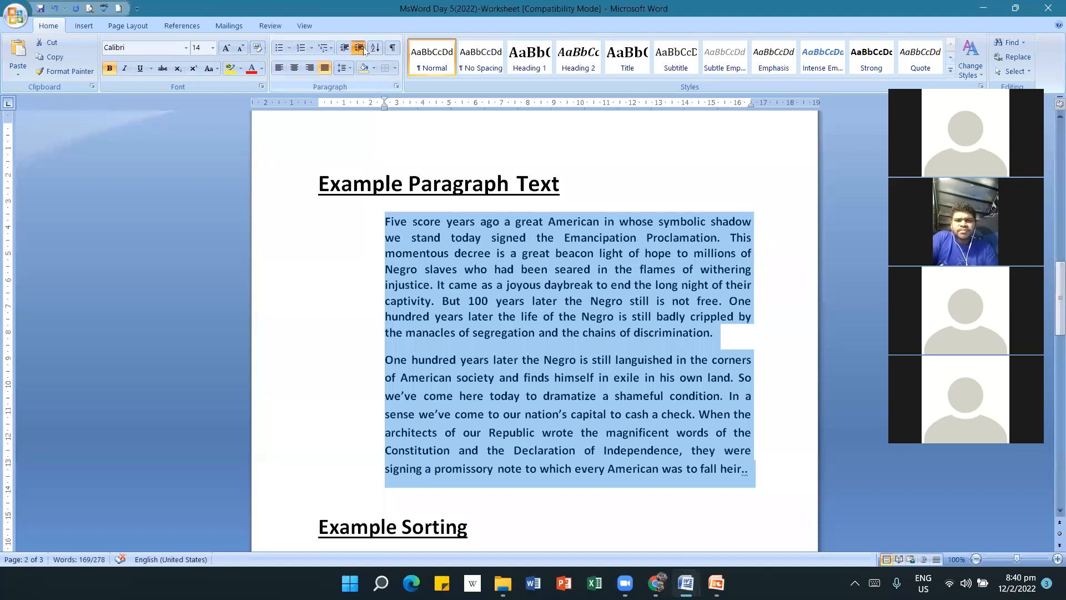
{"action": "left_click", "coordinate": [360, 49]}
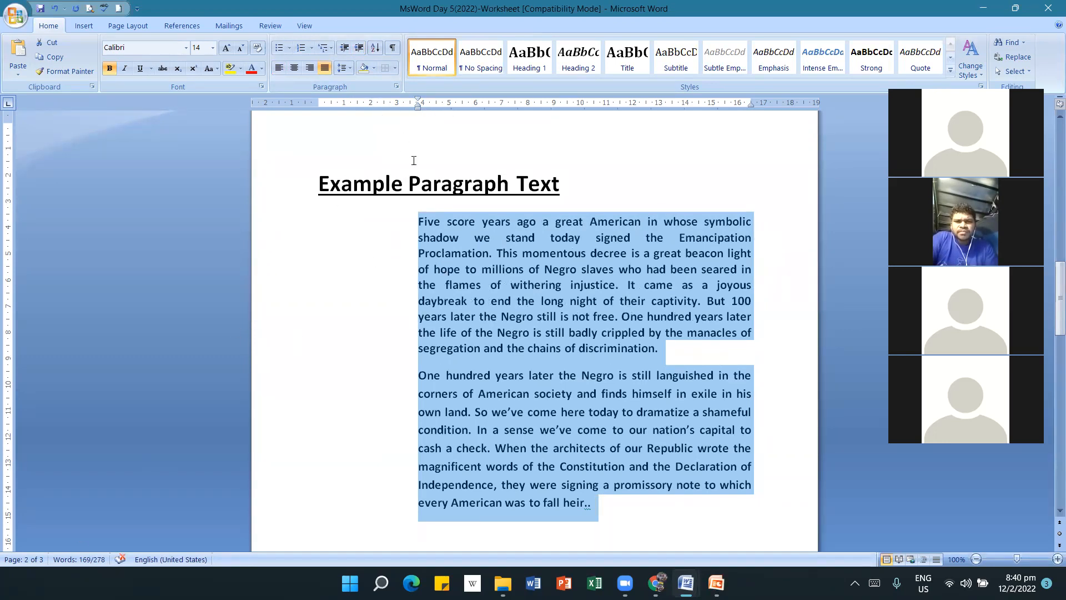
{"action": "left_click", "coordinate": [360, 49]}
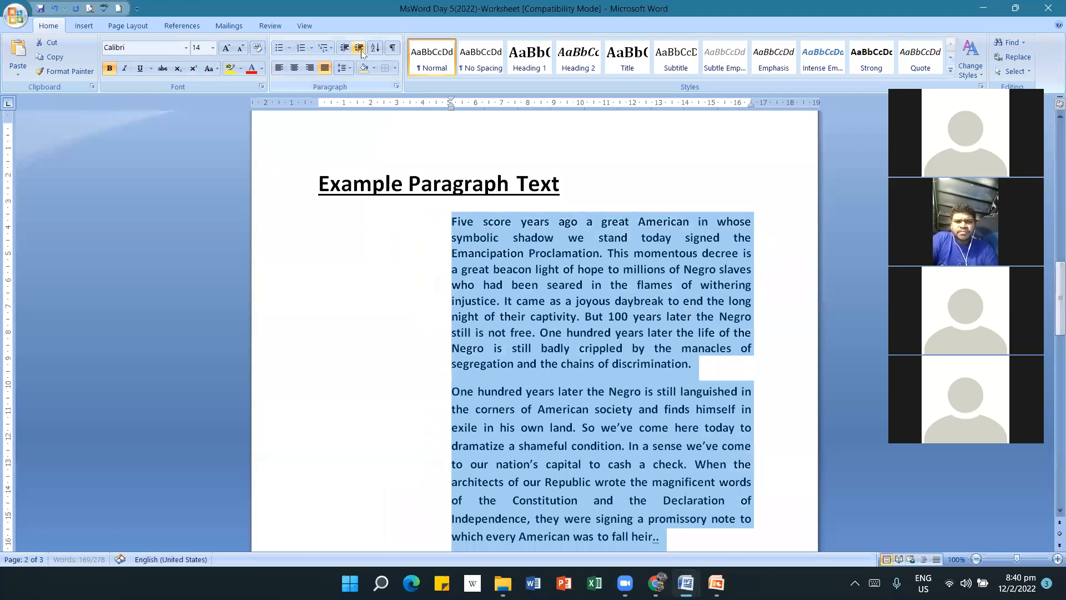
{"action": "left_click", "coordinate": [360, 49]}
{"action": "left_click", "coordinate": [360, 49]}
{"action": "scroll", "coordinate": [648, 301], "scroll_direction": "down", "scroll_amount": 2}
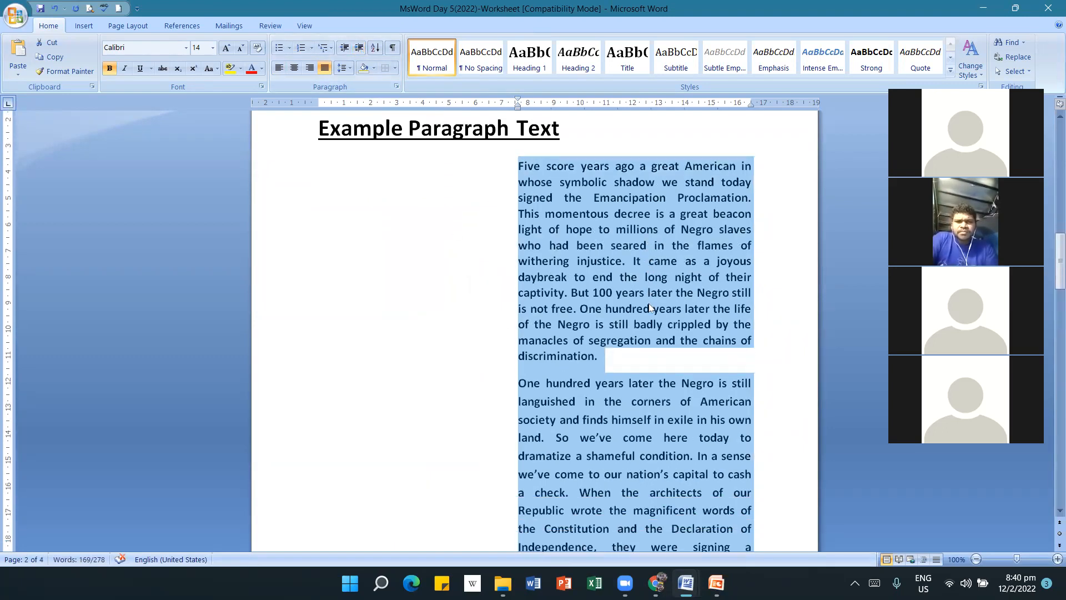
{"action": "scroll", "coordinate": [650, 307], "scroll_direction": "down", "scroll_amount": 1}
{"action": "scroll", "coordinate": [648, 308], "scroll_direction": "down", "scroll_amount": 3}
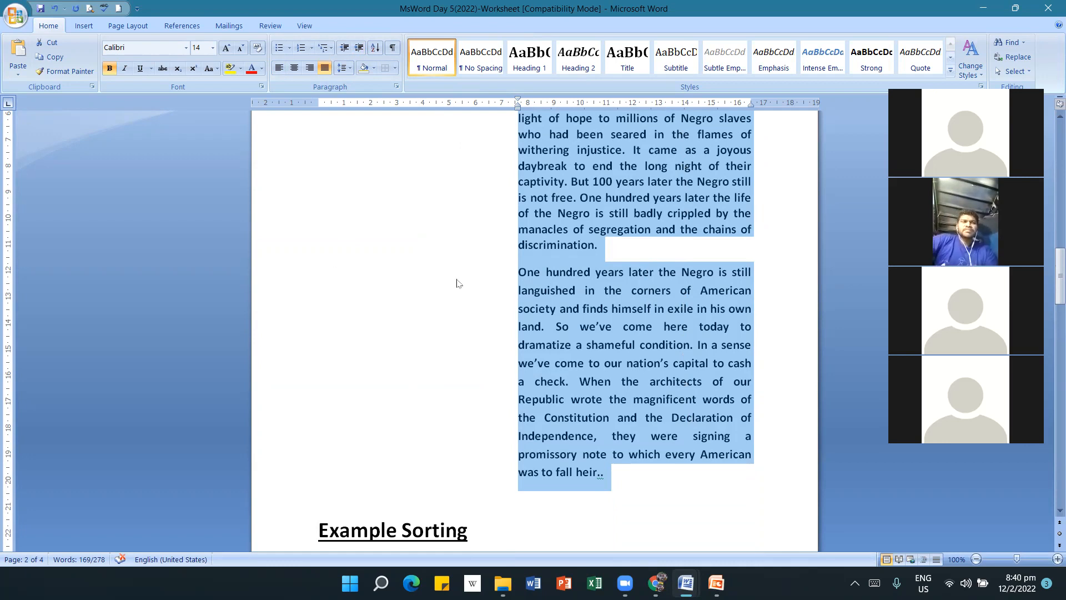
Increase the left indent of both example paragraphs by two more levels.
{"action": "scroll", "coordinate": [628, 286], "scroll_direction": "up", "scroll_amount": 3}
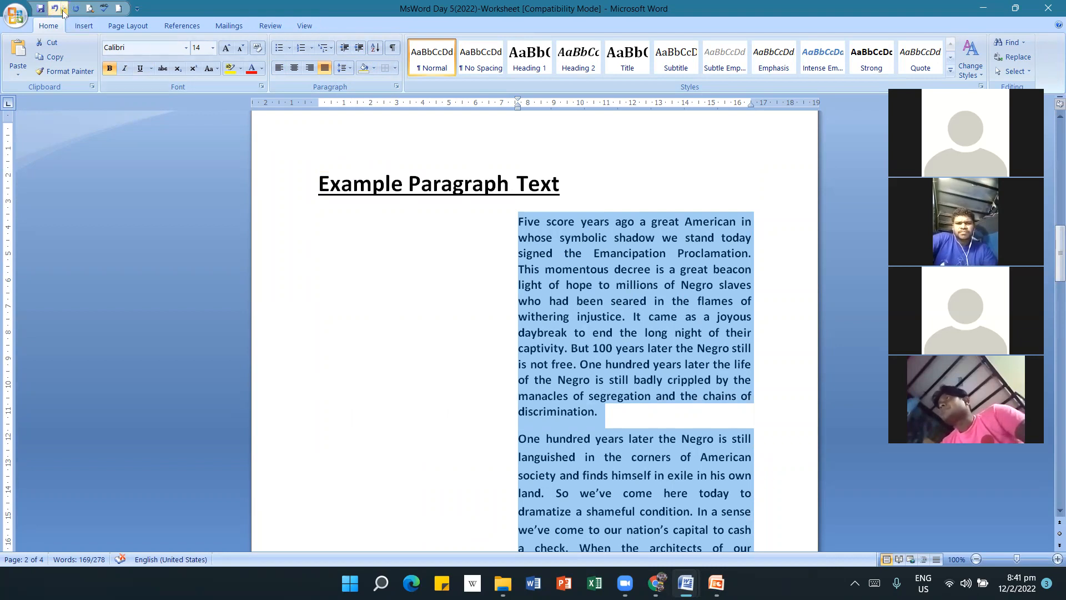
{"action": "left_click", "coordinate": [359, 49]}
{"action": "left_click", "coordinate": [358, 49]}
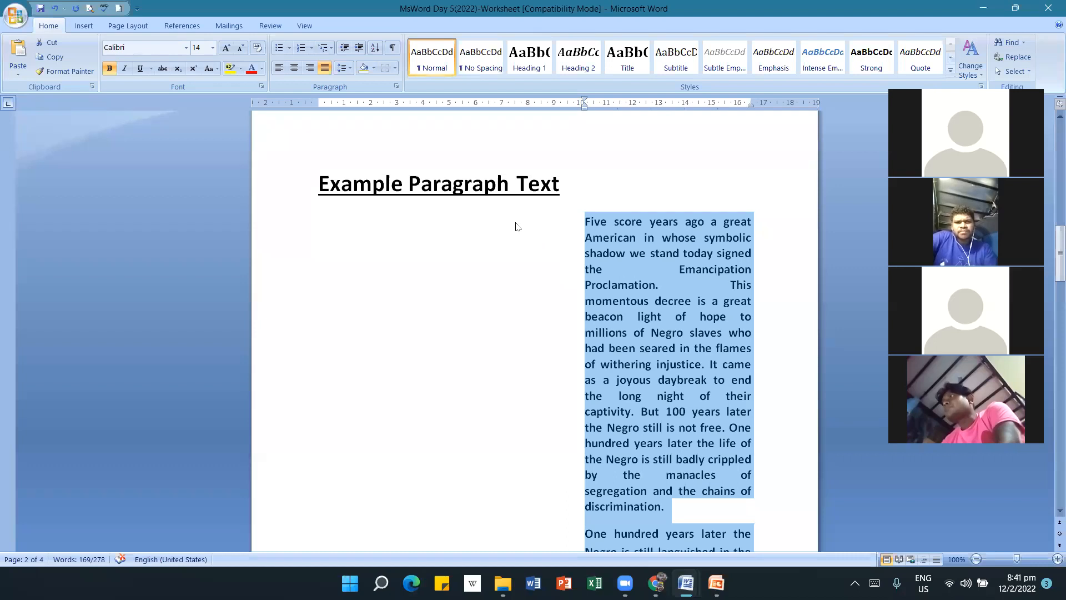
Decrease the left indent of both example paragraphs by eight levels, back to the page's left margin.
{"action": "left_click", "coordinate": [344, 50]}
{"action": "left_click", "coordinate": [345, 50]}
{"action": "left_click", "coordinate": [345, 50]}
{"action": "left_click", "coordinate": [345, 50]}
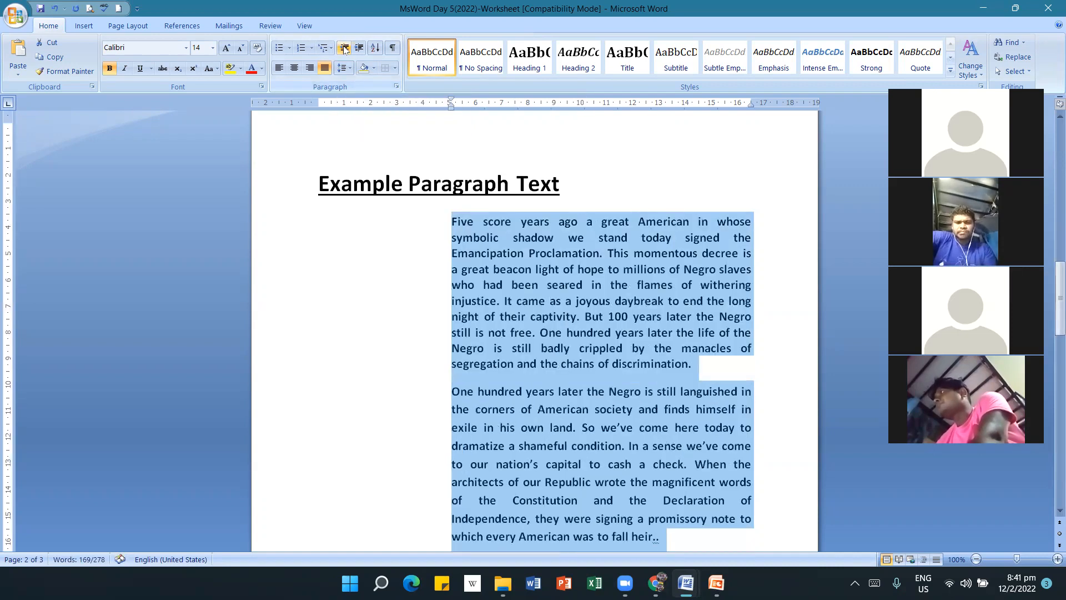
{"action": "left_click", "coordinate": [345, 50]}
{"action": "left_click", "coordinate": [344, 50]}
{"action": "left_click", "coordinate": [344, 50]}
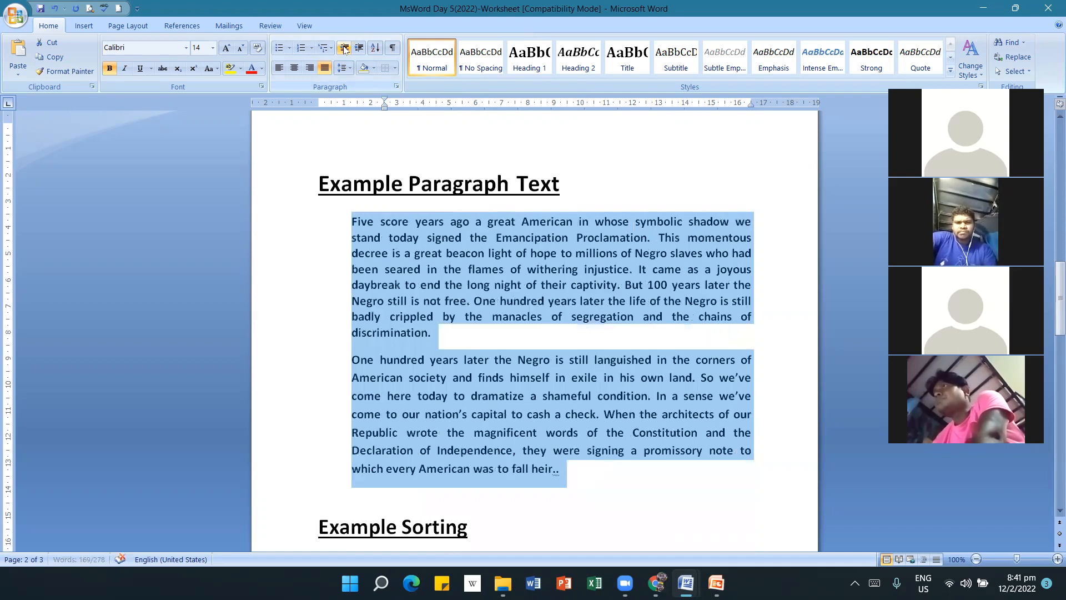
{"action": "left_click", "coordinate": [345, 50]}
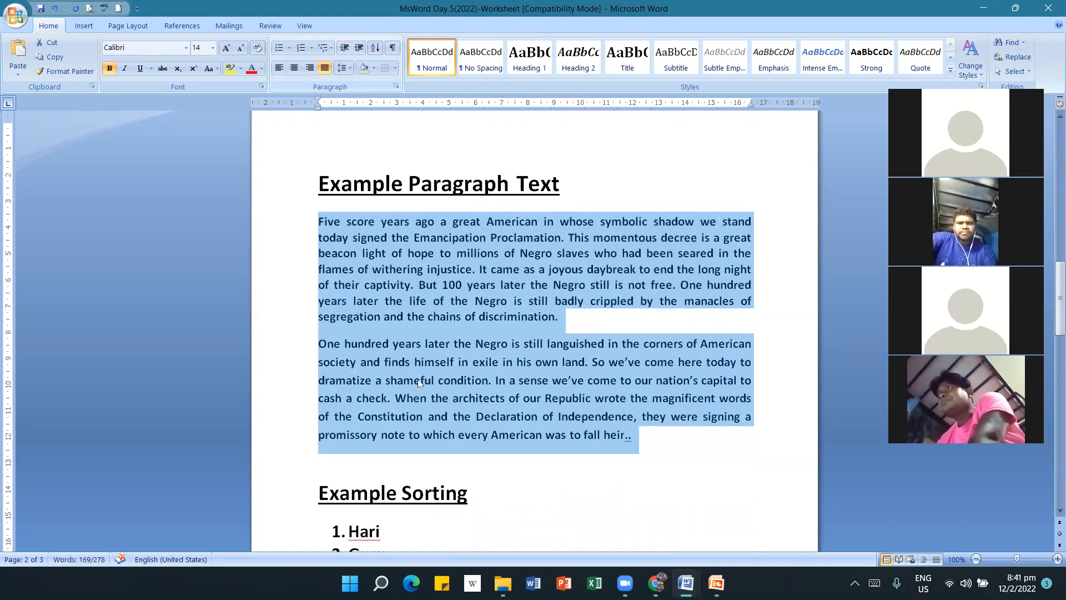
Increase the left indent of only the first example paragraph by six levels and compare it with the second paragraph.
{"action": "left_click", "coordinate": [435, 381]}
{"action": "left_click_drag", "start_coordinate": [320, 222], "coordinate": [584, 319]}
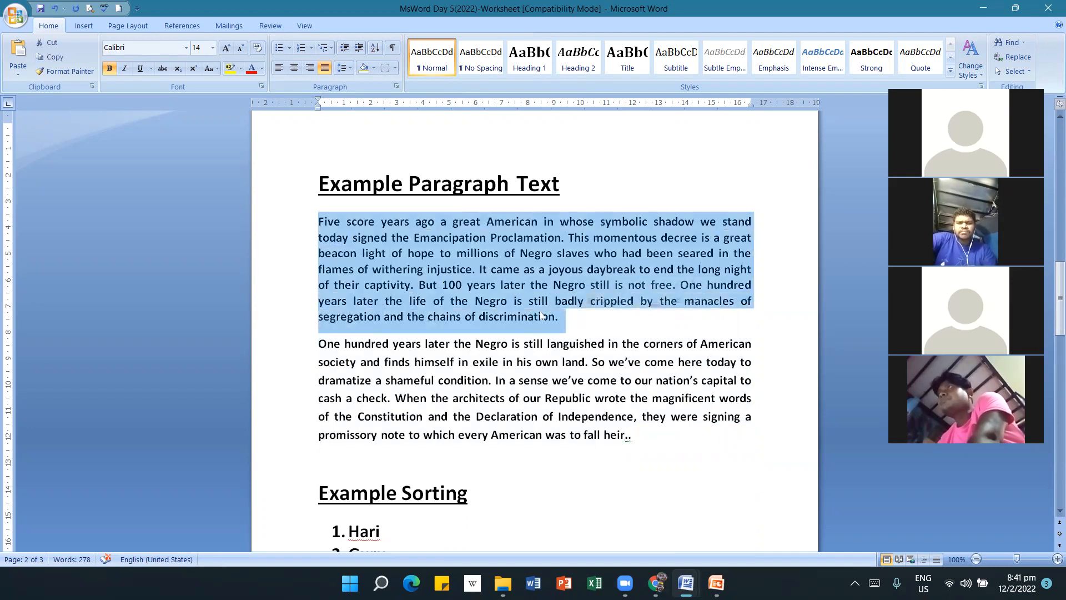
{"action": "left_click", "coordinate": [359, 48]}
{"action": "left_click", "coordinate": [360, 49]}
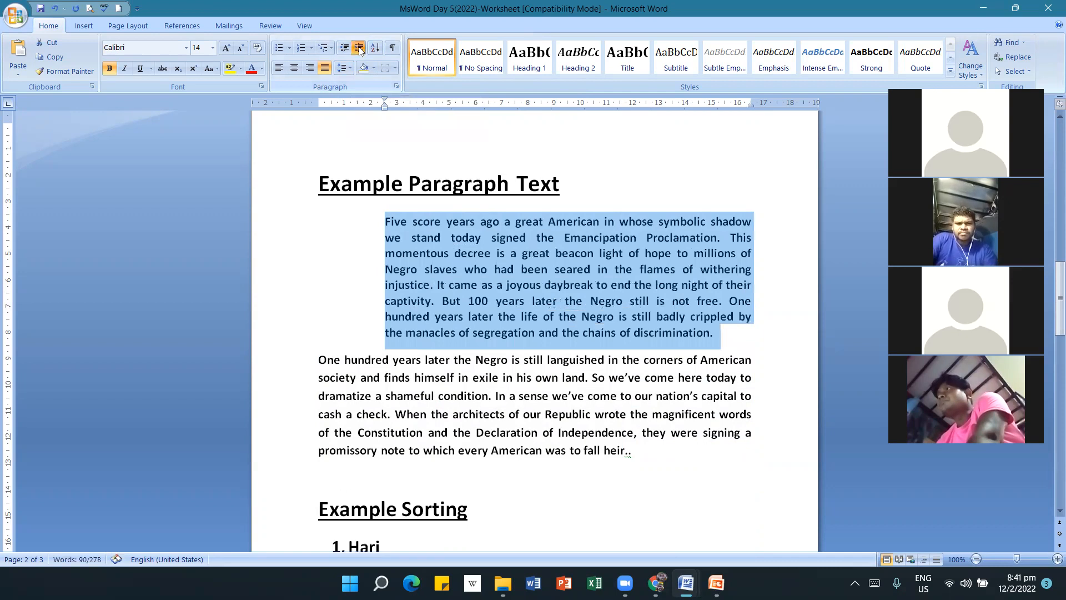
{"action": "left_click", "coordinate": [360, 49]}
{"action": "left_click", "coordinate": [360, 49]}
{"action": "left_click", "coordinate": [360, 49]}
{"action": "left_click", "coordinate": [360, 49]}
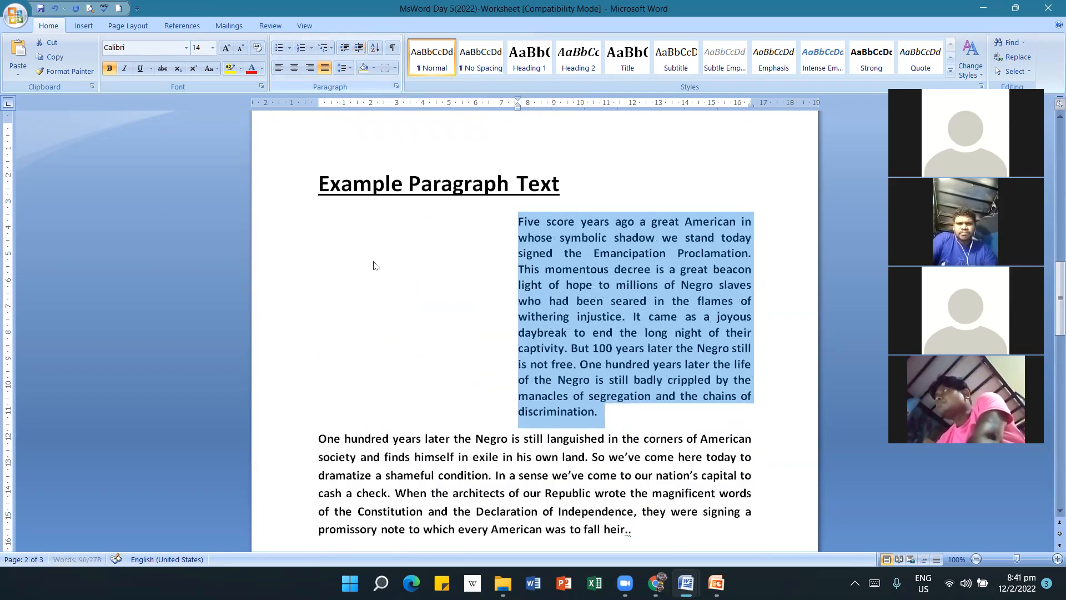
{"action": "scroll", "coordinate": [447, 383], "scroll_direction": "down", "scroll_amount": 2}
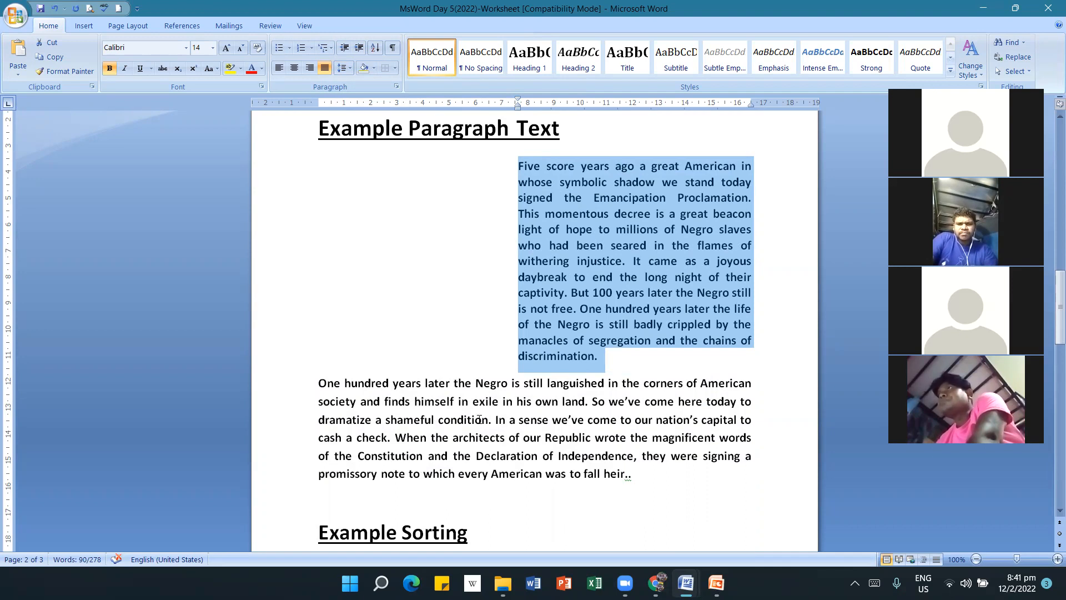
{"action": "scroll", "coordinate": [478, 419], "scroll_direction": "down", "scroll_amount": 1}
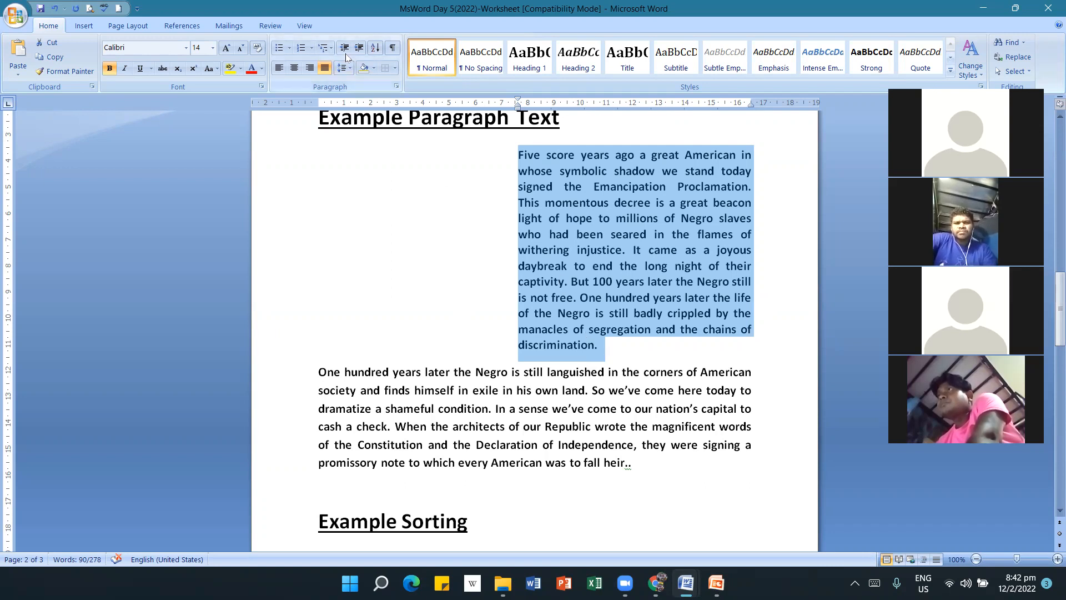
Undo the six indent increases on the first example paragraph and deselect the text.
{"action": "left_click", "coordinate": [55, 7]}
{"action": "left_click", "coordinate": [55, 7]}
{"action": "left_click", "coordinate": [55, 7]}
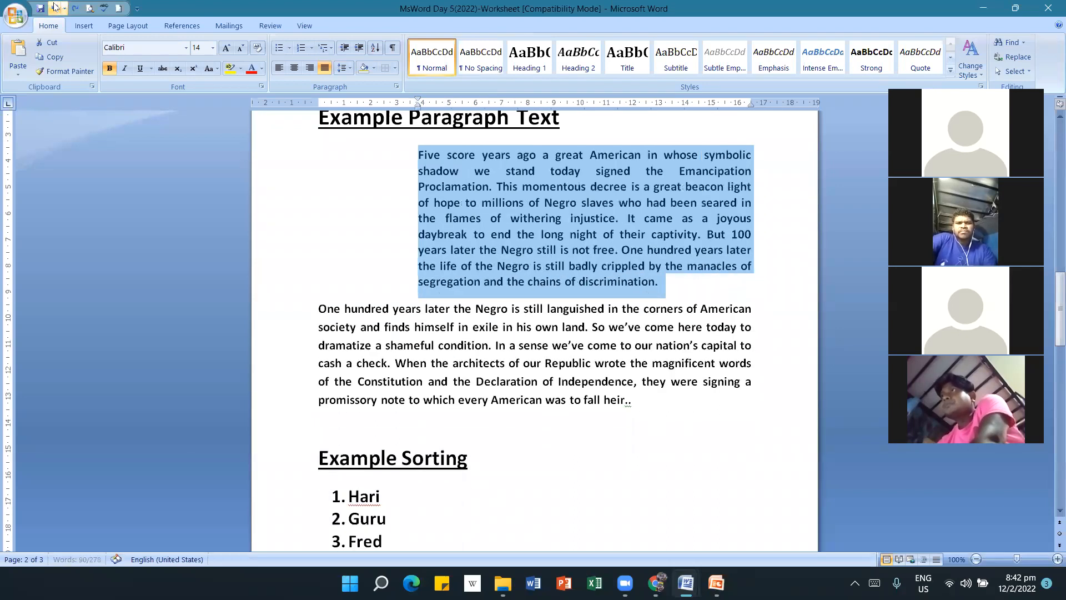
{"action": "left_click", "coordinate": [55, 7]}
{"action": "left_click", "coordinate": [55, 7]}
{"action": "left_click", "coordinate": [55, 7]}
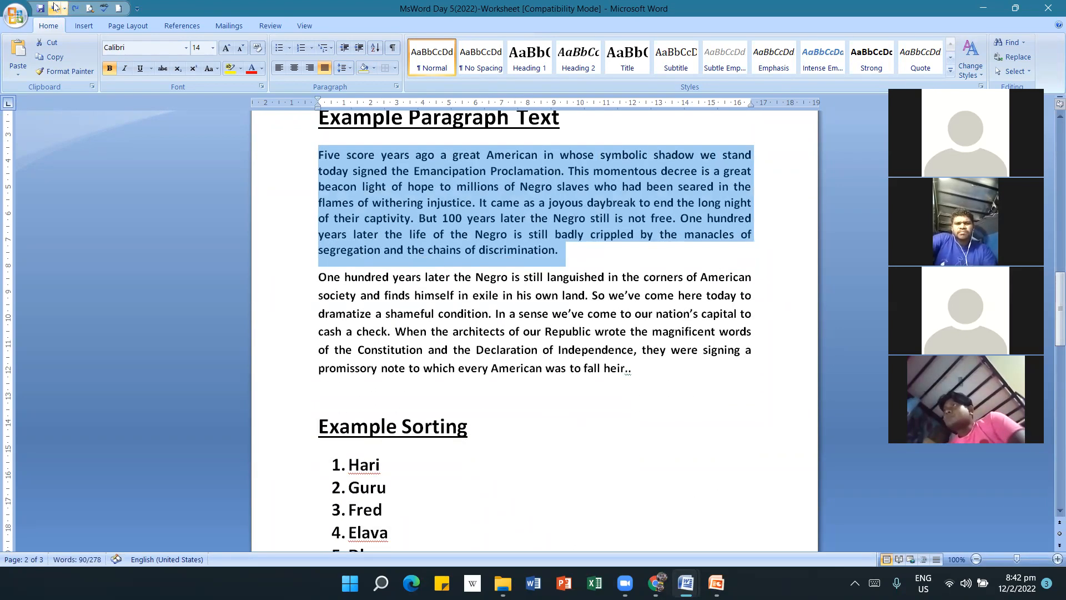
{"action": "left_click", "coordinate": [515, 331]}
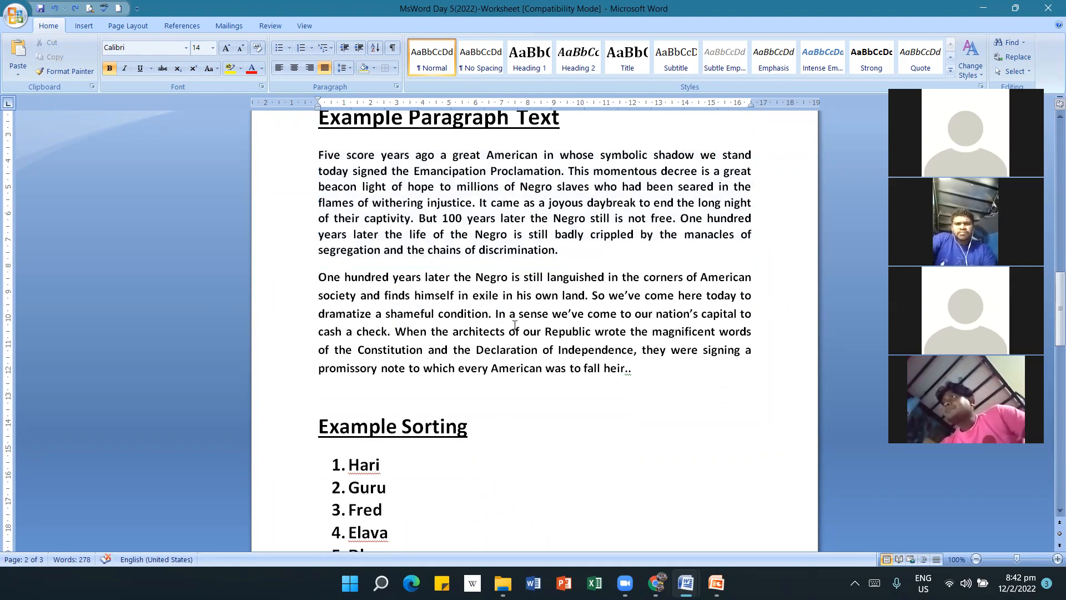
Set the line spacing of the first example paragraph to 1.5 and deselect it.
{"action": "left_click_drag", "start_coordinate": [320, 149], "coordinate": [555, 229]}
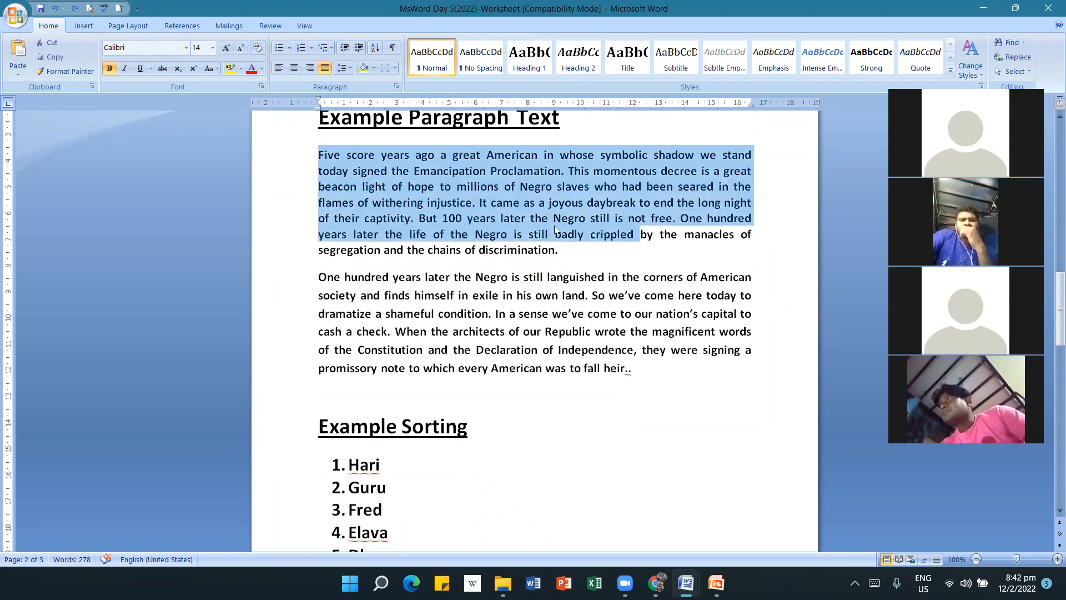
{"action": "left_click", "coordinate": [502, 217]}
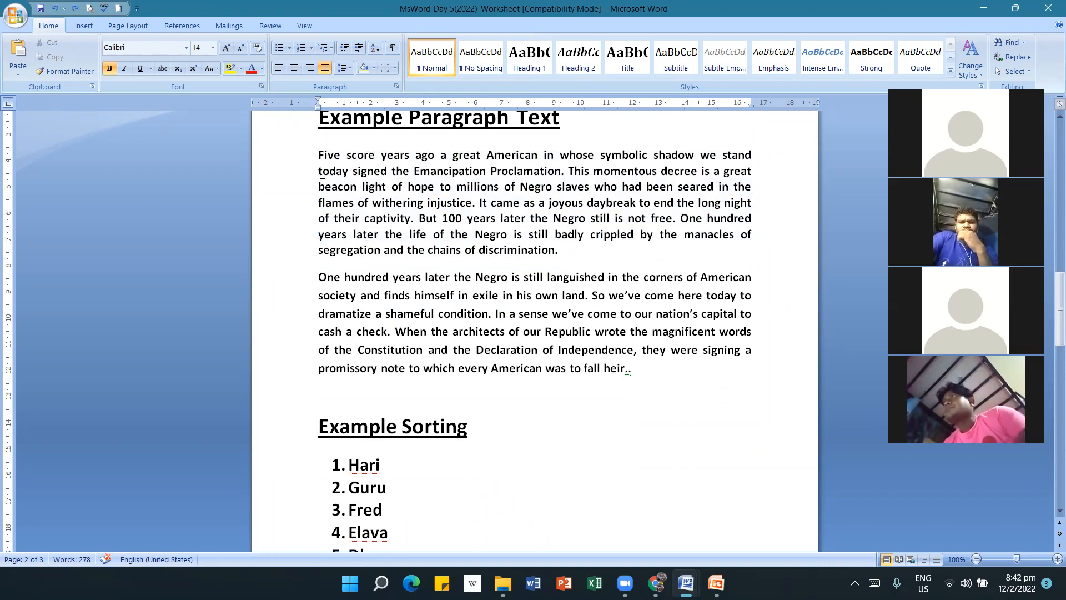
{"action": "left_click_drag", "start_coordinate": [321, 156], "coordinate": [561, 243]}
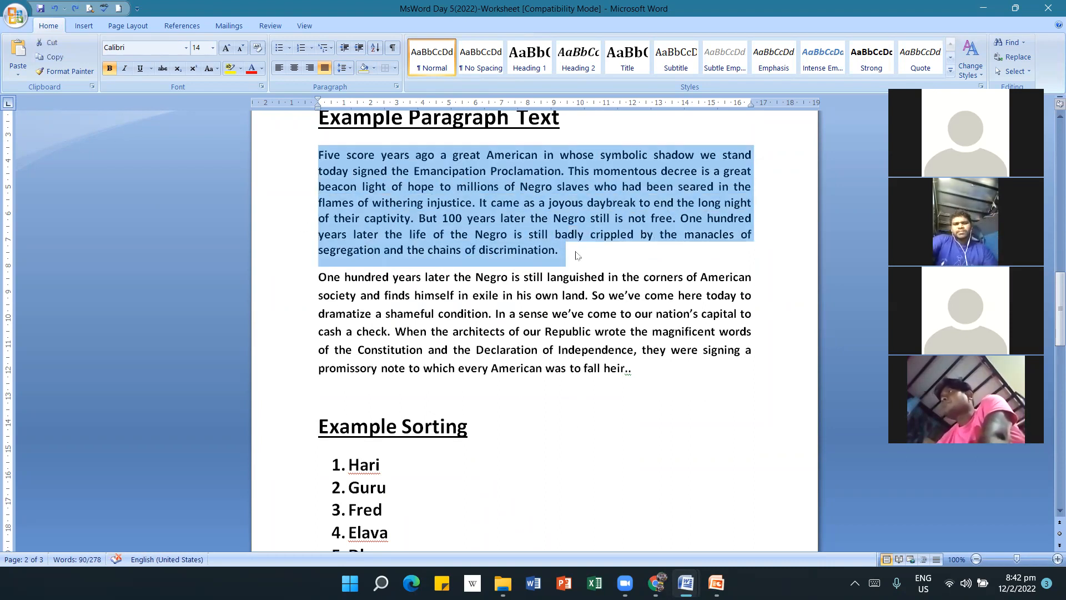
{"action": "left_click", "coordinate": [350, 68]}
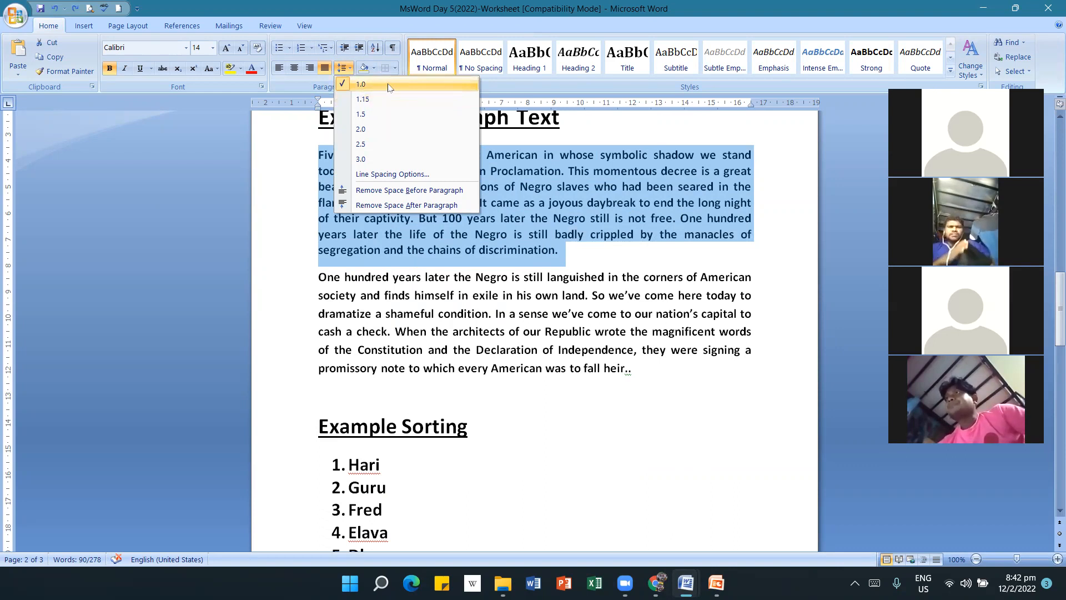
{"action": "left_click", "coordinate": [383, 114]}
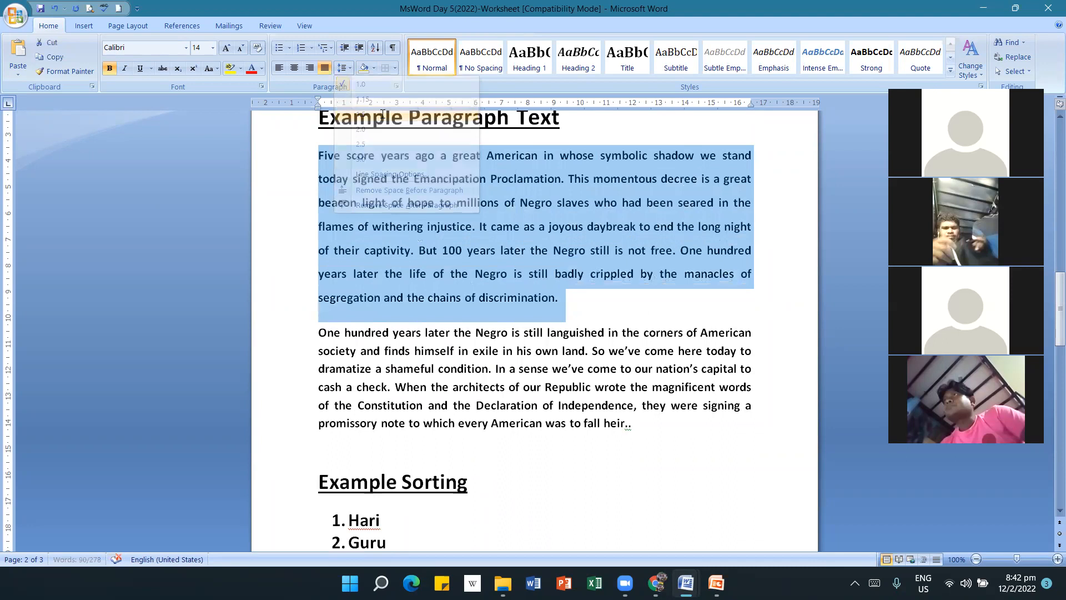
{"action": "left_click", "coordinate": [558, 444]}
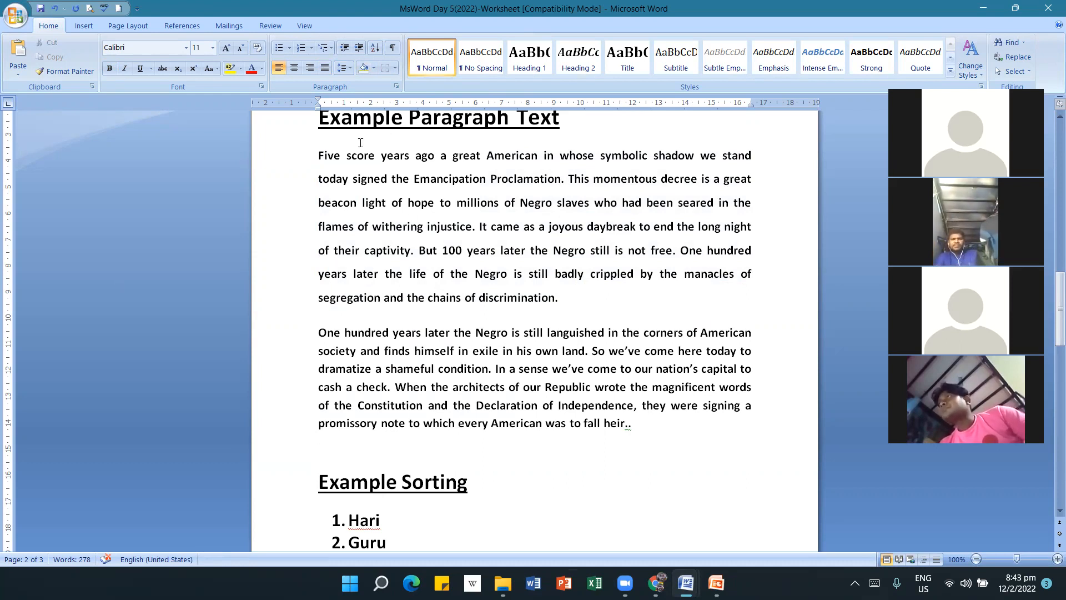
Change the line spacing of the first example paragraph to 2.5 and deselect it.
{"action": "left_click_drag", "start_coordinate": [319, 155], "coordinate": [558, 313]}
{"action": "left_click", "coordinate": [349, 68]}
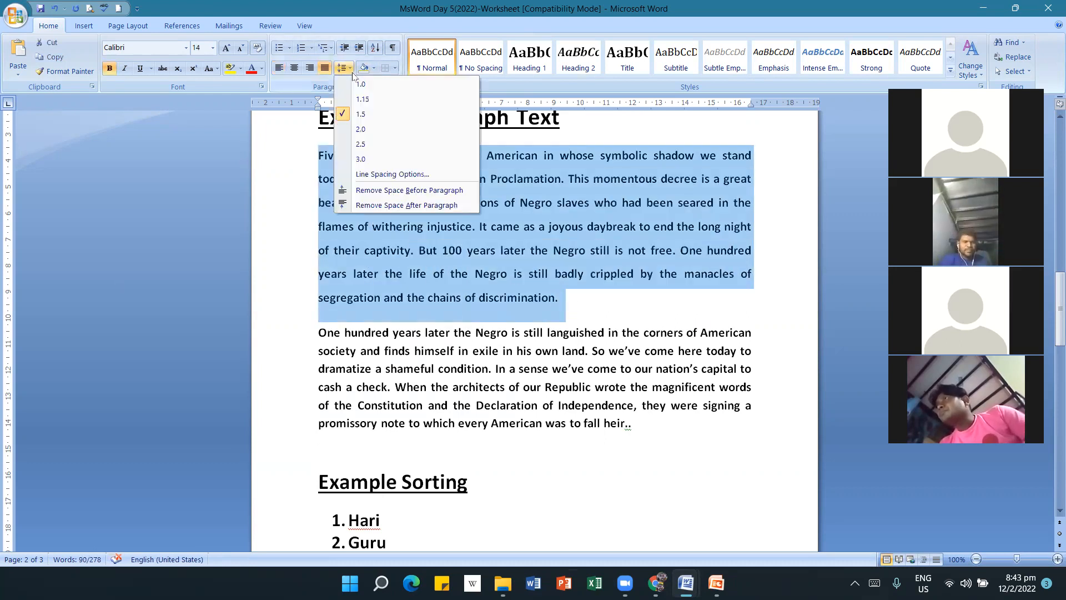
{"action": "left_click", "coordinate": [360, 145]}
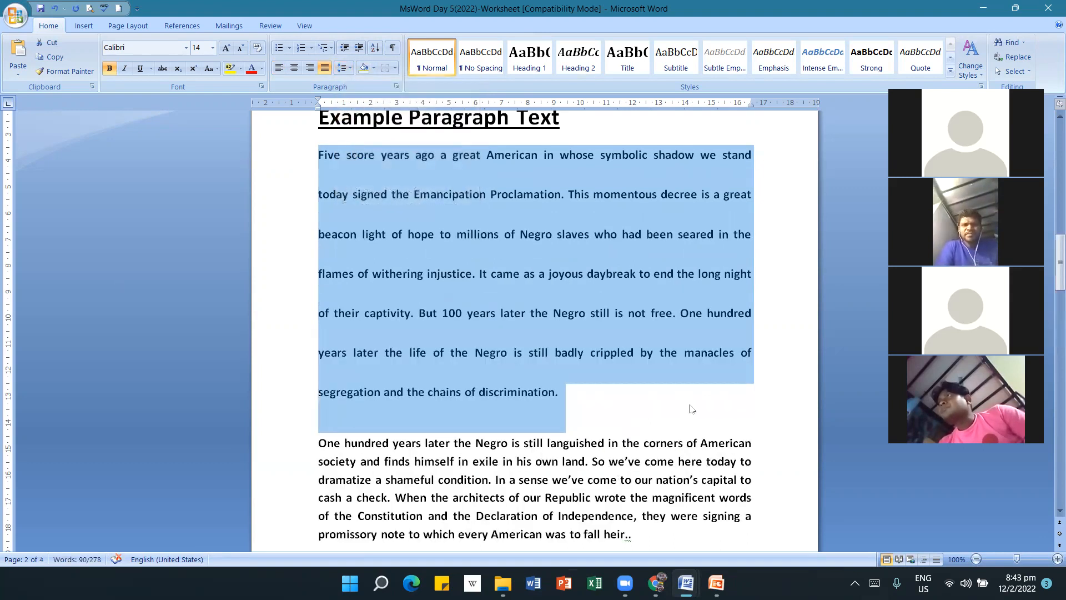
{"action": "left_click", "coordinate": [690, 405]}
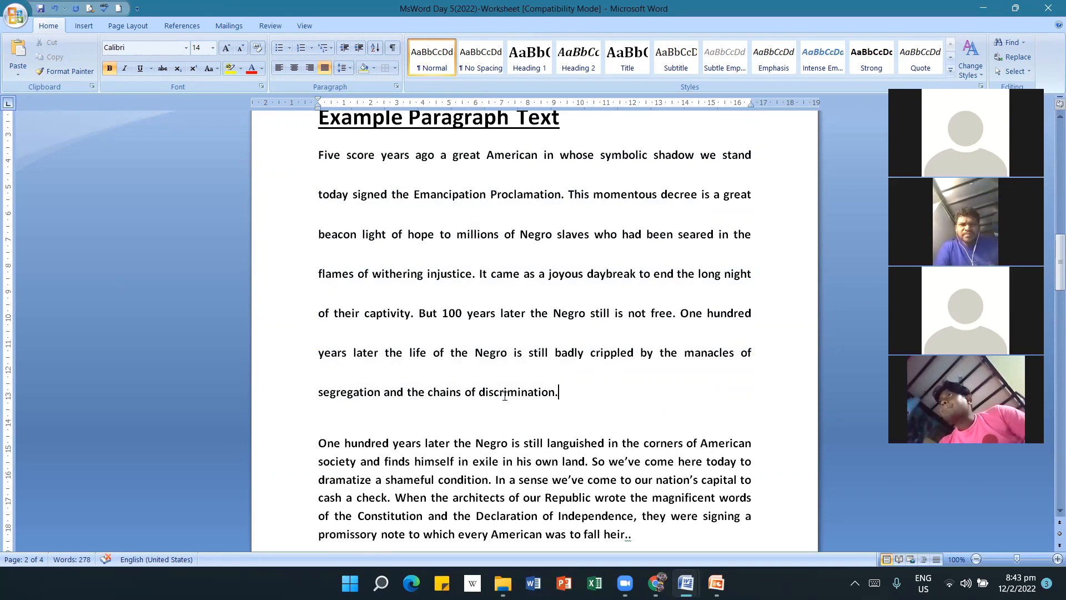
Return the line spacing of the whole first example paragraph to 1.5 and deselect it.
{"action": "left_click_drag", "start_coordinate": [558, 392], "coordinate": [321, 316]}
{"action": "left_click_drag", "start_coordinate": [317, 231], "coordinate": [566, 411]}
{"action": "left_click", "coordinate": [446, 411]}
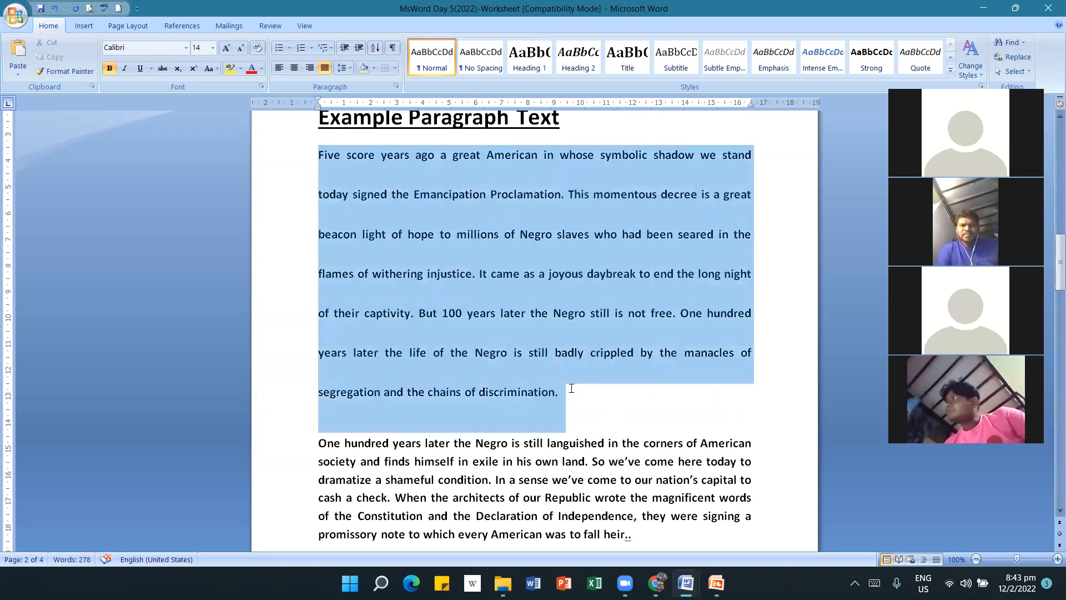
{"action": "left_click", "coordinate": [351, 68]}
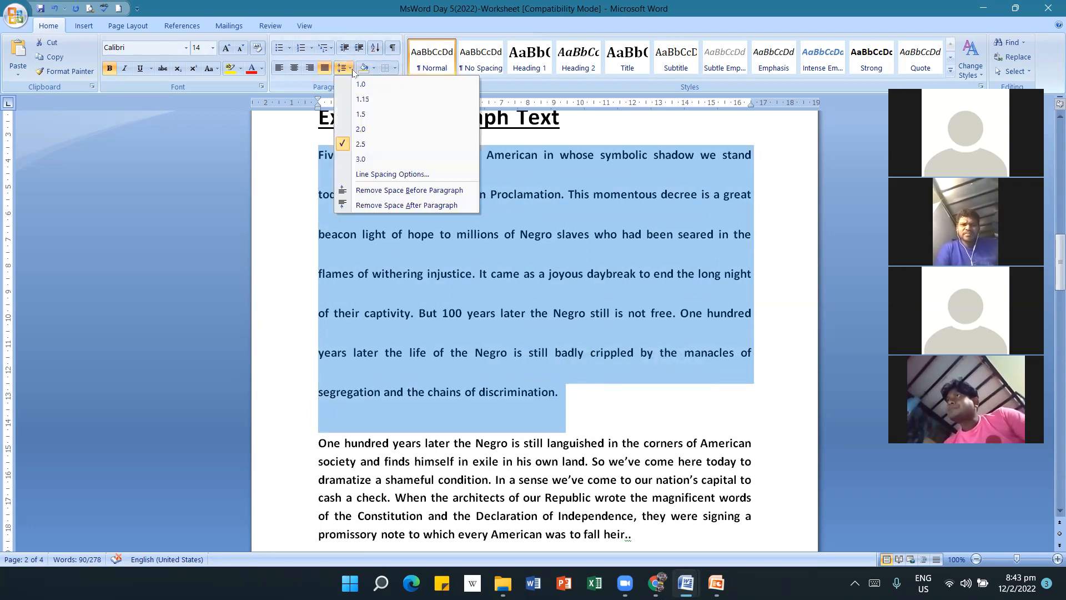
{"action": "left_click", "coordinate": [360, 114]}
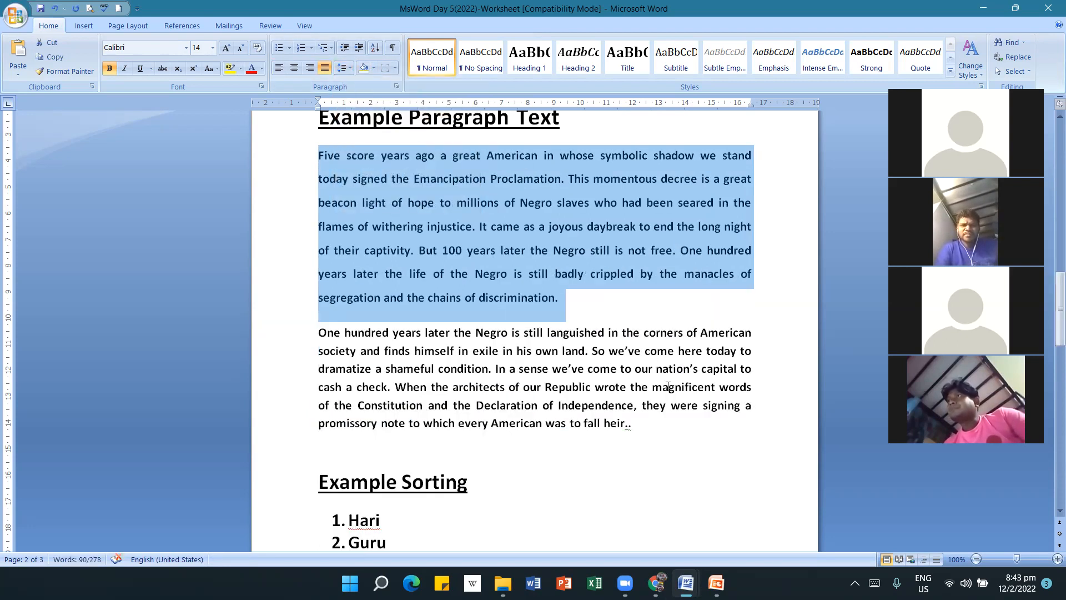
{"action": "left_click", "coordinate": [665, 406]}
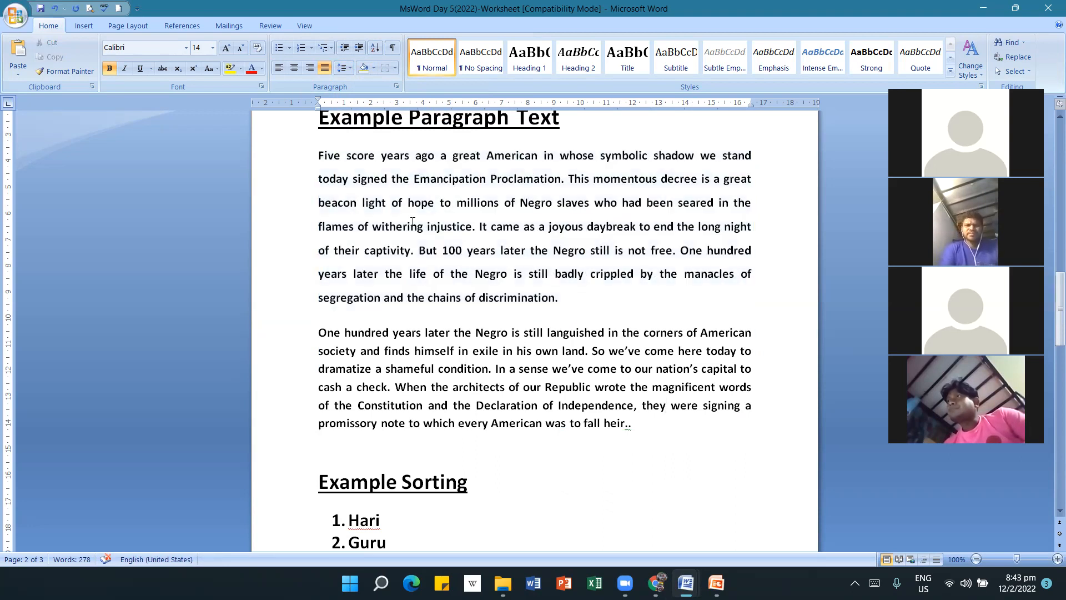
Set the whole first example paragraph to single line spacing (1.0) and deselect it.
{"action": "left_click_drag", "start_coordinate": [564, 298], "coordinate": [347, 156]}
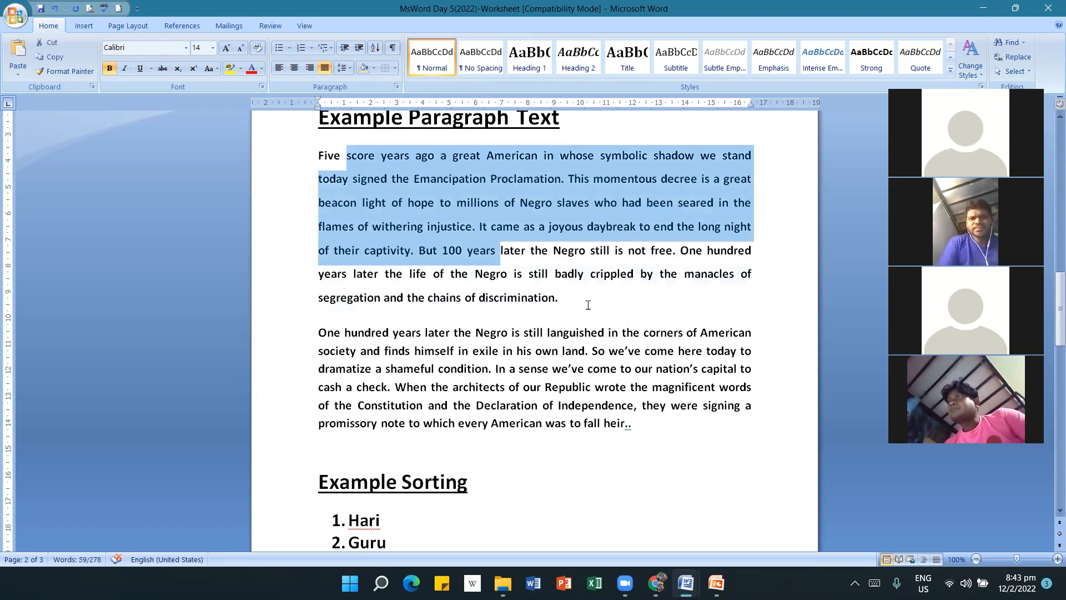
{"action": "left_click", "coordinate": [565, 298]}
{"action": "left_click_drag", "start_coordinate": [565, 297], "coordinate": [318, 152]}
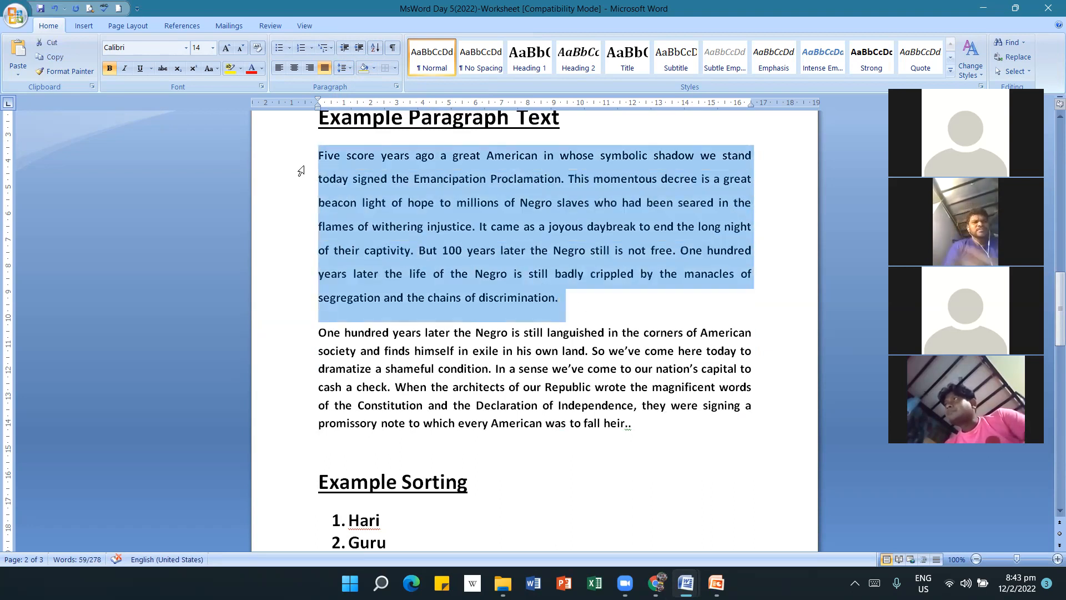
{"action": "left_click", "coordinate": [349, 67]}
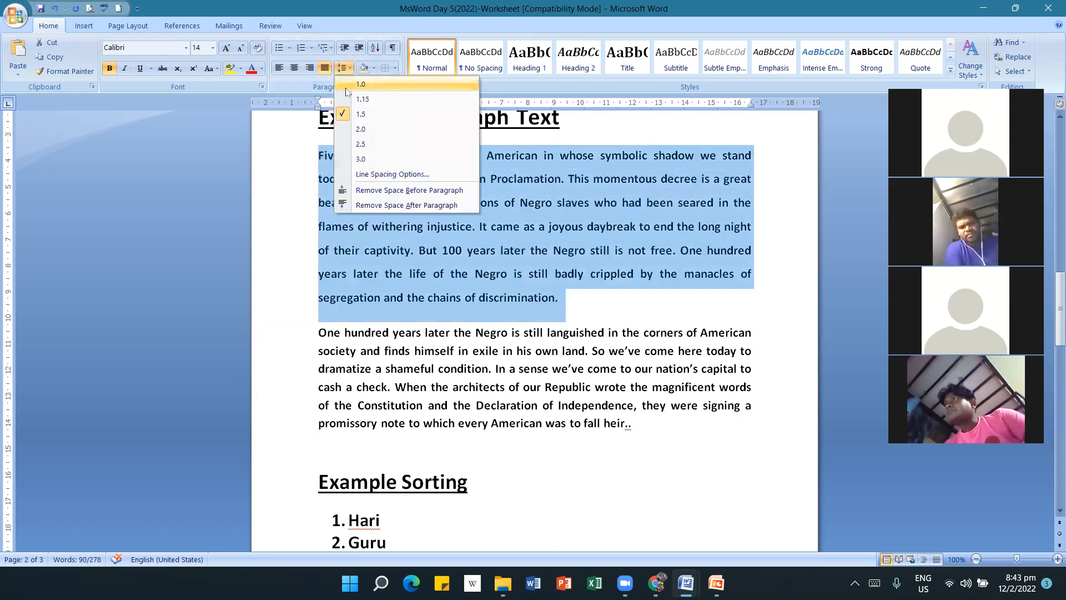
{"action": "left_click", "coordinate": [357, 79]}
{"action": "left_click", "coordinate": [493, 430]}
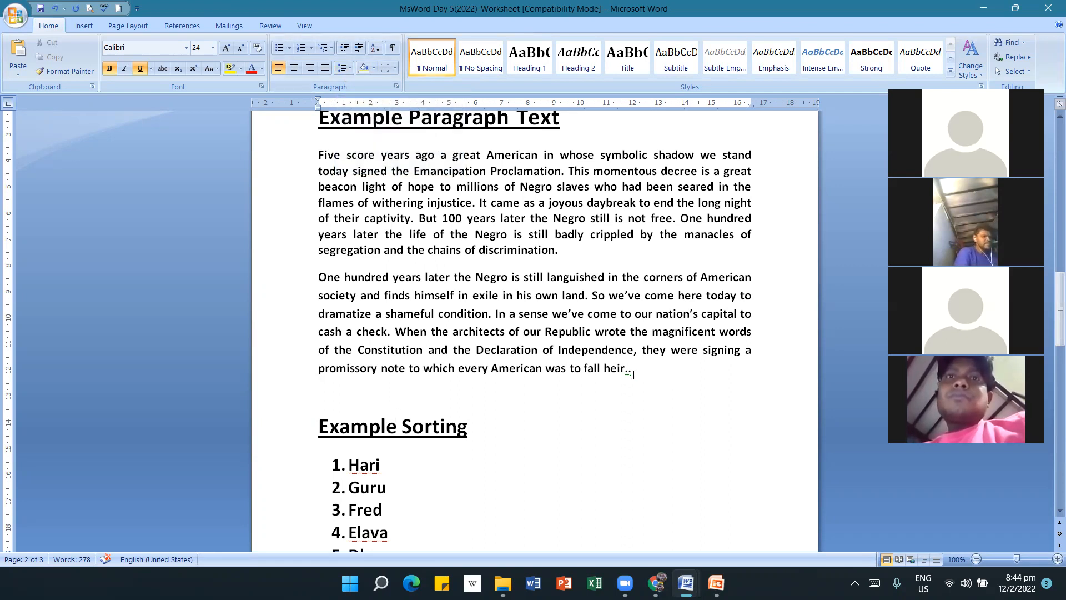
Remove the space after and the space before both example paragraphs.
{"action": "left_click_drag", "start_coordinate": [632, 369], "coordinate": [305, 161]}
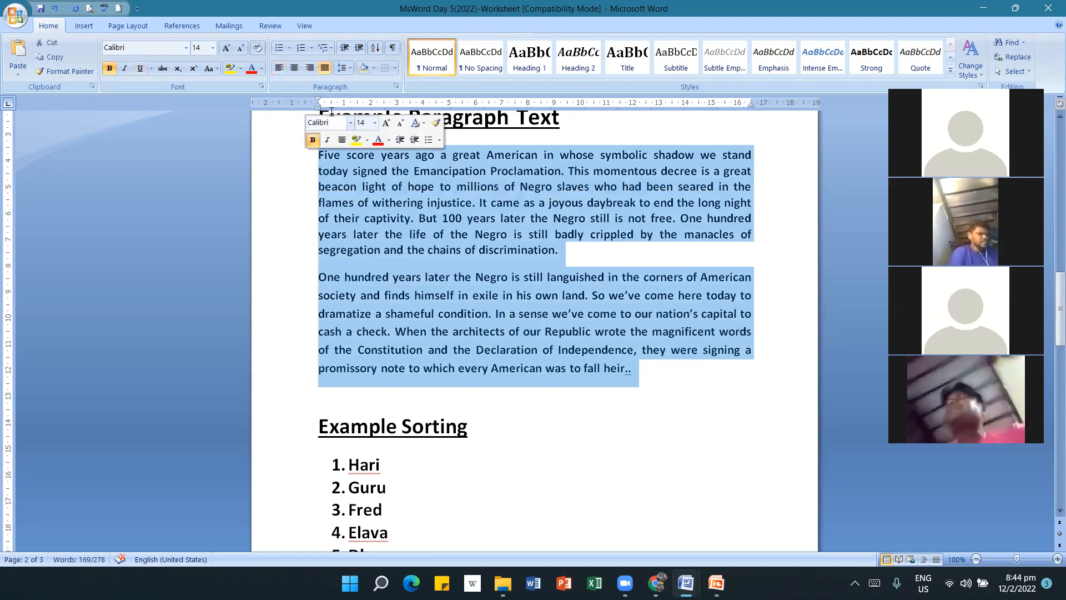
{"action": "left_click", "coordinate": [351, 71]}
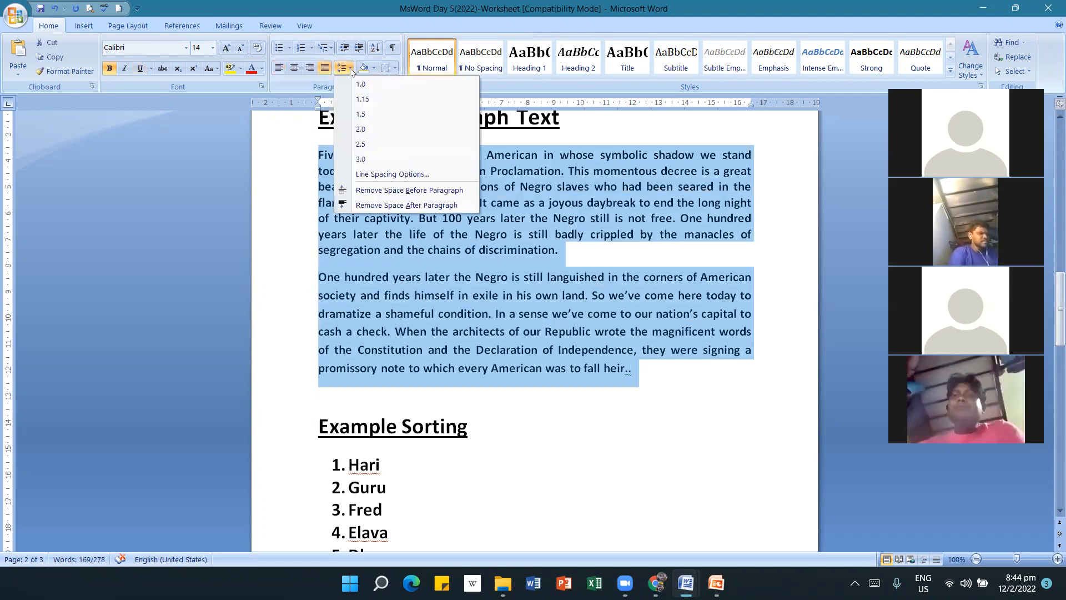
{"action": "left_click", "coordinate": [442, 205]}
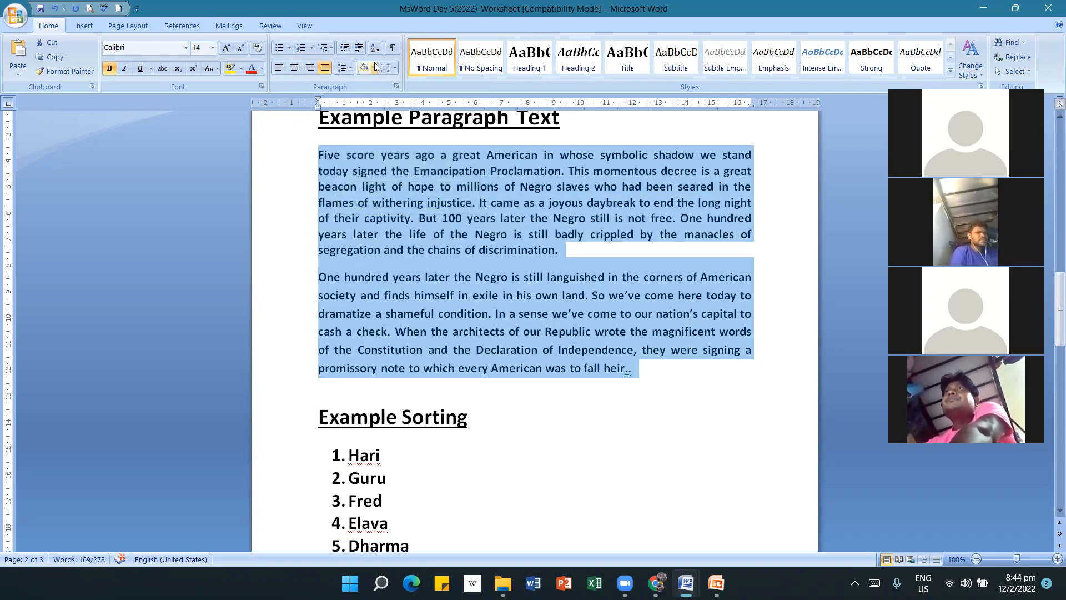
{"action": "left_click", "coordinate": [350, 68]}
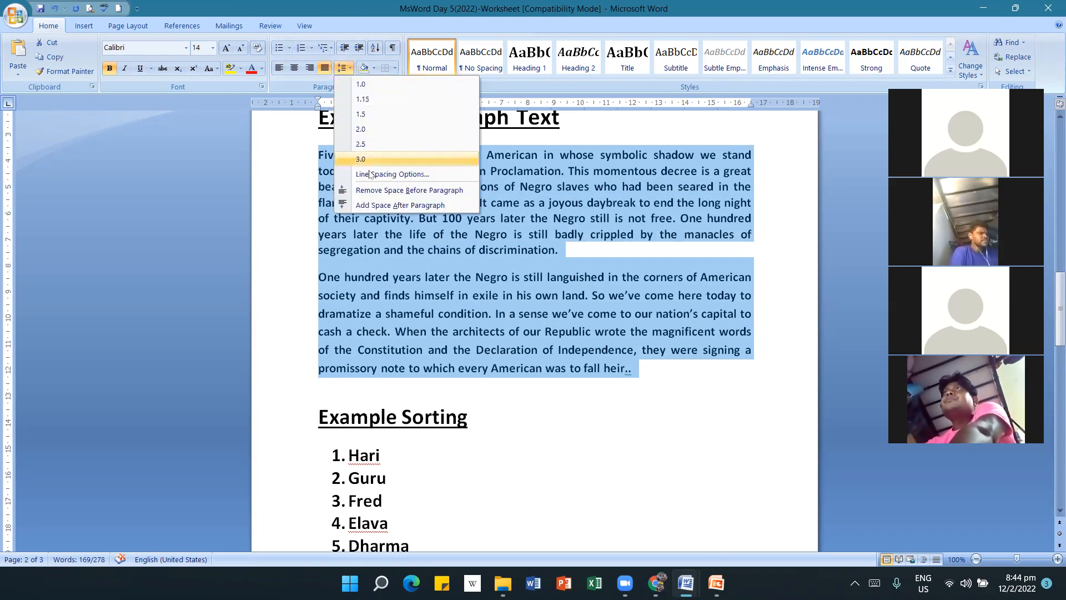
{"action": "left_click", "coordinate": [378, 191]}
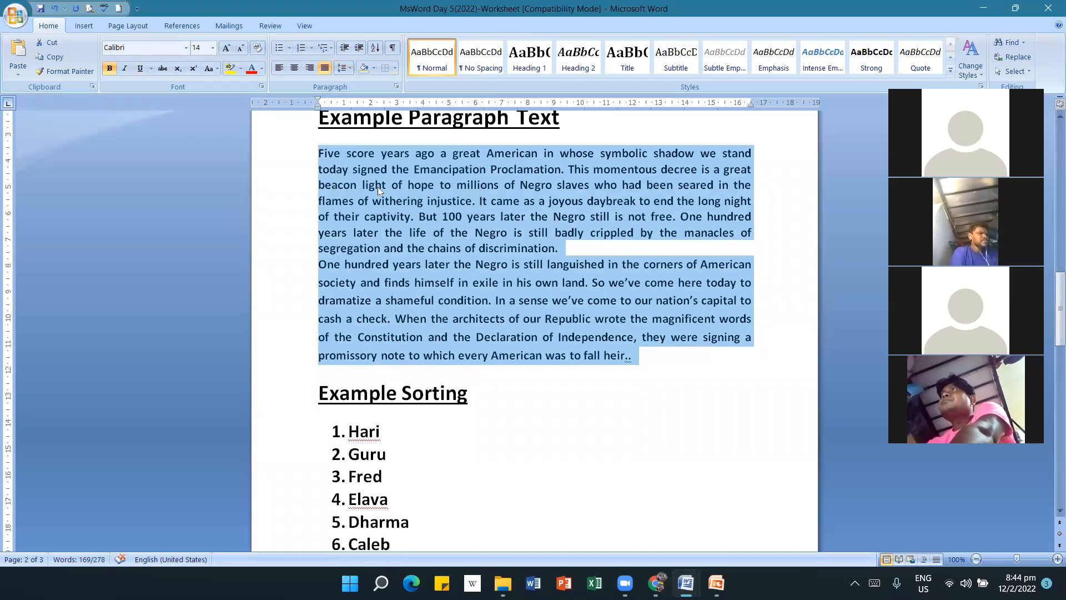
Add space before the first item of the sorting list and remove that space again.
{"action": "left_click", "coordinate": [561, 435]}
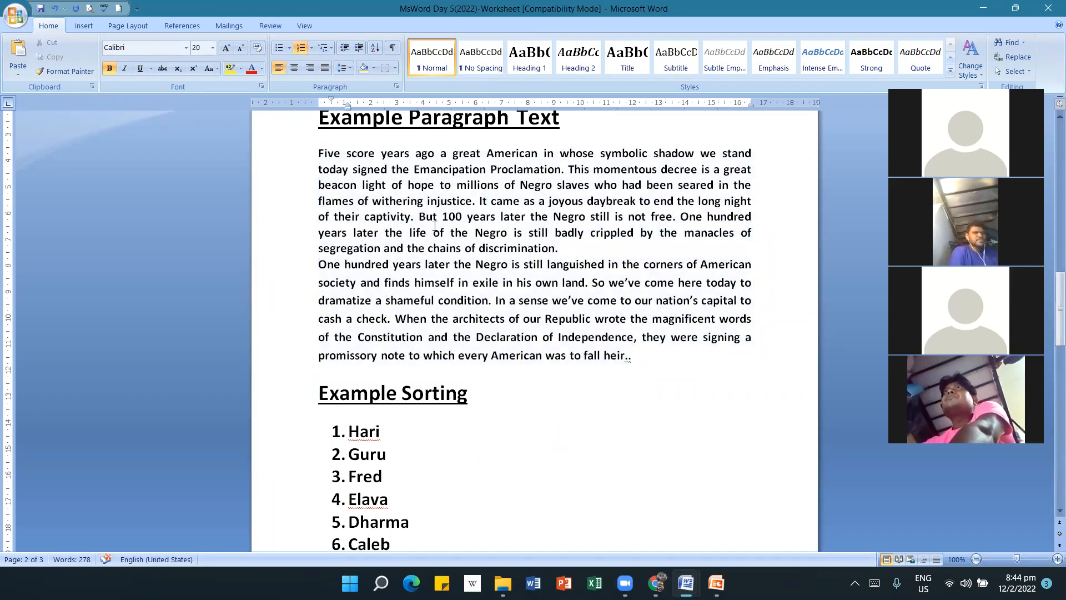
{"action": "left_click", "coordinate": [351, 71]}
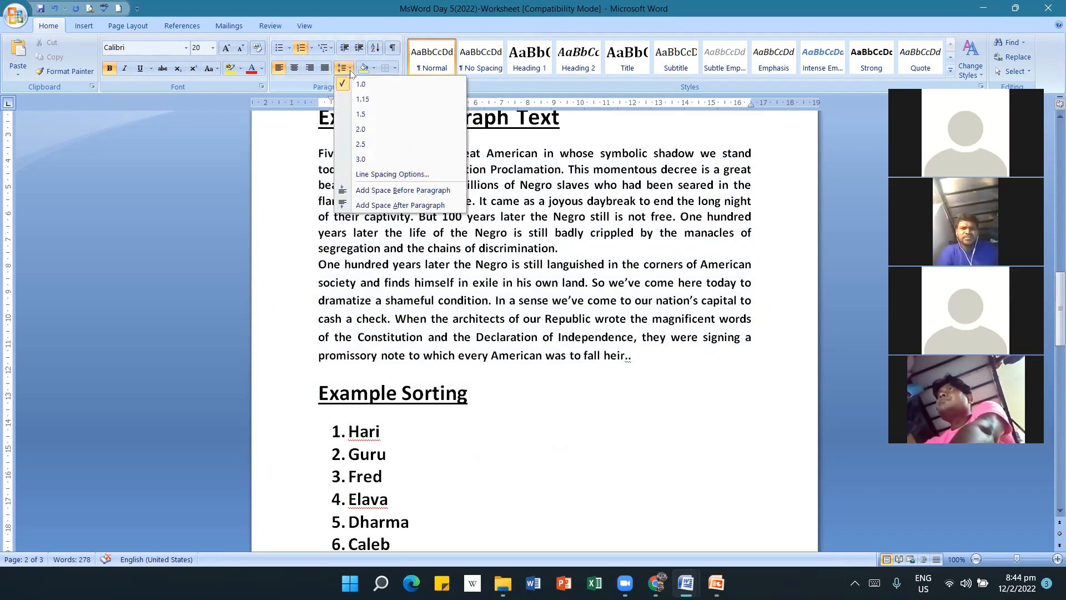
{"action": "left_click", "coordinate": [391, 191]}
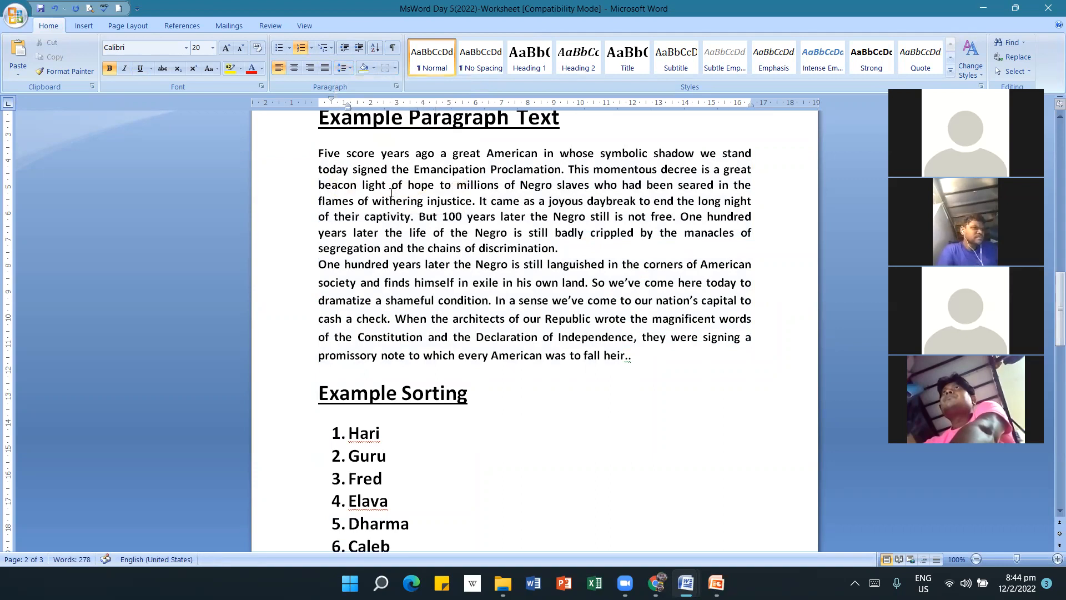
{"action": "left_click", "coordinate": [342, 67]}
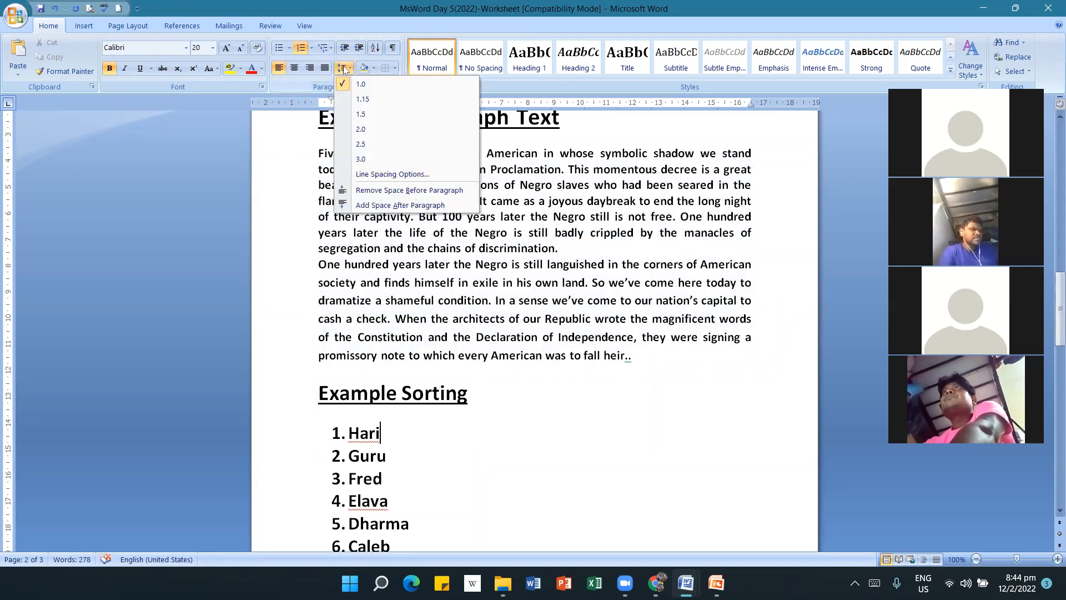
{"action": "left_click", "coordinate": [355, 189]}
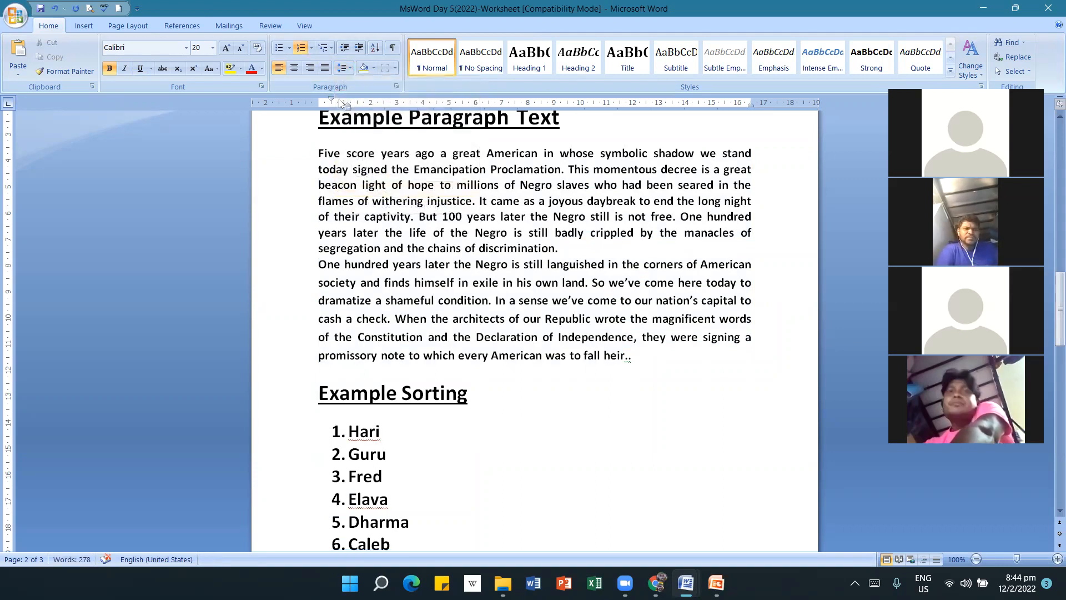
Add space before both example paragraphs and undo the added spacing.
{"action": "left_click_drag", "start_coordinate": [635, 366], "coordinate": [318, 150]}
{"action": "left_click", "coordinate": [343, 68]}
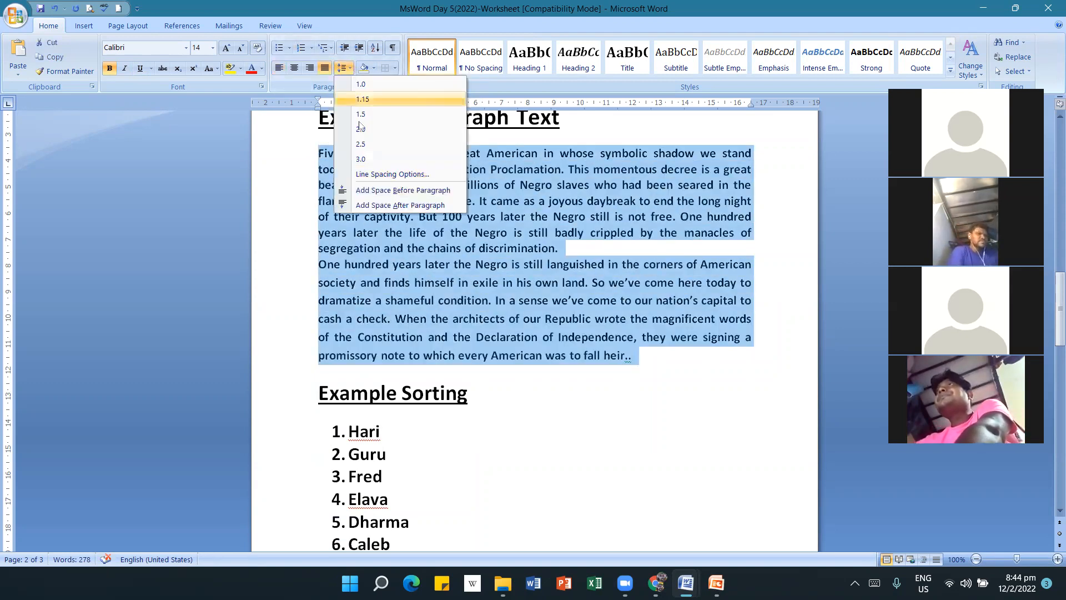
{"action": "left_click", "coordinate": [401, 190]}
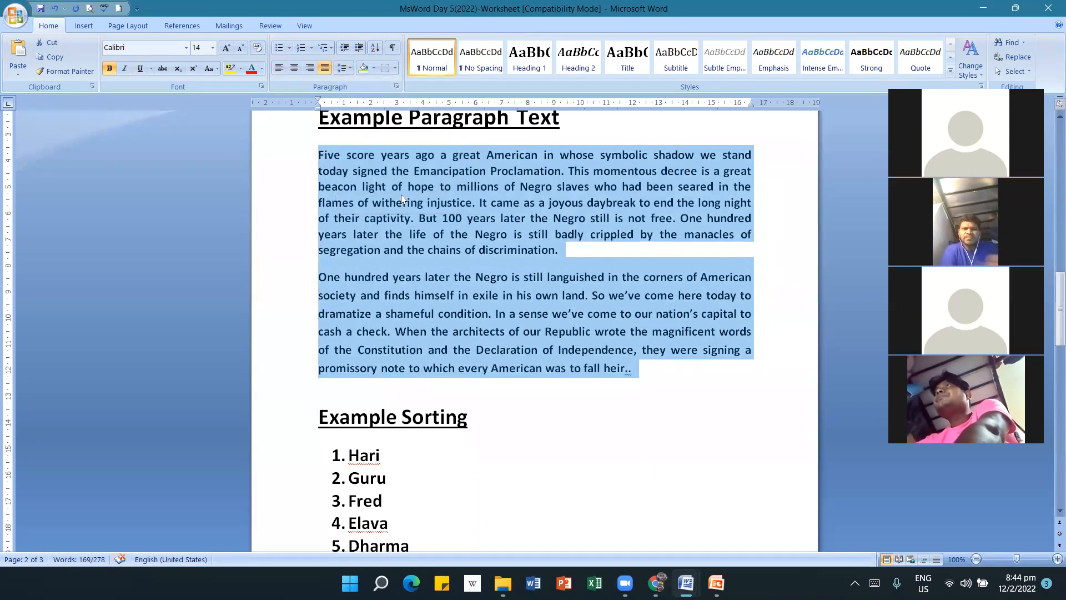
{"action": "left_click", "coordinate": [557, 423]}
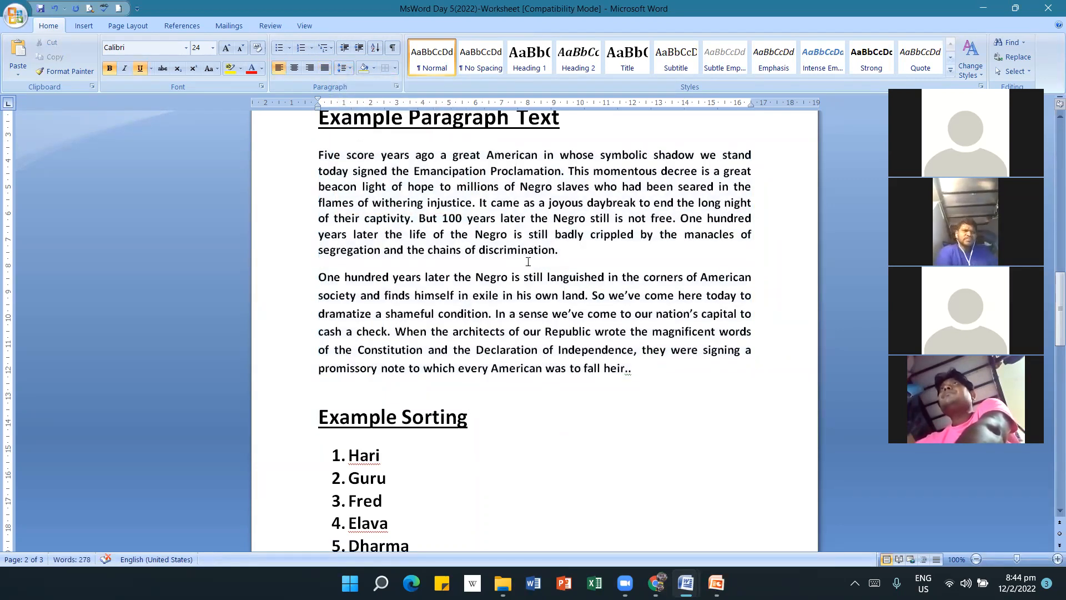
{"action": "left_click", "coordinate": [470, 260]}
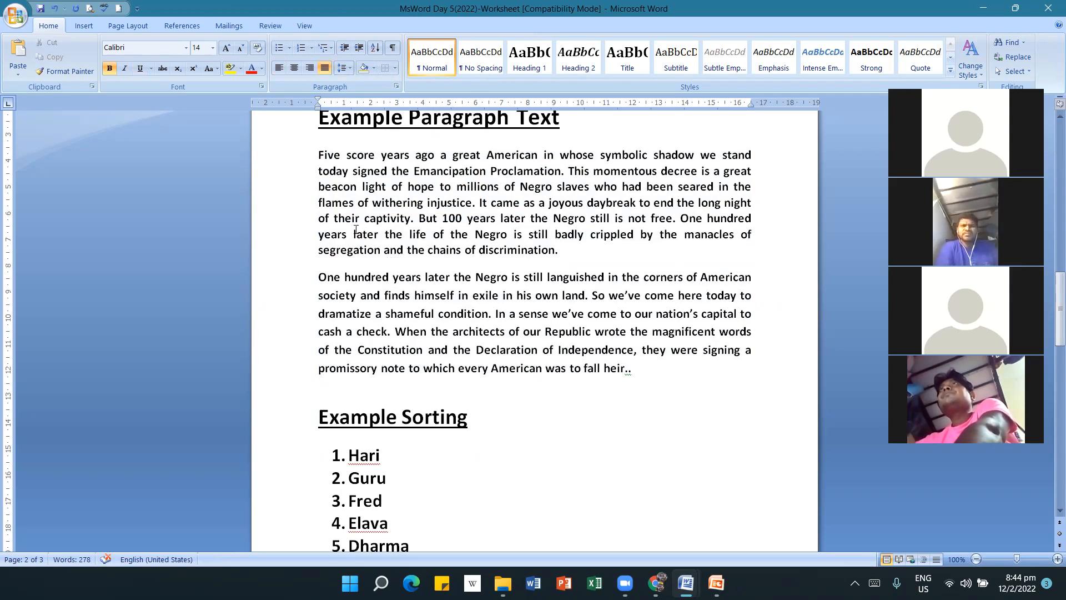
{"action": "left_click", "coordinate": [55, 8]}
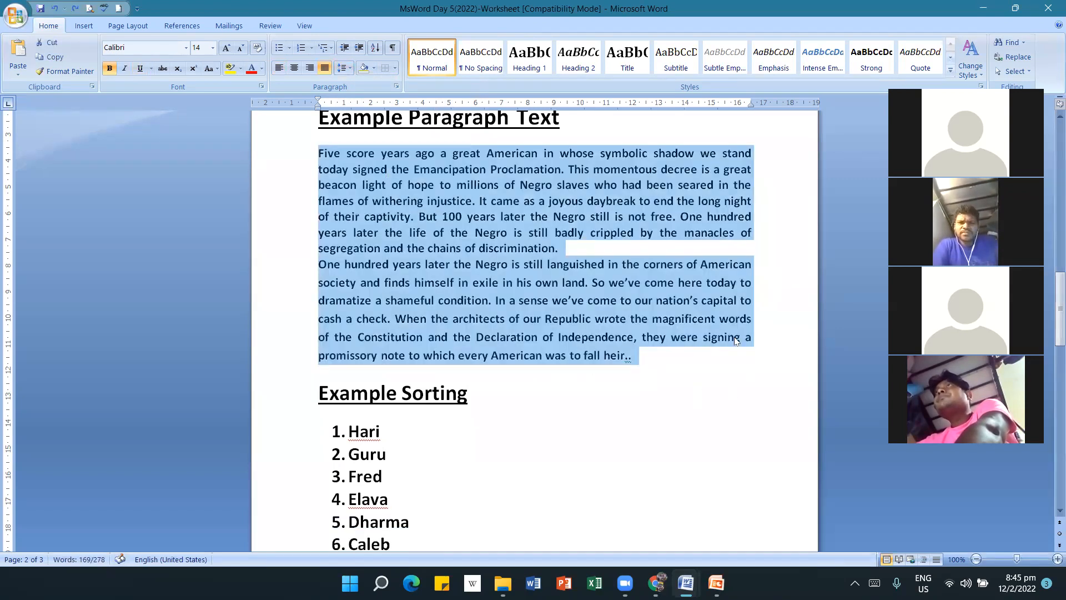
Insert a blank line between the two example paragraphs.
{"action": "left_click", "coordinate": [612, 236]}
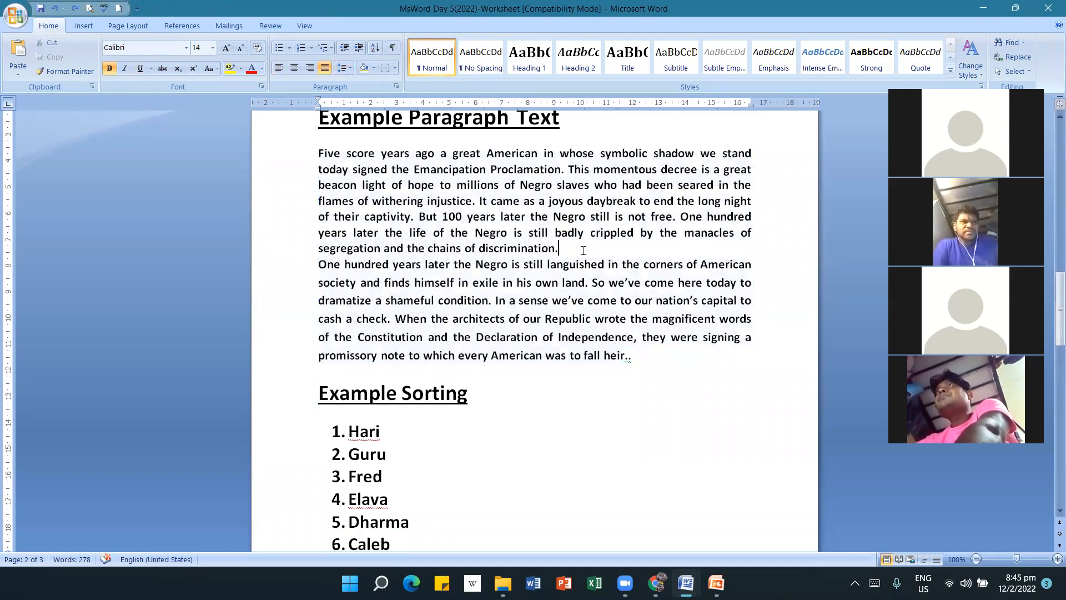
{"action": "left_click", "coordinate": [584, 250]}
{"action": "key", "text": "Return"}
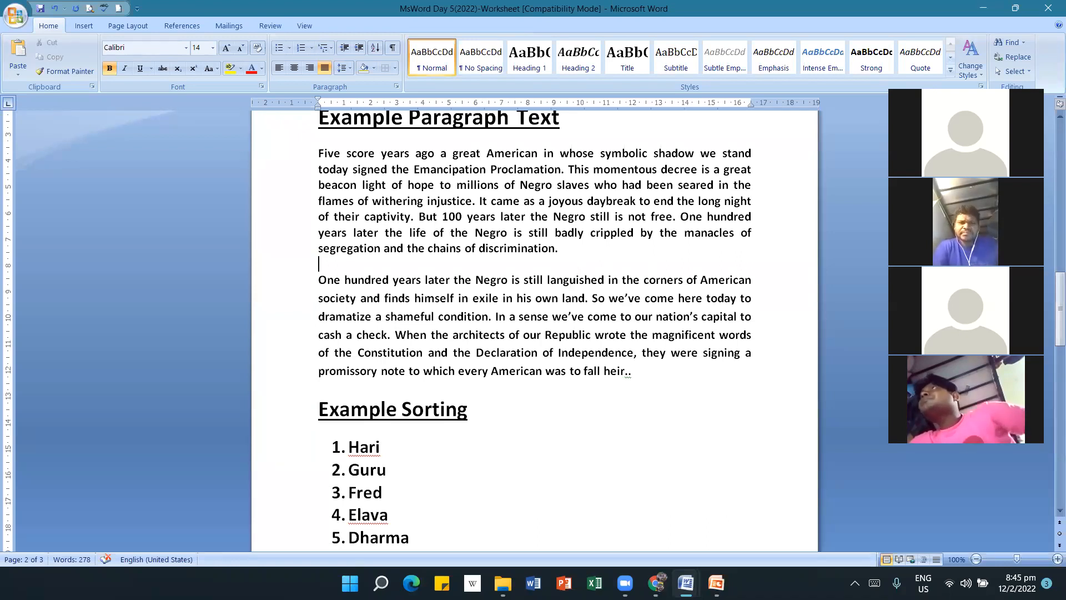
{"action": "key", "text": "BackSpace"}
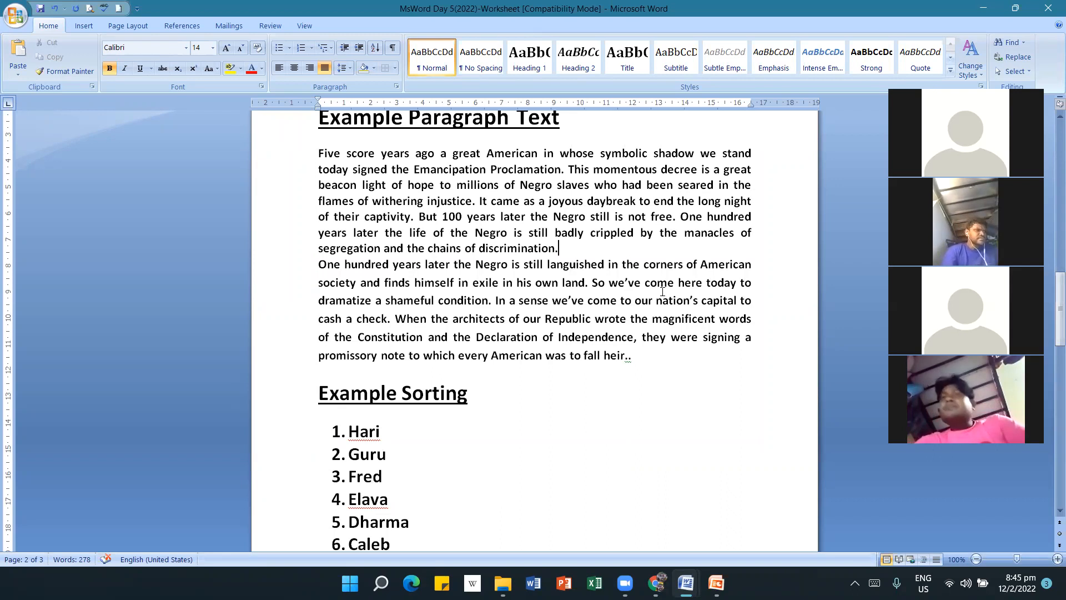
{"action": "key", "text": "Return"}
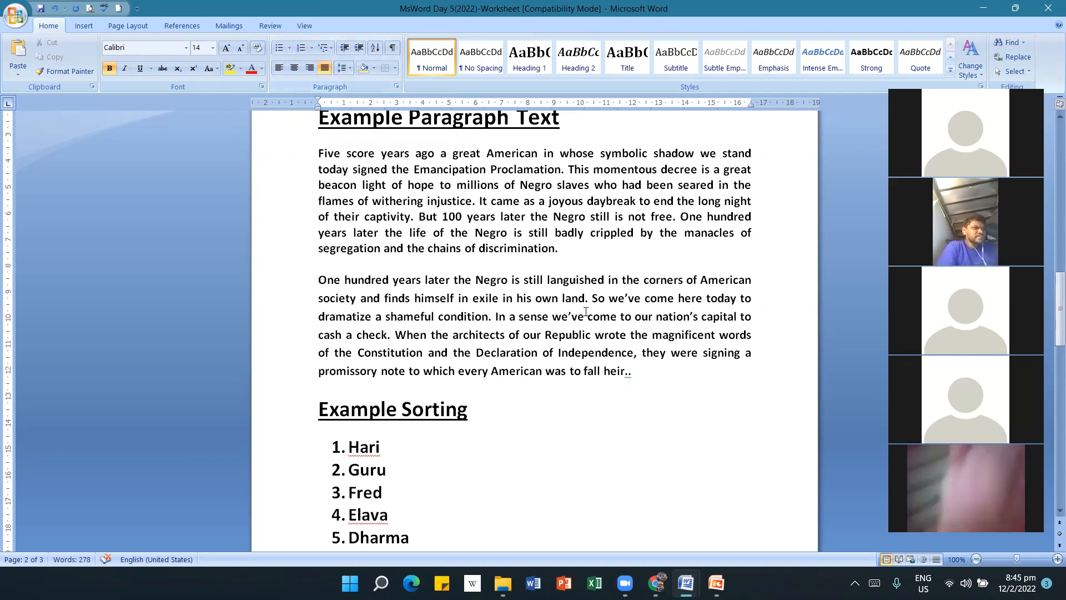
Set the blank line between the example paragraphs to Double line spacing through the line spacing options and undo it.
{"action": "scroll", "coordinate": [624, 417], "scroll_direction": "down", "scroll_amount": 1}
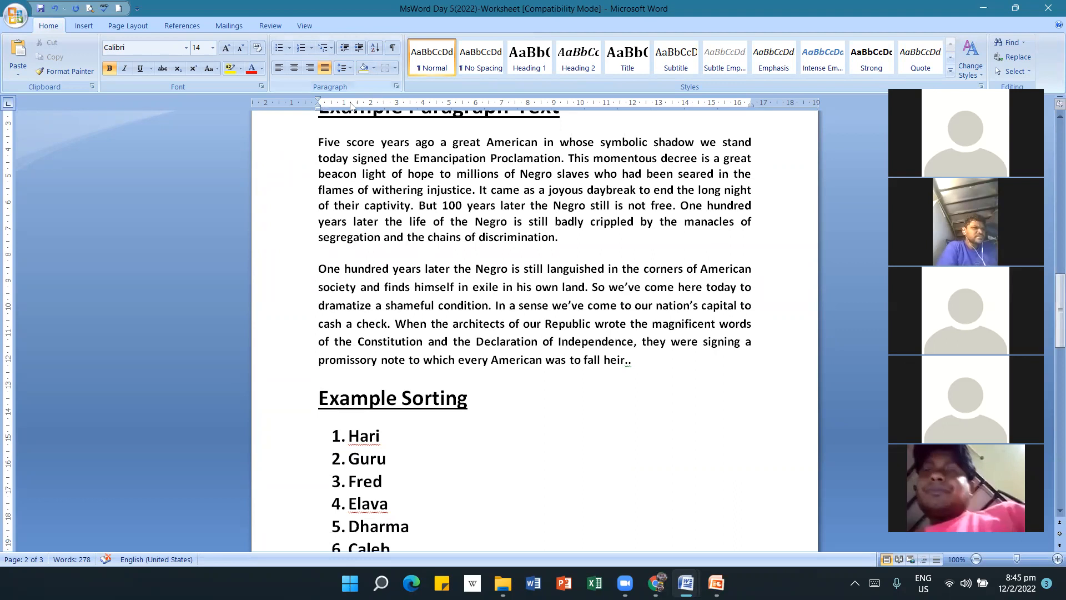
{"action": "left_click", "coordinate": [351, 69]}
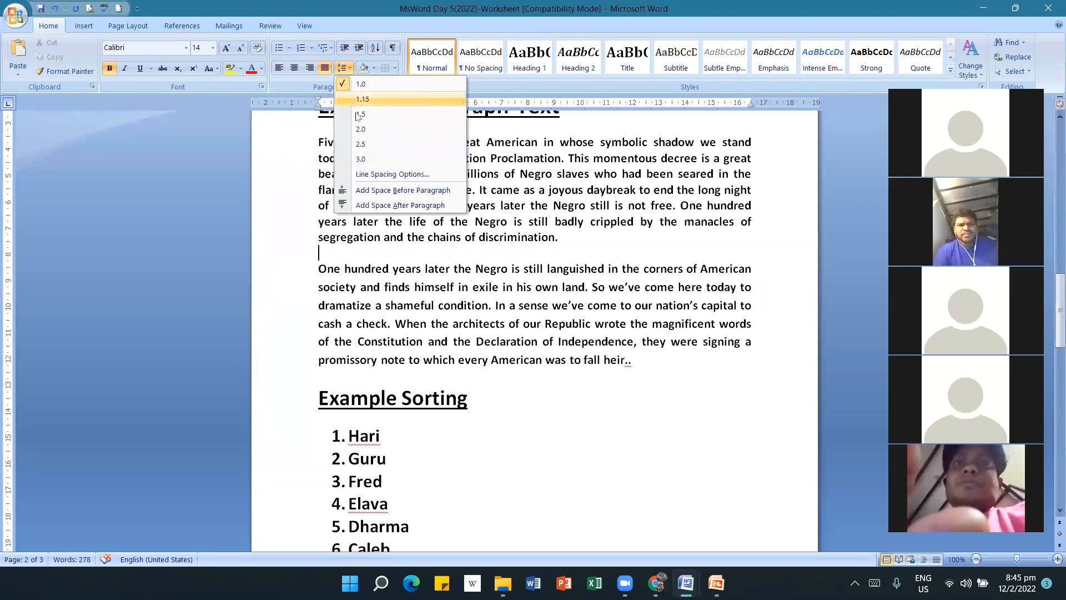
{"action": "left_click", "coordinate": [402, 174]}
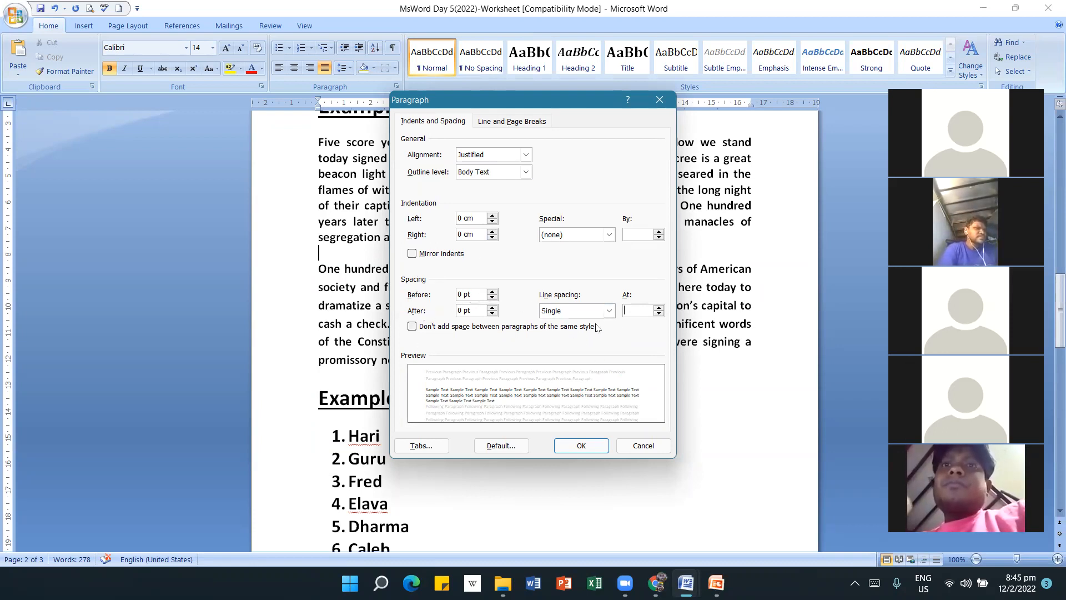
{"action": "left_click", "coordinate": [609, 311]}
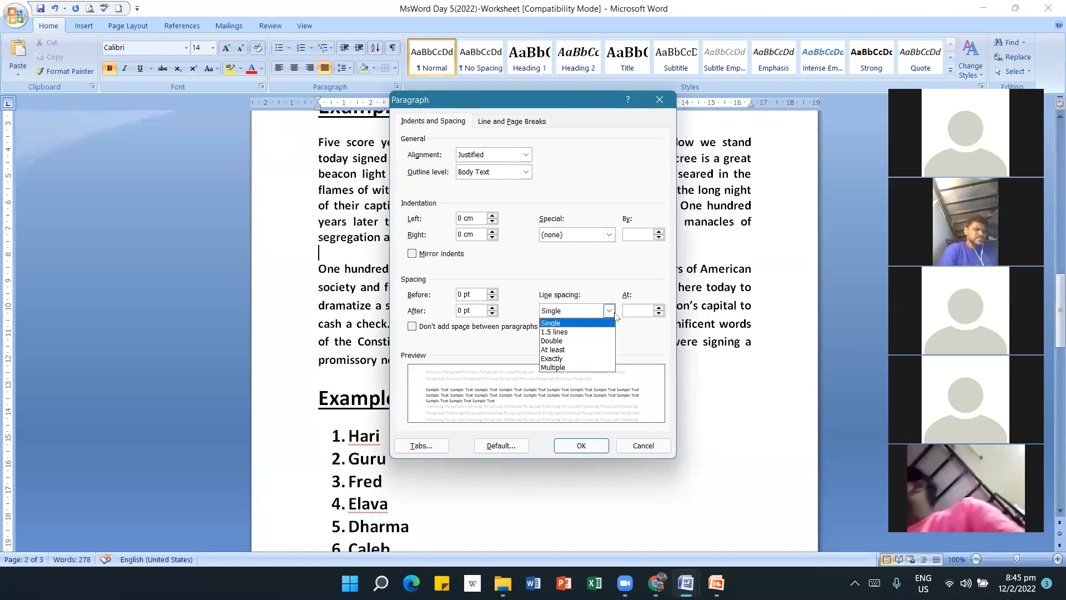
{"action": "left_click", "coordinate": [567, 341]}
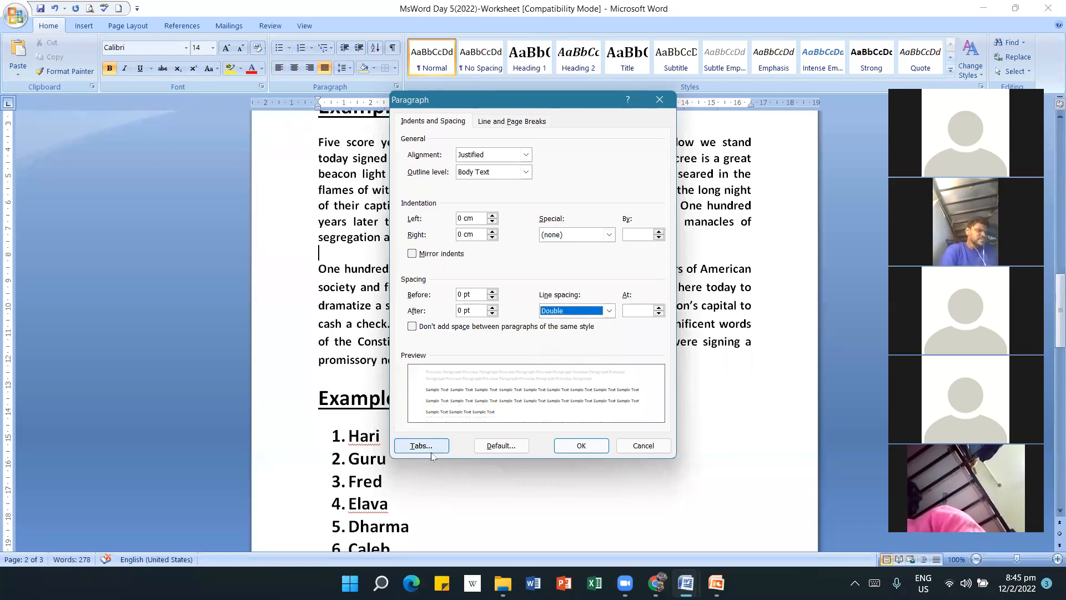
{"action": "left_click", "coordinate": [581, 445]}
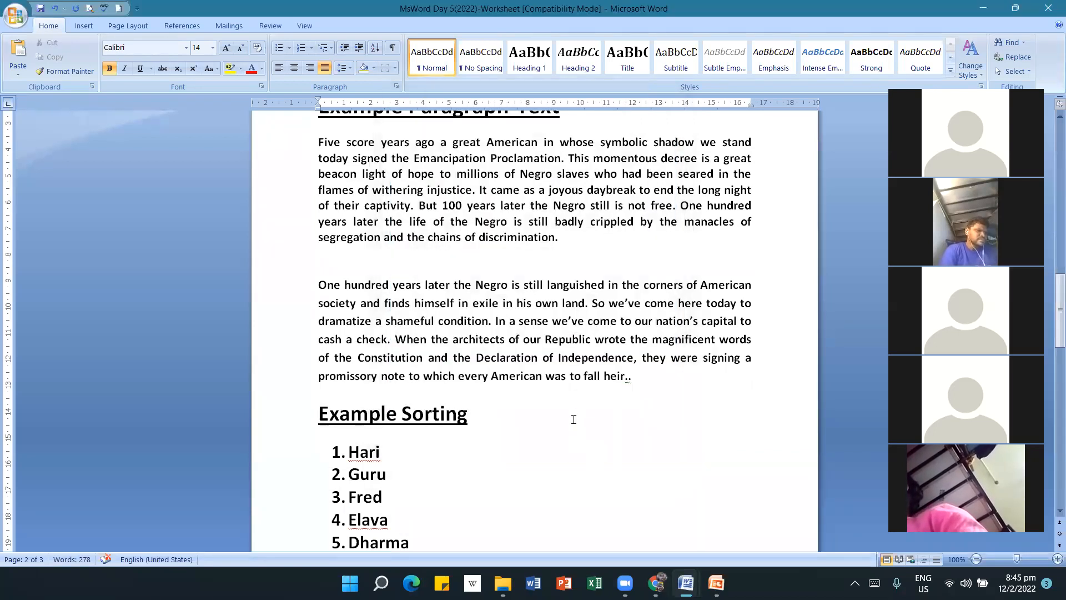
{"action": "left_click", "coordinate": [55, 9]}
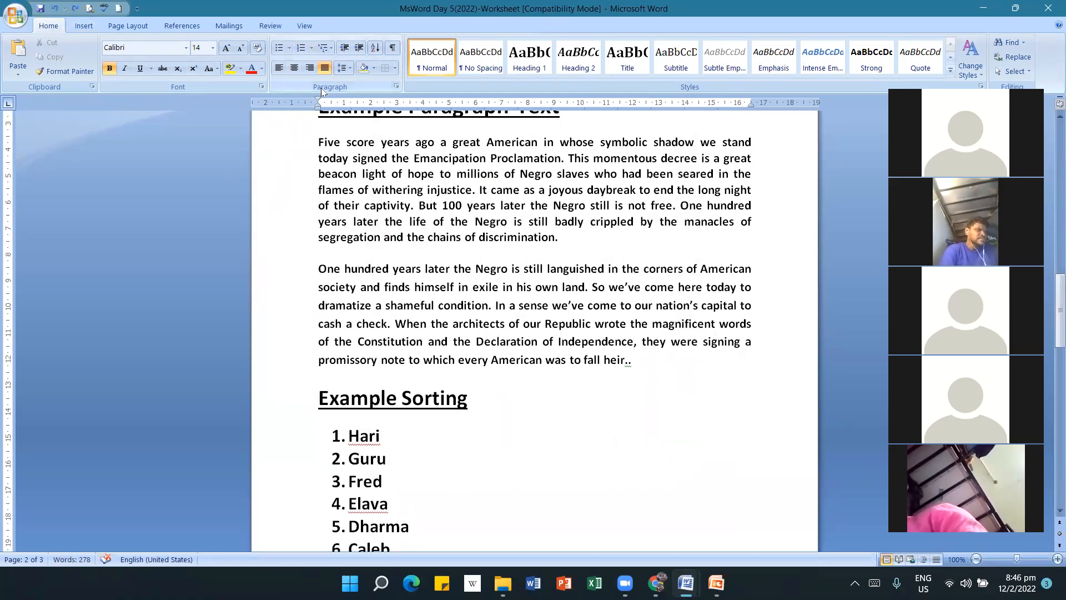
{"action": "left_click", "coordinate": [350, 69]}
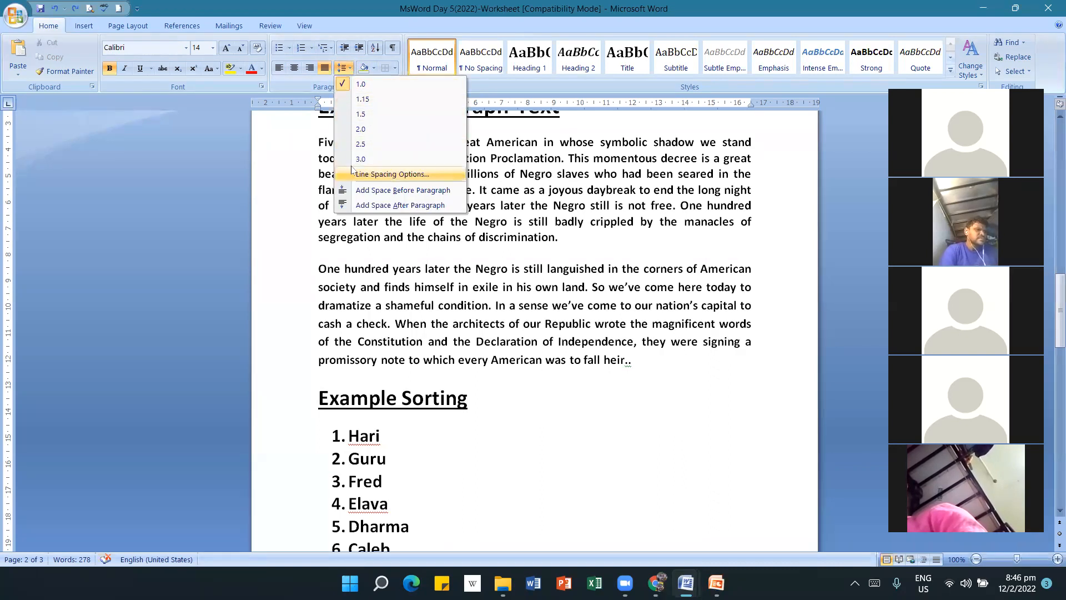
{"action": "left_click", "coordinate": [625, 411]}
{"action": "left_click", "coordinate": [643, 408]}
Go back to the worksheet's topic list and select the "Change Paragraph Spacing" item.
{"action": "scroll", "coordinate": [551, 270], "scroll_direction": "up", "scroll_amount": 10}
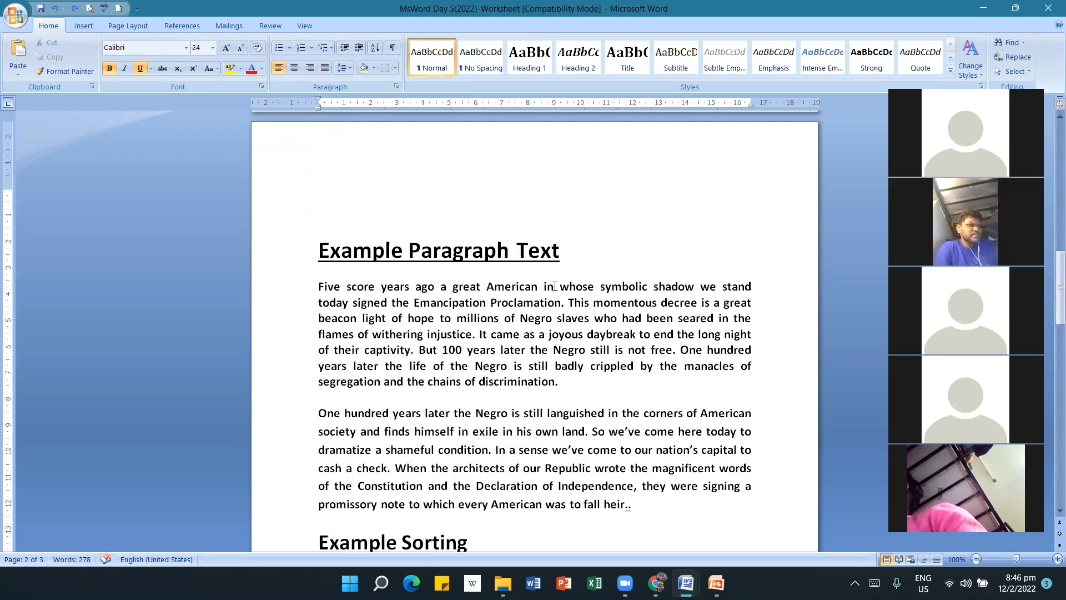
{"action": "scroll", "coordinate": [529, 326], "scroll_direction": "up", "scroll_amount": 5}
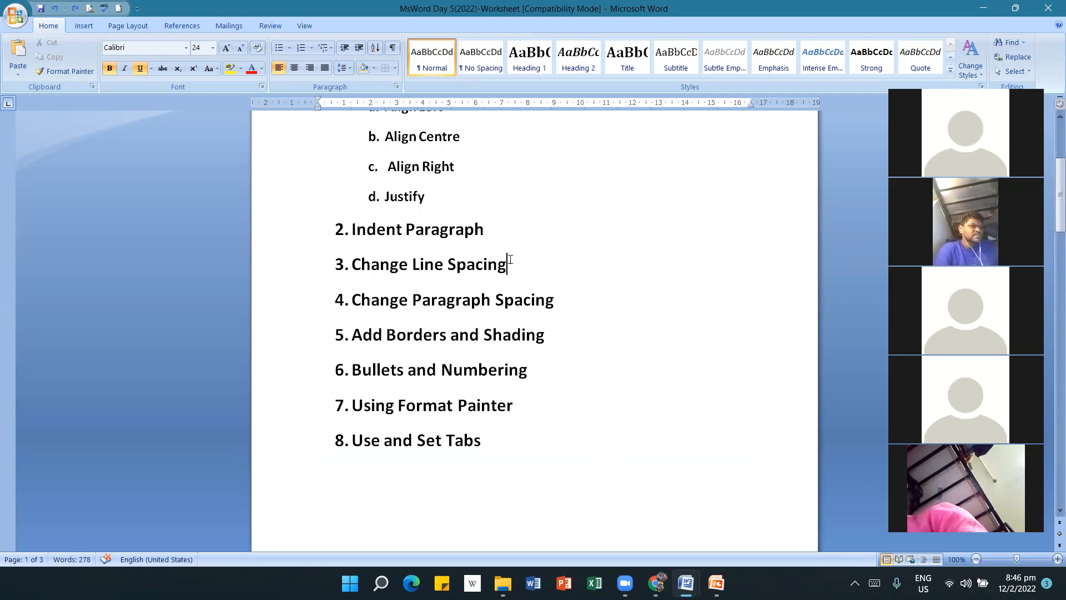
{"action": "left_click_drag", "start_coordinate": [555, 302], "coordinate": [338, 296]}
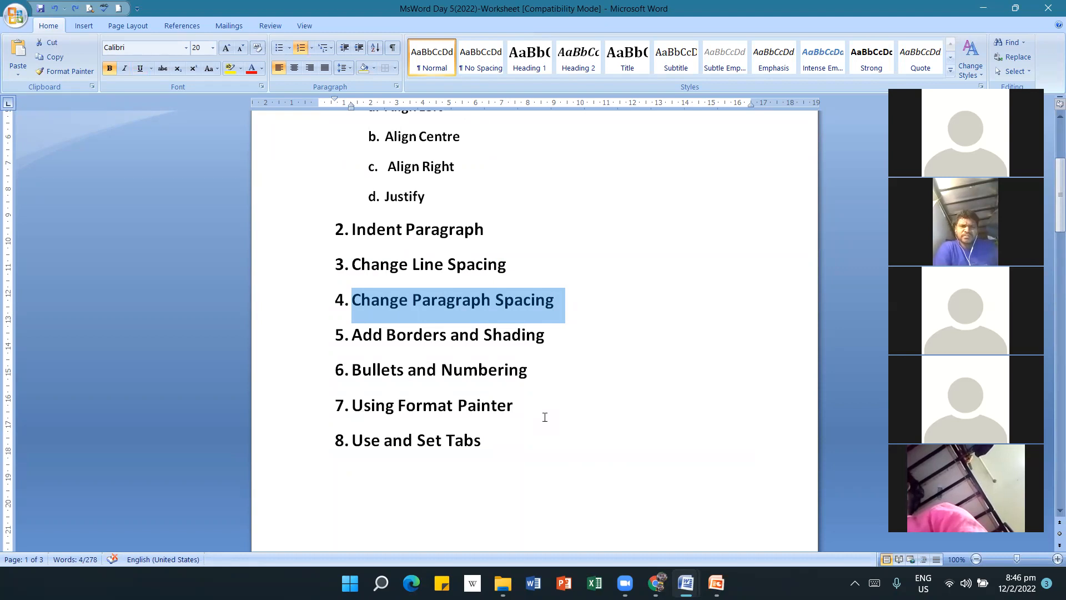
Highlight the whole first example paragraph in yellow, undo the highlight and deselect the text.
{"action": "scroll", "coordinate": [545, 417], "scroll_direction": "down", "scroll_amount": 1}
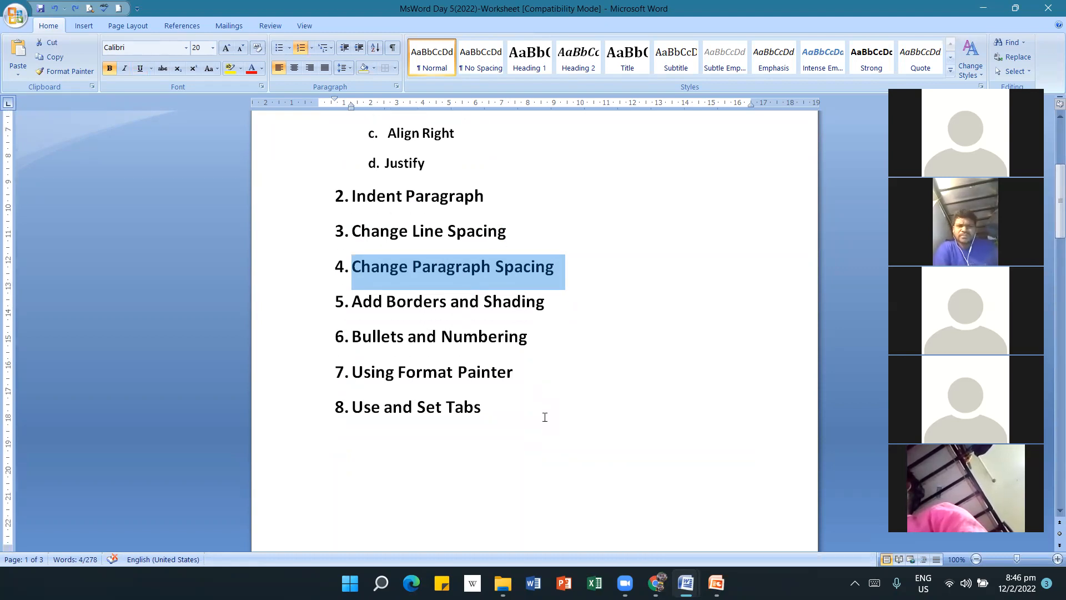
{"action": "scroll", "coordinate": [545, 417], "scroll_direction": "down", "scroll_amount": 3}
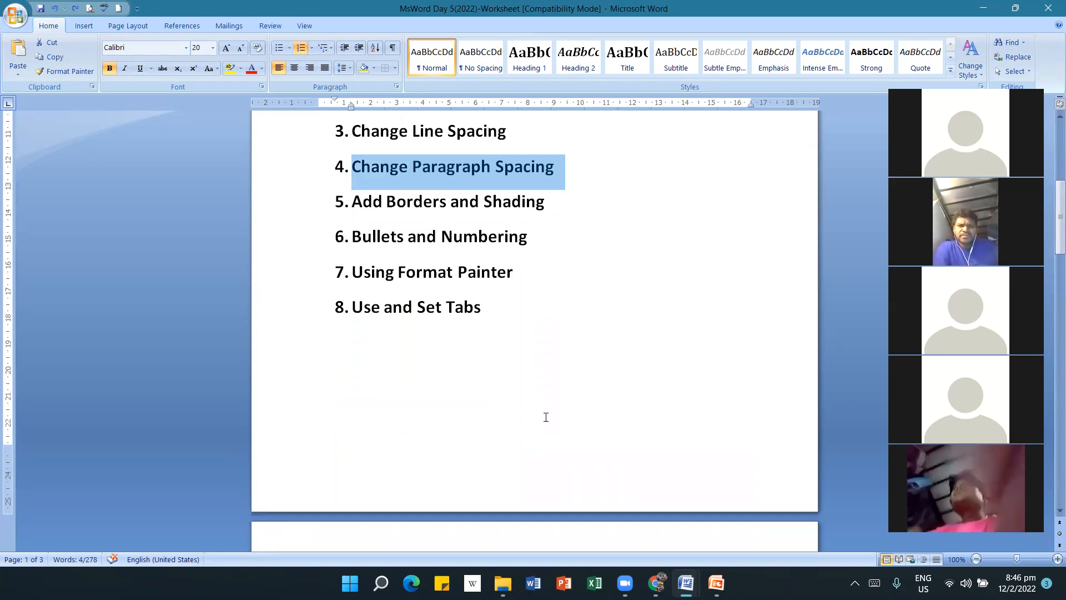
{"action": "scroll", "coordinate": [545, 417], "scroll_direction": "down", "scroll_amount": 10}
{"action": "scroll", "coordinate": [575, 409], "scroll_direction": "down", "scroll_amount": 6}
{"action": "left_click", "coordinate": [538, 243]}
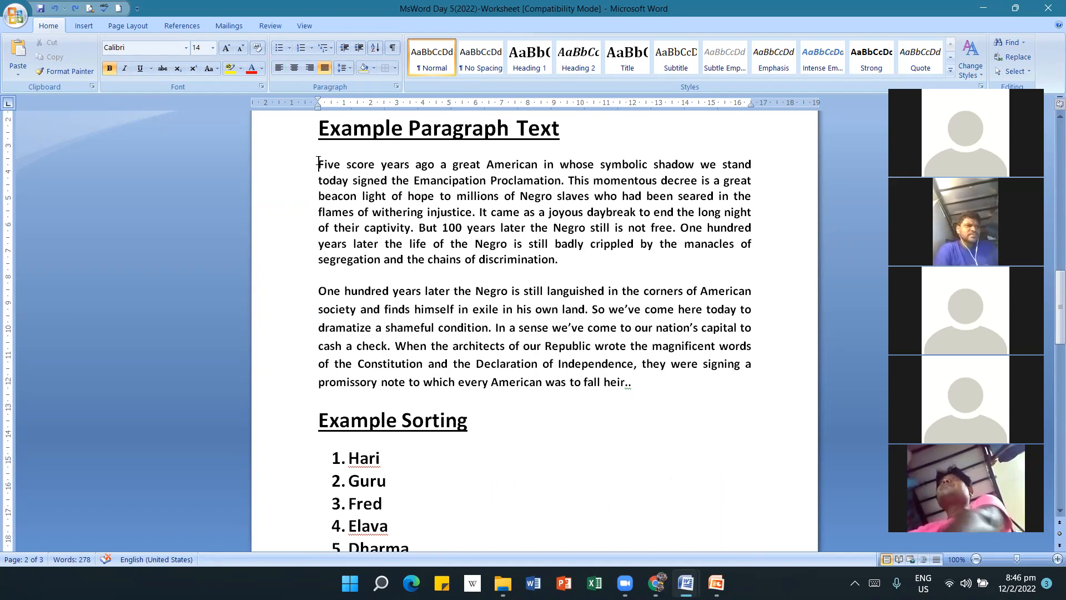
{"action": "left_click_drag", "start_coordinate": [318, 164], "coordinate": [567, 262]}
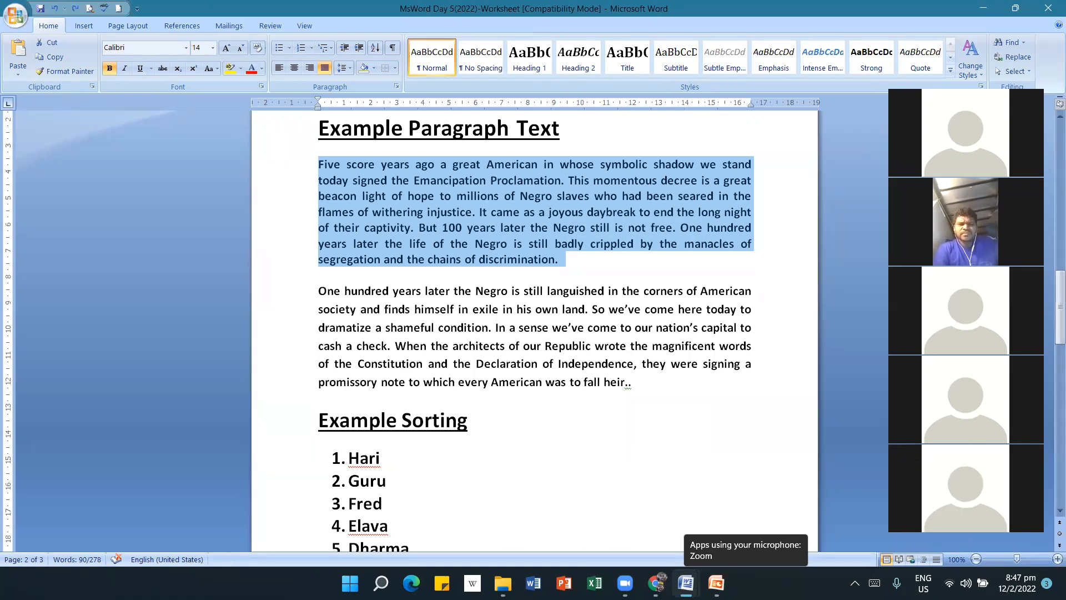
{"action": "left_click", "coordinate": [231, 69]}
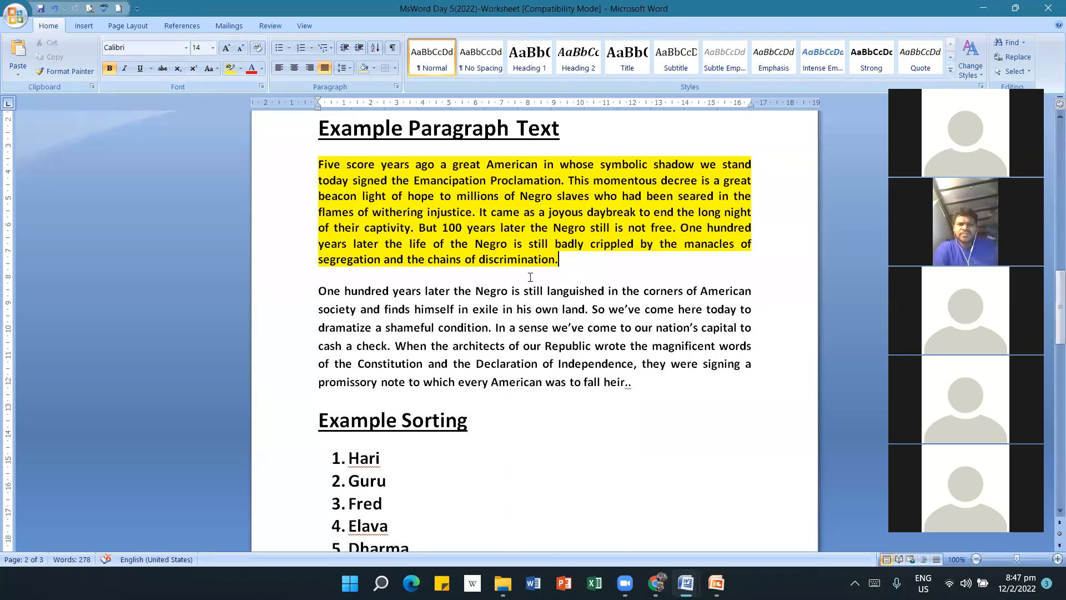
{"action": "left_click", "coordinate": [54, 8]}
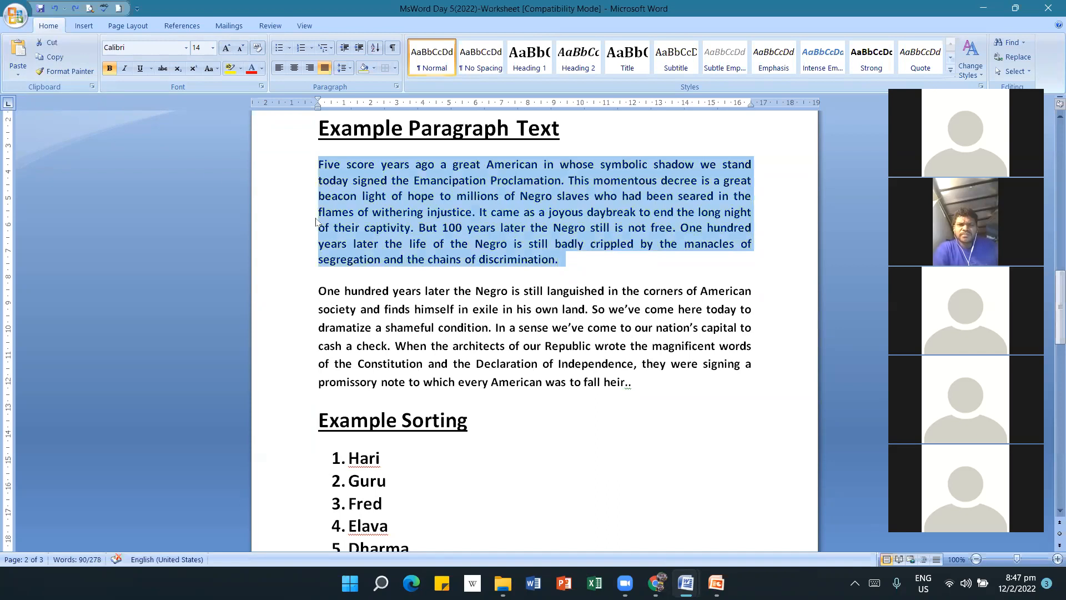
{"action": "left_click", "coordinate": [366, 212]}
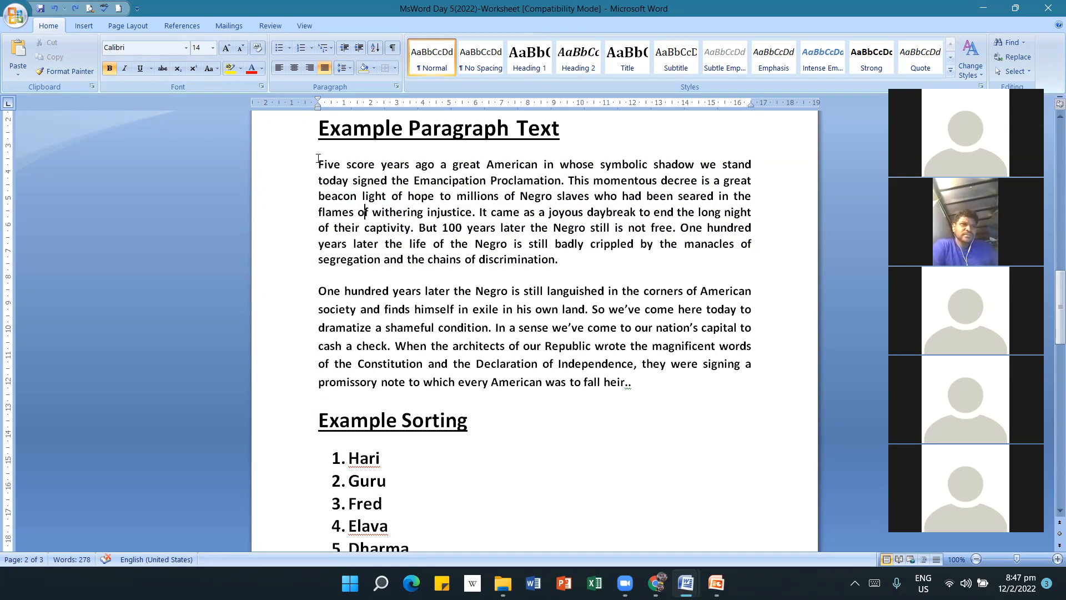
Highlight only the words "Five score years" in yellow, undo the highlight and deselect them.
{"action": "left_click_drag", "start_coordinate": [318, 164], "coordinate": [409, 165]}
{"action": "left_click", "coordinate": [229, 69]}
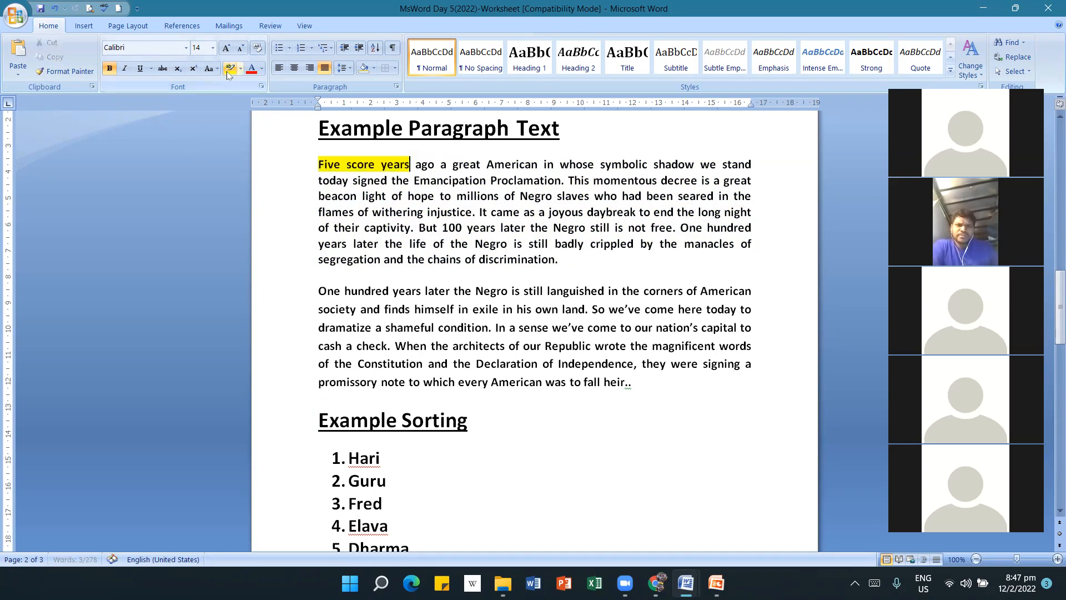
{"action": "left_click", "coordinate": [54, 9]}
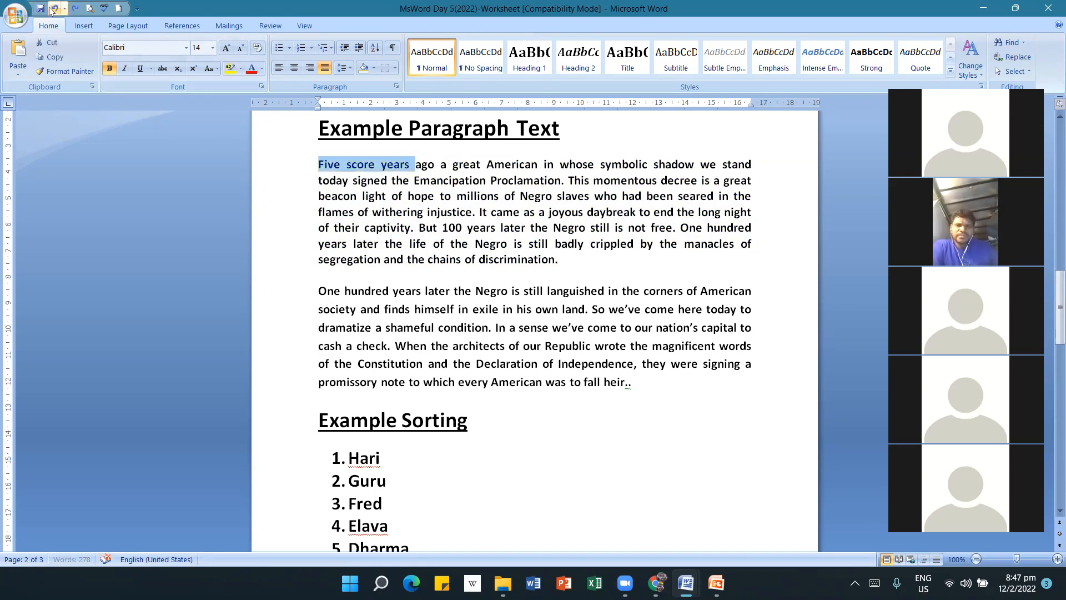
{"action": "left_click", "coordinate": [451, 195]}
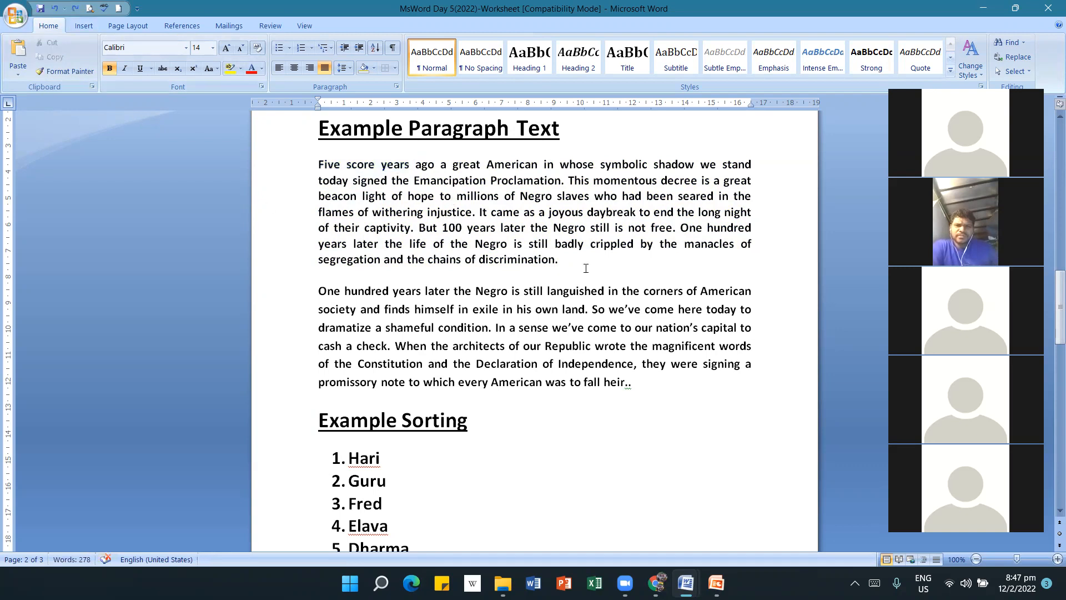
Apply yellow shading to the whole first example paragraph and deselect it.
{"action": "left_click_drag", "start_coordinate": [586, 268], "coordinate": [316, 161]}
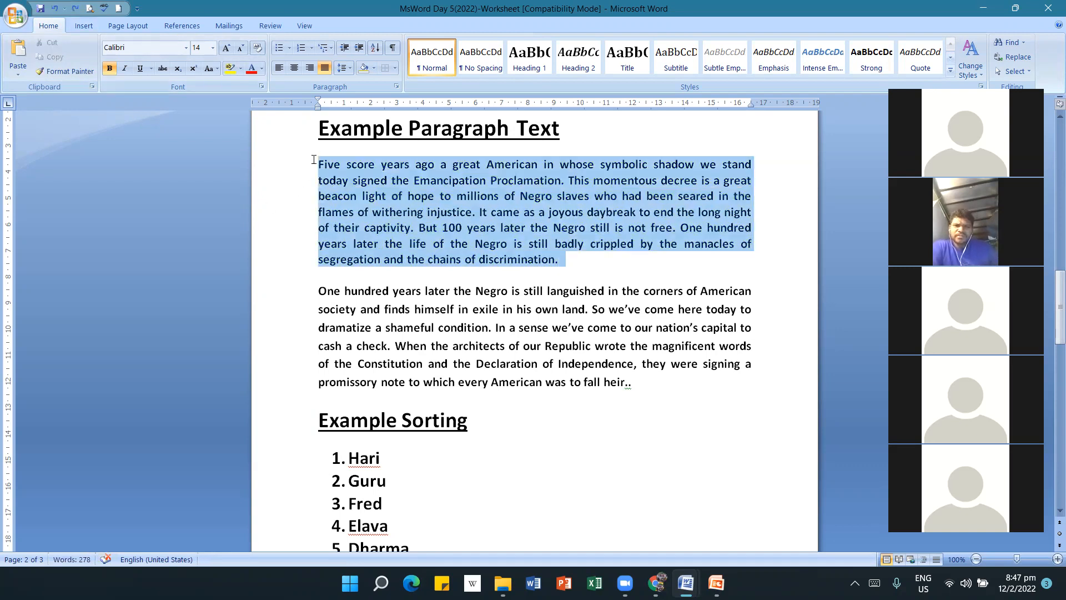
{"action": "left_click", "coordinate": [374, 69]}
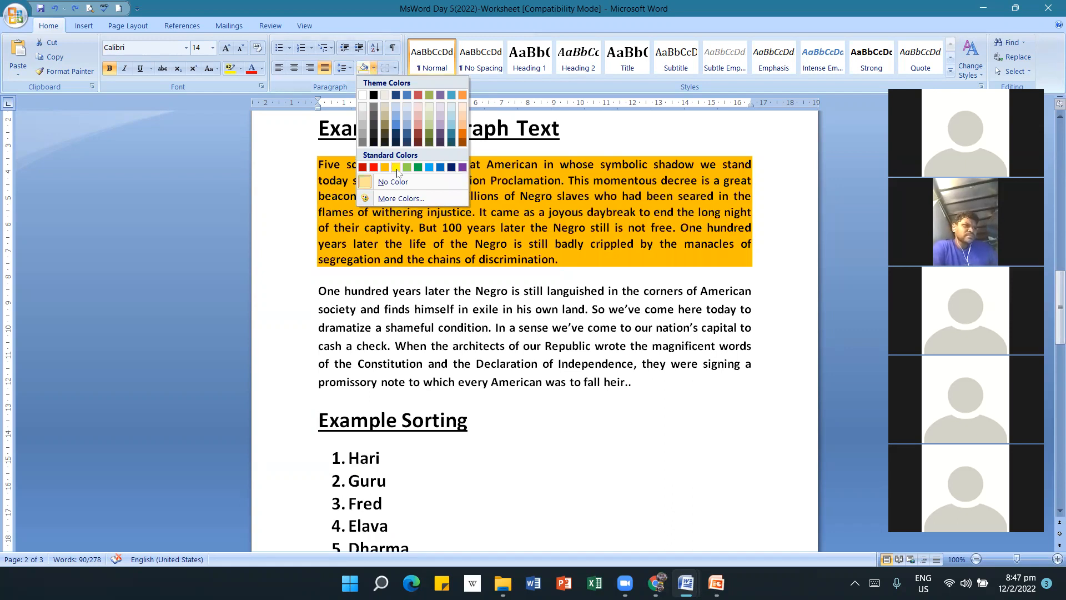
{"action": "left_click", "coordinate": [399, 169]}
{"action": "left_click", "coordinate": [537, 357]}
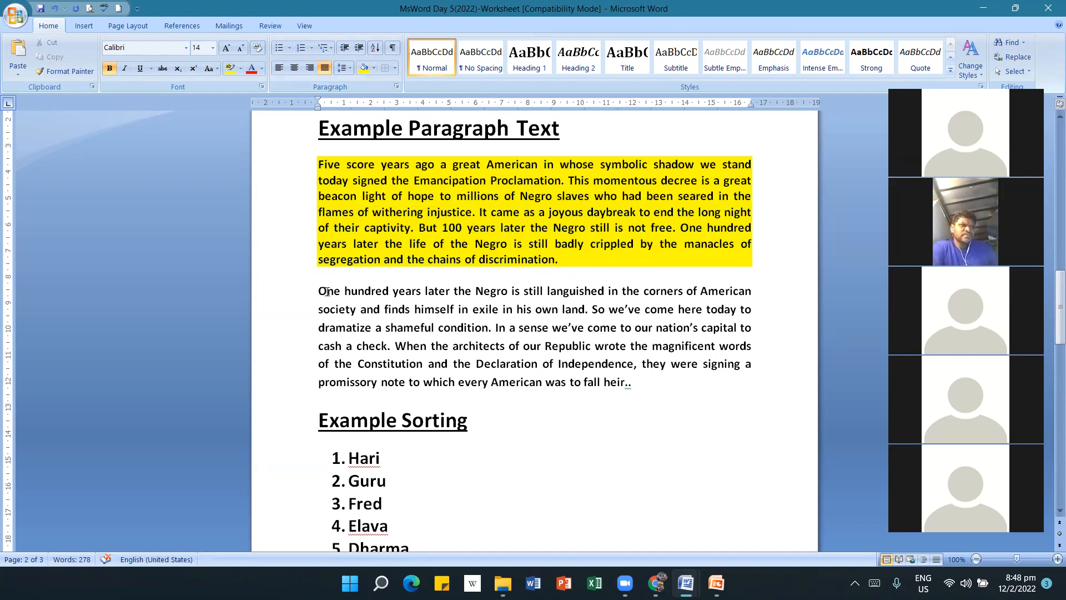
Apply yellow text highlighting to the whole second example paragraph and deselect it.
{"action": "left_click_drag", "start_coordinate": [318, 290], "coordinate": [636, 382]}
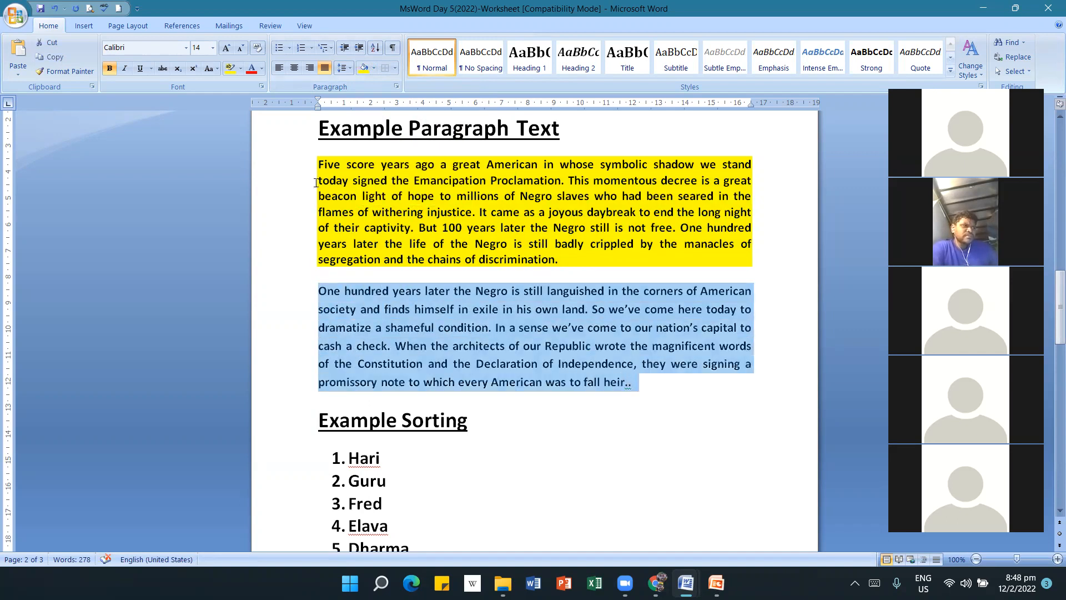
{"action": "left_click", "coordinate": [231, 68]}
{"action": "left_click", "coordinate": [681, 439]}
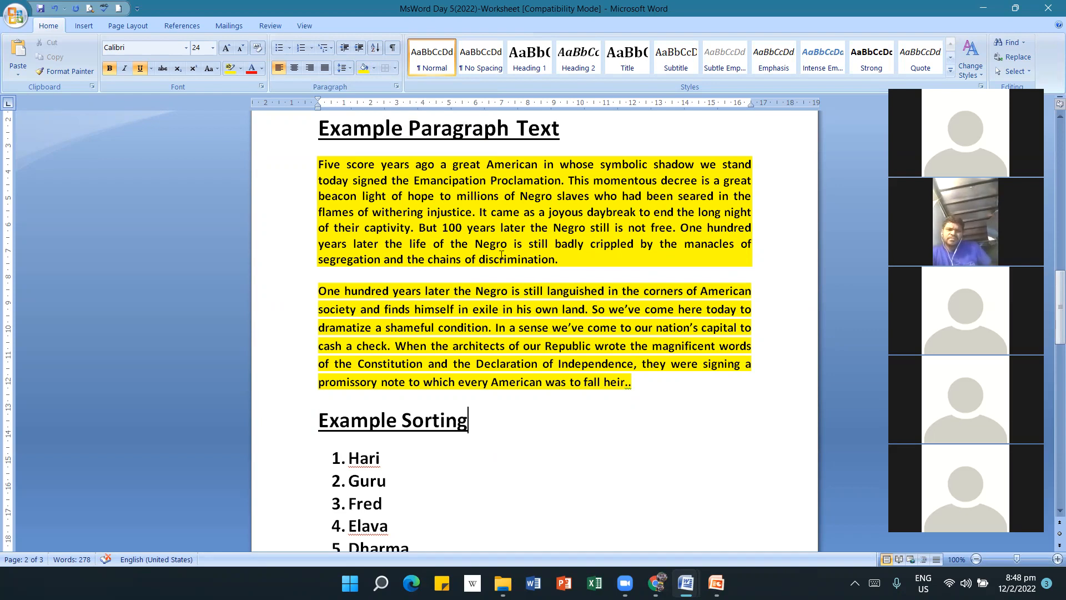
Undo the second paragraph's highlight and the first paragraph's shading, and deselect the text.
{"action": "left_click", "coordinate": [56, 9]}
{"action": "left_click", "coordinate": [55, 9]}
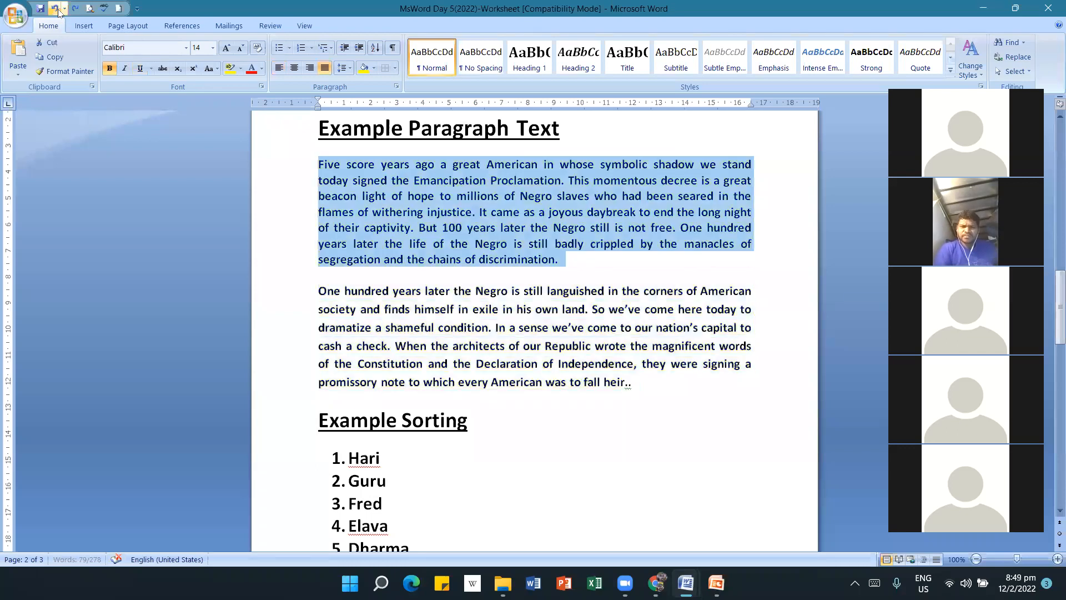
{"action": "left_click", "coordinate": [330, 381]}
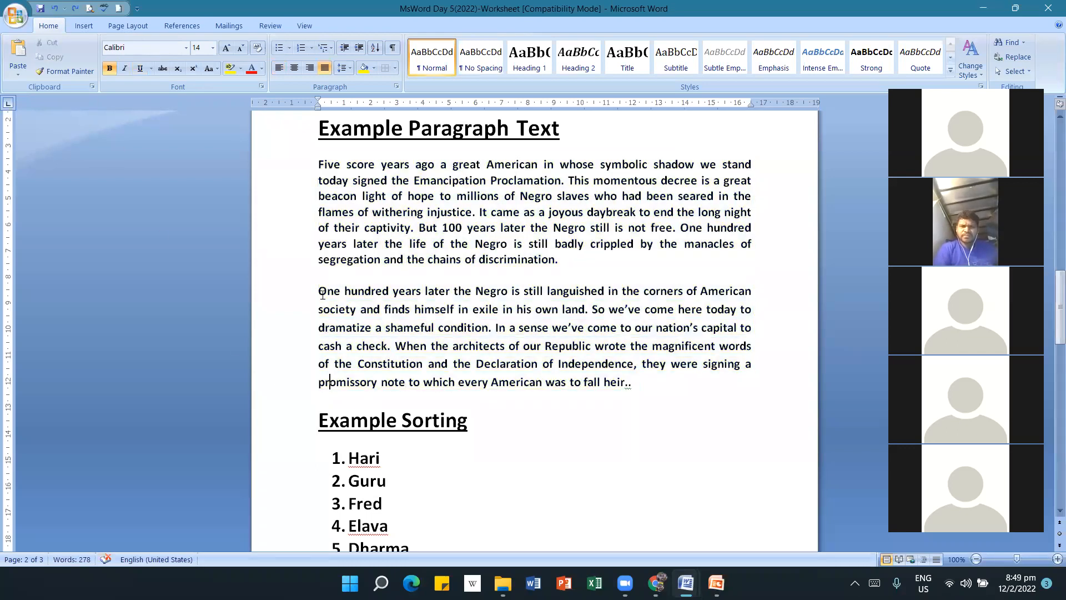
Shade the first example paragraph with a bright pink picked from the additional standard colors, and deselect it.
{"action": "left_click_drag", "start_coordinate": [319, 164], "coordinate": [565, 260]}
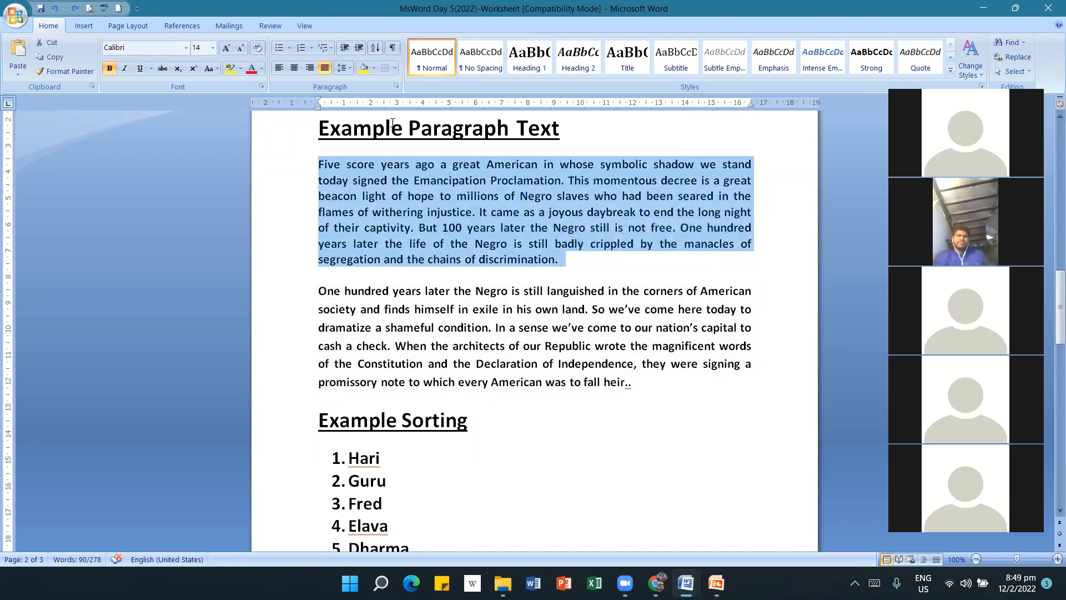
{"action": "left_click", "coordinate": [374, 69]}
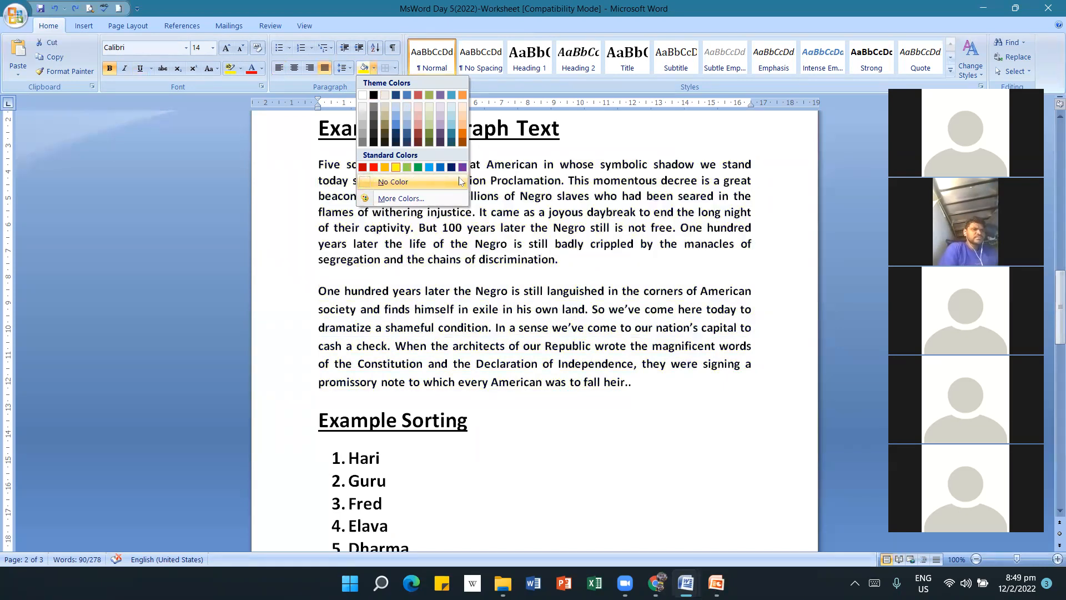
{"action": "left_click", "coordinate": [433, 197]}
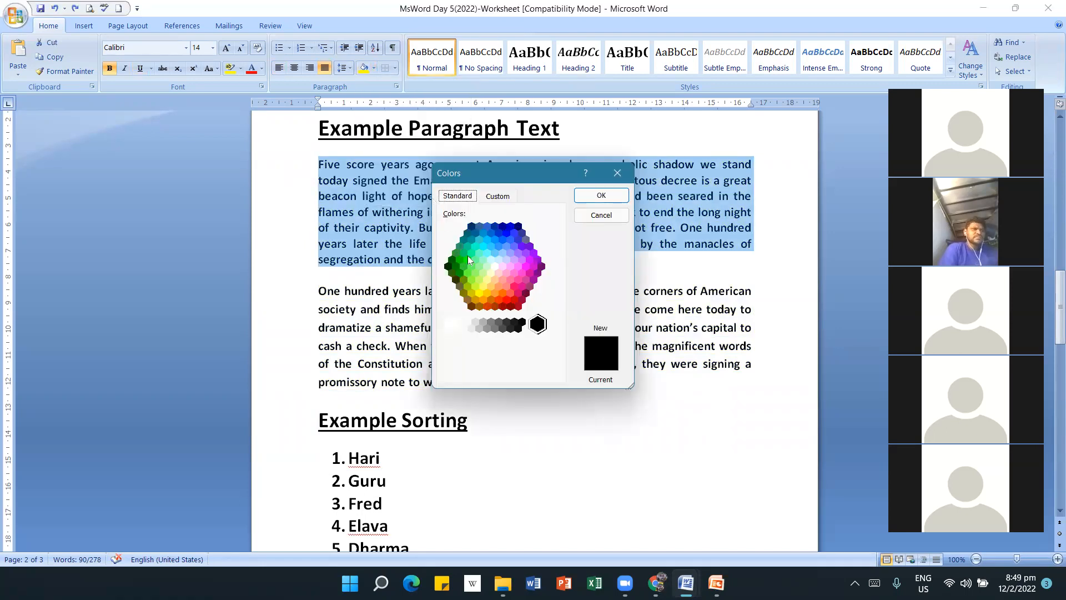
{"action": "left_click", "coordinate": [480, 278]}
{"action": "left_click", "coordinate": [473, 246]}
{"action": "left_click", "coordinate": [490, 276]}
{"action": "left_click", "coordinate": [520, 272]}
{"action": "left_click", "coordinate": [518, 254]}
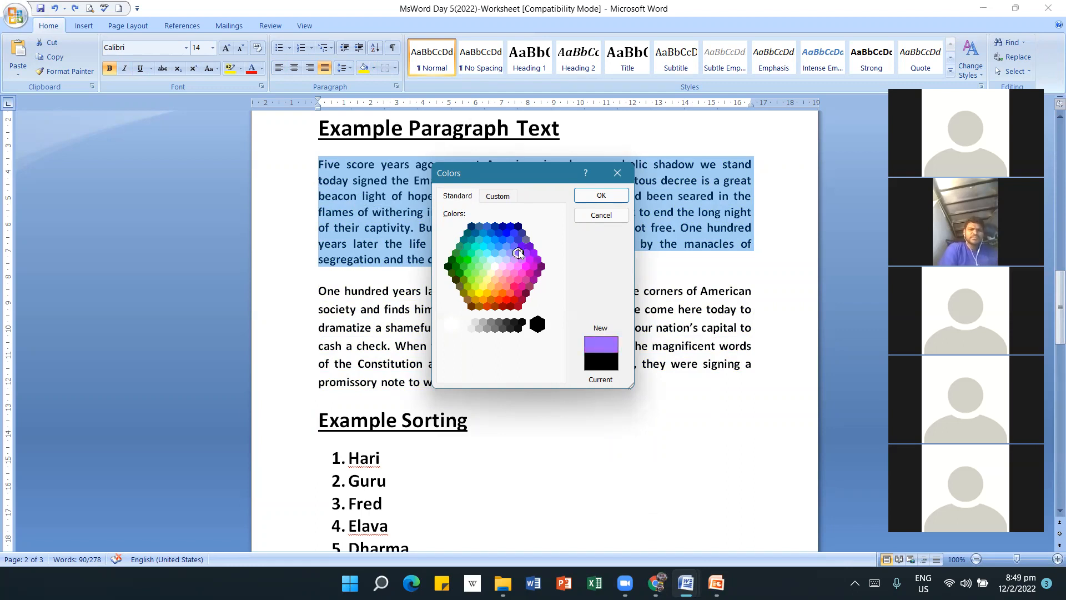
{"action": "left_click", "coordinate": [522, 260]}
{"action": "left_click", "coordinate": [514, 260]}
{"action": "left_click", "coordinate": [507, 260]}
{"action": "left_click", "coordinate": [514, 261]}
{"action": "left_click", "coordinate": [517, 264]}
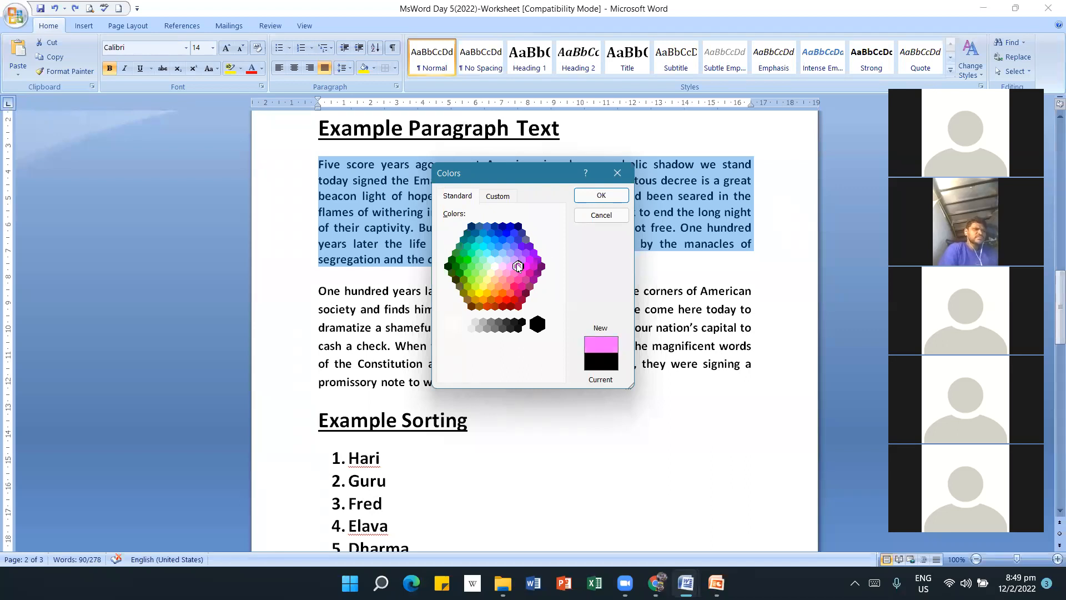
{"action": "left_click", "coordinate": [598, 203]}
{"action": "left_click", "coordinate": [585, 292]}
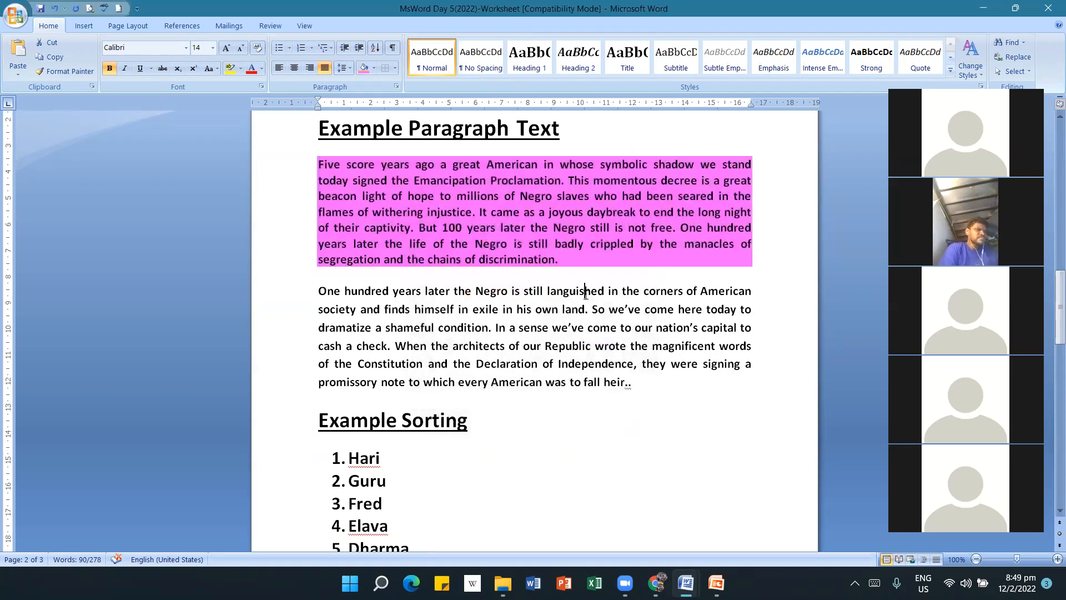
{"action": "left_click", "coordinate": [627, 465]}
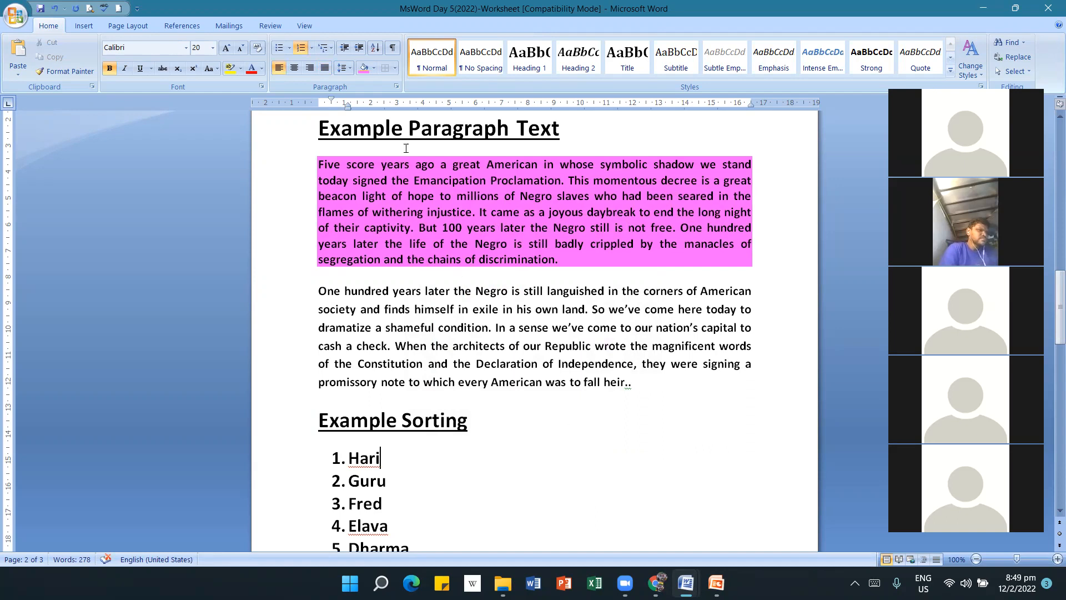
{"action": "left_click", "coordinate": [375, 68]}
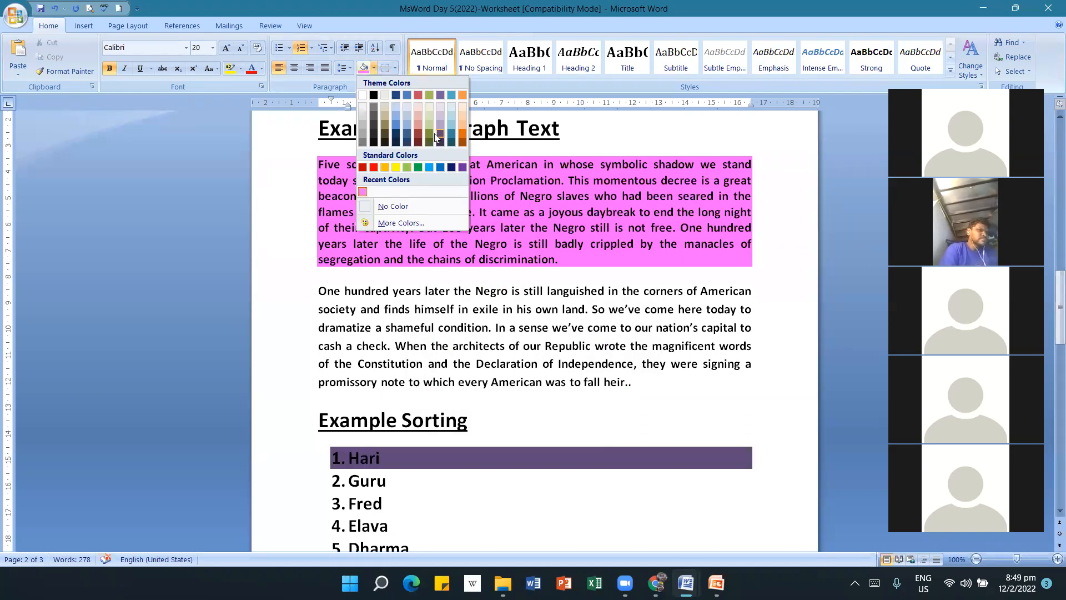
{"action": "left_click", "coordinate": [432, 210]}
Change the first example paragraph's shading to a light olive green theme color and deselect the text.
{"action": "left_click", "coordinate": [566, 261]}
{"action": "mouse_move", "coordinate": [566, 261]}
{"action": "left_mouse_down"}
{"action": "mouse_move", "coordinate": [314, 185]}
{"action": "mouse_move", "coordinate": [307, 160]}
{"action": "mouse_move", "coordinate": [318, 162]}
{"action": "left_mouse_up"}
{"action": "left_click", "coordinate": [376, 69]}
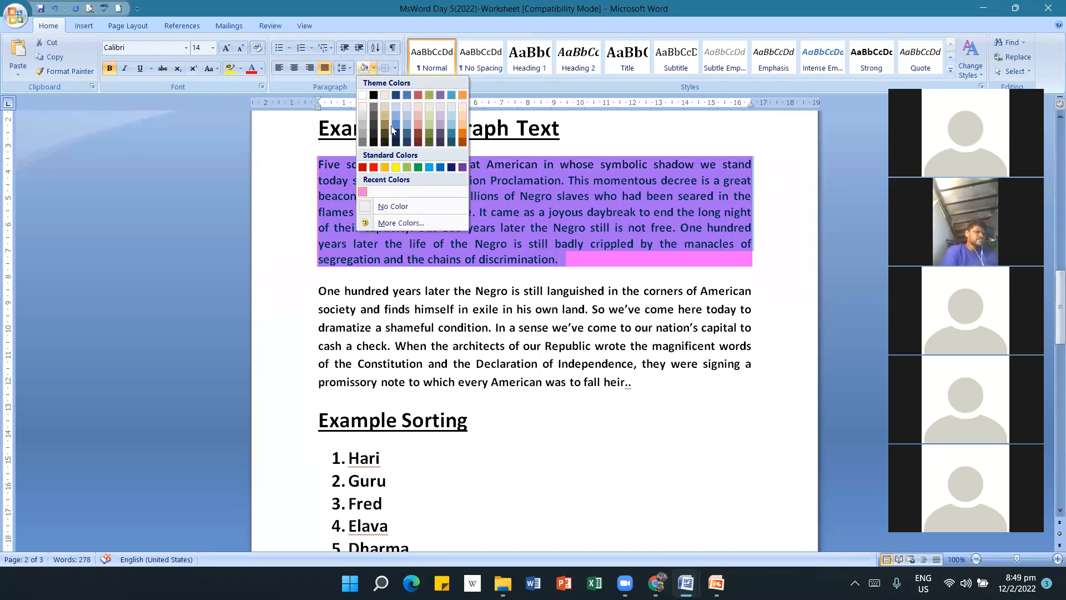
{"action": "left_click", "coordinate": [432, 124]}
{"action": "left_click", "coordinate": [695, 443]}
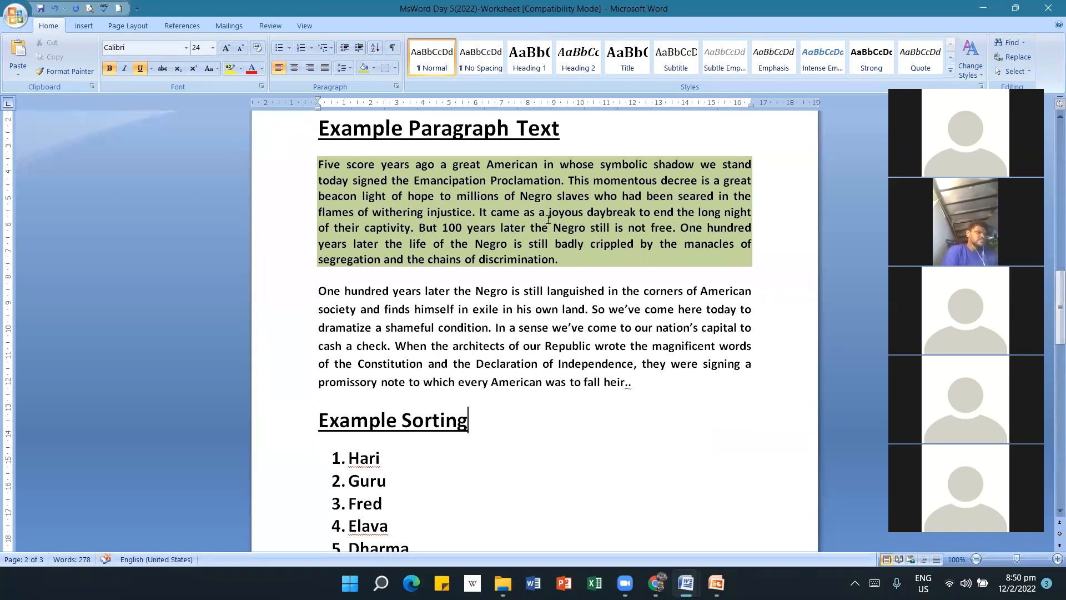
Add outside borders around the green-shaded first example paragraph and deselect it.
{"action": "left_click", "coordinate": [583, 309]}
{"action": "left_click_drag", "start_coordinate": [570, 262], "coordinate": [319, 161]}
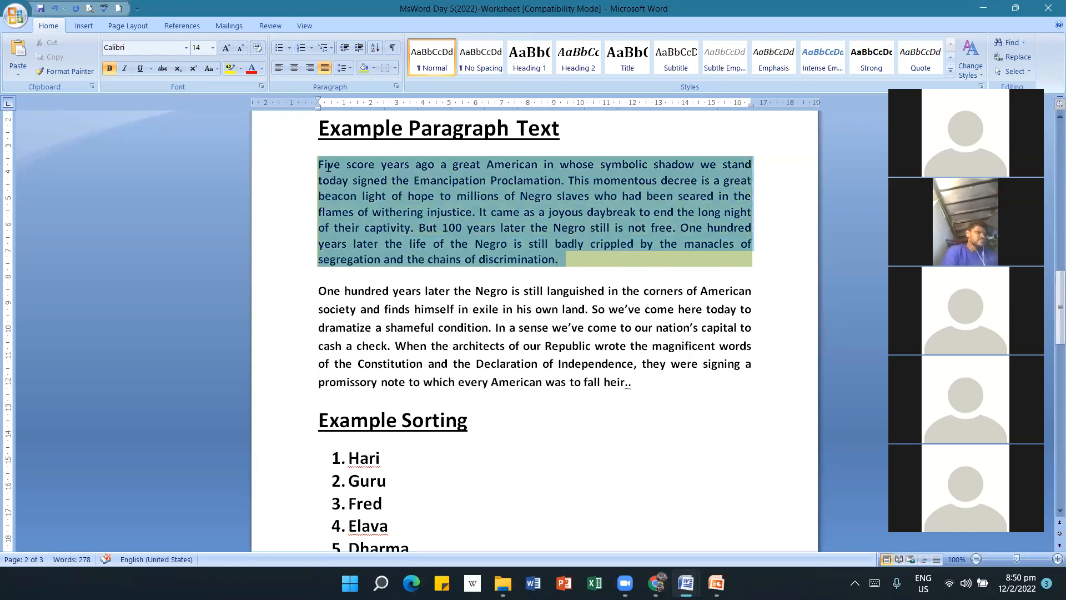
{"action": "left_click", "coordinate": [395, 72]}
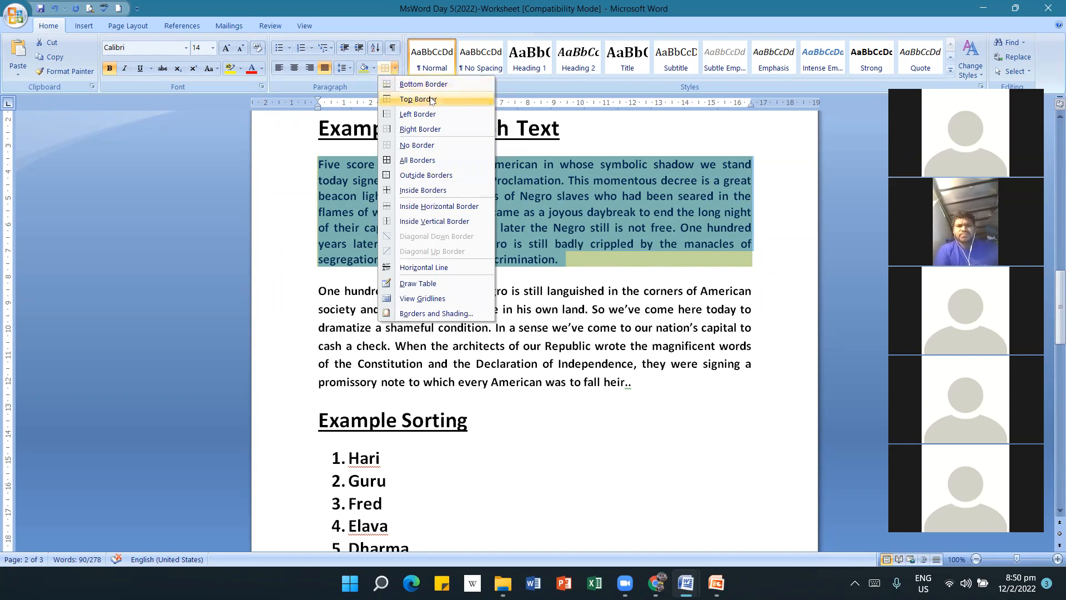
{"action": "left_click", "coordinate": [434, 175]}
{"action": "left_click", "coordinate": [698, 366]}
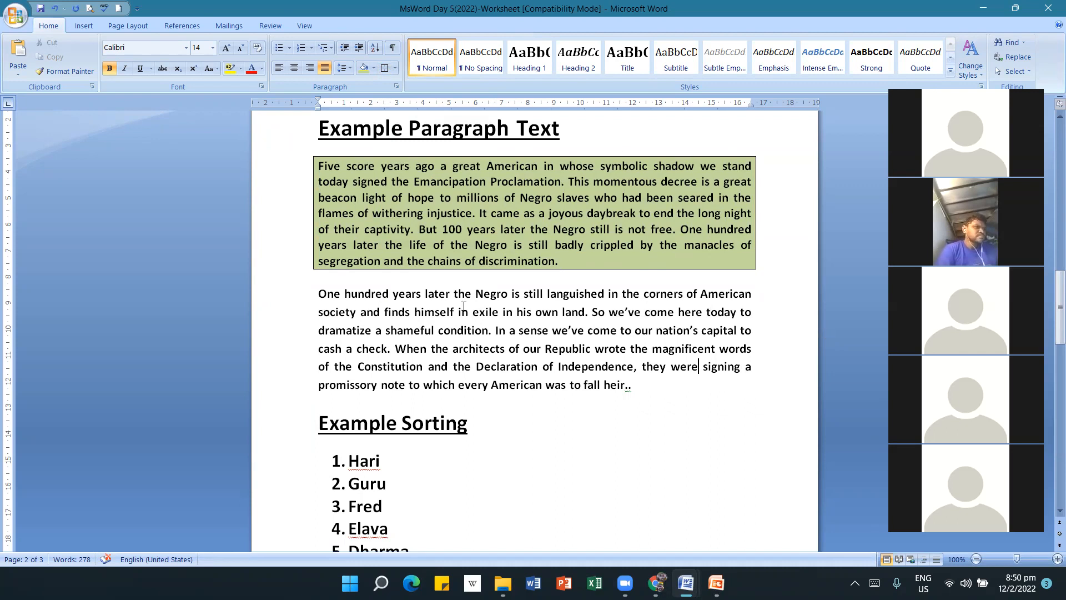
Remove only the left border from the first example paragraph and deselect it.
{"action": "left_click", "coordinate": [395, 69]}
{"action": "left_click", "coordinate": [564, 259]}
{"action": "mouse_move", "coordinate": [564, 258]}
{"action": "left_mouse_down"}
{"action": "mouse_move", "coordinate": [456, 229]}
{"action": "mouse_move", "coordinate": [378, 129]}
{"action": "mouse_move", "coordinate": [321, 167]}
{"action": "left_mouse_up"}
{"action": "left_click", "coordinate": [395, 69]}
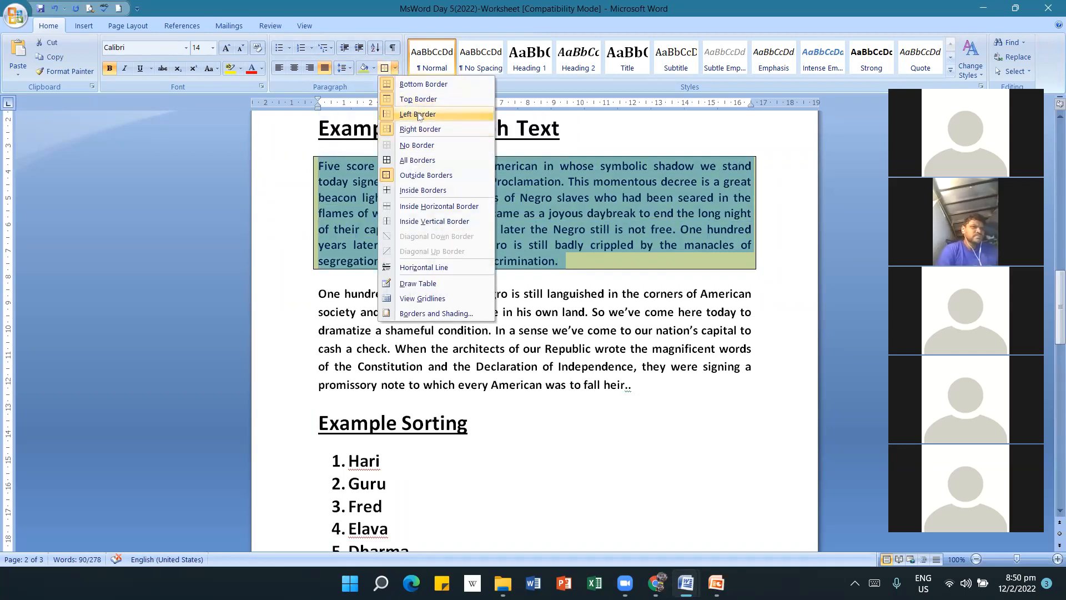
{"action": "left_click", "coordinate": [415, 114]}
{"action": "left_click", "coordinate": [561, 384]}
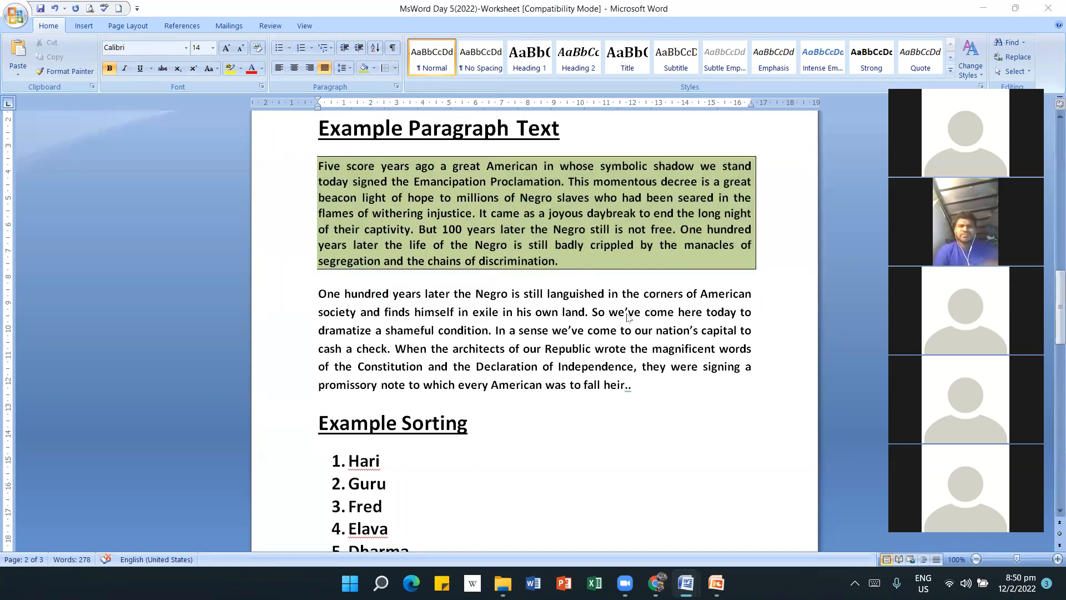
{"action": "left_click", "coordinate": [562, 385]}
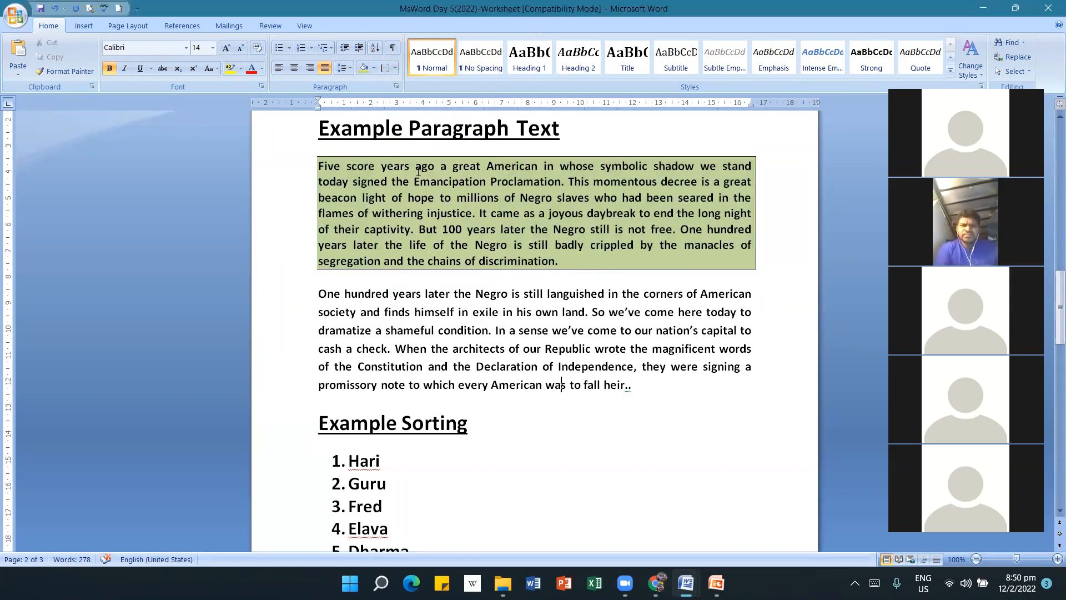
Add outside borders to the second example paragraph, and undo both these and the removal of the first paragraph's left border.
{"action": "left_click", "coordinate": [394, 68]}
{"action": "left_click", "coordinate": [423, 175]}
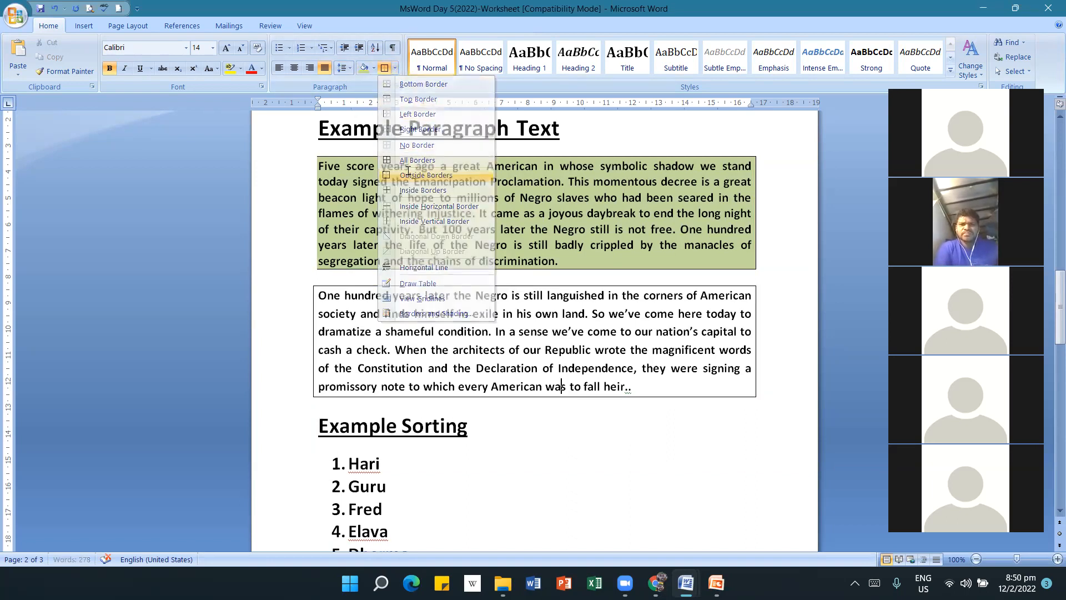
{"action": "left_click", "coordinate": [54, 8]}
{"action": "left_click", "coordinate": [54, 8]}
{"action": "left_click", "coordinate": [594, 406]}
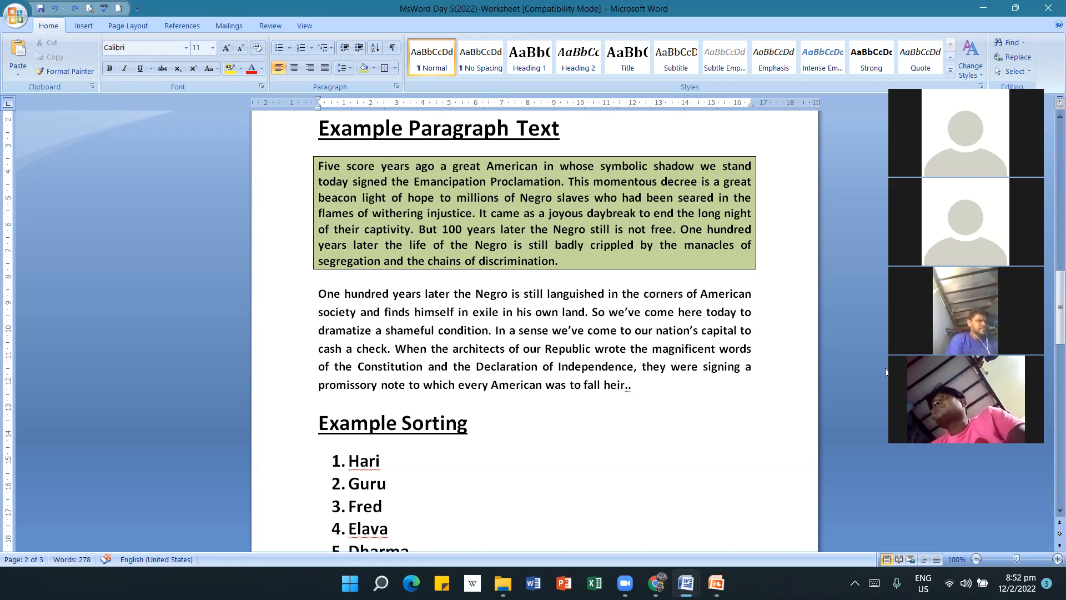
{"action": "left_click", "coordinate": [606, 425]}
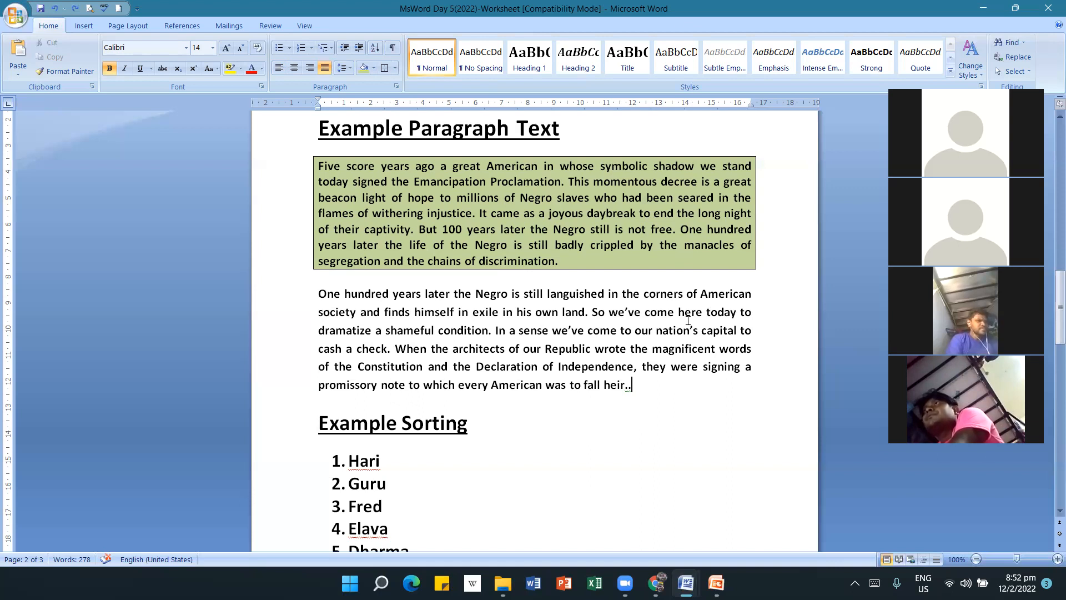
Move the second paragraph's text from "check. When the architects" through "heir.." to just before "society and finds".
{"action": "scroll", "coordinate": [690, 320], "scroll_direction": "down", "scroll_amount": 1}
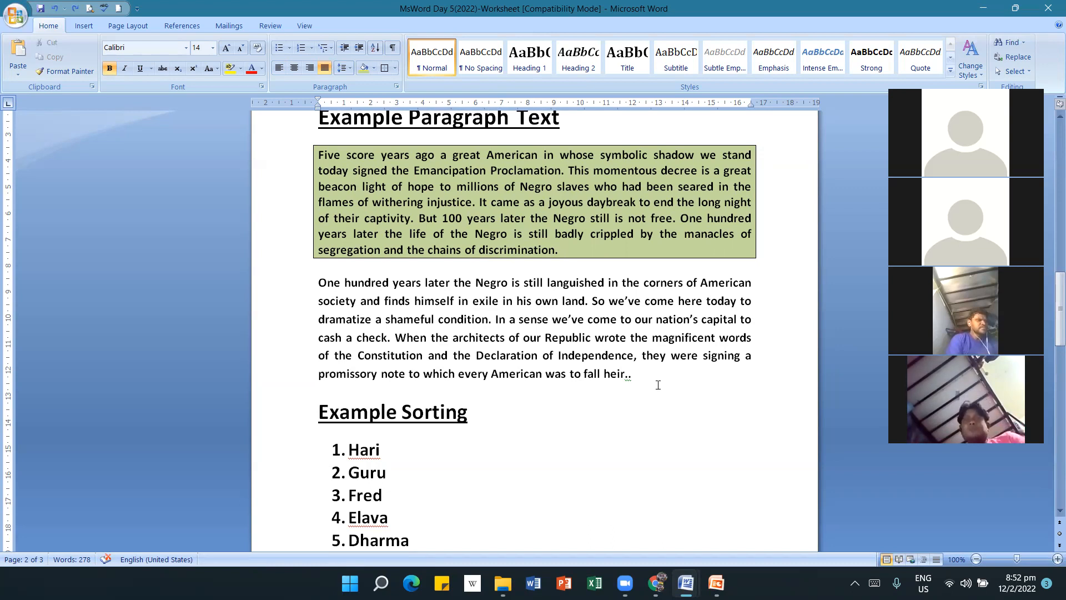
{"action": "left_click_drag", "start_coordinate": [670, 374], "coordinate": [361, 338]}
{"action": "left_click_drag", "start_coordinate": [361, 339], "coordinate": [319, 300]}
{"action": "left_click", "coordinate": [318, 282]}
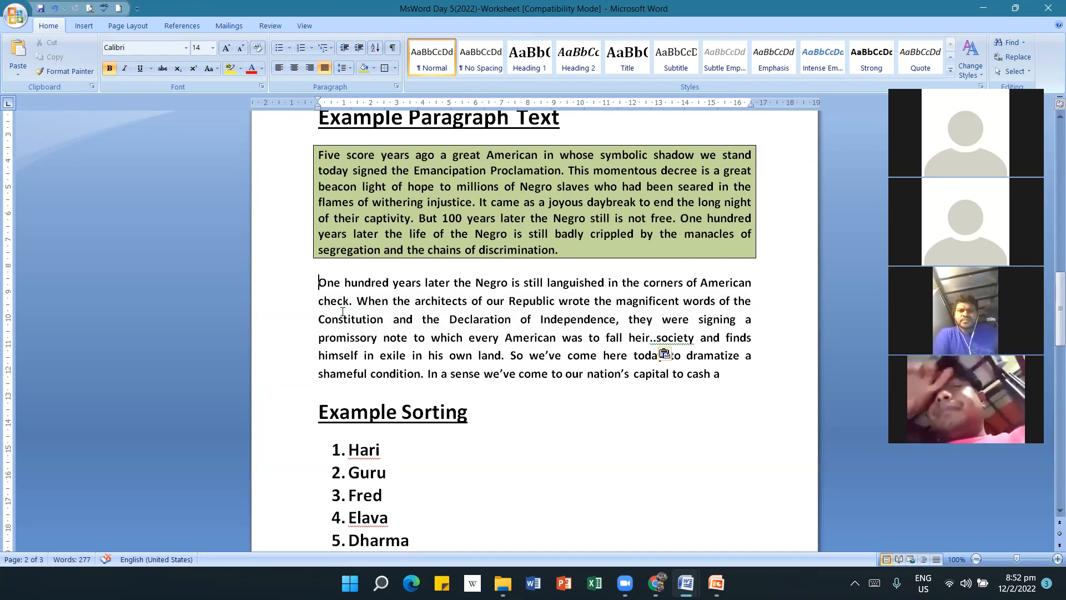
Review the numbered topic list on the worksheet's first page, down to its last item, "Use and Set Tabs".
{"action": "scroll", "coordinate": [360, 424], "scroll_direction": "down", "scroll_amount": 3}
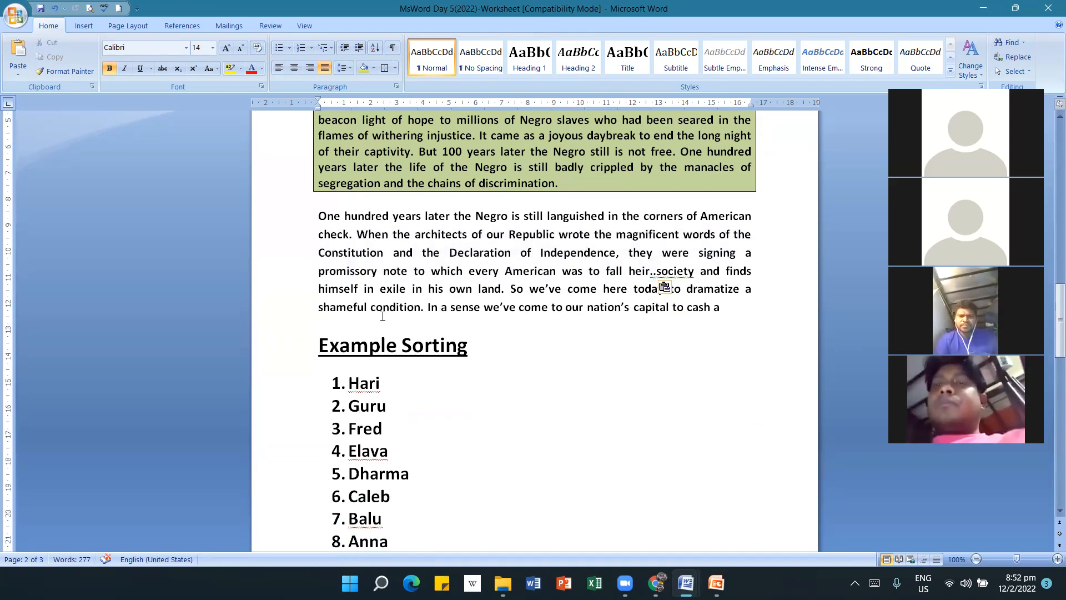
{"action": "scroll", "coordinate": [383, 316], "scroll_direction": "down", "scroll_amount": 1}
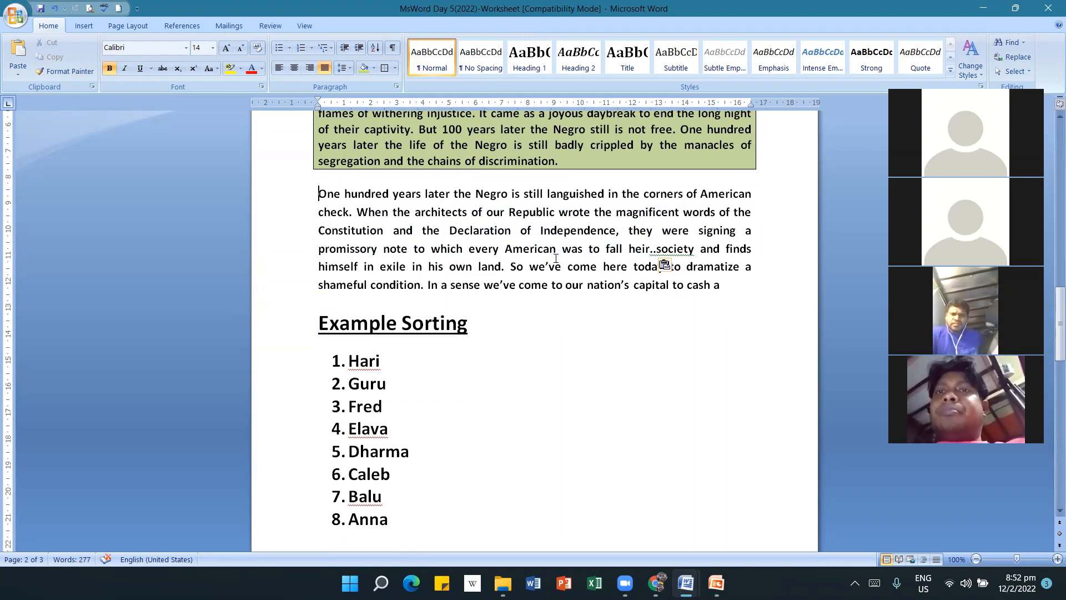
{"action": "scroll", "coordinate": [558, 279], "scroll_direction": "up", "scroll_amount": 2}
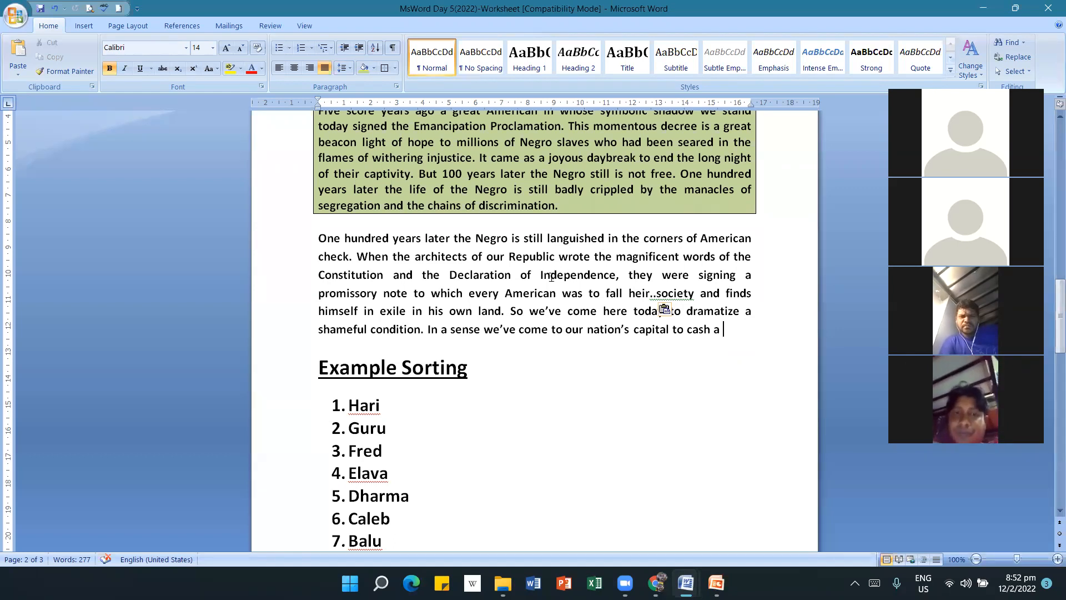
{"action": "scroll", "coordinate": [582, 276], "scroll_direction": "up", "scroll_amount": 12}
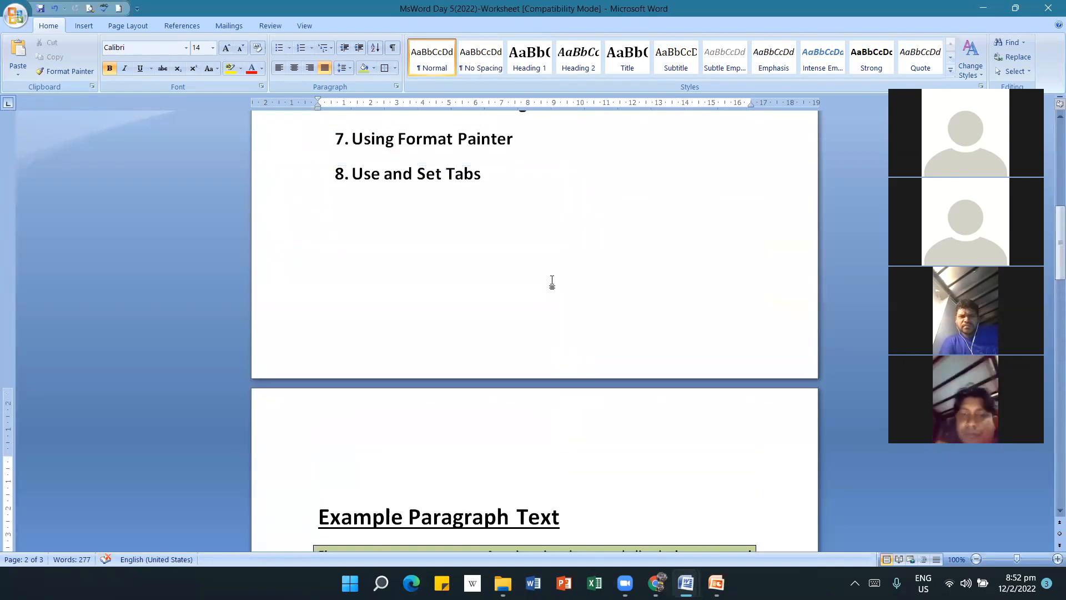
{"action": "scroll", "coordinate": [558, 291], "scroll_direction": "up", "scroll_amount": 5}
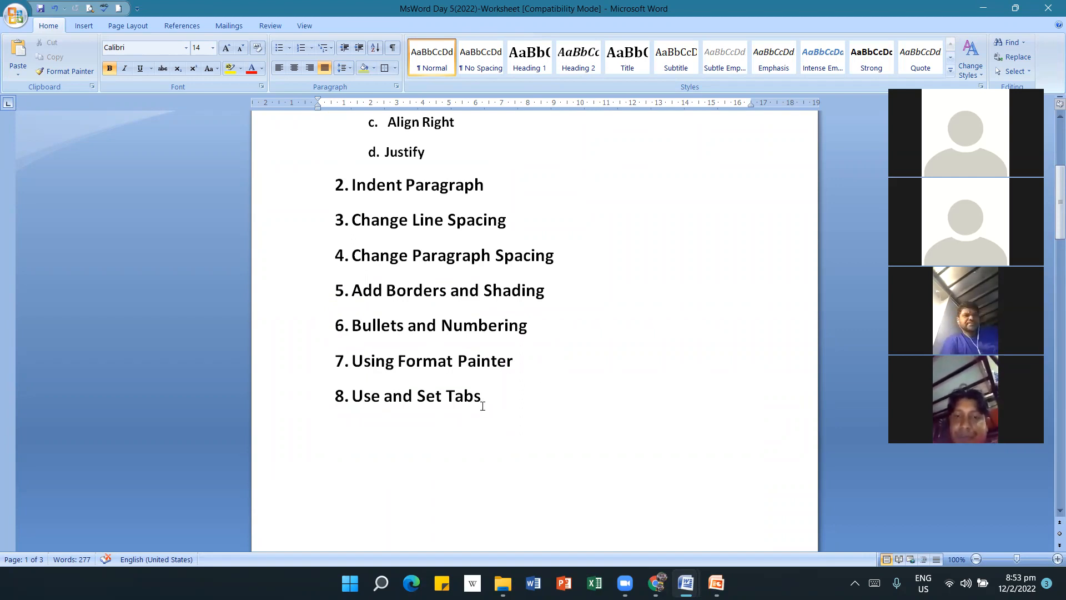
{"action": "scroll", "coordinate": [724, 252], "scroll_direction": "down", "scroll_amount": 2}
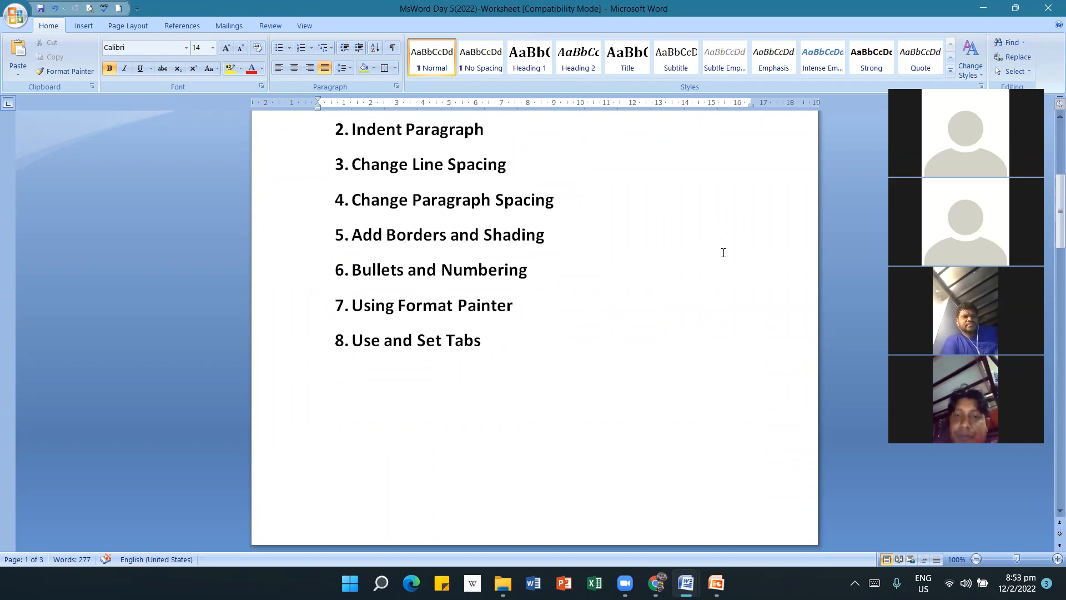
{"action": "scroll", "coordinate": [663, 321], "scroll_direction": "down", "scroll_amount": 3}
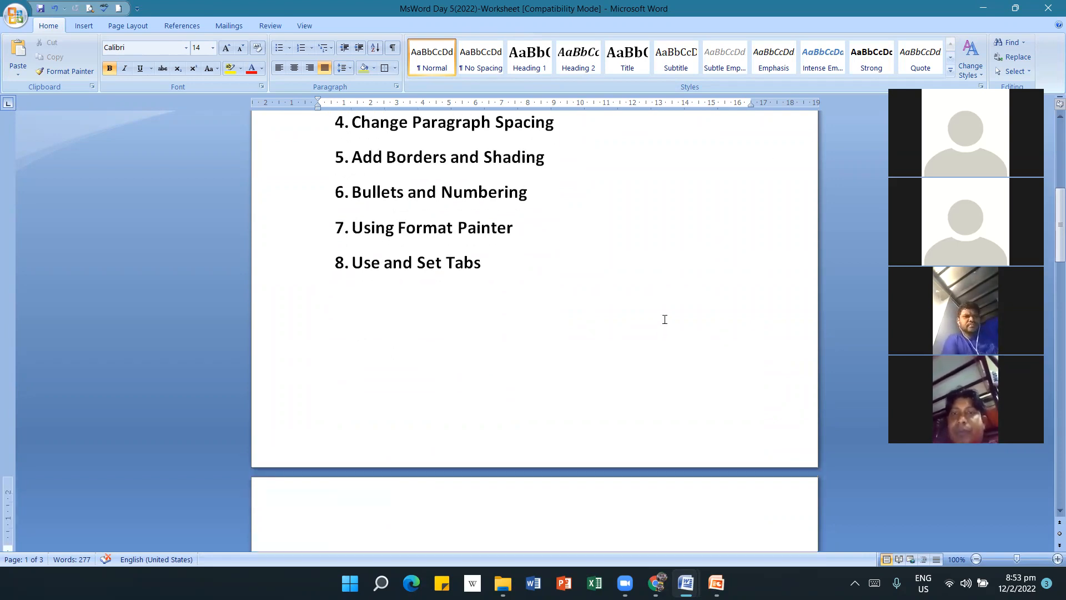
Sort the numbered names under "Example Sorting" by paragraphs as text in ascending order, and deselect them.
{"action": "left_click", "coordinate": [579, 463]}
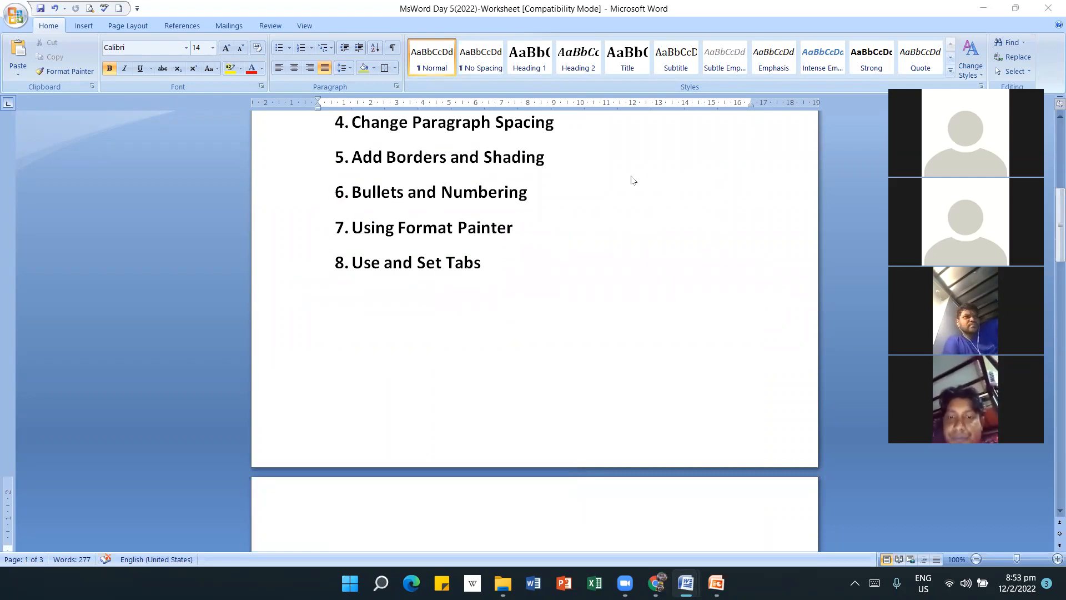
{"action": "scroll", "coordinate": [567, 348], "scroll_direction": "down", "scroll_amount": 2}
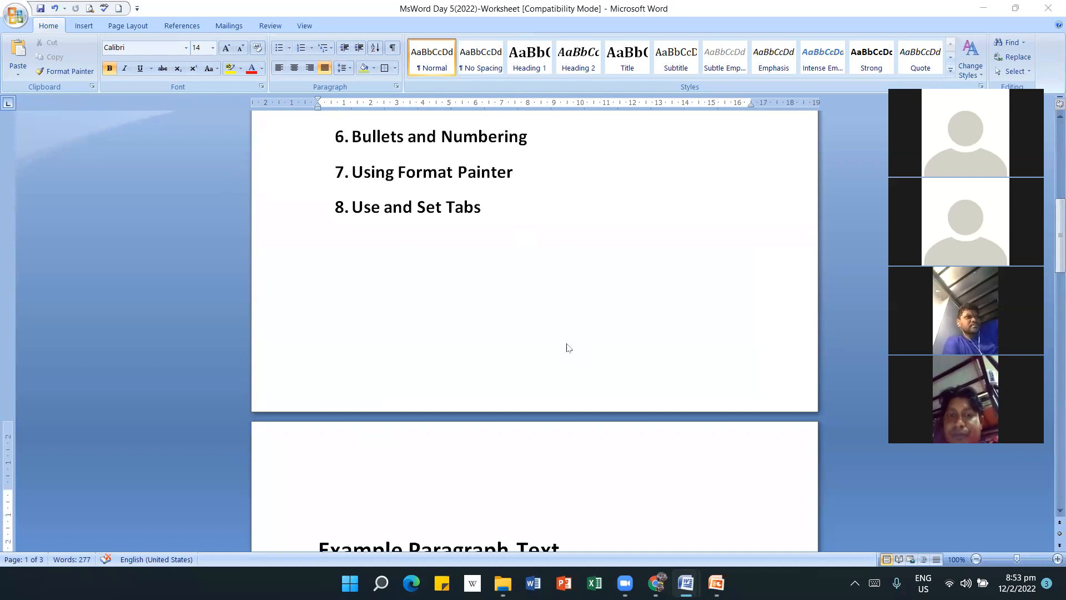
{"action": "scroll", "coordinate": [567, 348], "scroll_direction": "up", "scroll_amount": 2}
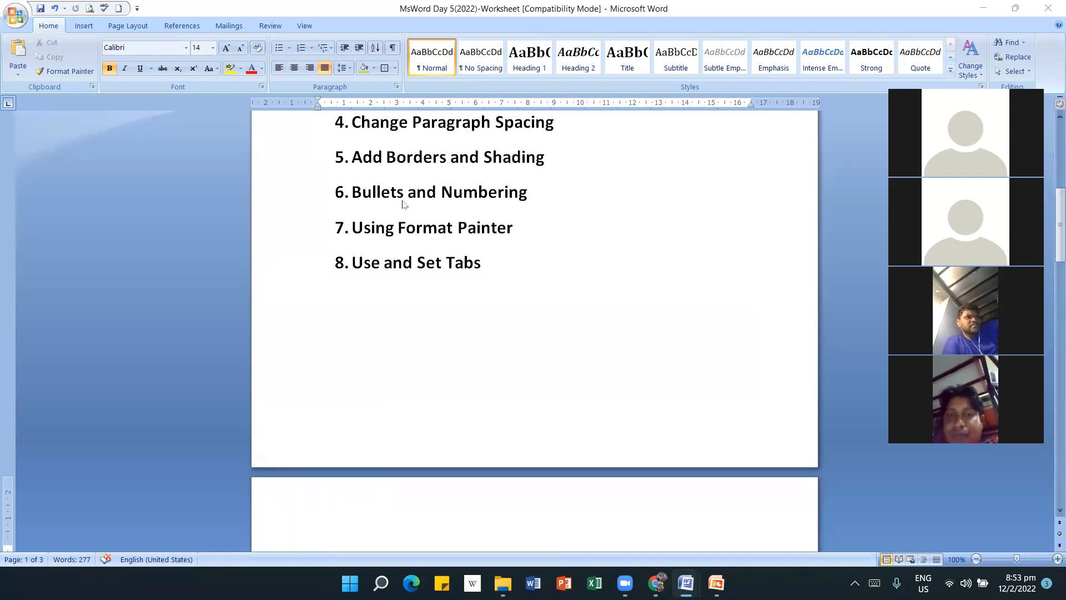
{"action": "scroll", "coordinate": [580, 389], "scroll_direction": "down", "scroll_amount": 12}
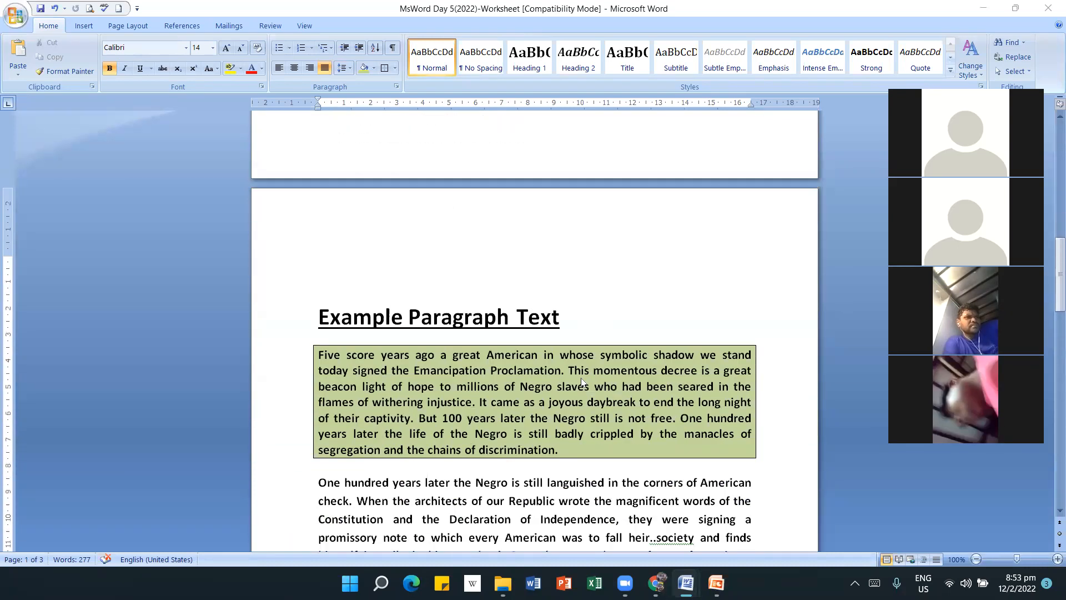
{"action": "scroll", "coordinate": [581, 382], "scroll_direction": "down", "scroll_amount": 9}
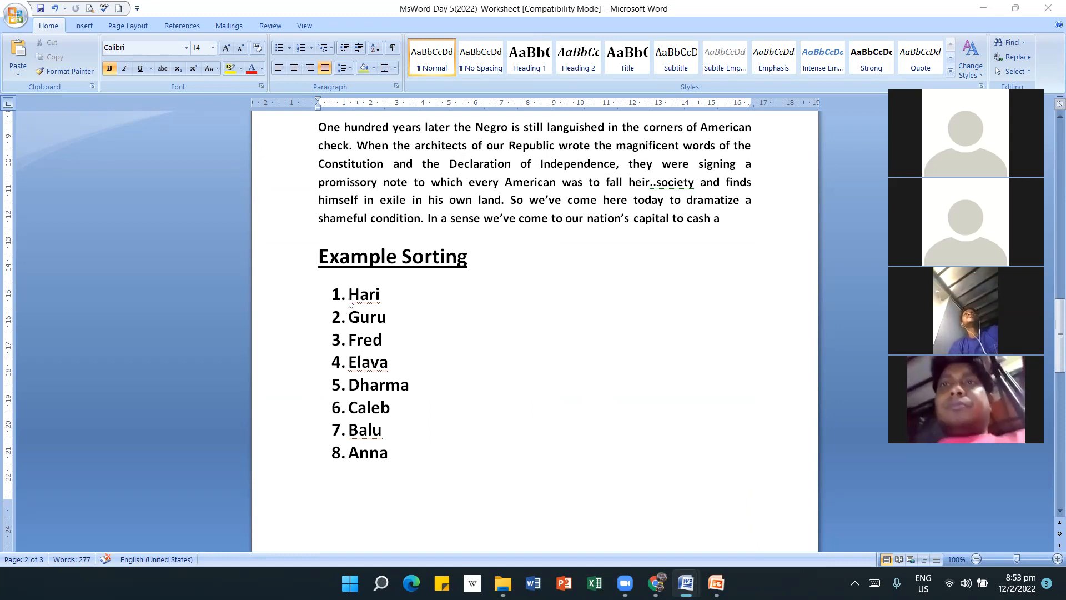
{"action": "left_click", "coordinate": [412, 451]}
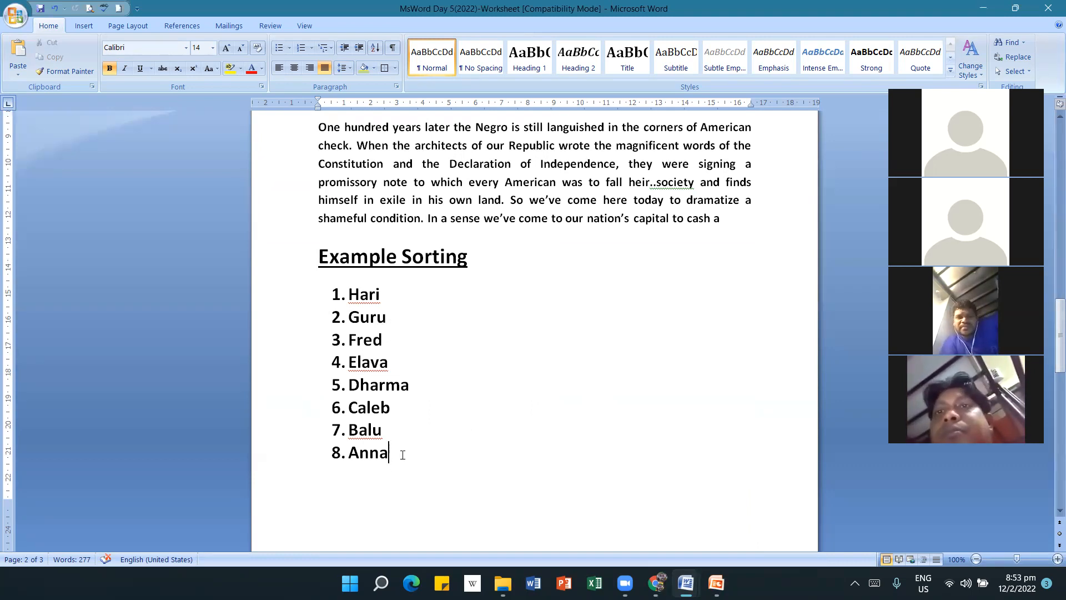
{"action": "left_click_drag", "start_coordinate": [390, 452], "coordinate": [341, 304]}
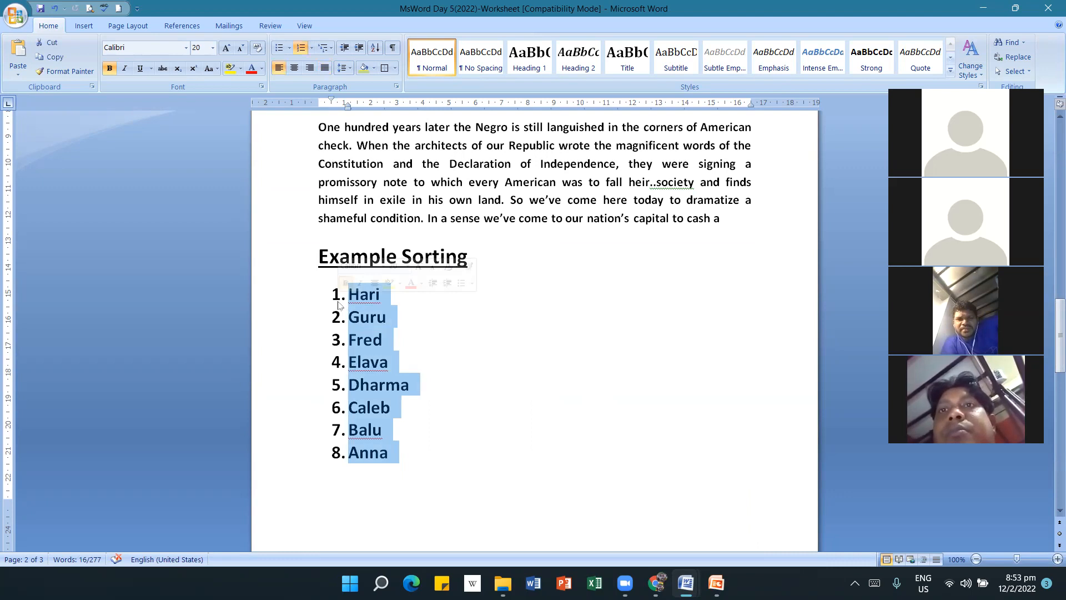
{"action": "left_click", "coordinate": [377, 49]}
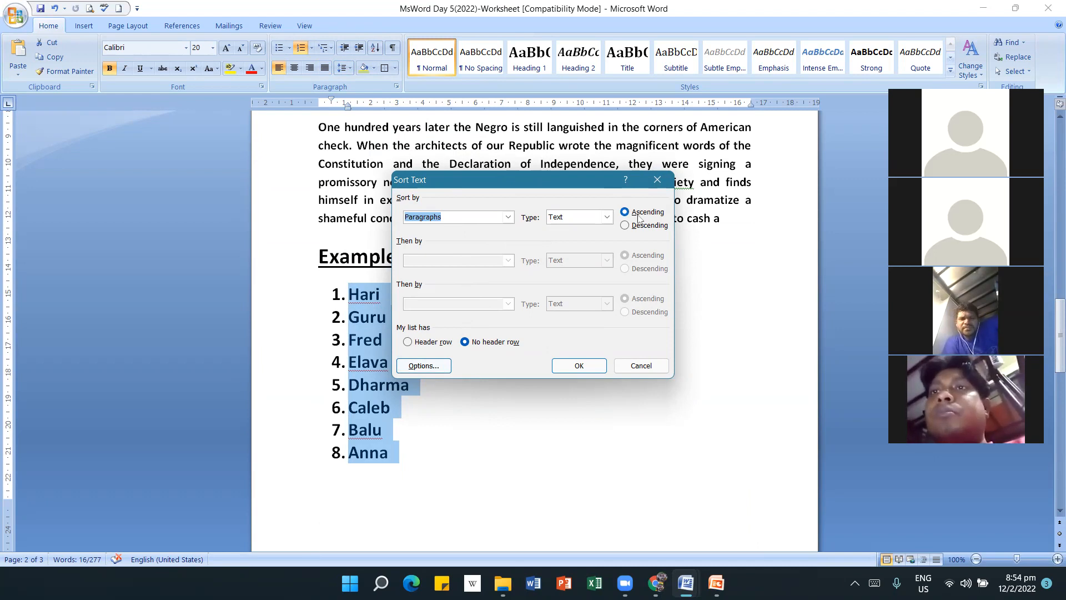
{"action": "left_click", "coordinate": [579, 366]}
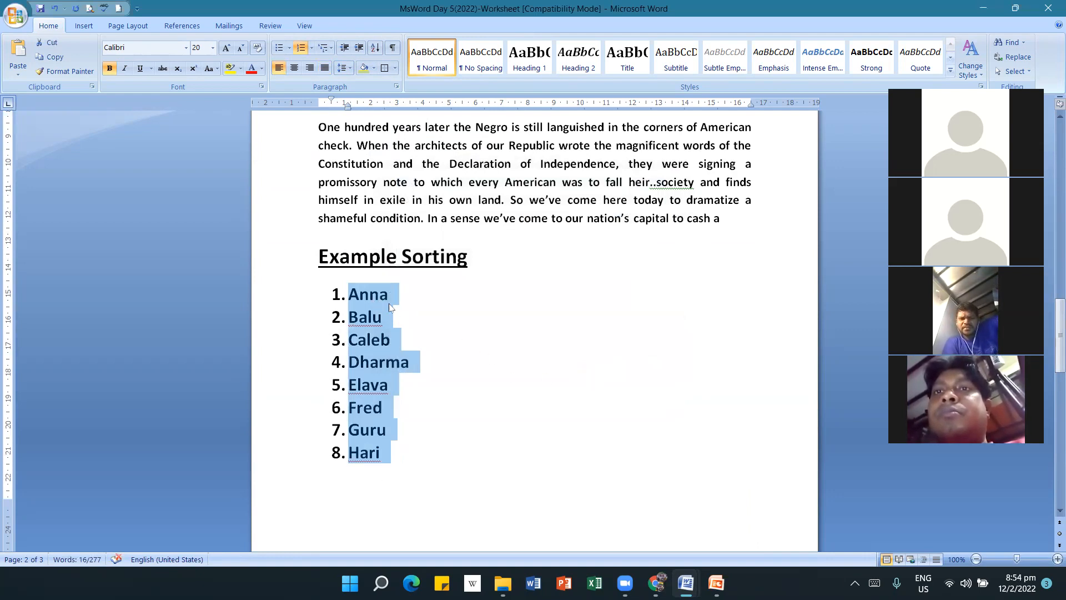
{"action": "left_click", "coordinate": [411, 315]}
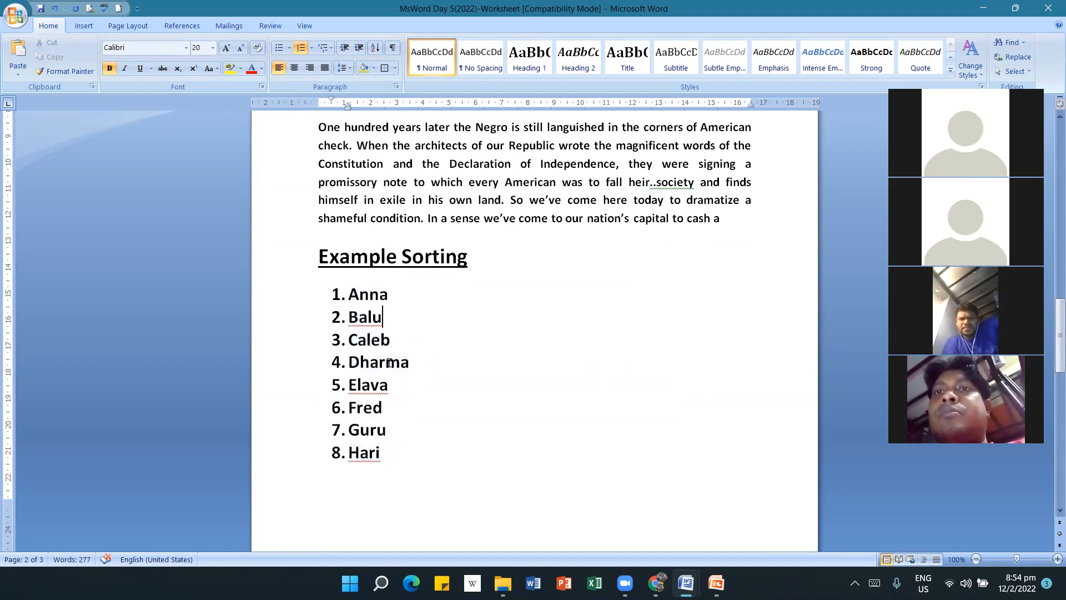
Examine the available sort types for the whole name list, keep Text, and cancel the sort.
{"action": "left_click_drag", "start_coordinate": [397, 452], "coordinate": [349, 298]}
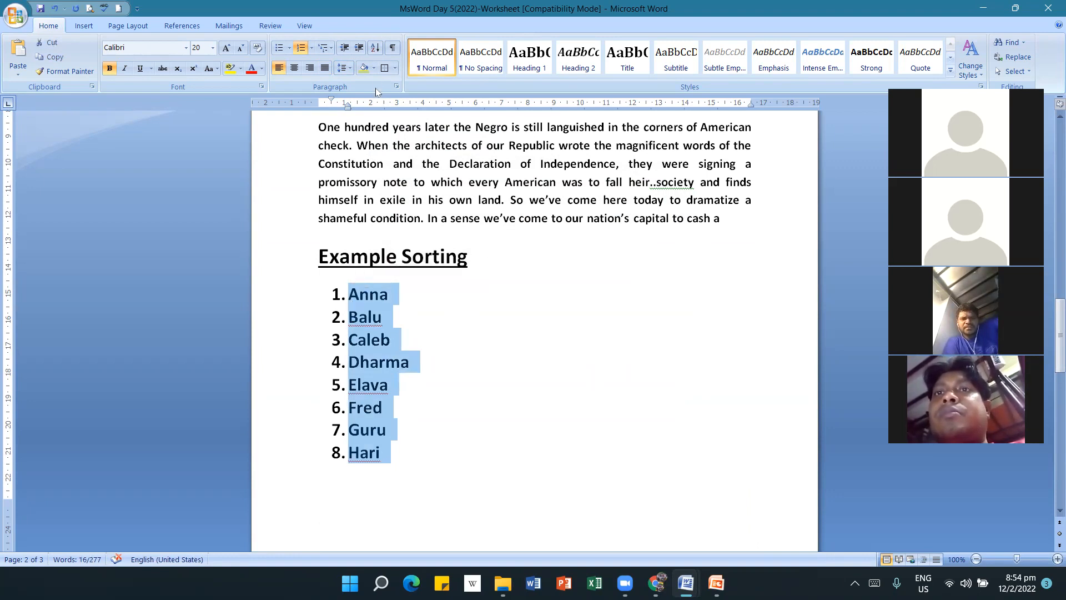
{"action": "left_click", "coordinate": [375, 48]}
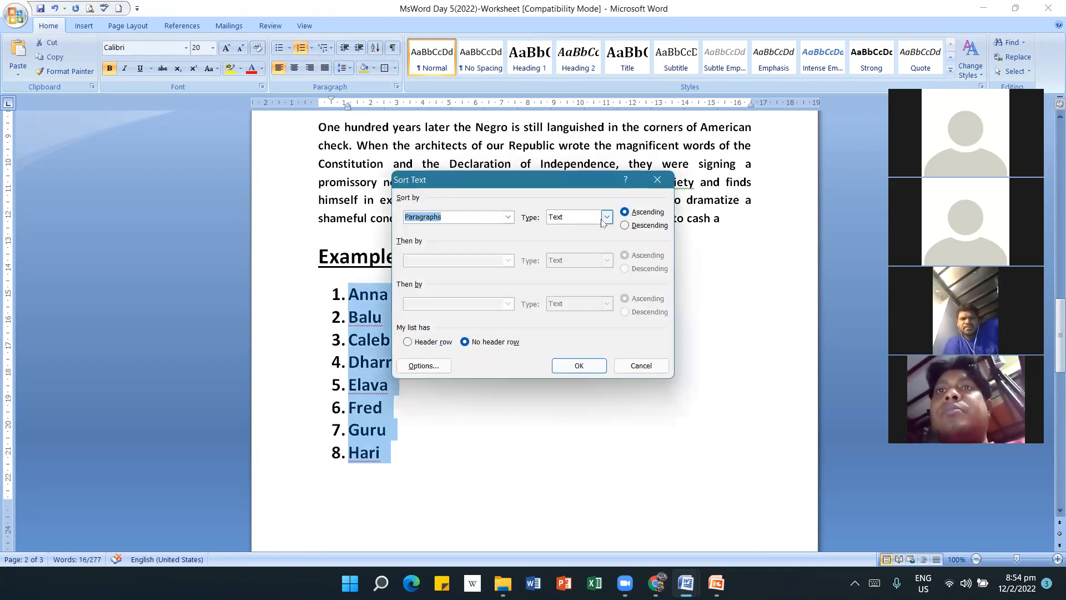
{"action": "left_click", "coordinate": [608, 217]}
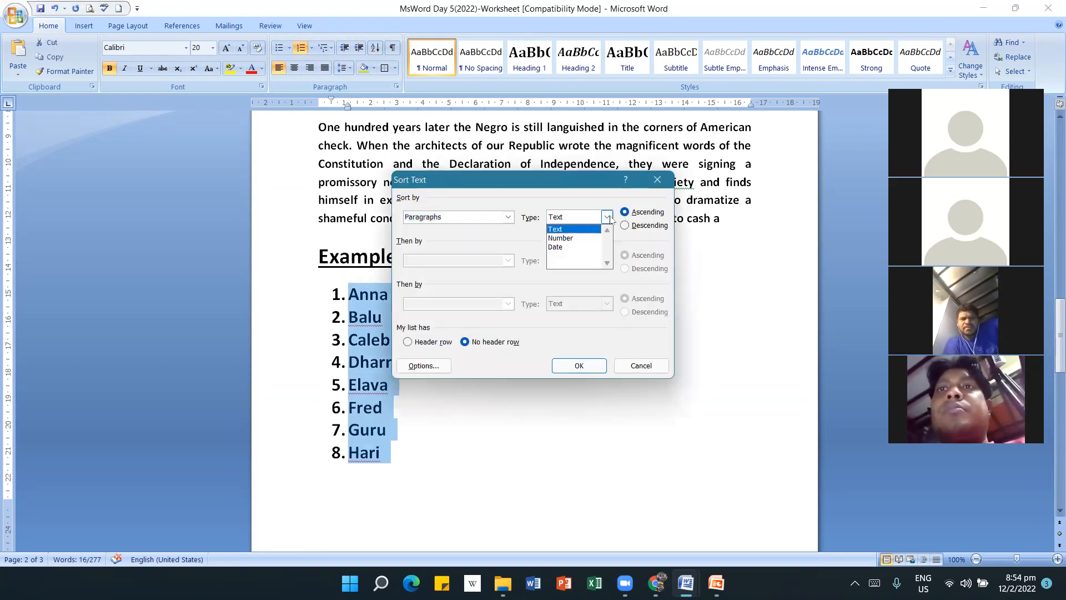
{"action": "left_click", "coordinate": [559, 232]}
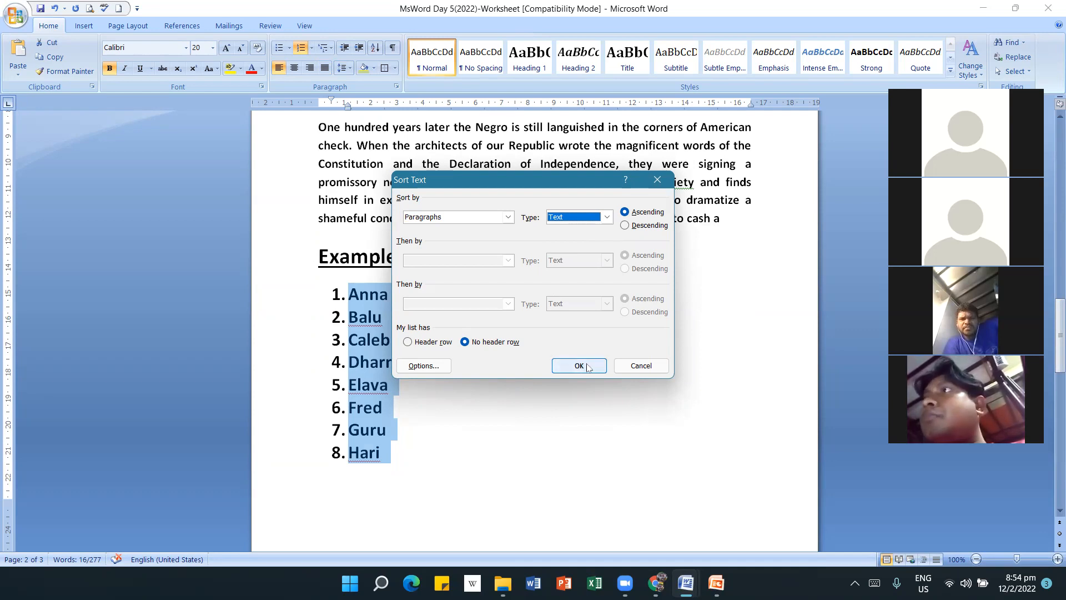
{"action": "left_click", "coordinate": [641, 366]}
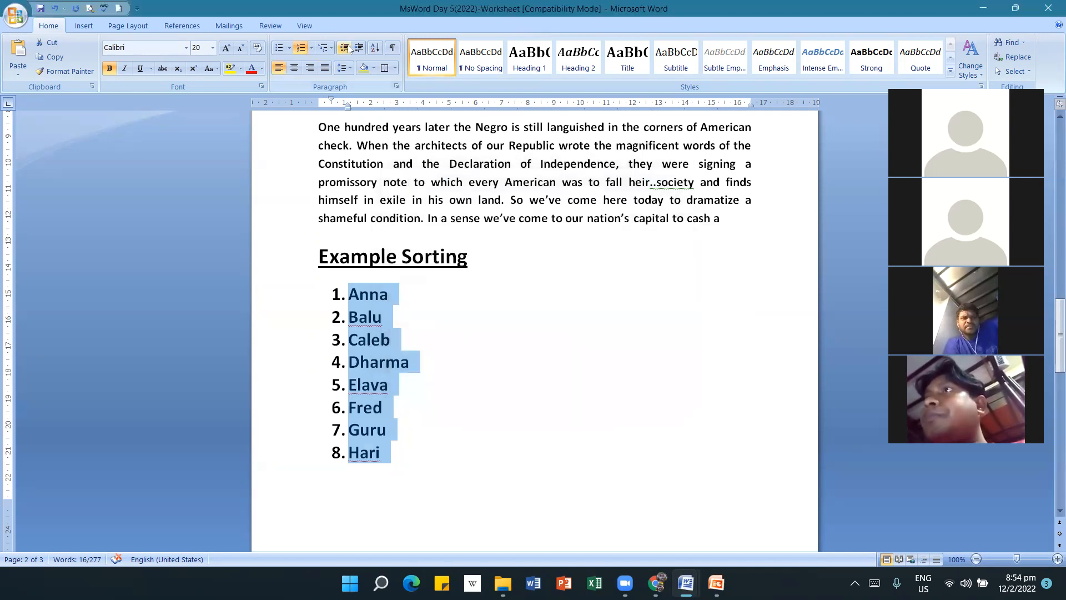
Sort the selected name list as text in ascending order once more, and re-sort it in descending order.
{"action": "left_click", "coordinate": [376, 48]}
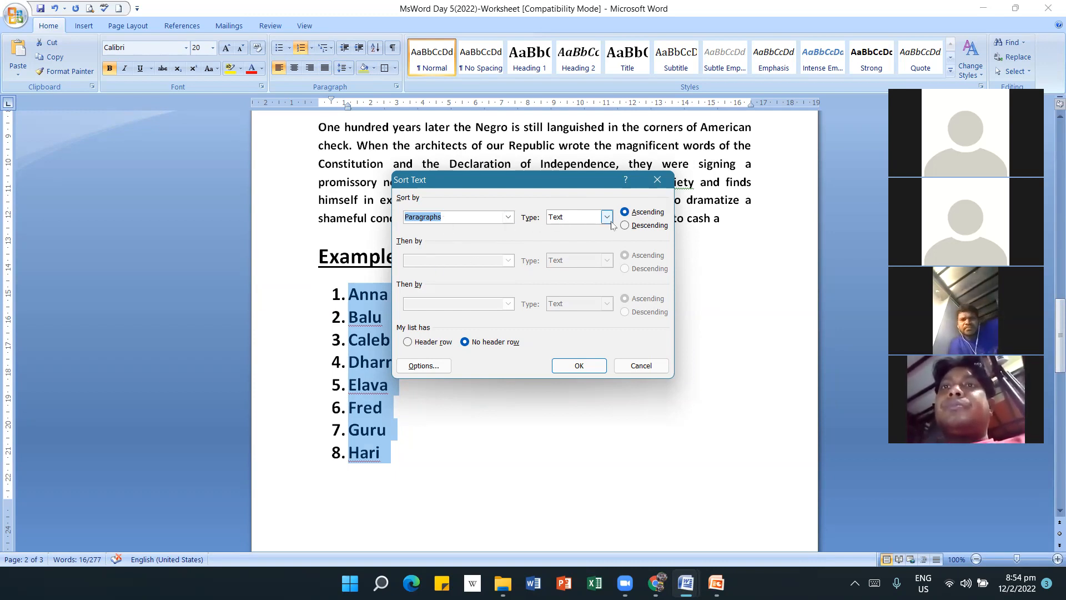
{"action": "left_click", "coordinate": [573, 366]}
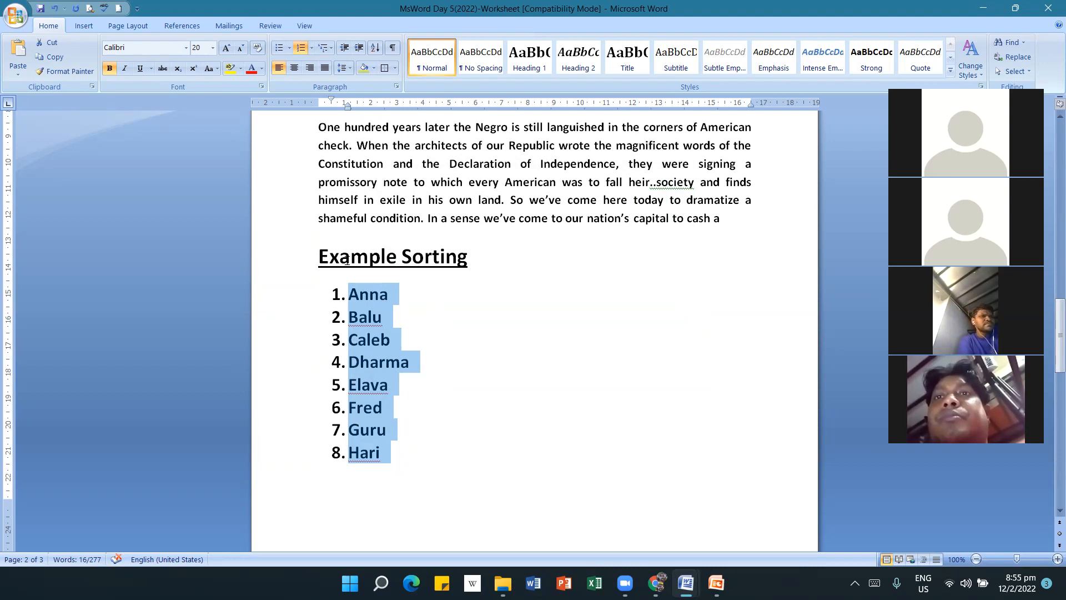
{"action": "left_click", "coordinate": [376, 49]}
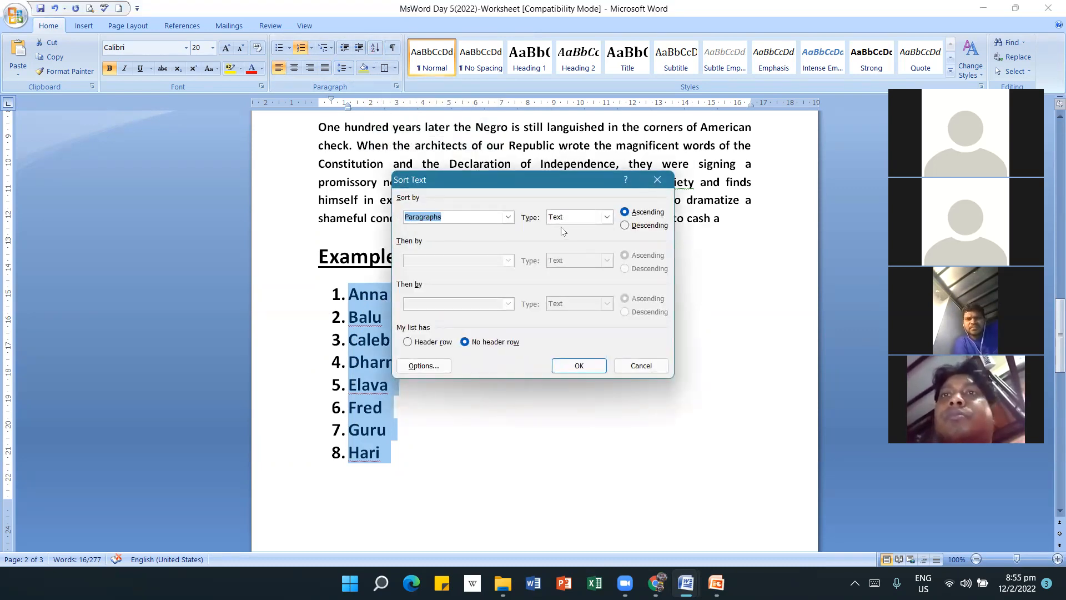
{"action": "left_click", "coordinate": [625, 225]}
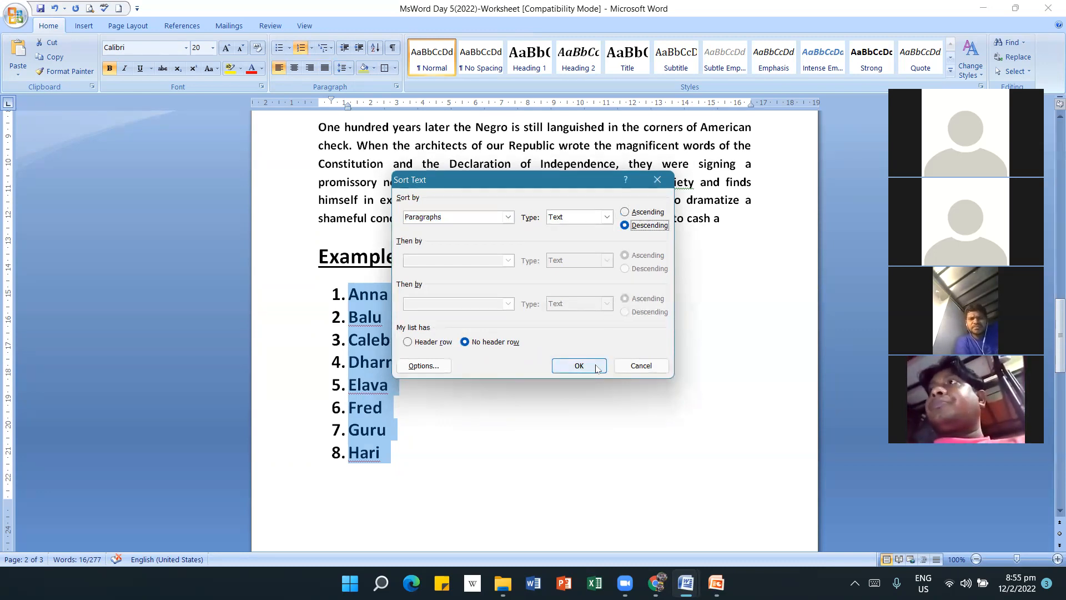
{"action": "left_click", "coordinate": [579, 366]}
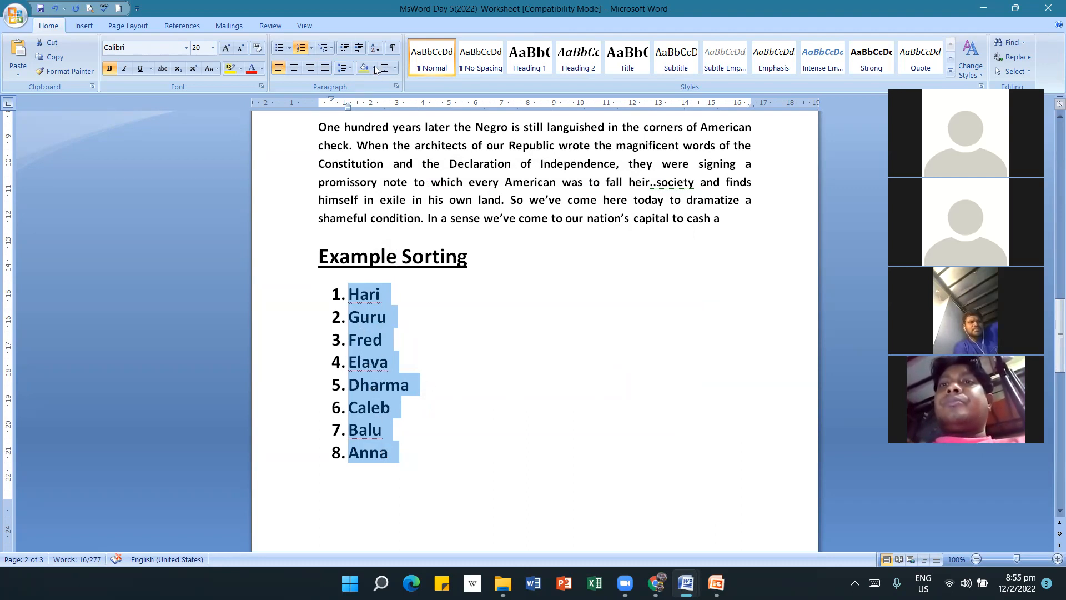
Try sorting the selected name list by the Number type in descending order.
{"action": "left_click", "coordinate": [375, 47]}
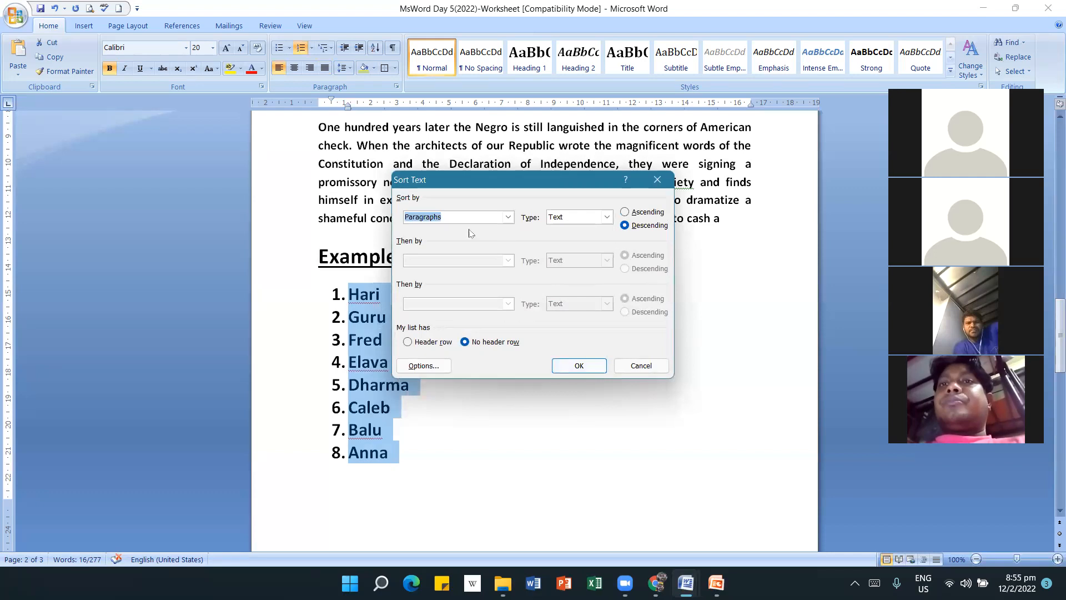
{"action": "left_click", "coordinate": [606, 217]}
{"action": "left_click", "coordinate": [585, 238]}
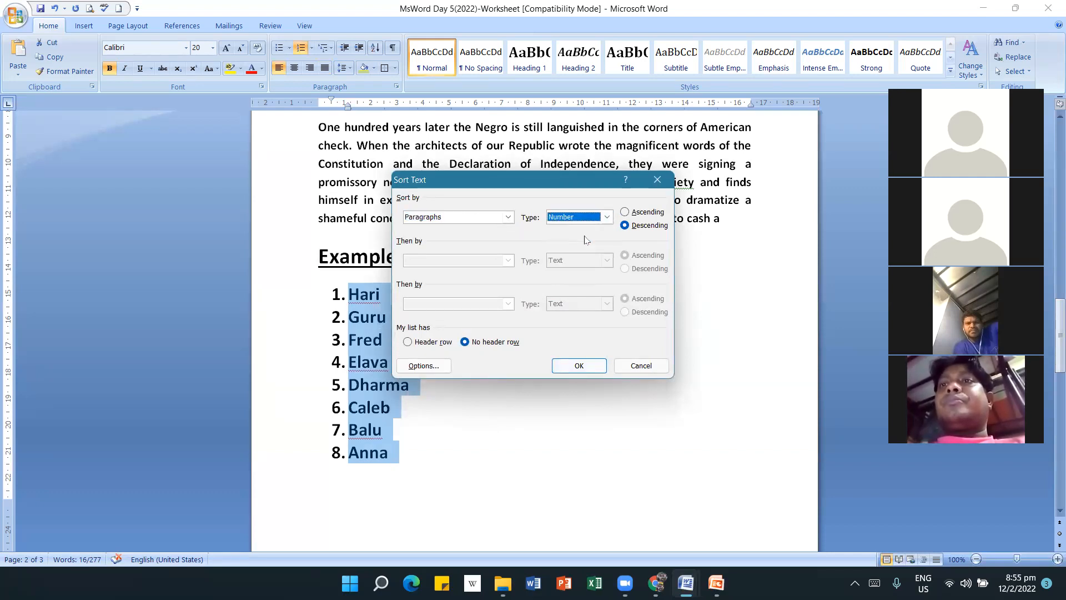
{"action": "left_click", "coordinate": [579, 366]}
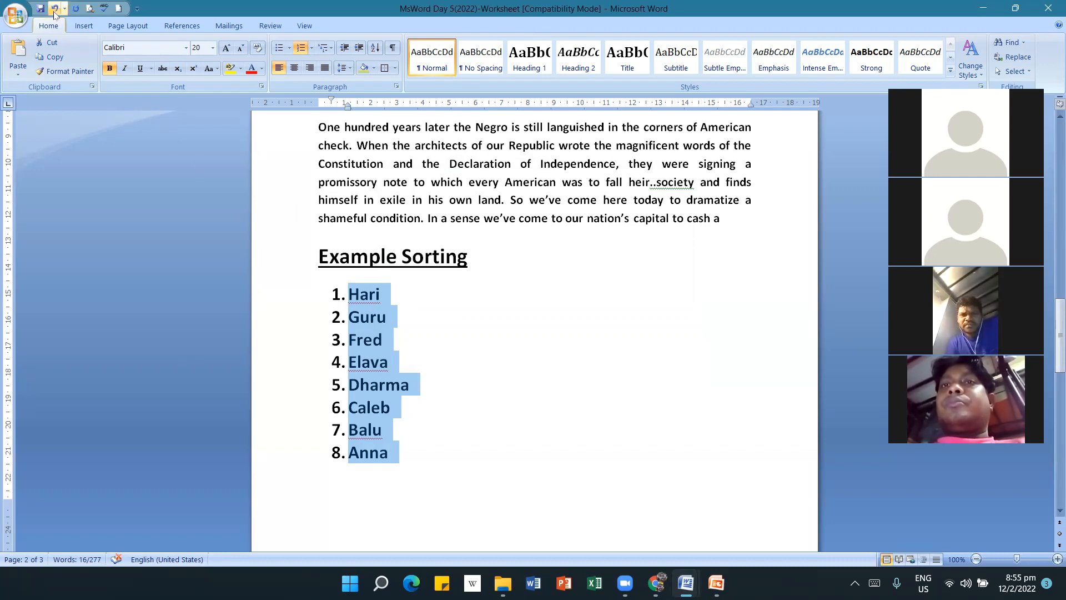
Sort the name list as text back into ascending order and deselect it.
{"action": "left_click", "coordinate": [375, 49]}
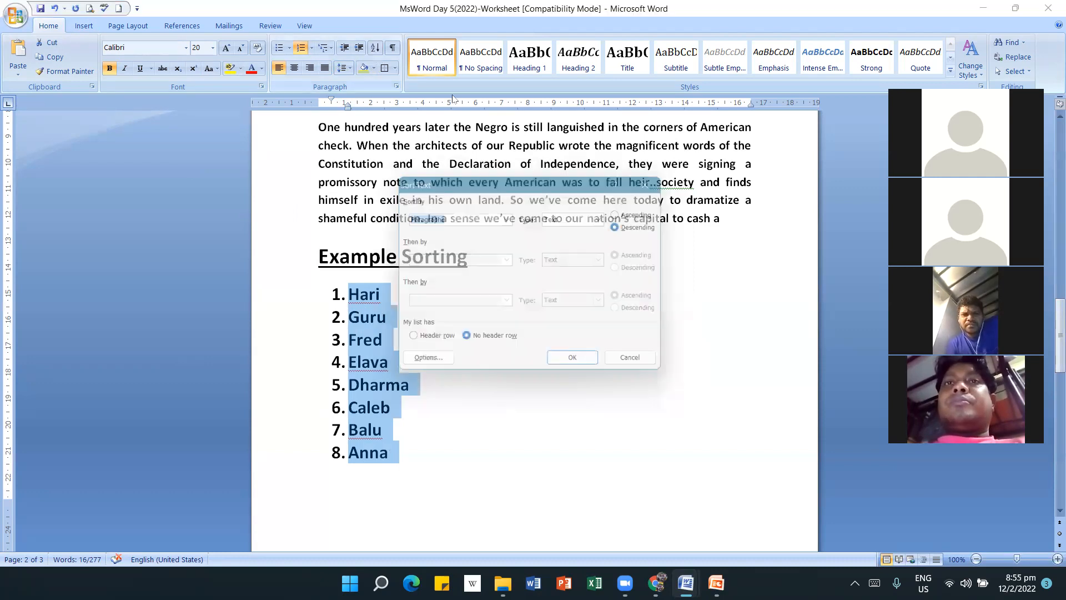
{"action": "left_click", "coordinate": [607, 217]}
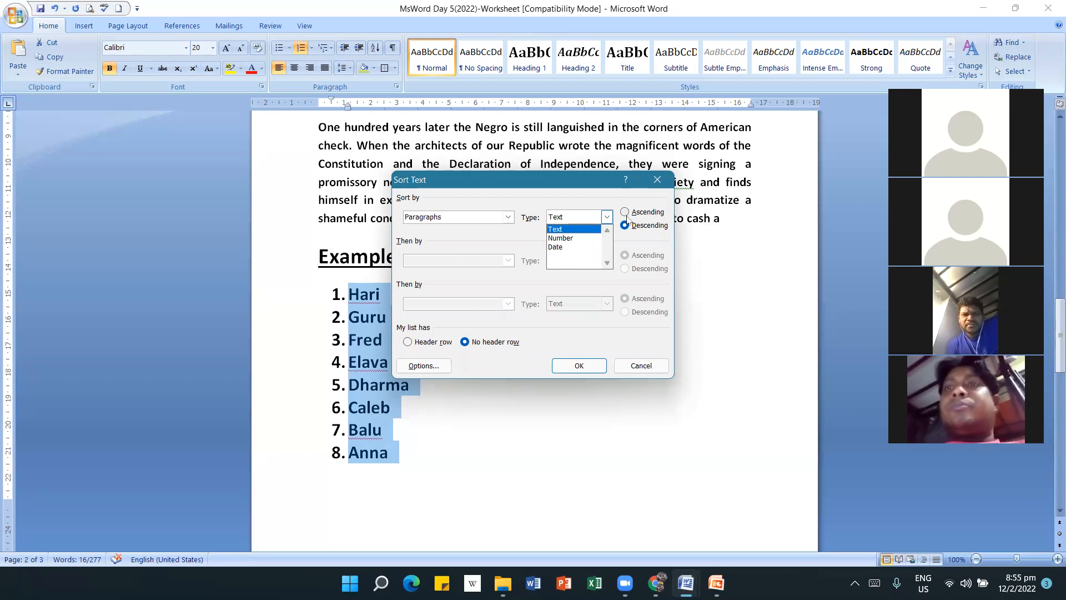
{"action": "left_click", "coordinate": [607, 217]}
{"action": "left_click", "coordinate": [625, 212]}
{"action": "left_click", "coordinate": [579, 365]}
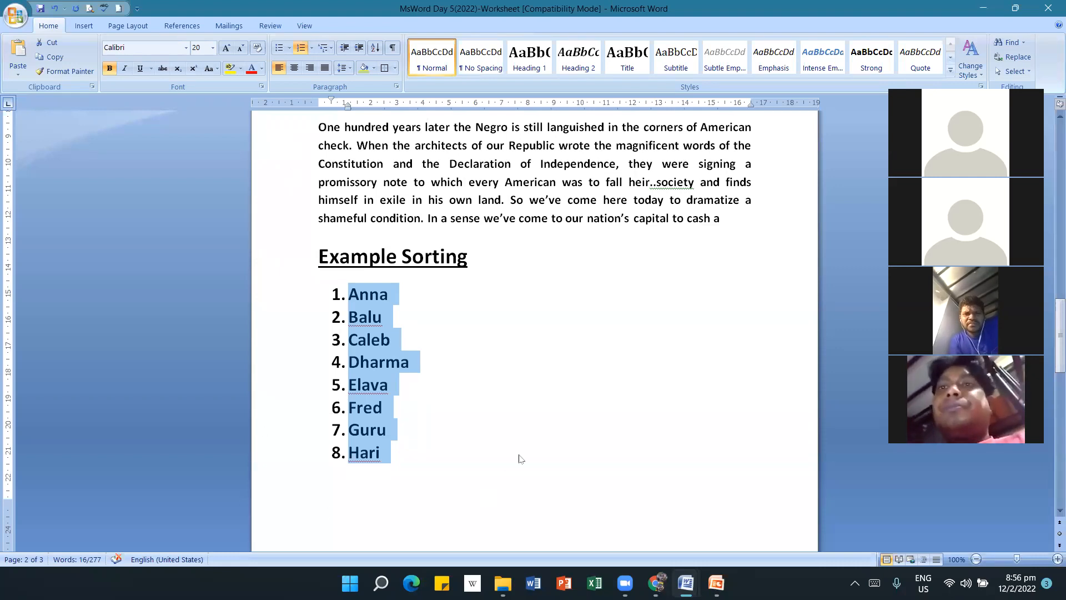
{"action": "left_click", "coordinate": [574, 395]}
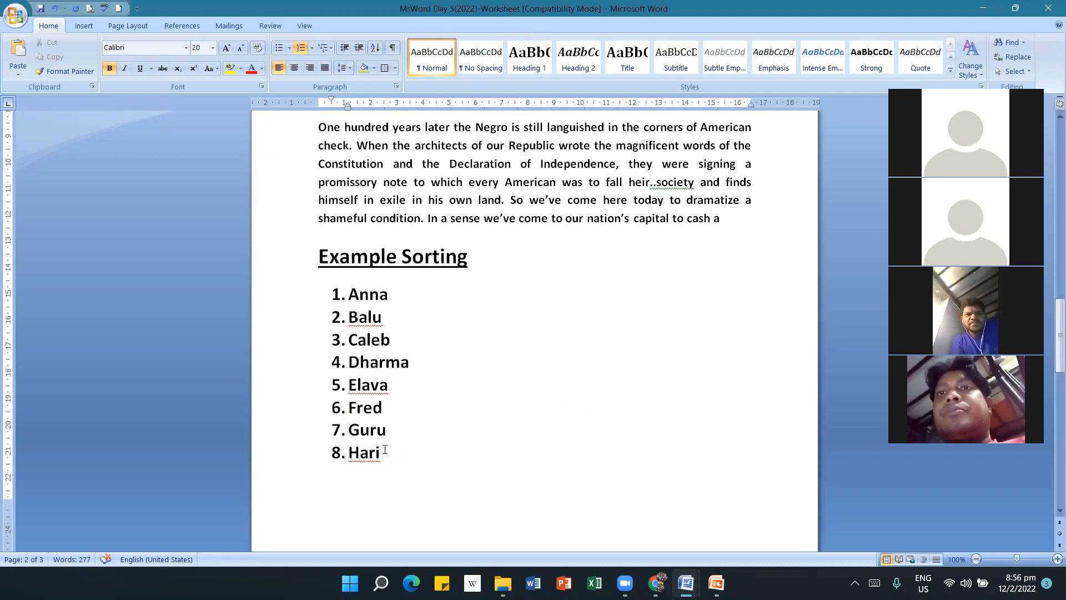
Apply a round bullet to the second example paragraph, beginning "One hundred years later".
{"action": "left_click", "coordinate": [289, 51]}
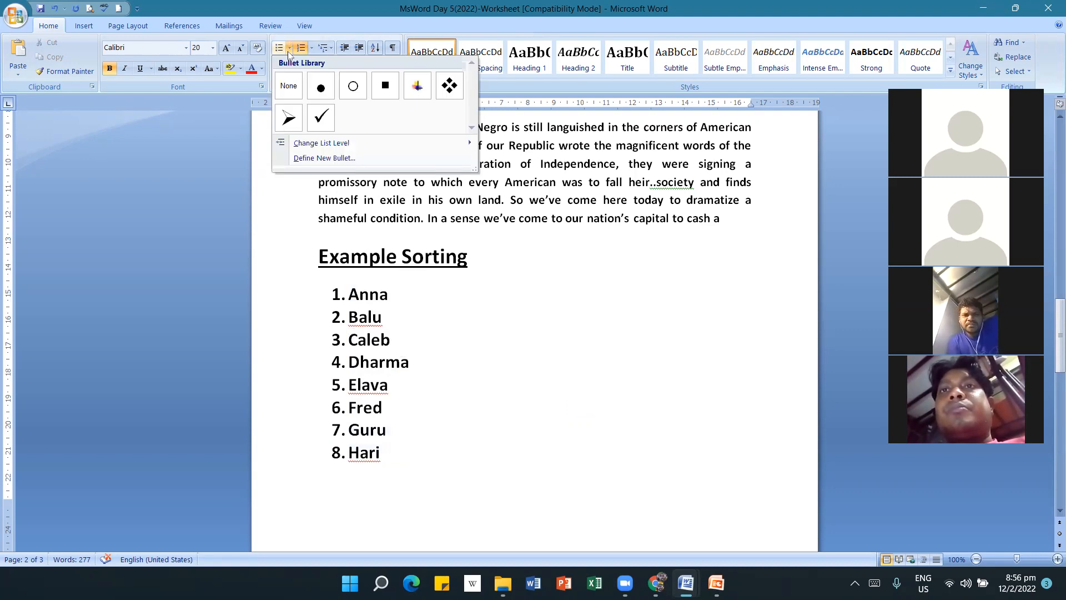
{"action": "left_click", "coordinate": [555, 374]}
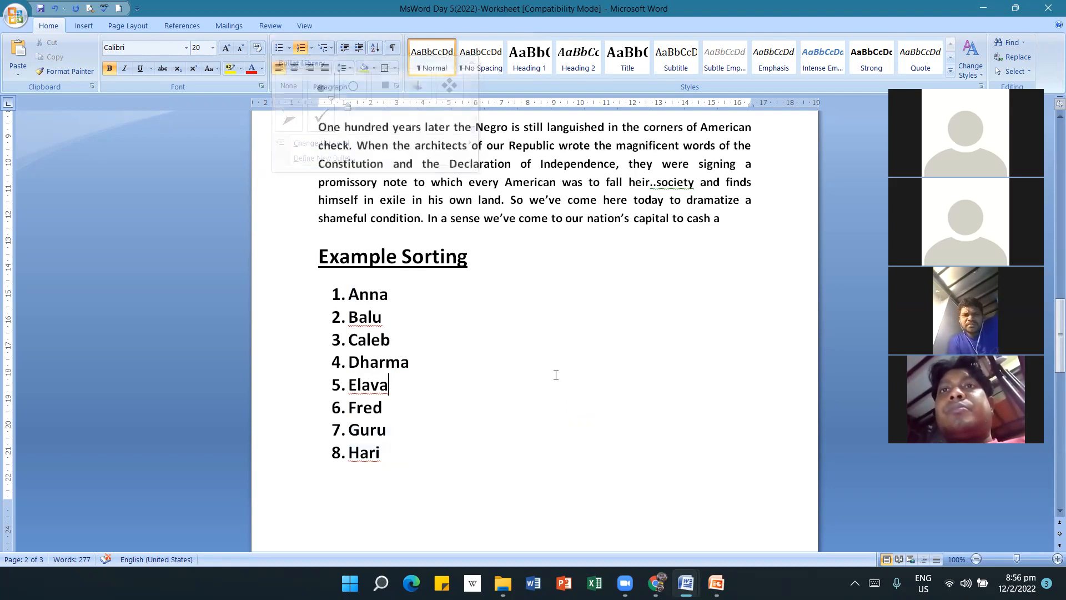
{"action": "scroll", "coordinate": [556, 375], "scroll_direction": "up", "scroll_amount": 2}
{"action": "left_click", "coordinate": [314, 192]}
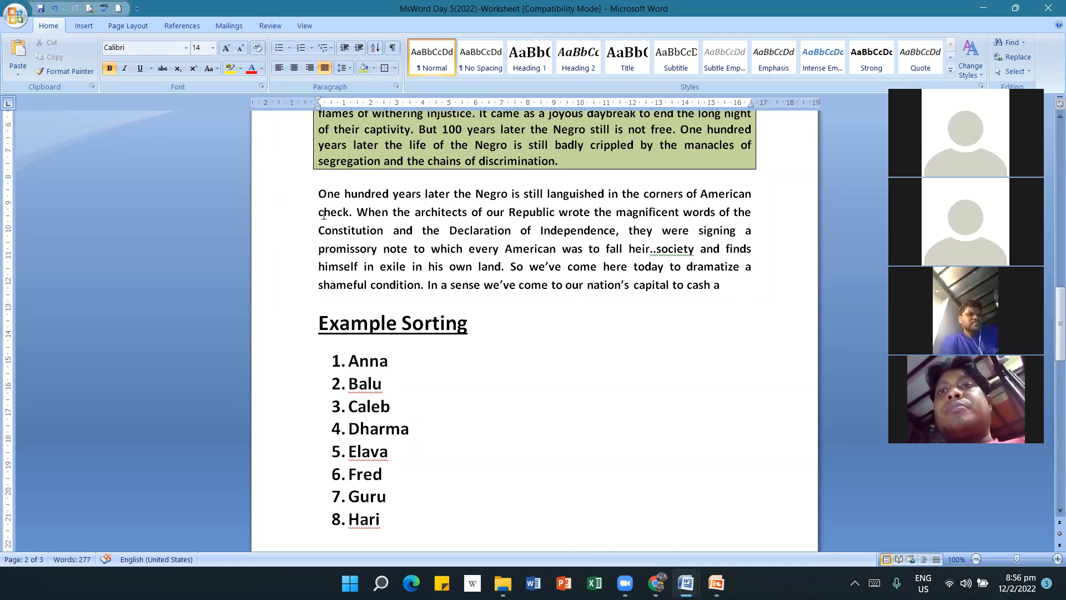
{"action": "left_click", "coordinate": [281, 51]}
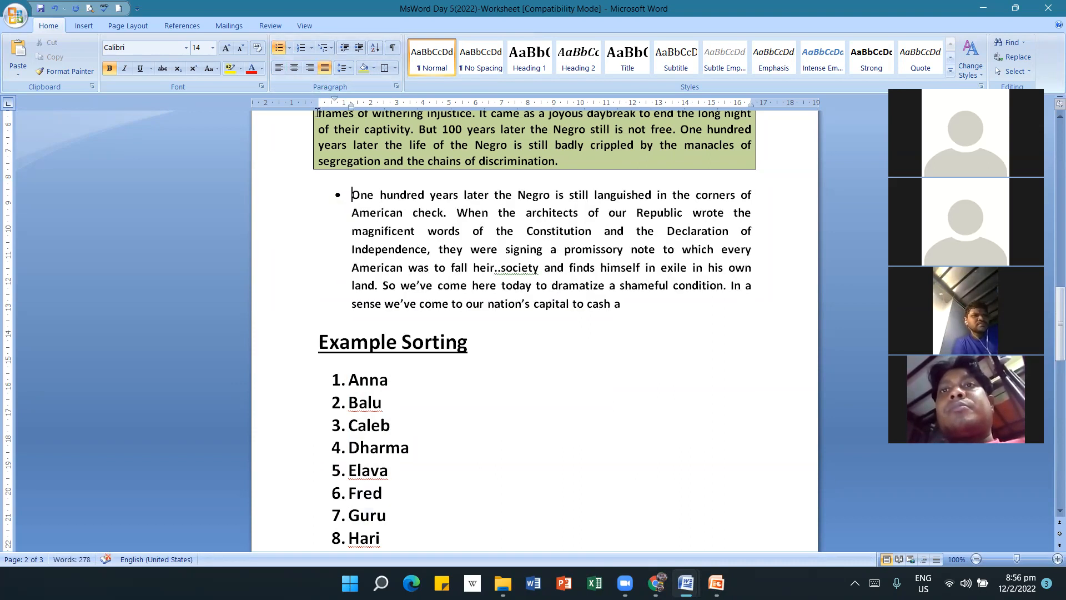
Split the bulleted paragraph into three bullet items, breaking after "American check." and after "in his own land.".
{"action": "left_click", "coordinate": [449, 217]}
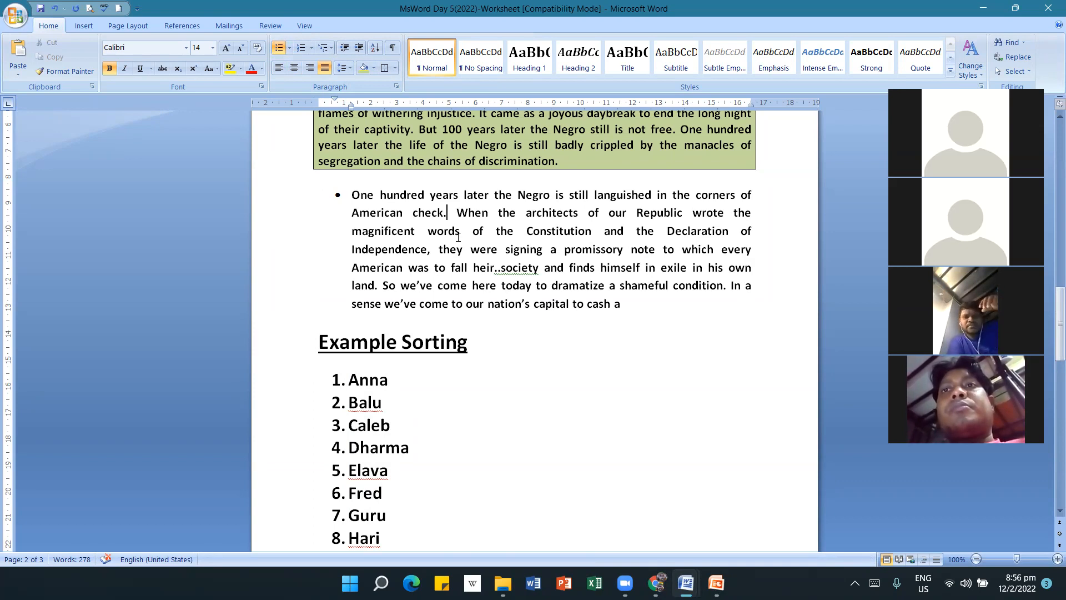
{"action": "key", "text": "Return"}
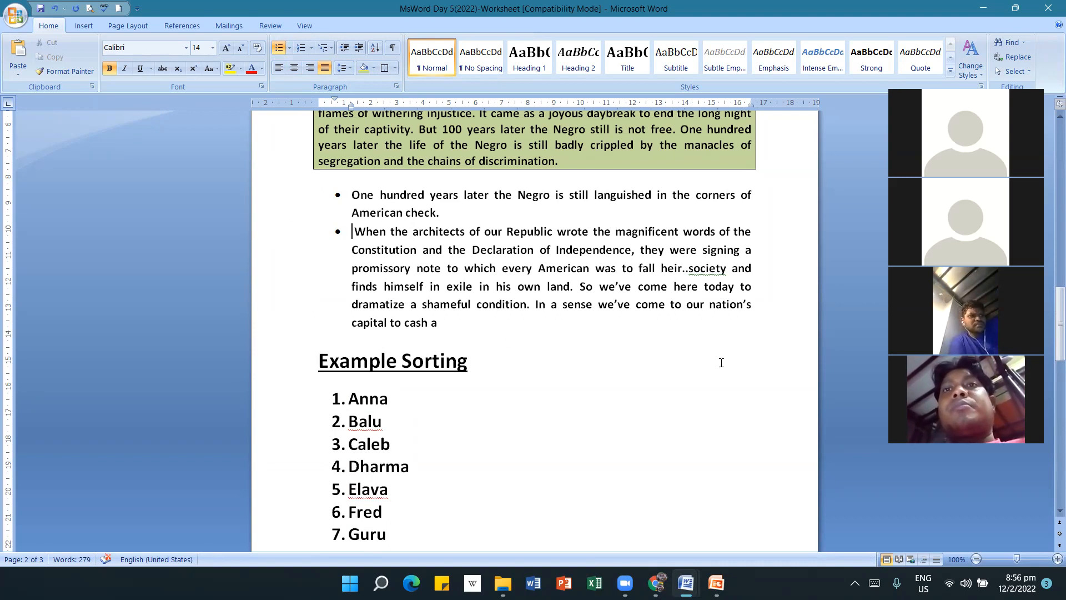
{"action": "left_click", "coordinate": [576, 288]}
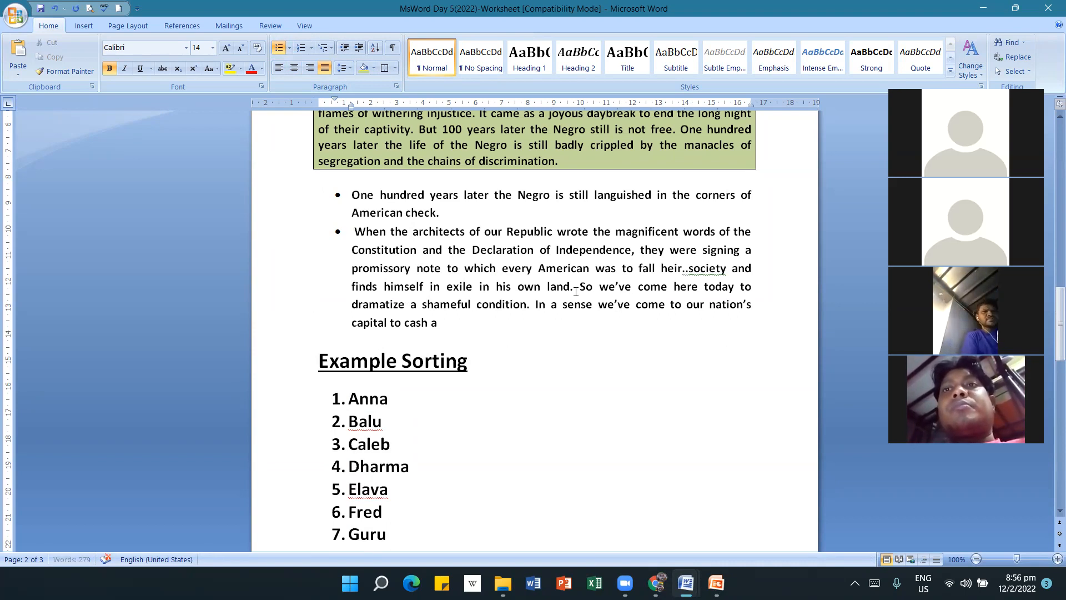
{"action": "key", "text": "Return"}
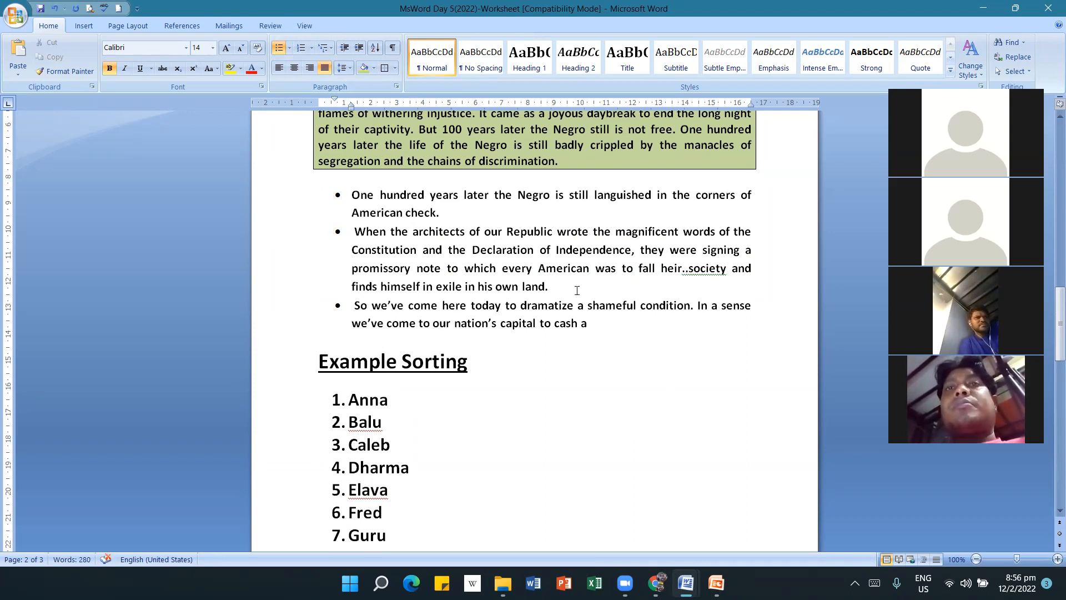
Change the bullets of the three items under the shaded paragraph to the arrowhead style and deselect the text.
{"action": "left_click_drag", "start_coordinate": [352, 195], "coordinate": [619, 326]}
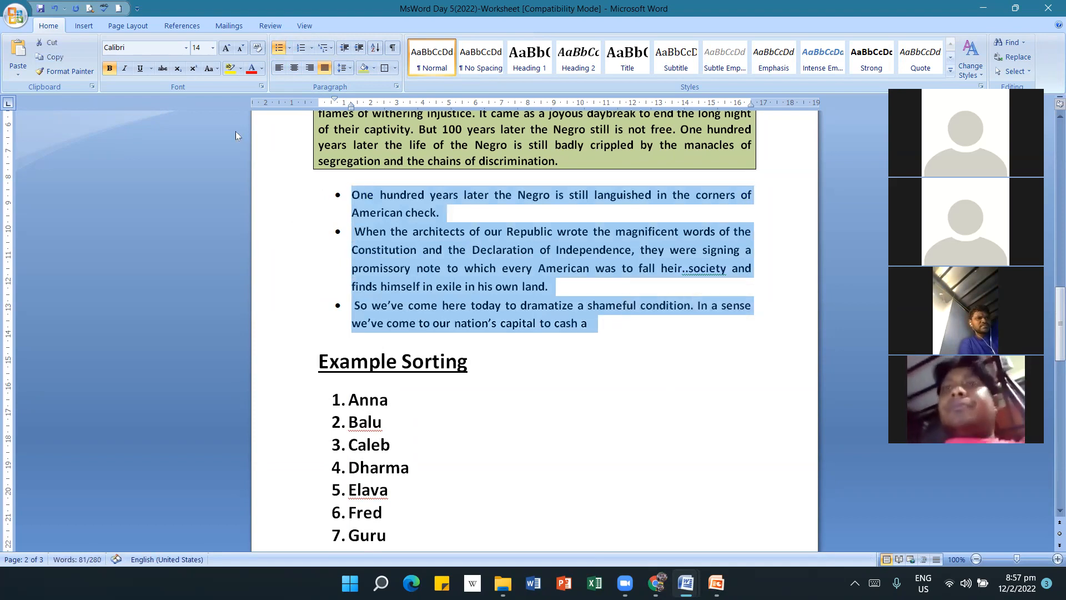
{"action": "left_click", "coordinate": [289, 48]}
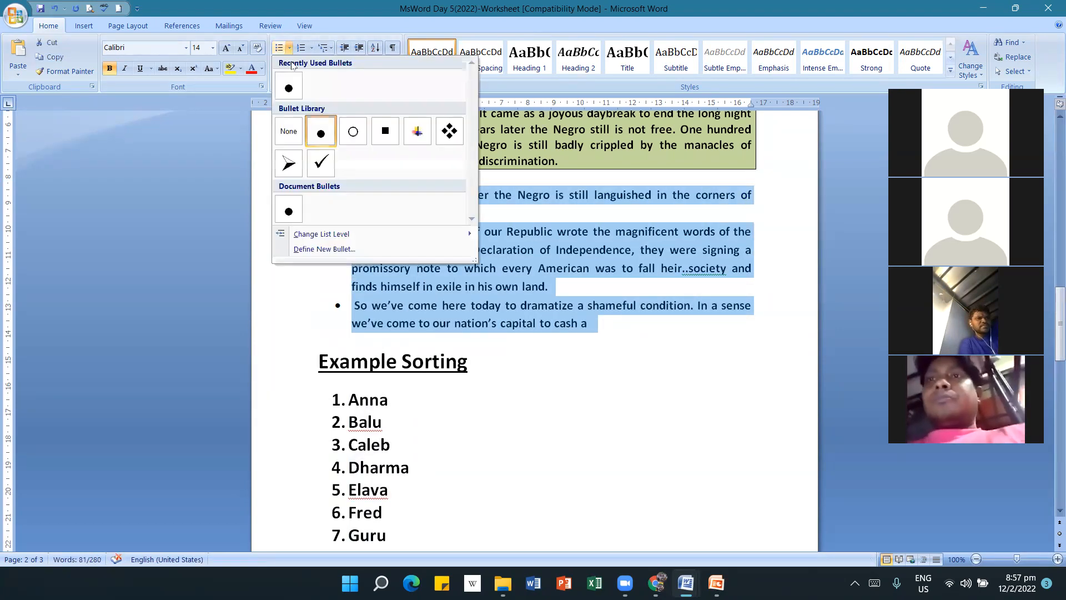
{"action": "left_click", "coordinate": [296, 169]}
{"action": "left_click", "coordinate": [620, 415]}
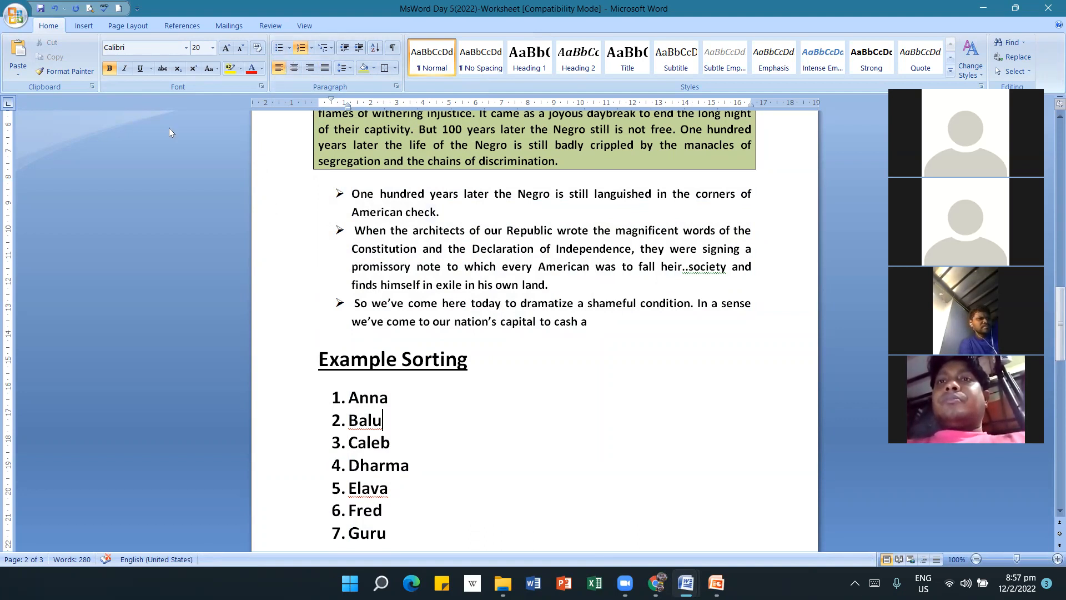
Undo the arrowhead bullets, the item splits and the bullet itself, back to one plain paragraph beginning "One hundred years later".
{"action": "left_click", "coordinate": [54, 9]}
{"action": "left_click", "coordinate": [54, 9]}
{"action": "left_click", "coordinate": [54, 9]}
{"action": "left_click", "coordinate": [54, 9]}
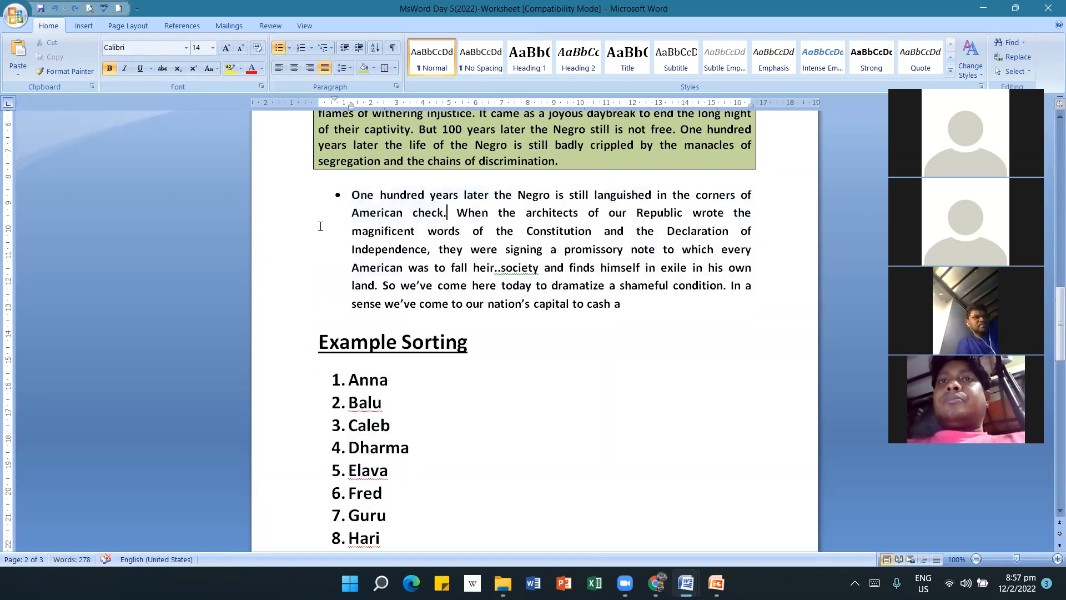
{"action": "left_click", "coordinate": [54, 9]}
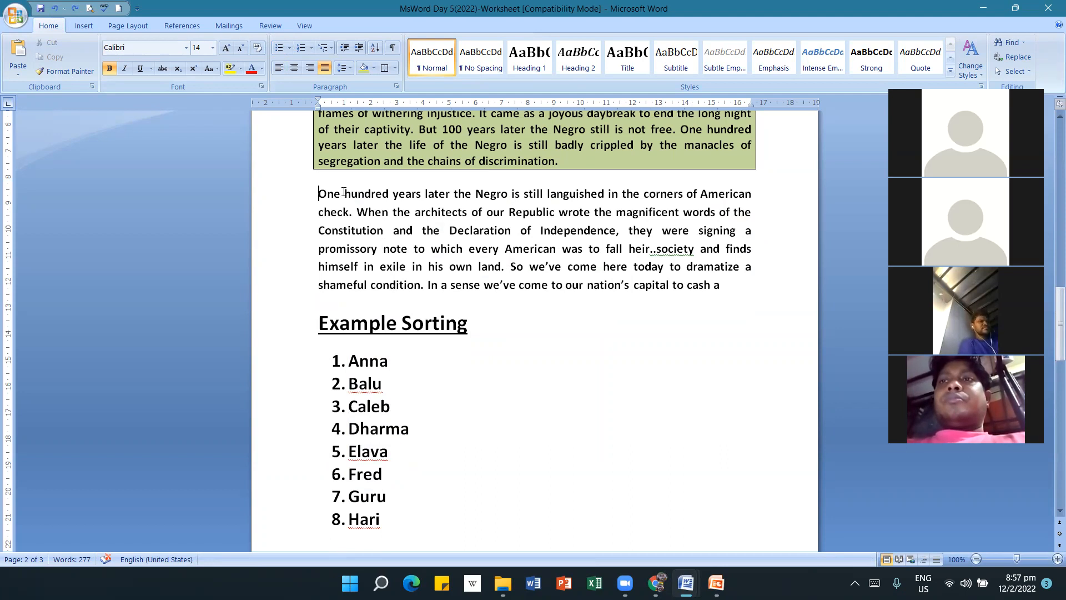
Apply a round bullet to the plain paragraph and split it into three items, after "American check." and after "in his own land.".
{"action": "left_click_drag", "start_coordinate": [318, 193], "coordinate": [481, 219]}
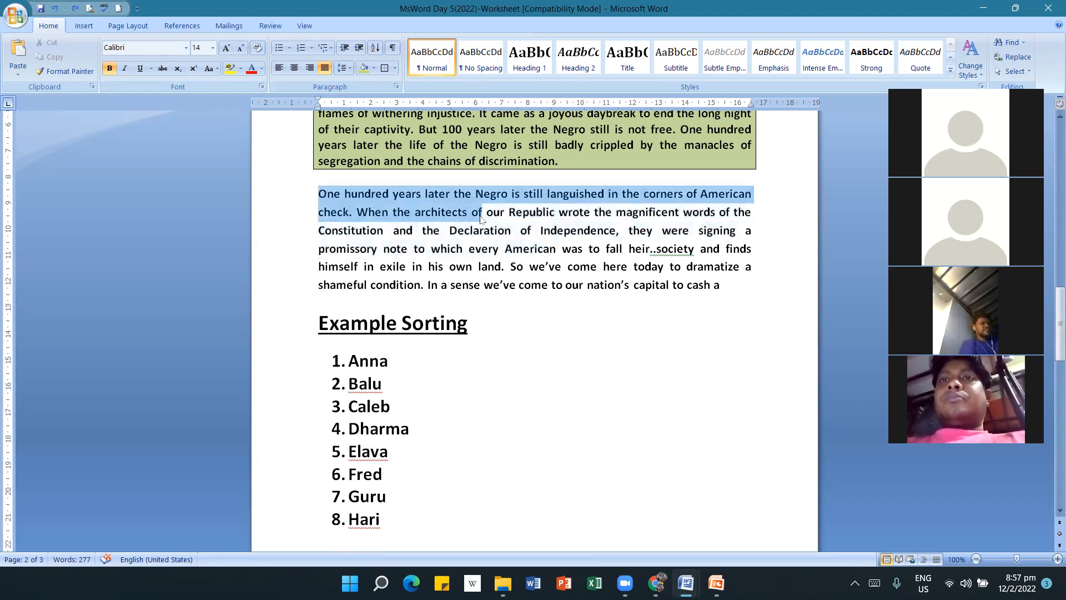
{"action": "left_click", "coordinate": [317, 194]}
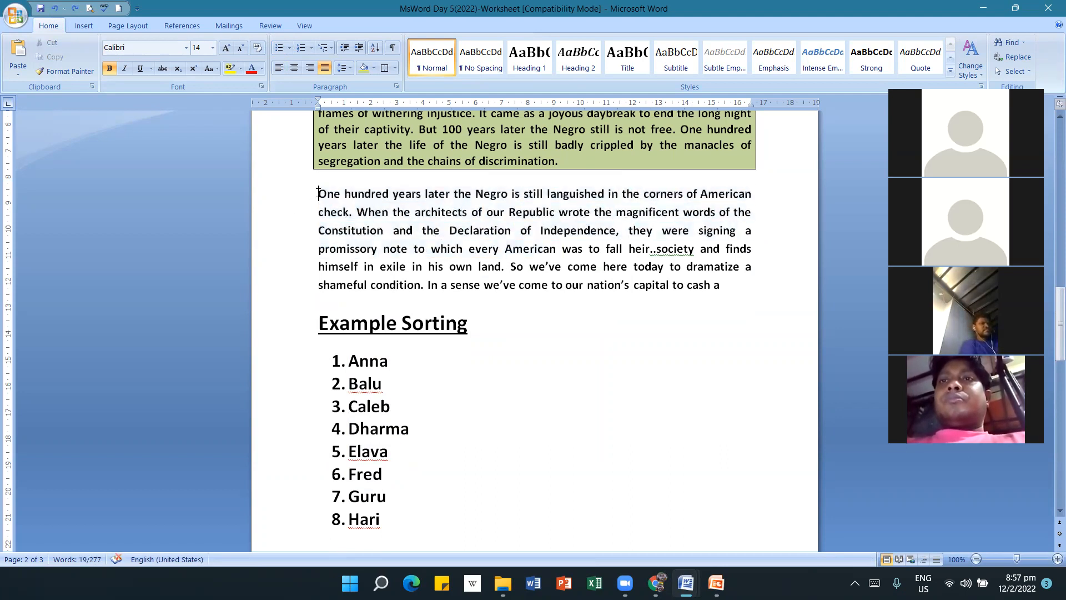
{"action": "left_click", "coordinate": [278, 49]}
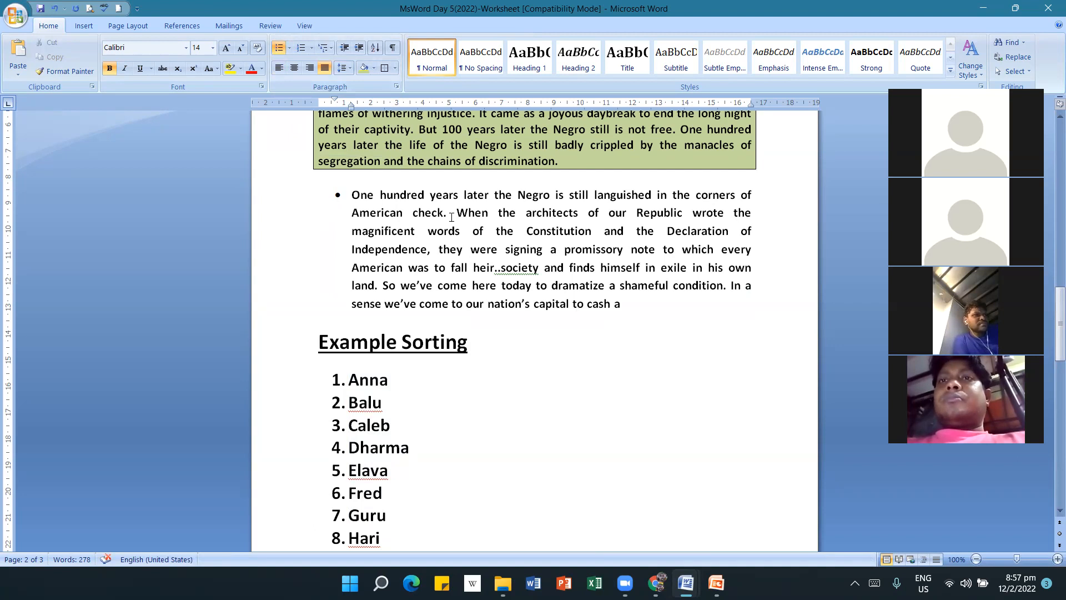
{"action": "key", "text": "Return"}
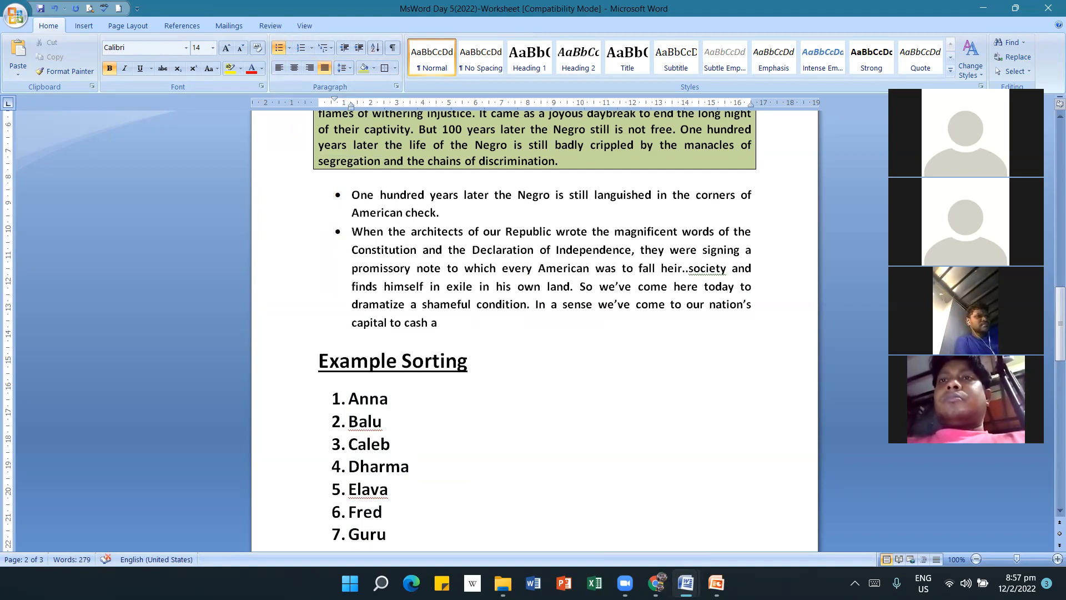
{"action": "left_click", "coordinate": [575, 287]}
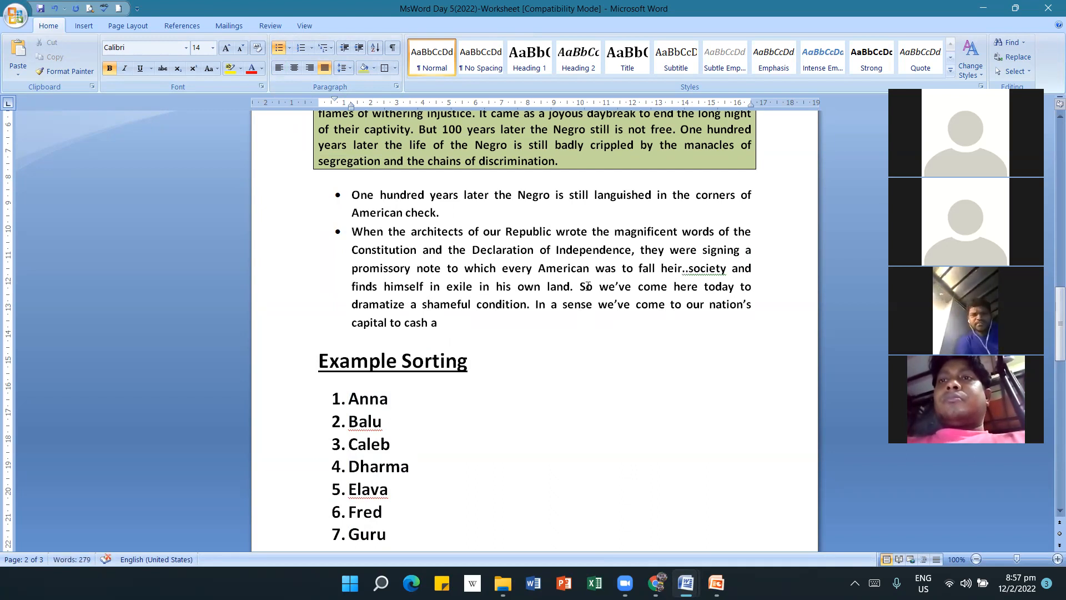
{"action": "key", "text": "Return"}
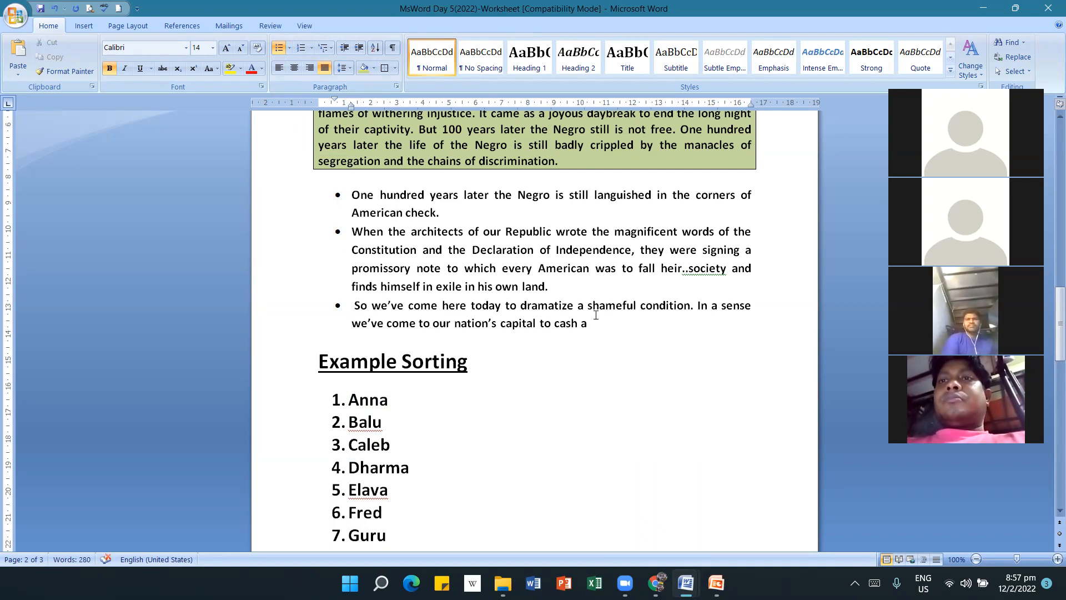
Change the bullets of all three items to the four-diamond style and deselect the text.
{"action": "left_click_drag", "start_coordinate": [597, 323], "coordinate": [352, 195]}
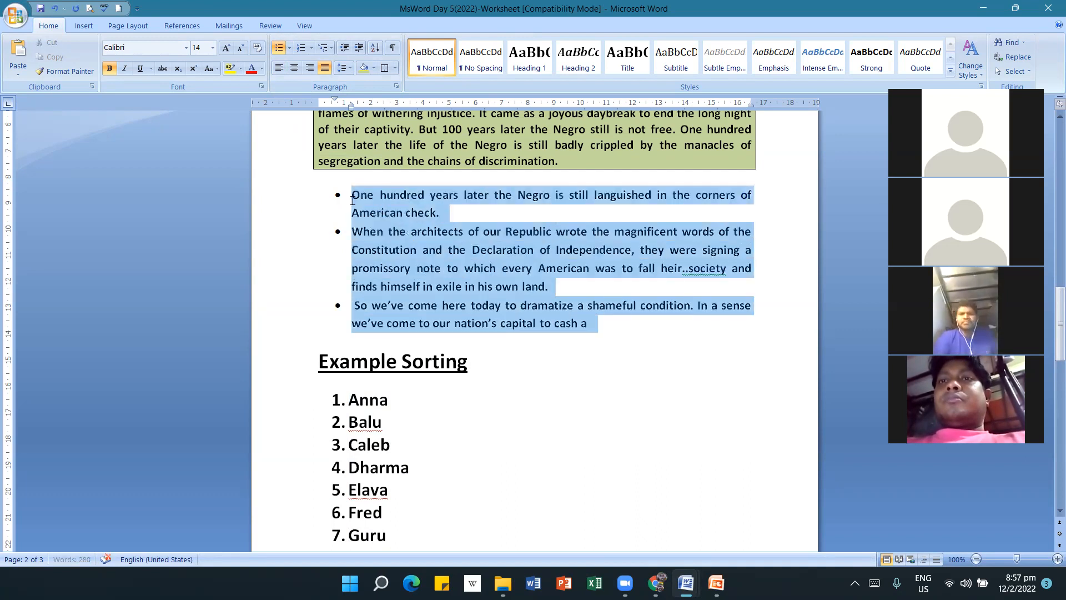
{"action": "left_click", "coordinate": [290, 49]}
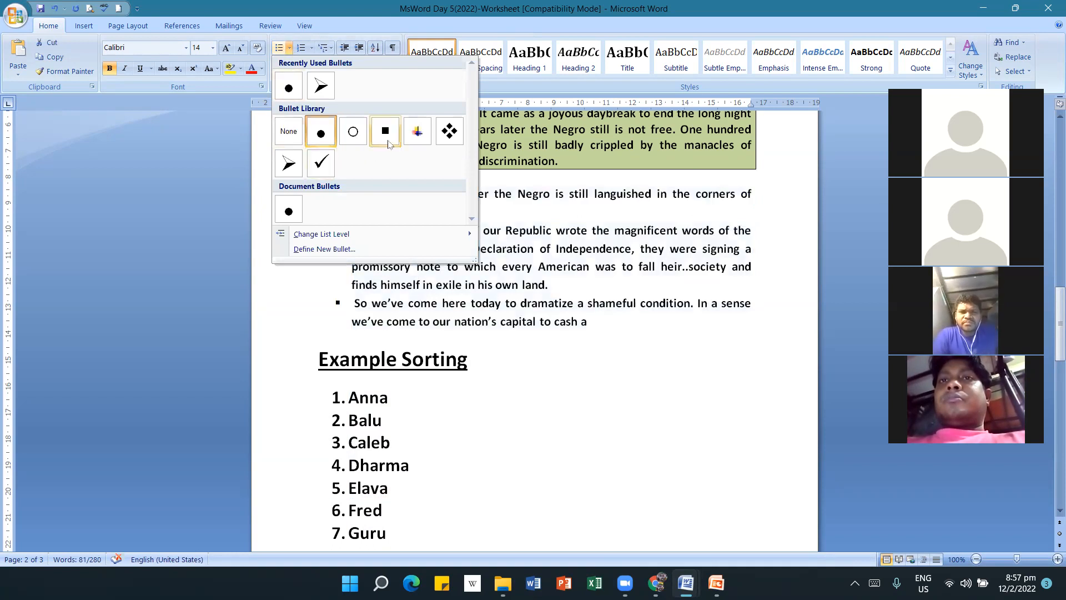
{"action": "left_click", "coordinate": [451, 131]}
{"action": "left_click", "coordinate": [607, 484]}
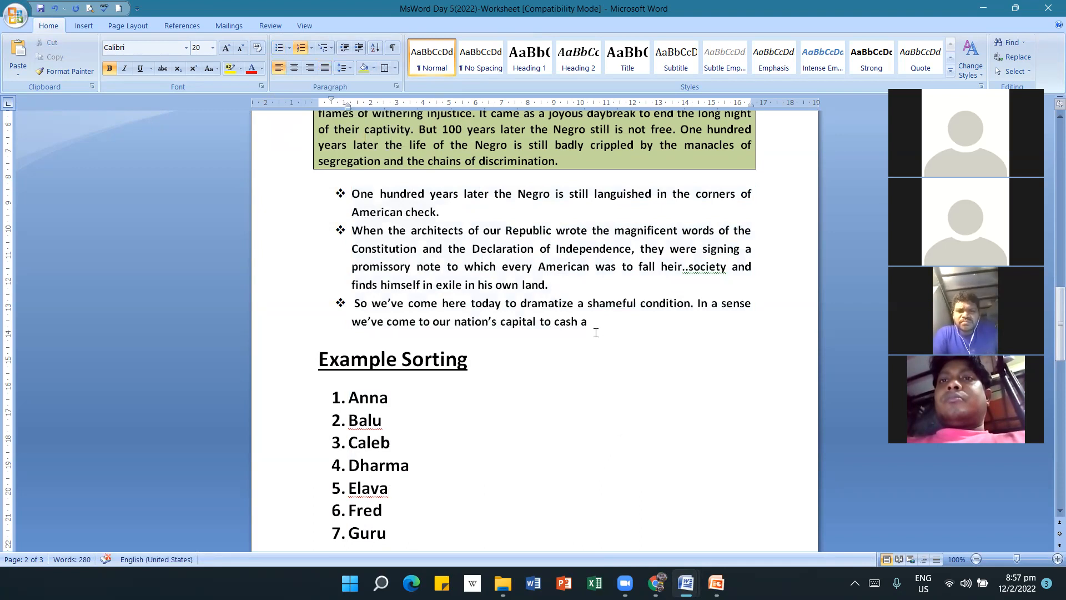
Replace the bullets of the three items with 1. 2. 3. numbering.
{"action": "left_click_drag", "start_coordinate": [594, 328], "coordinate": [352, 192]}
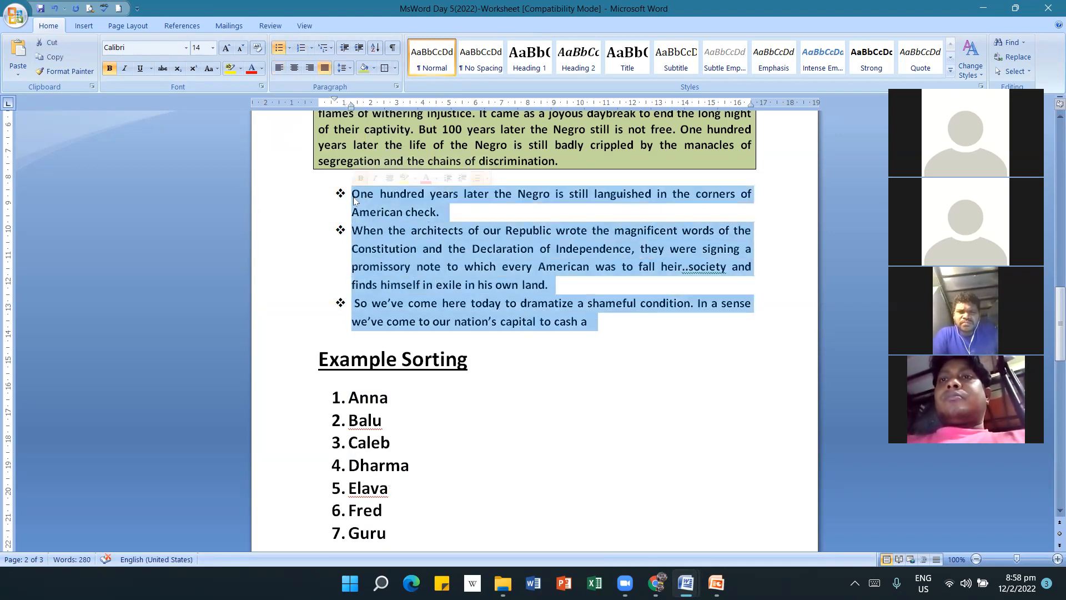
{"action": "left_click", "coordinate": [312, 48]}
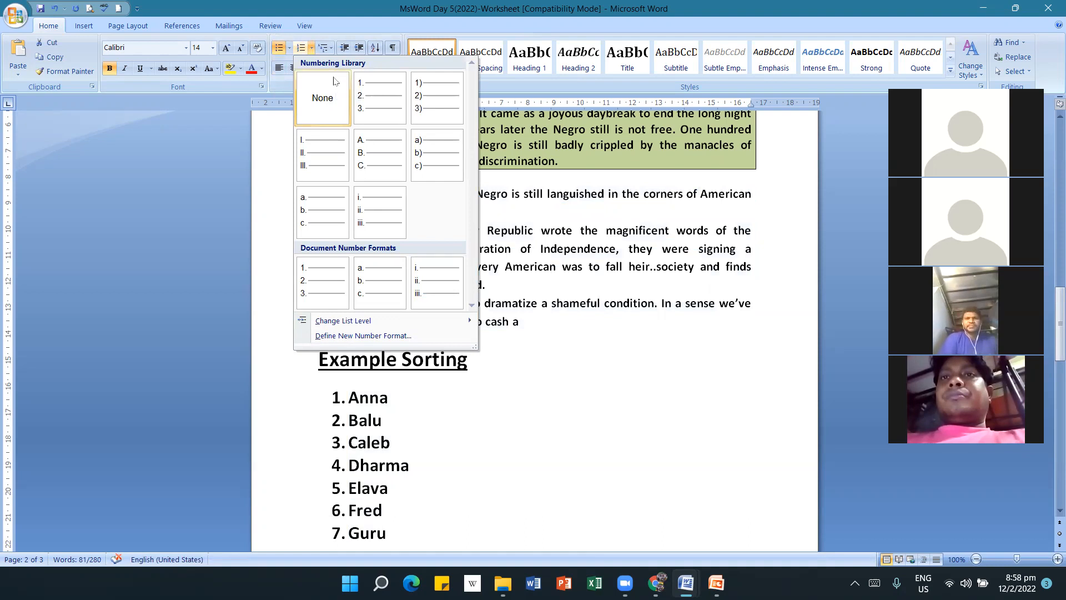
{"action": "left_click", "coordinate": [377, 102]}
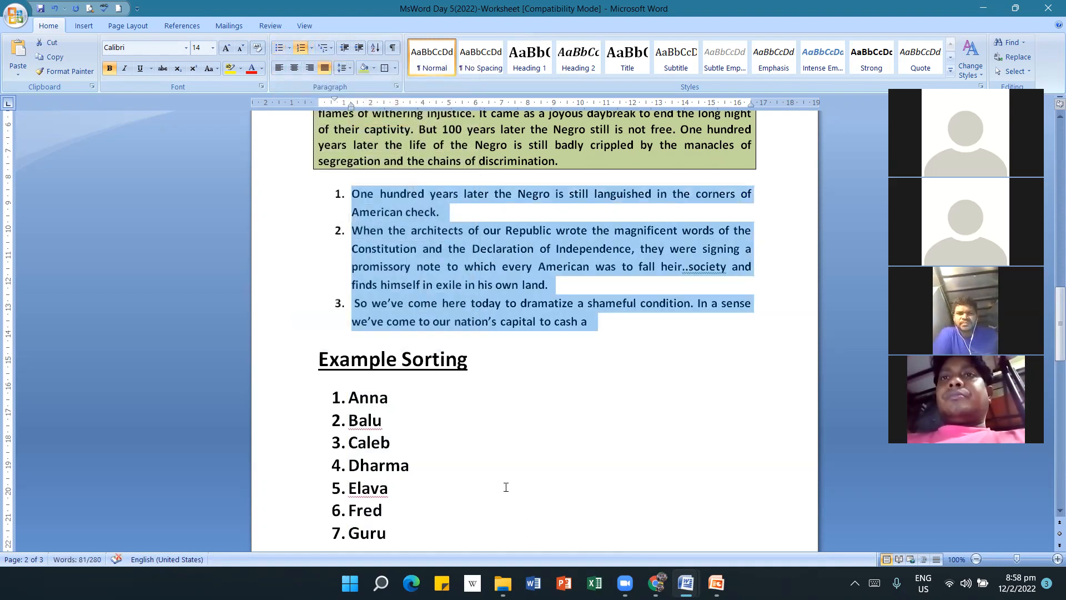
Try a. b. c. numbering on the three items, switch them to i. ii. iii., and deselect the text.
{"action": "left_click", "coordinate": [314, 53]}
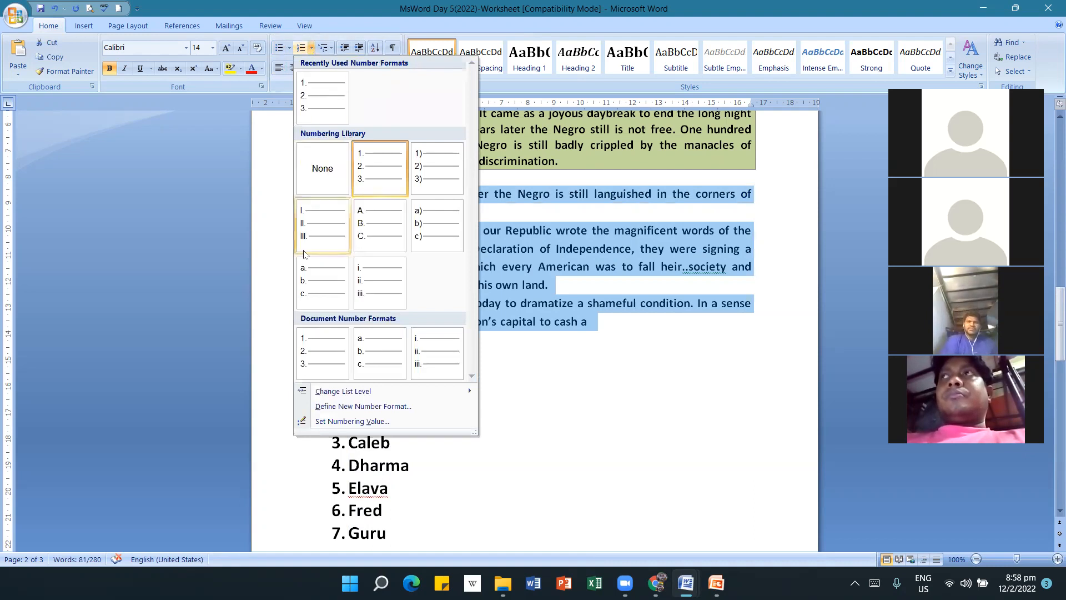
{"action": "left_click", "coordinate": [309, 289]}
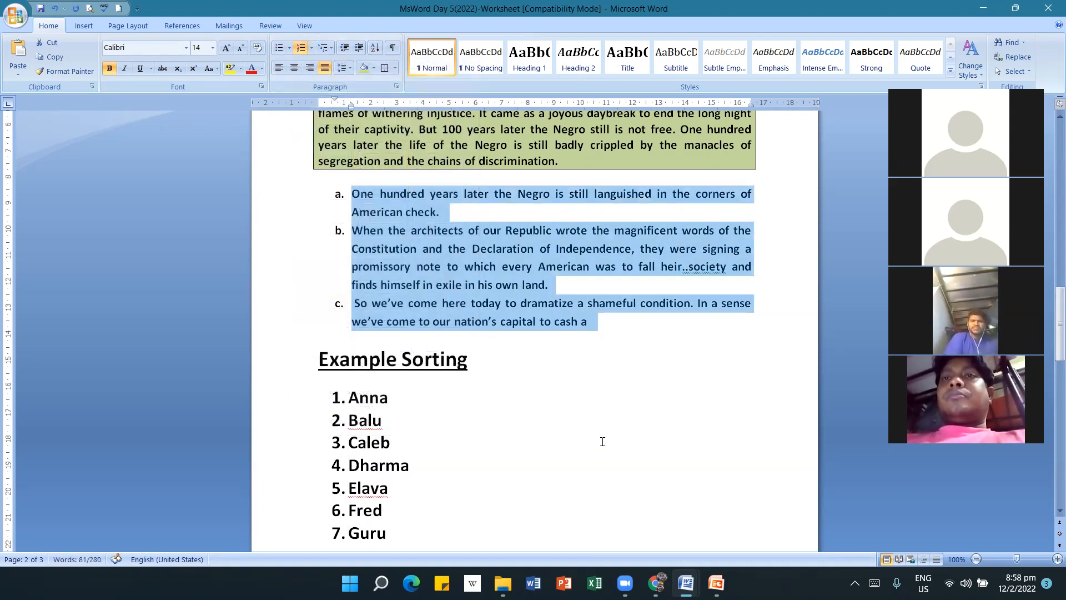
{"action": "left_click", "coordinate": [311, 49]}
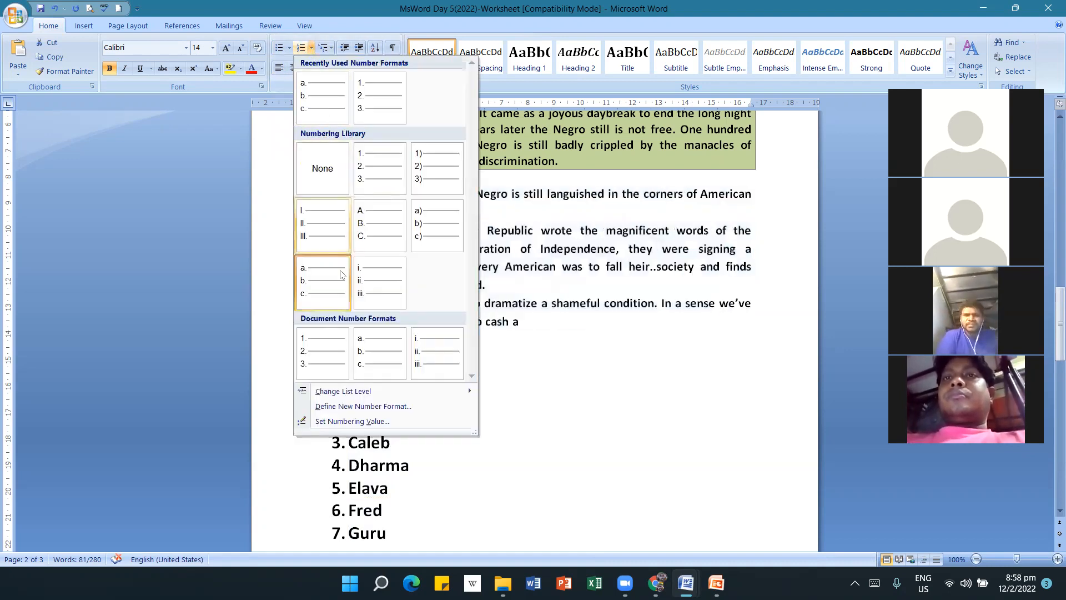
{"action": "left_click", "coordinate": [446, 368]}
{"action": "left_click", "coordinate": [612, 408]}
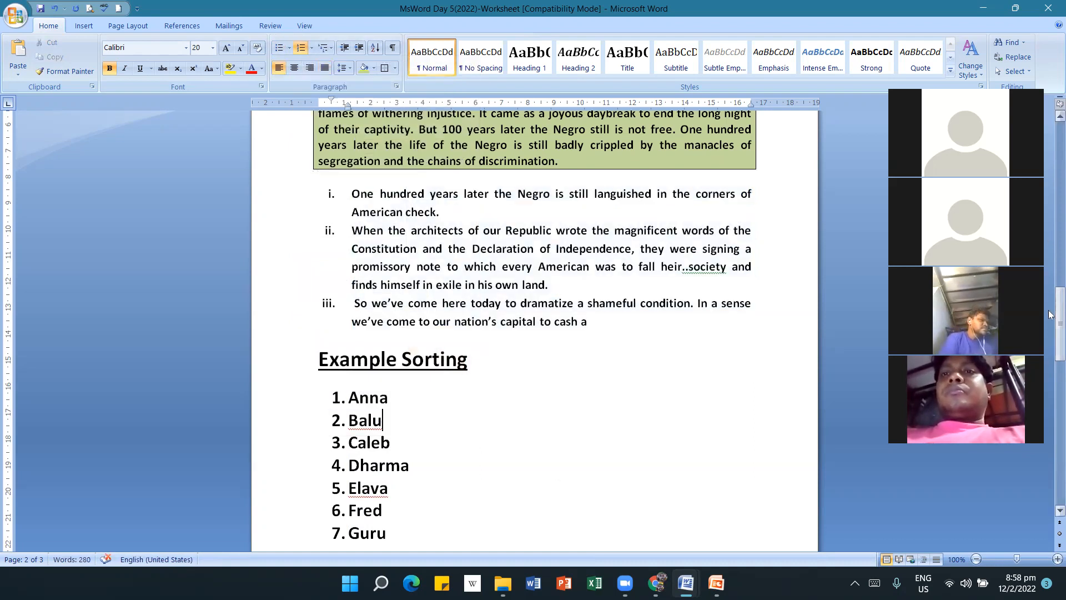
{"action": "left_click_drag", "start_coordinate": [1052, 310], "coordinate": [1051, 377]}
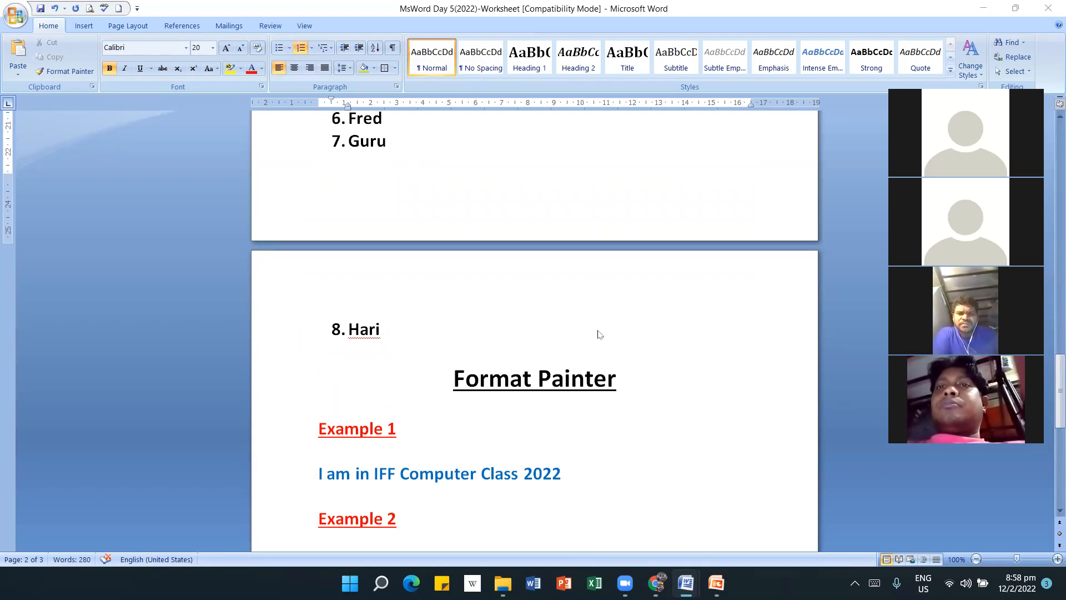
{"action": "scroll", "coordinate": [598, 298], "scroll_direction": "up", "scroll_amount": 3}
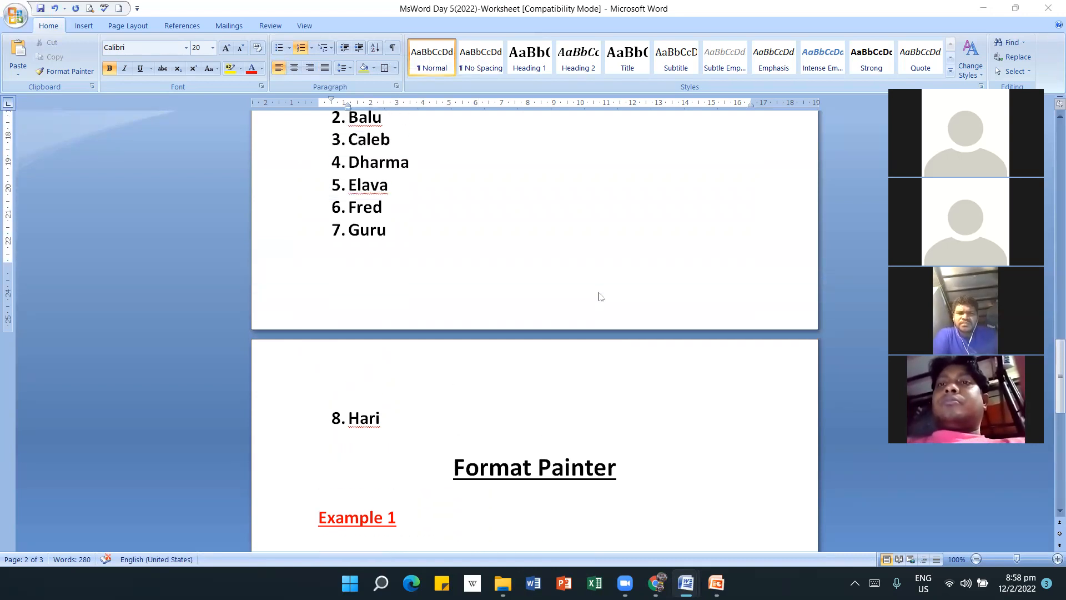
{"action": "scroll", "coordinate": [599, 297], "scroll_direction": "up", "scroll_amount": 7}
{"action": "scroll", "coordinate": [598, 297], "scroll_direction": "down", "scroll_amount": 6}
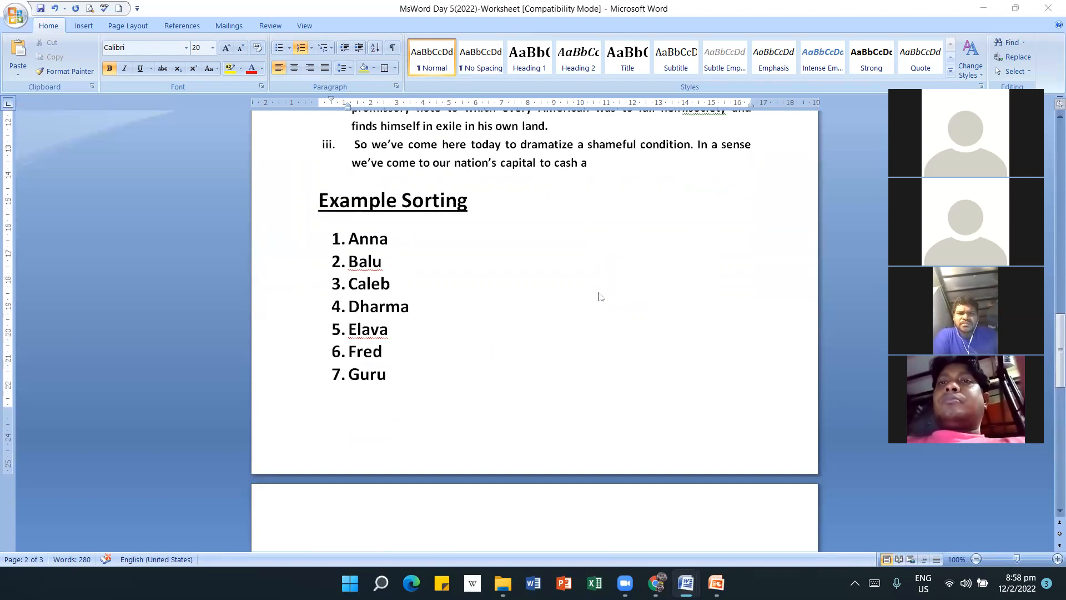
{"action": "scroll", "coordinate": [599, 297], "scroll_direction": "up", "scroll_amount": 6}
{"action": "scroll", "coordinate": [599, 297], "scroll_direction": "up", "scroll_amount": 3}
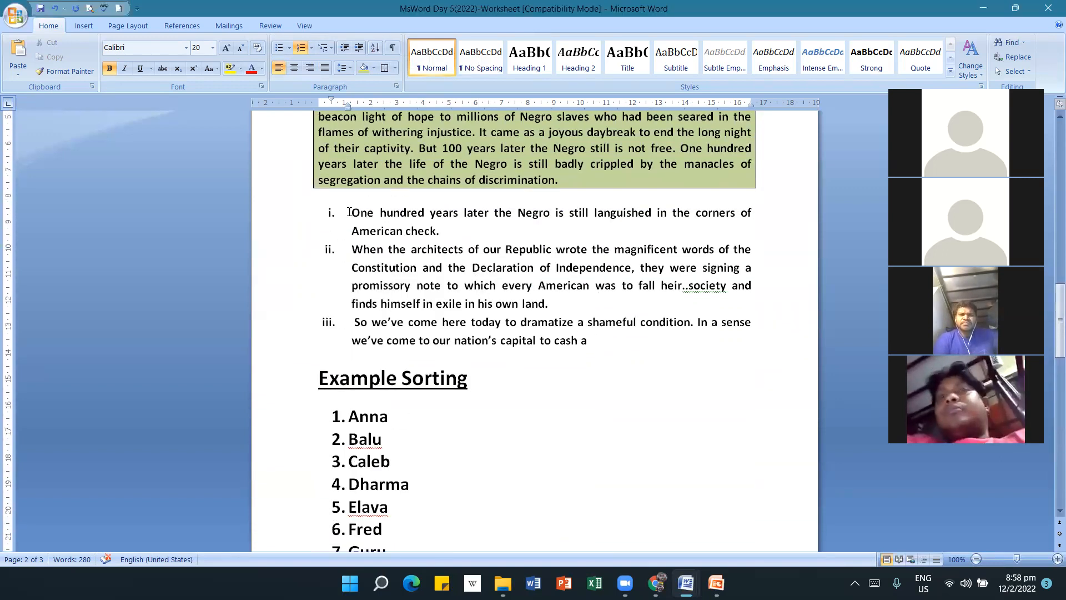
Undo the numbering styles, the bullets and the item splits until the text is one plain paragraph again.
{"action": "left_click", "coordinate": [53, 9]}
{"action": "left_click", "coordinate": [53, 9]}
{"action": "left_click", "coordinate": [52, 9]}
{"action": "left_click", "coordinate": [53, 9]}
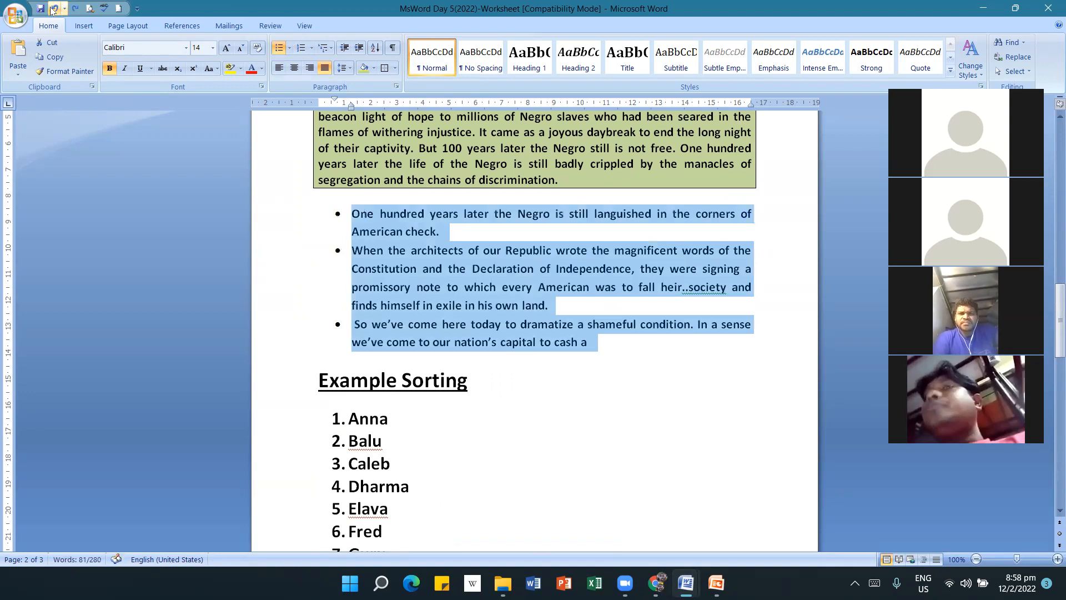
{"action": "left_click", "coordinate": [53, 9]}
{"action": "left_click", "coordinate": [52, 9]}
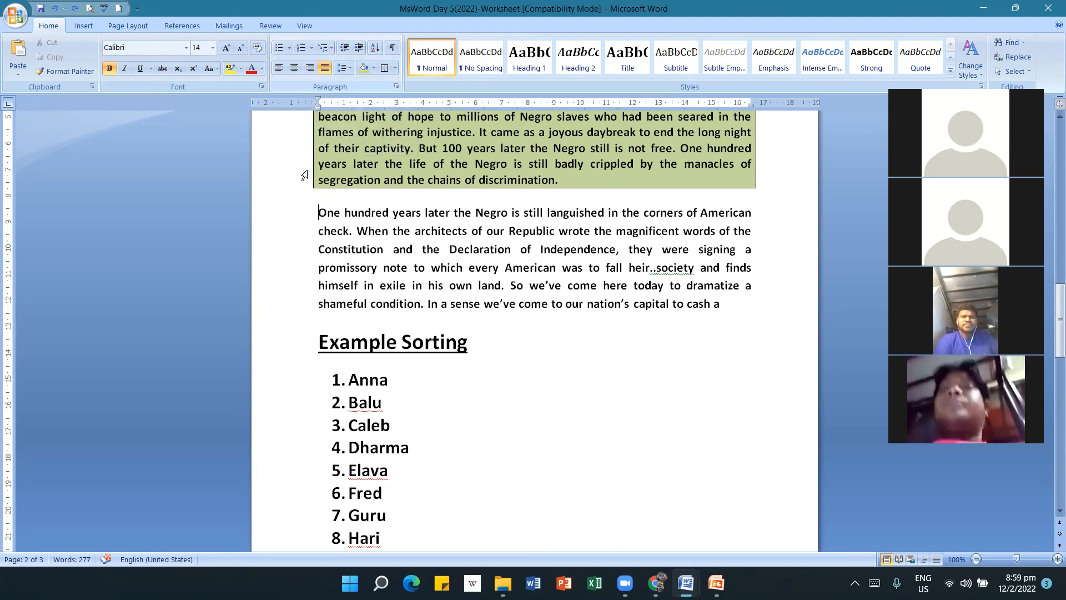
Apply a bullet to the paragraph beginning "One hundred years later" and set it to the four-diamond style.
{"action": "left_click", "coordinate": [279, 49]}
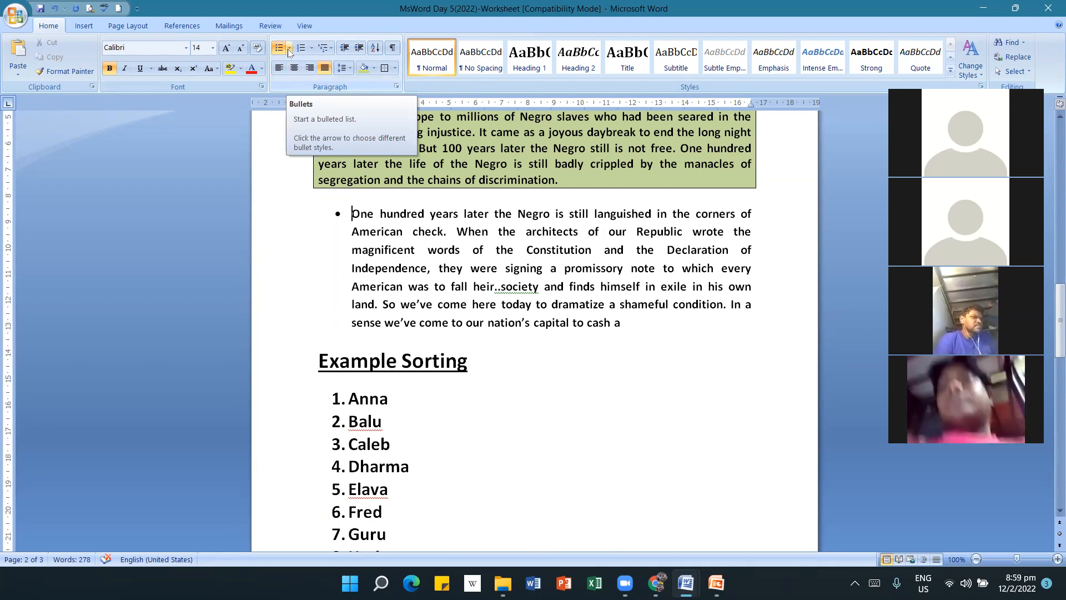
{"action": "left_click", "coordinate": [290, 50]}
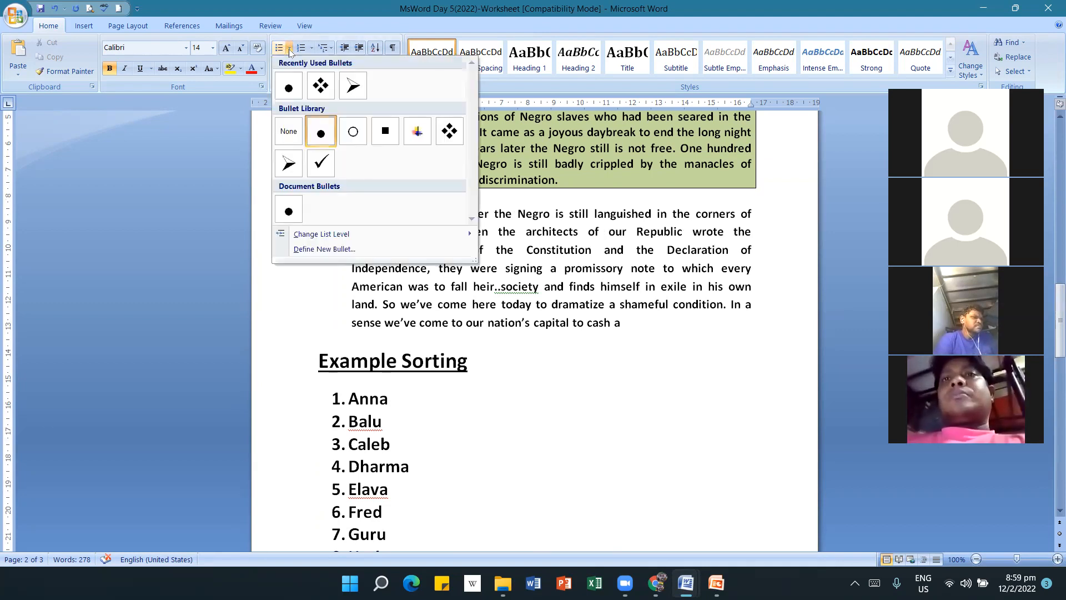
{"action": "left_click", "coordinate": [320, 86]}
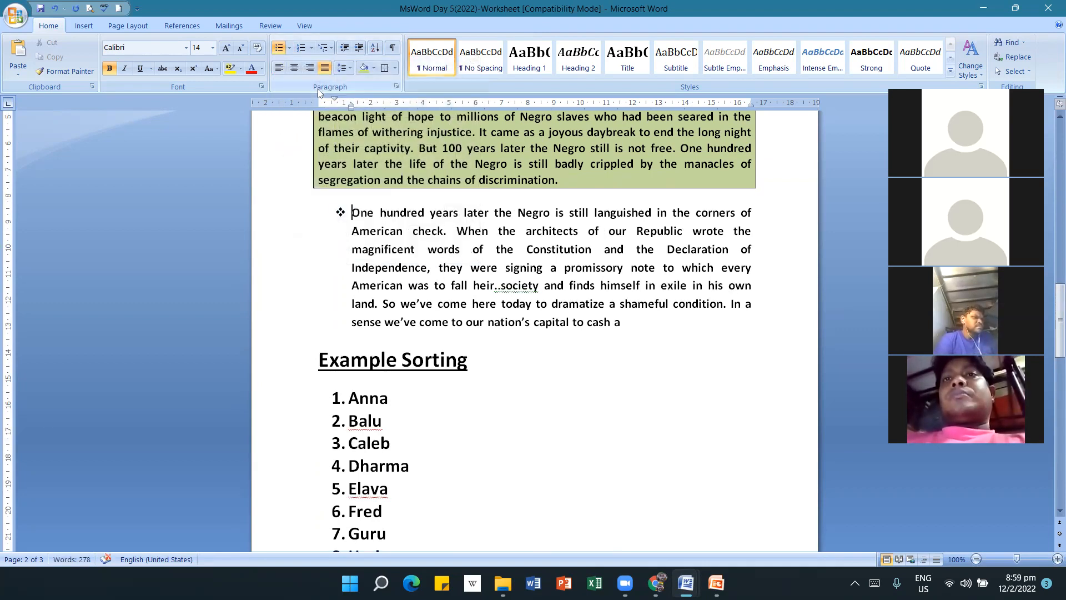
Split the diamond-bulleted paragraph into three items, breaking after "American check." and before "So we've come here today".
{"action": "left_click", "coordinate": [449, 231]}
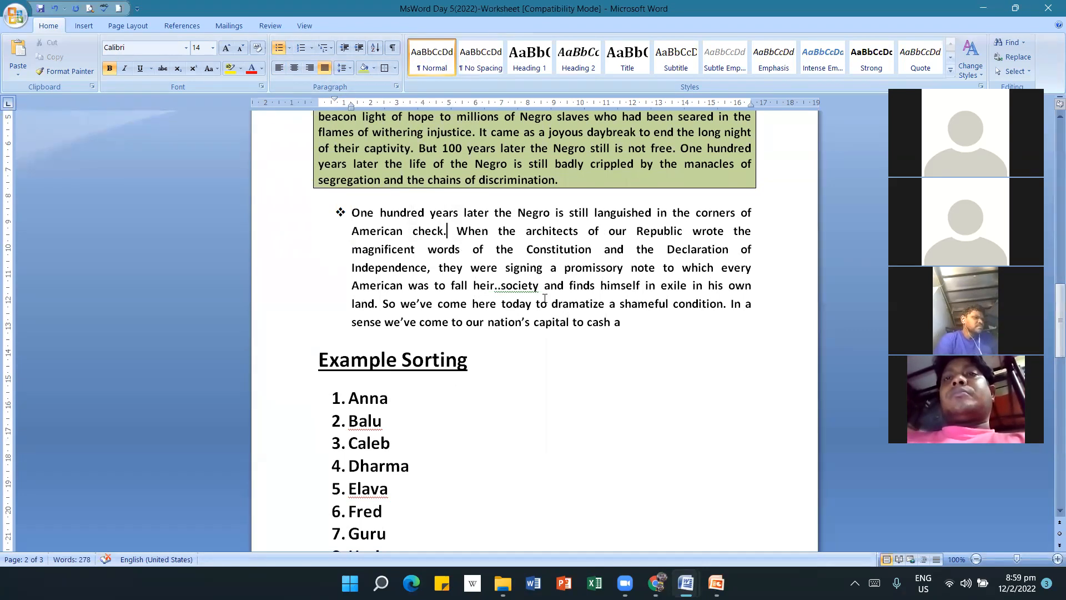
{"action": "key", "text": "Return"}
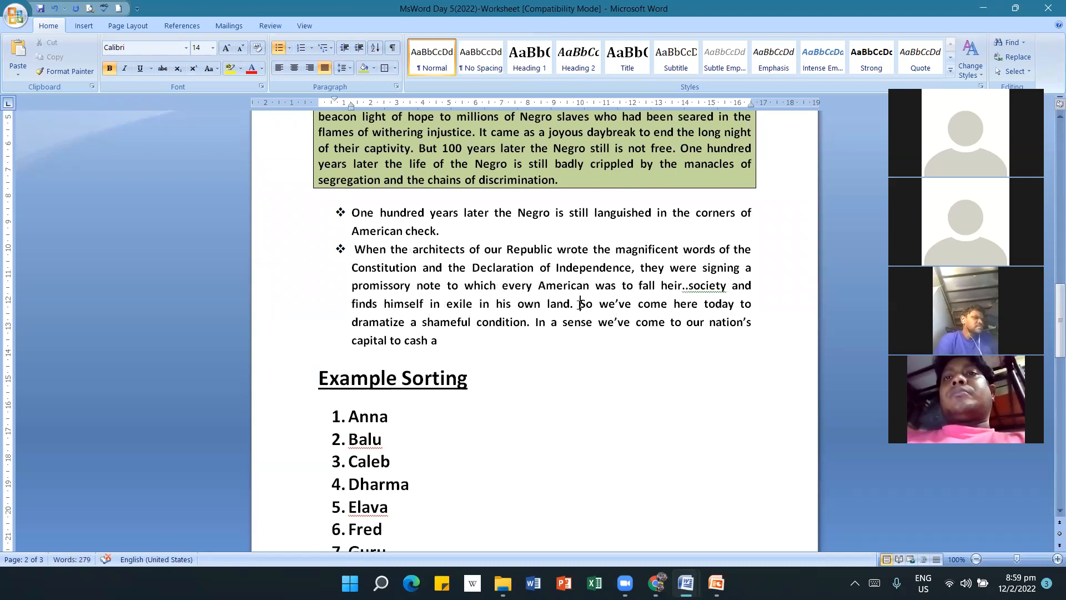
{"action": "key", "text": "Return"}
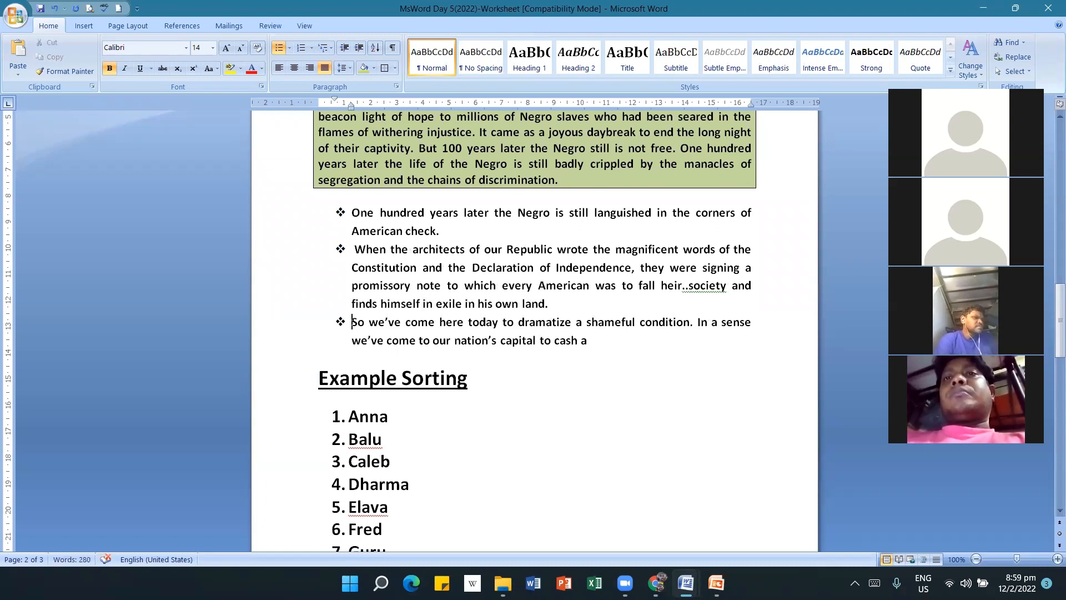
Try the arrow bullet and then a. b. c. numbering on the three items beginning "One hundred years later".
{"action": "left_click_drag", "start_coordinate": [584, 340], "coordinate": [339, 201]}
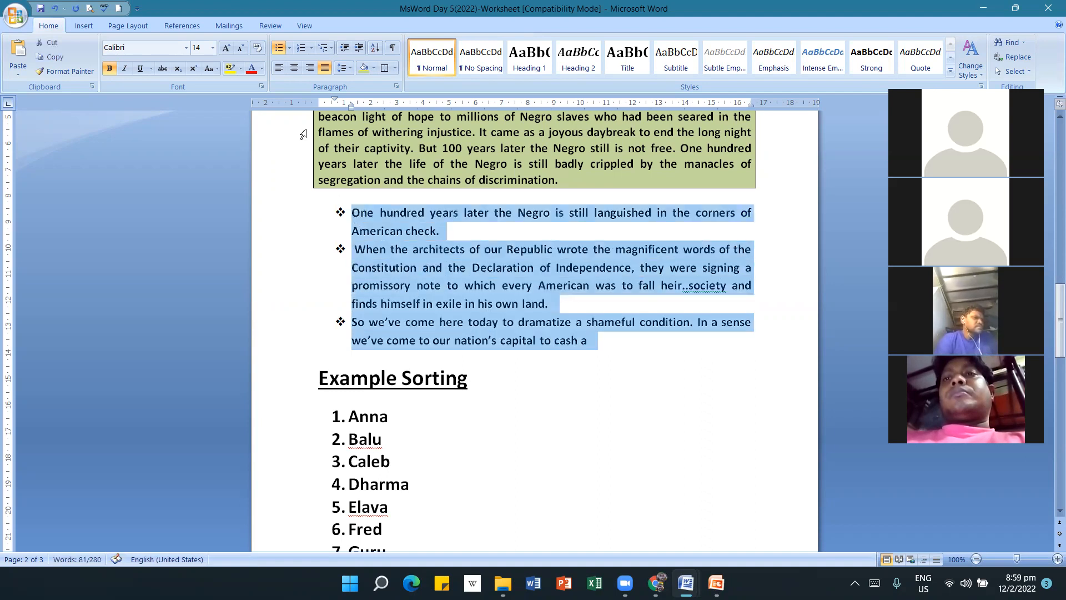
{"action": "left_click", "coordinate": [290, 49]}
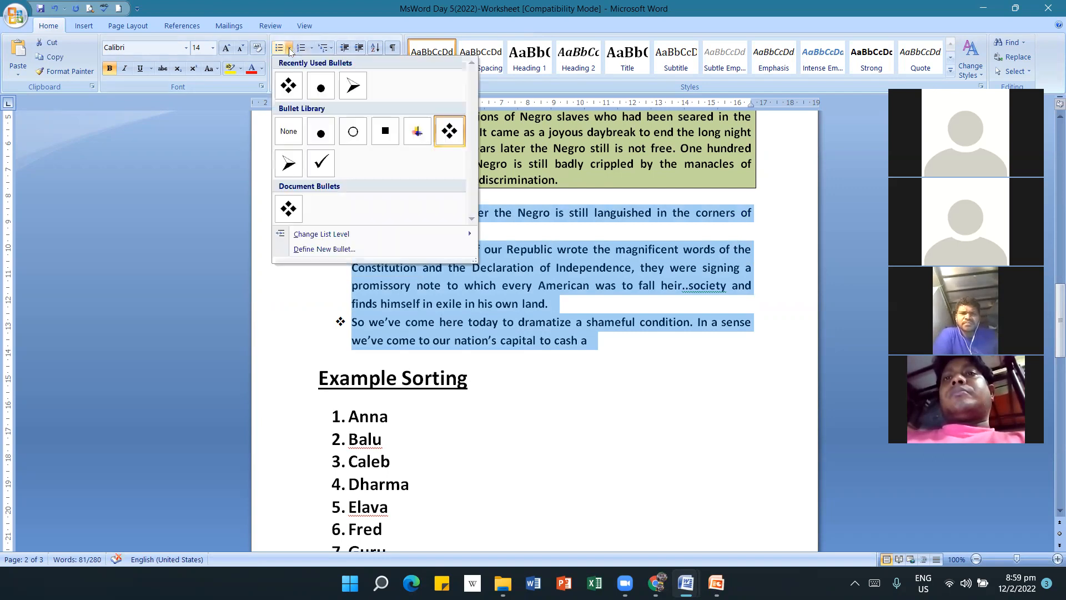
{"action": "left_click", "coordinate": [288, 163]}
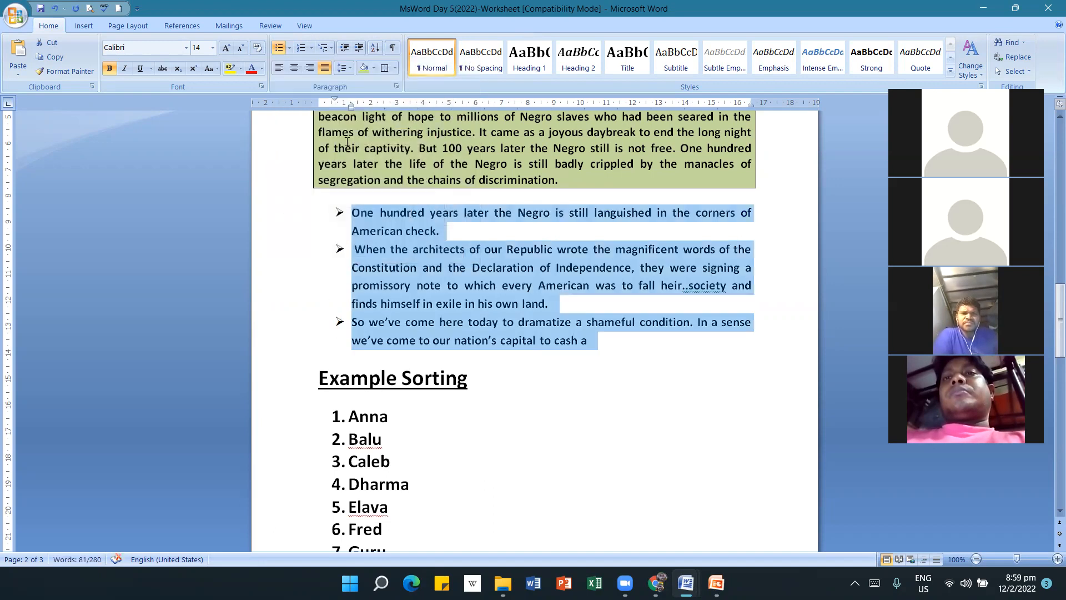
{"action": "left_click", "coordinate": [312, 48]}
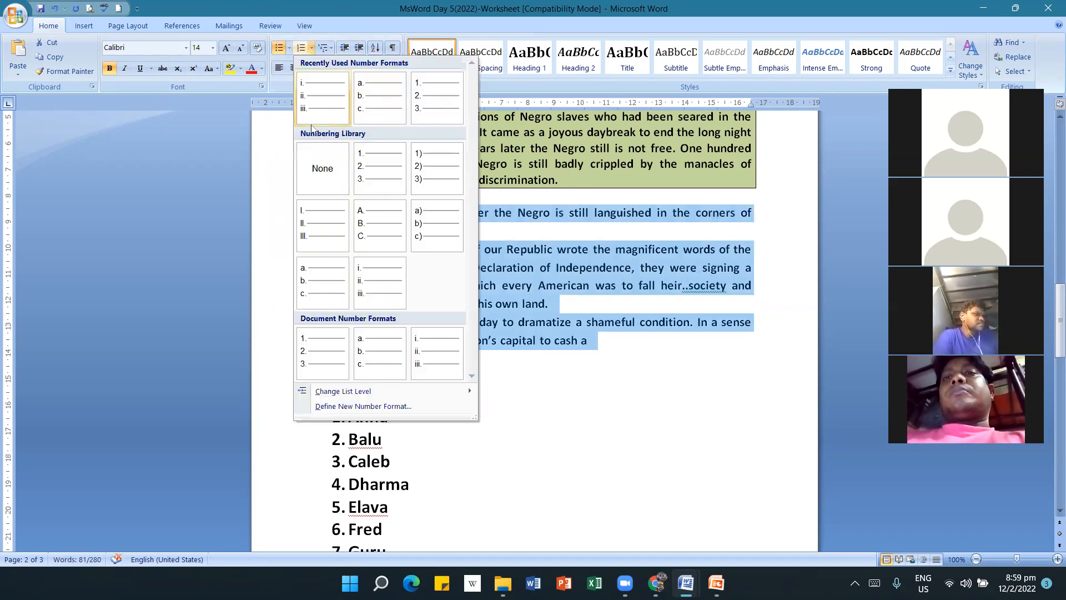
{"action": "left_click", "coordinate": [306, 273]}
{"action": "left_click", "coordinate": [643, 442]}
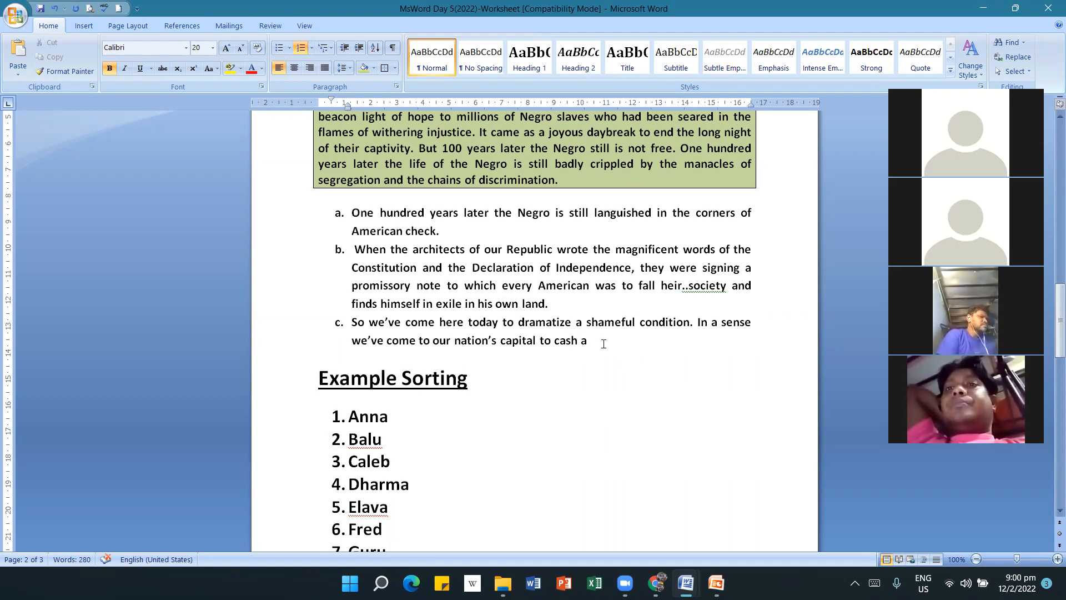
{"action": "left_click_drag", "start_coordinate": [604, 342], "coordinate": [448, 313]}
{"action": "left_click", "coordinate": [417, 303]}
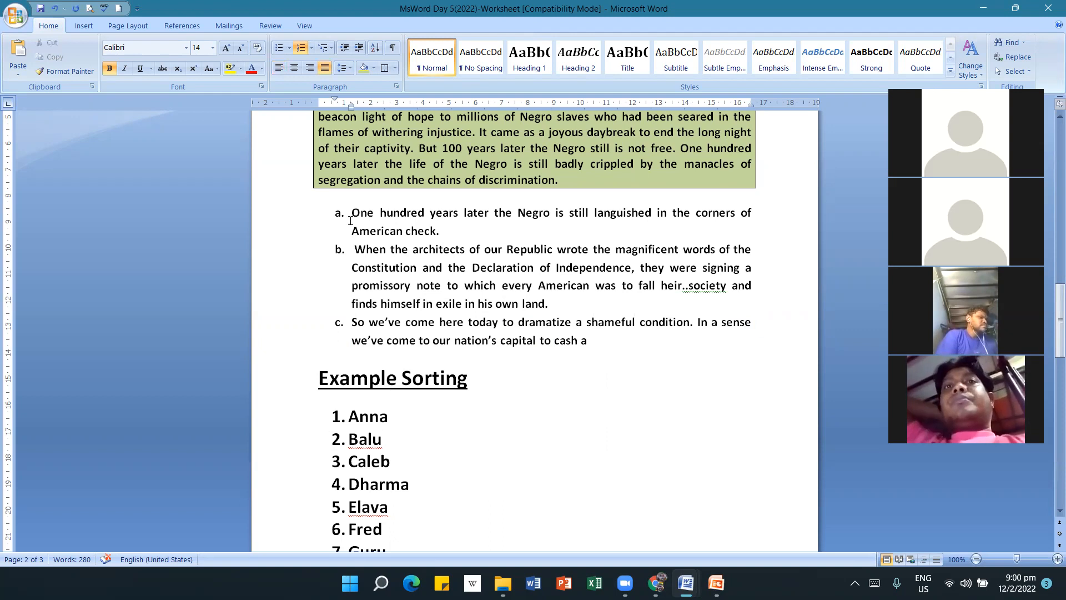
Check the worksheet's topic list, then undo the numbering, bullets and item splits until the "One hundred years later" text is one plain paragraph.
{"action": "scroll", "coordinate": [467, 346], "scroll_direction": "up", "scroll_amount": 5}
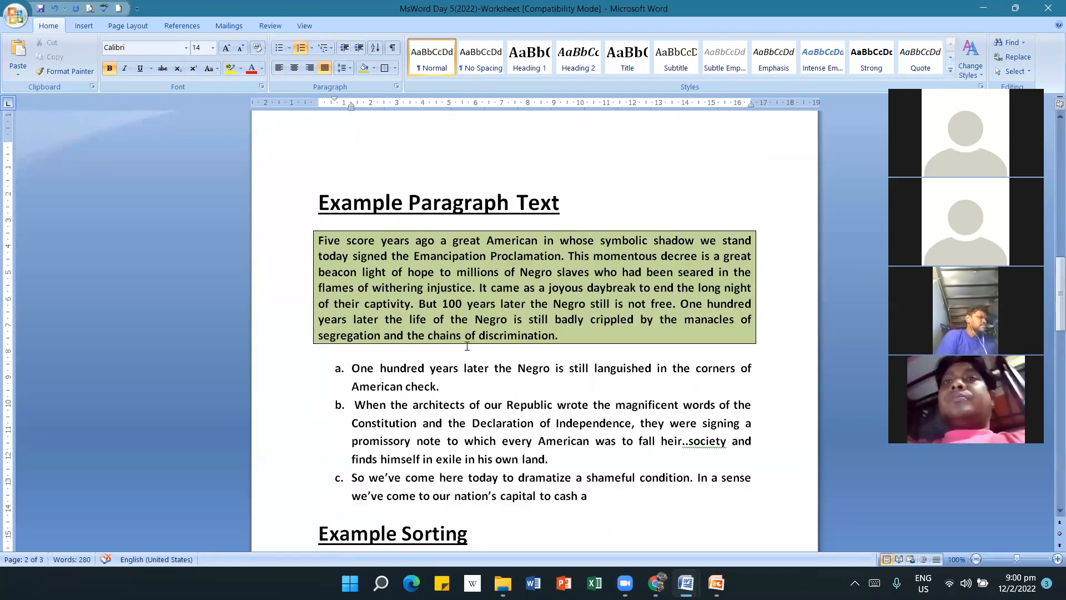
{"action": "scroll", "coordinate": [467, 346], "scroll_direction": "up", "scroll_amount": 12}
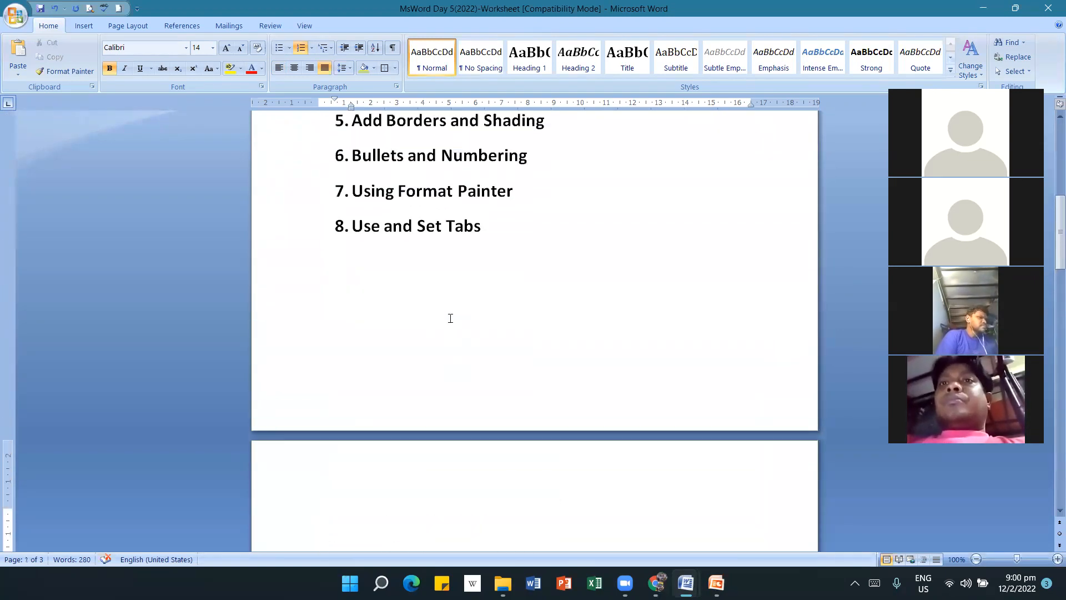
{"action": "scroll", "coordinate": [450, 318], "scroll_direction": "down", "scroll_amount": 4}
{"action": "scroll", "coordinate": [451, 318], "scroll_direction": "up", "scroll_amount": 4}
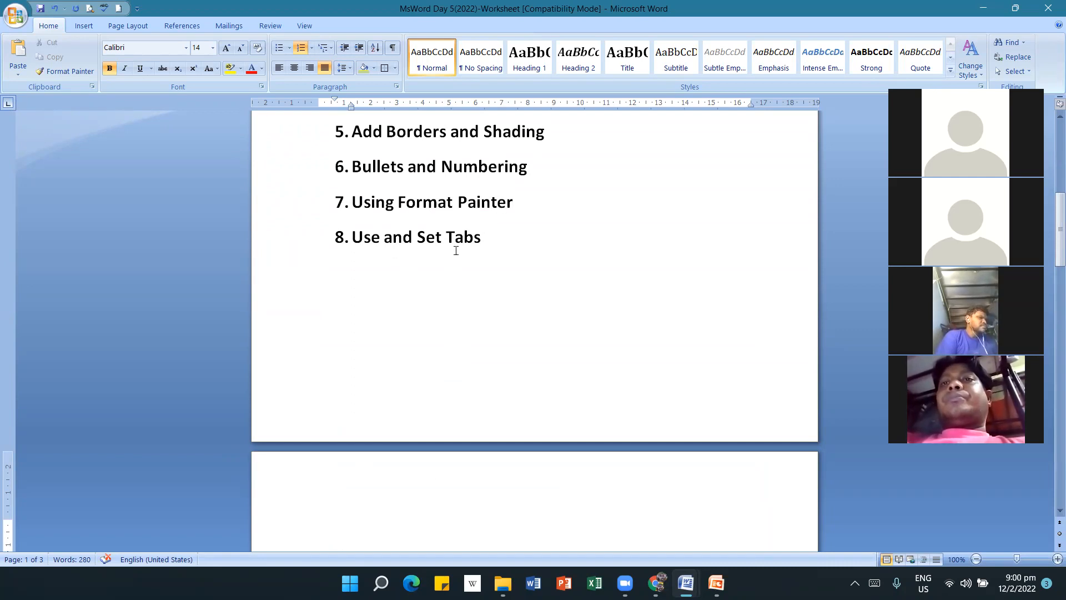
{"action": "scroll", "coordinate": [517, 344], "scroll_direction": "down", "scroll_amount": 10}
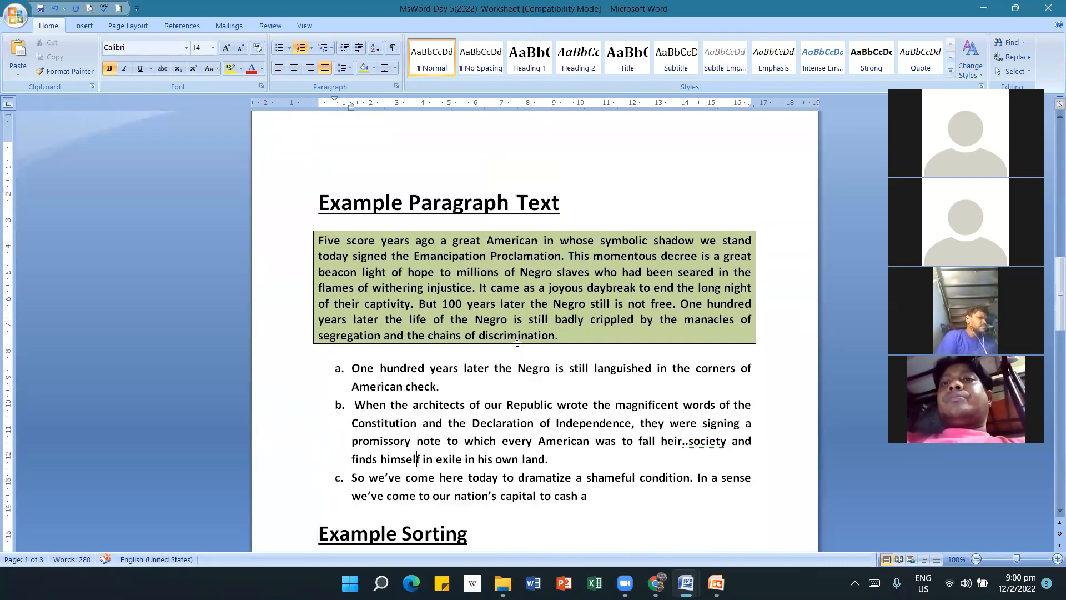
{"action": "scroll", "coordinate": [517, 344], "scroll_direction": "down", "scroll_amount": 2}
{"action": "left_click", "coordinate": [56, 8]}
{"action": "left_click", "coordinate": [57, 8]}
{"action": "left_click", "coordinate": [57, 8]}
{"action": "left_click", "coordinate": [57, 9]}
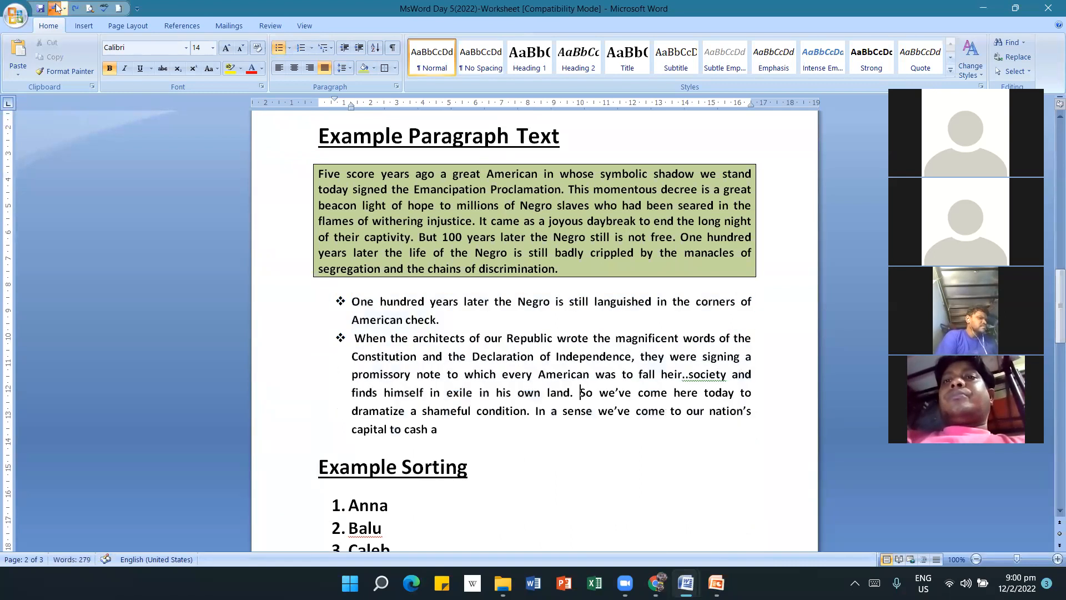
{"action": "left_click", "coordinate": [57, 8]}
{"action": "left_click", "coordinate": [57, 9]}
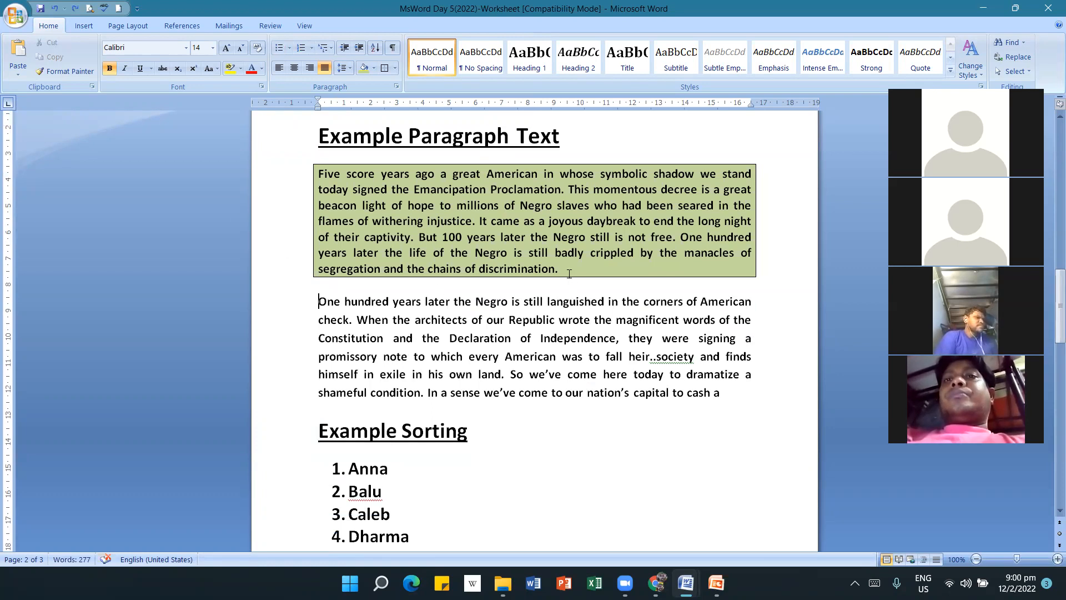
Remove the background shading and all borders from the paragraph beginning "Five score years ago".
{"action": "left_click_drag", "start_coordinate": [550, 262], "coordinate": [315, 170]}
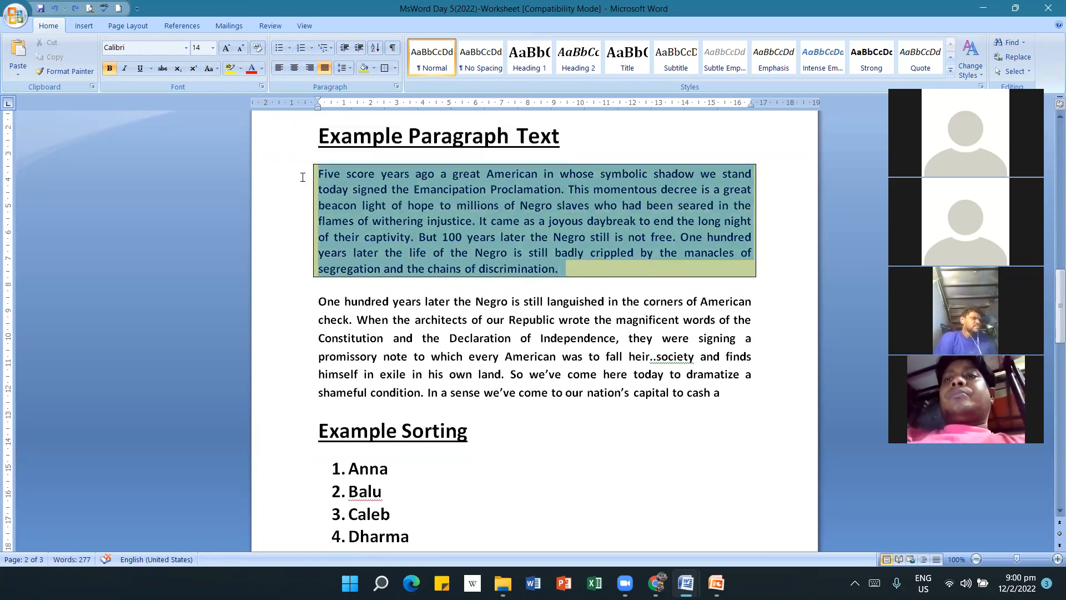
{"action": "left_click", "coordinate": [372, 73]}
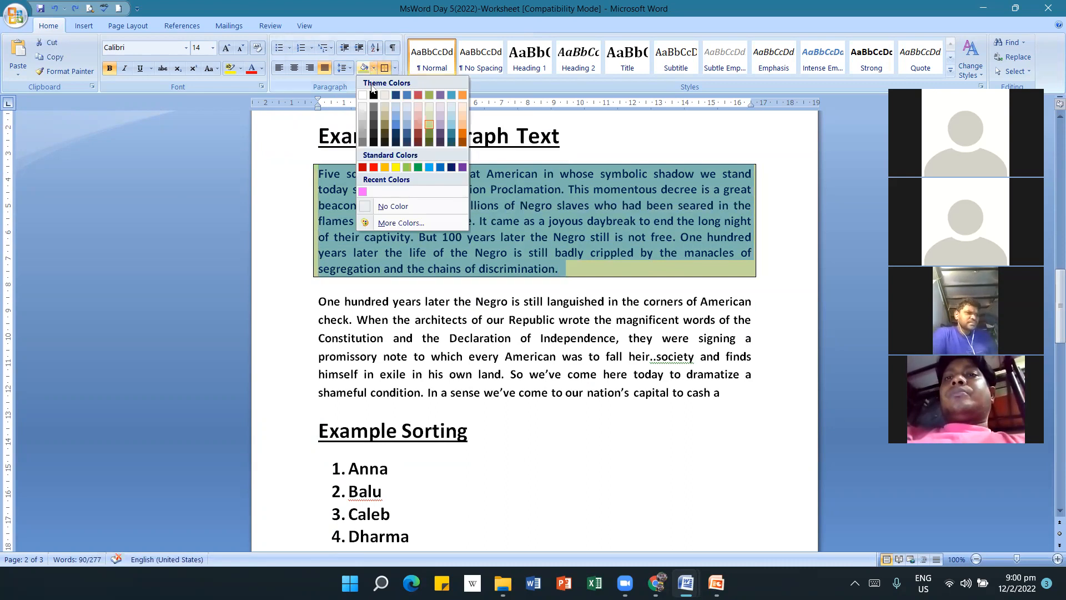
{"action": "left_click", "coordinate": [382, 207]}
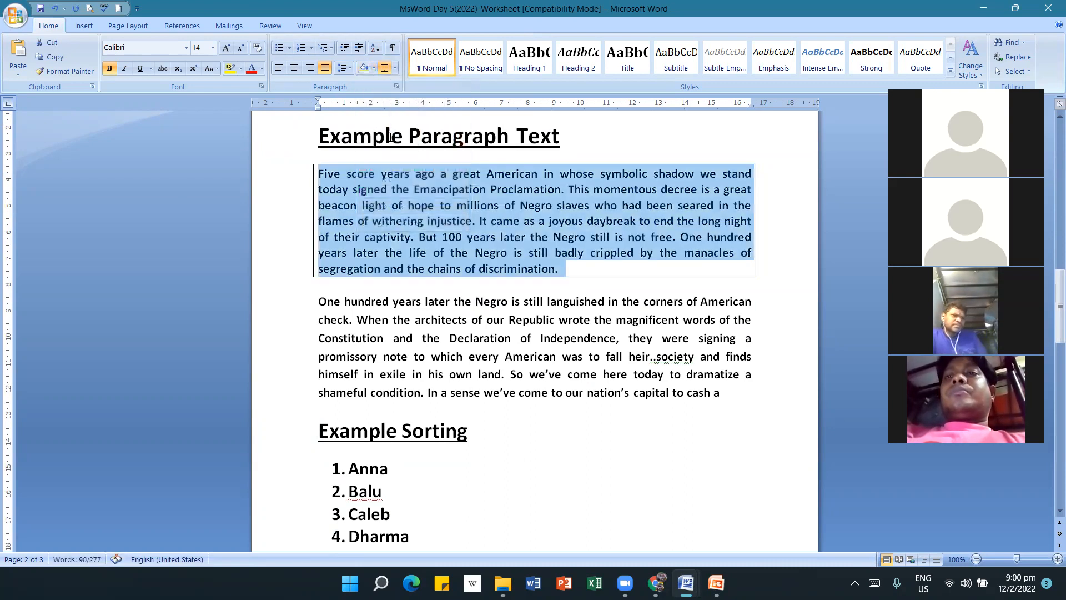
{"action": "left_click", "coordinate": [395, 68]}
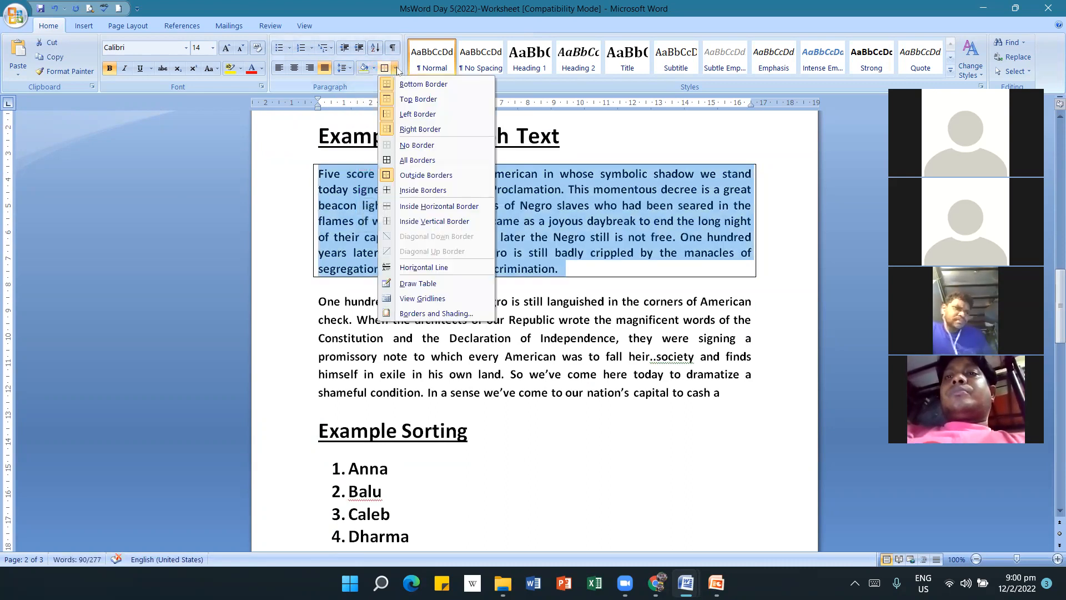
{"action": "left_click", "coordinate": [416, 144]}
{"action": "left_click", "coordinate": [502, 381]}
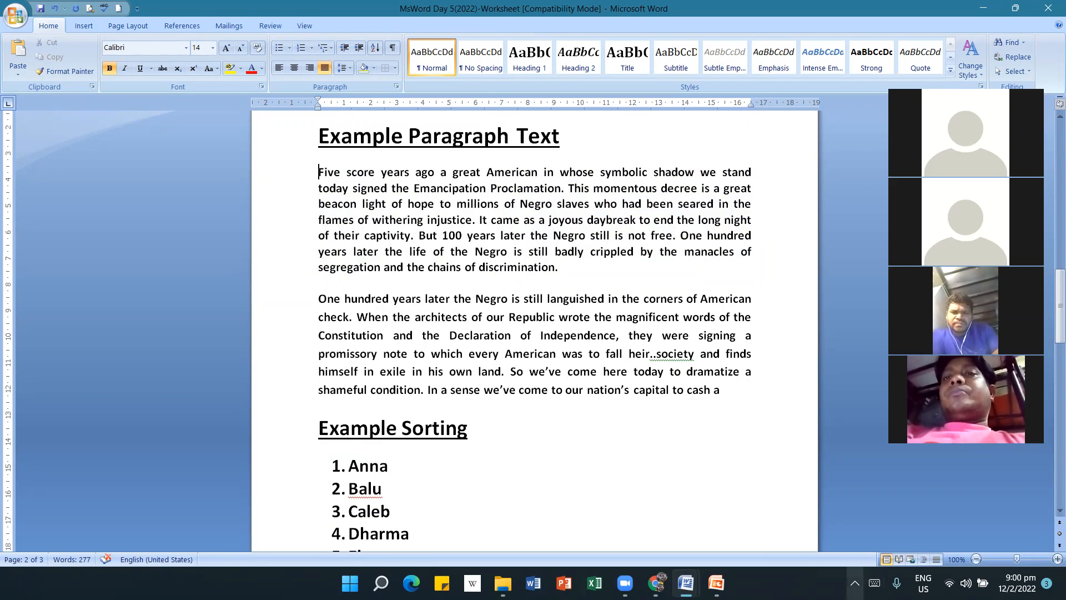
Show the on-screen keyboard briefly, try two tab indents on the "Five score years ago" paragraph, and undo both.
{"action": "left_click", "coordinate": [875, 584]}
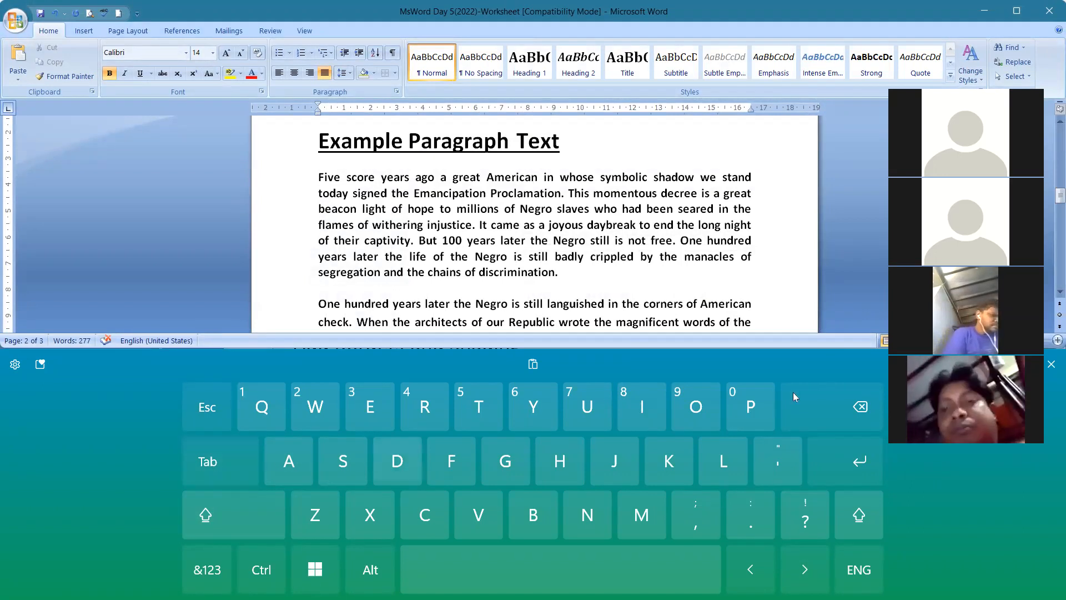
{"action": "left_click", "coordinate": [1052, 366]}
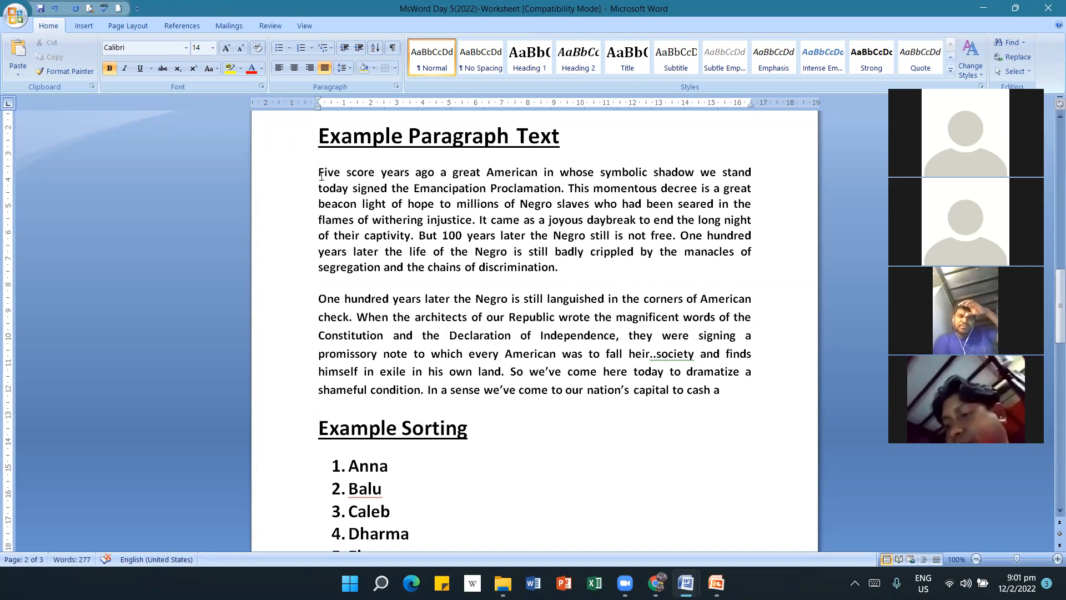
{"action": "key", "text": "Tab"}
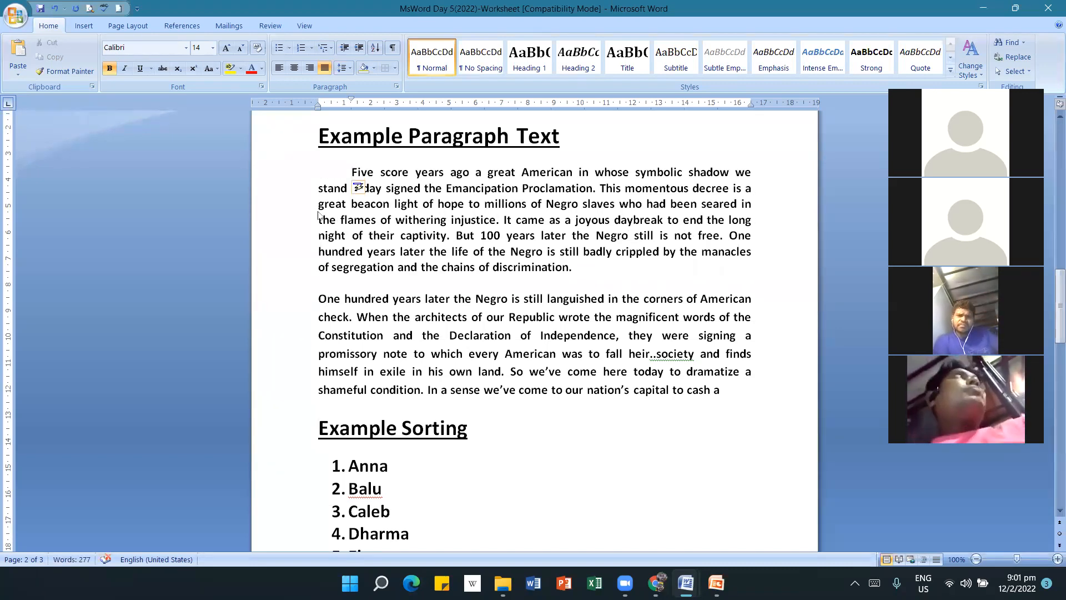
{"action": "key", "text": "Tab"}
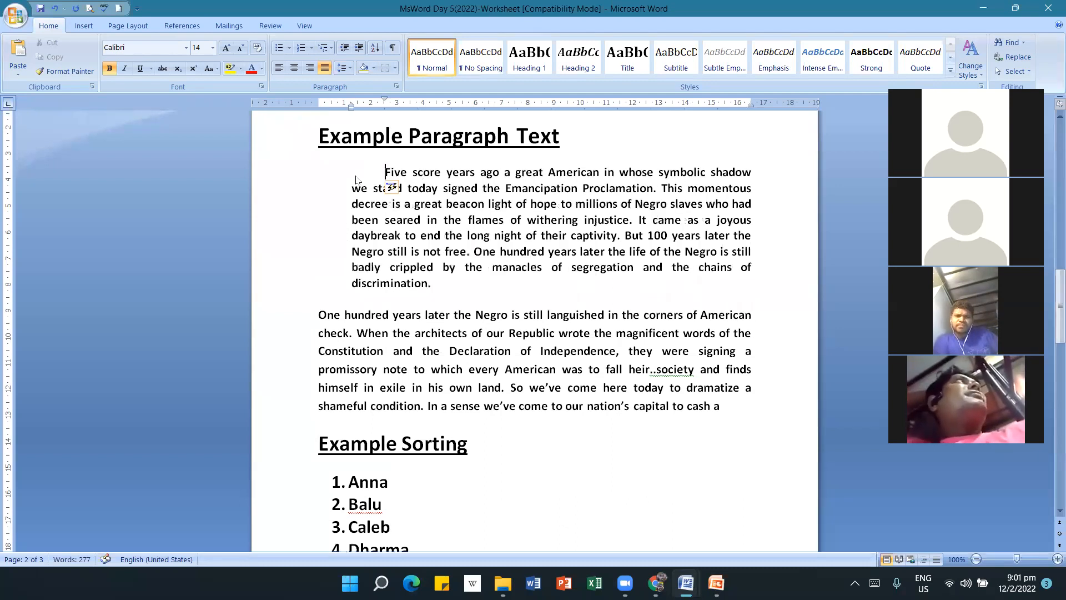
{"action": "left_click", "coordinate": [54, 8]}
{"action": "left_click", "coordinate": [53, 9]}
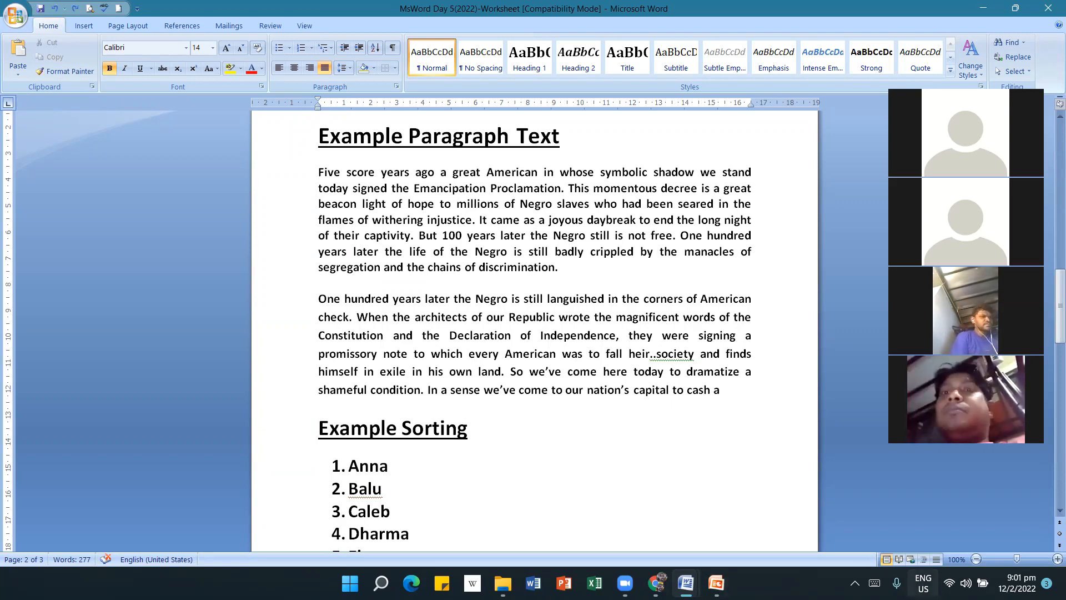
Show the on-screen keyboard again, close it, and indent the first line of the "Five score years ago" paragraph with a tab.
{"action": "left_click", "coordinate": [875, 583]}
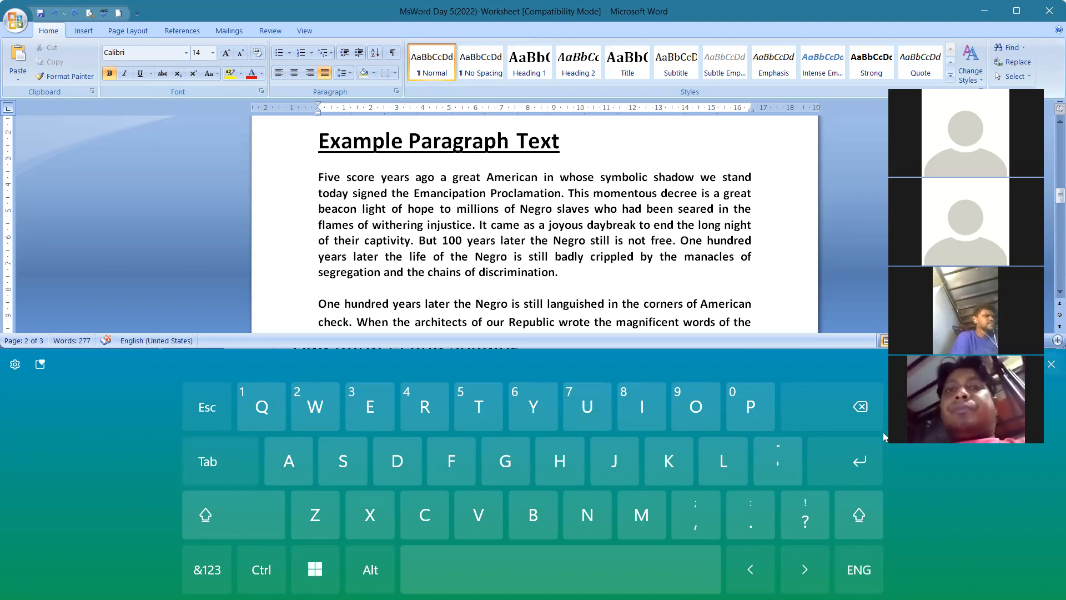
{"action": "key", "text": "Escape"}
{"action": "left_click", "coordinate": [572, 464]}
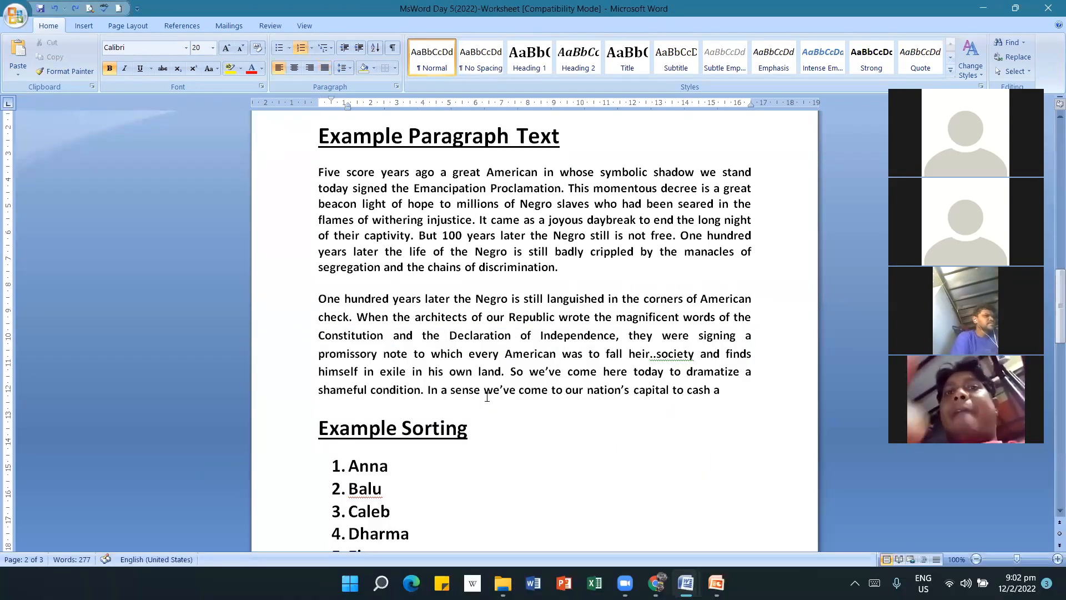
{"action": "left_click", "coordinate": [319, 170]}
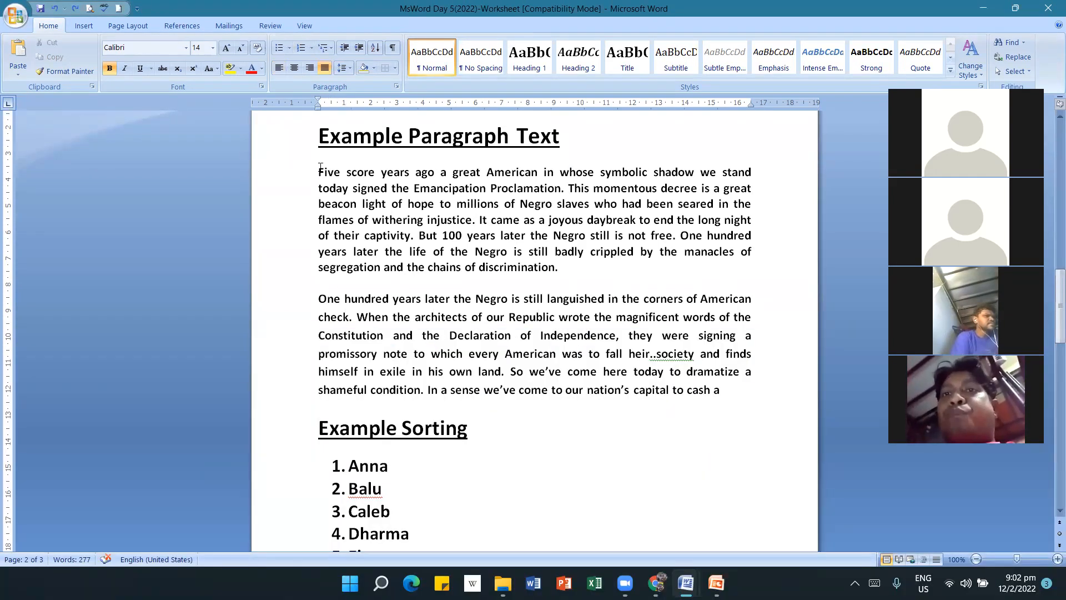
{"action": "key", "text": "Tab"}
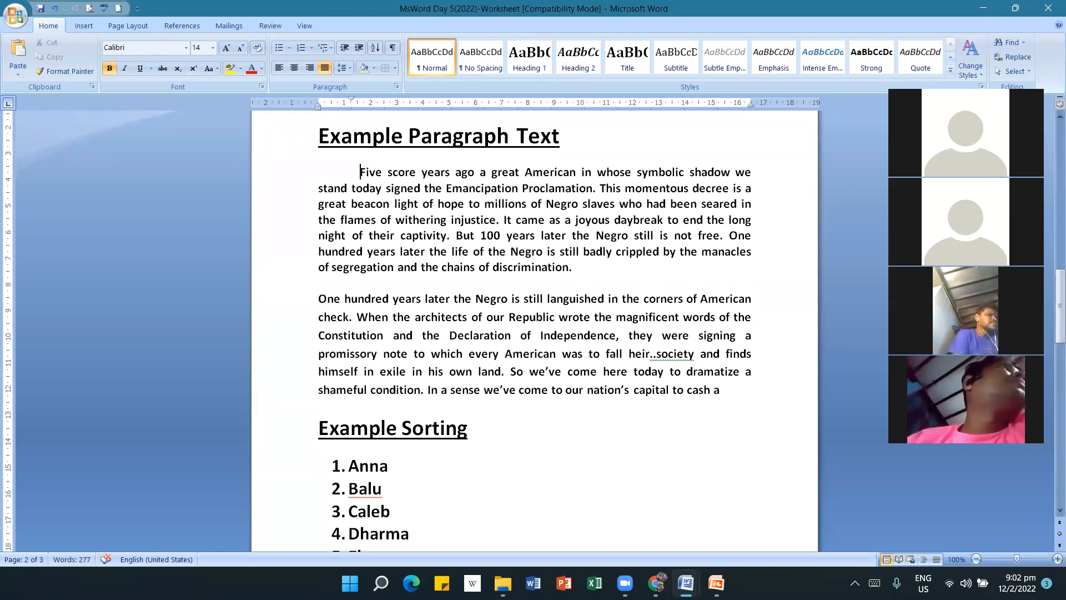
Remove the first-line indent and restore the "Five score years ago" text as its own paragraph directly below the "Example Paragraph Text" heading.
{"action": "key", "text": "BackSpace"}
{"action": "key", "text": "BackSpace"}
{"action": "key", "text": "BackSpace"}
{"action": "key", "text": "BackSpace"}
{"action": "key", "text": "BackSpace"}
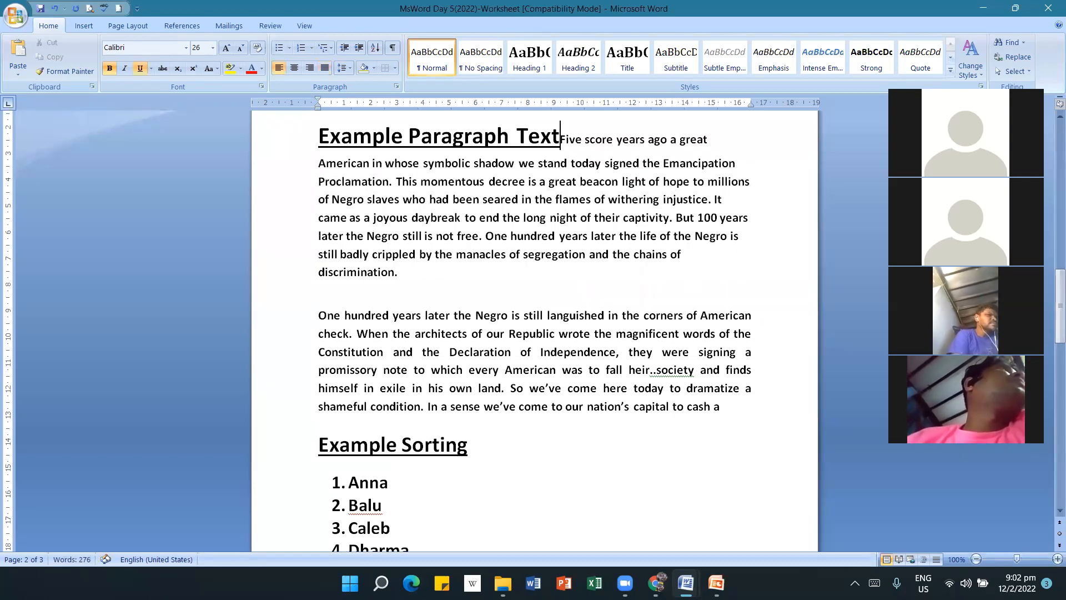
{"action": "key", "text": "Return"}
{"action": "key", "text": "Return"}
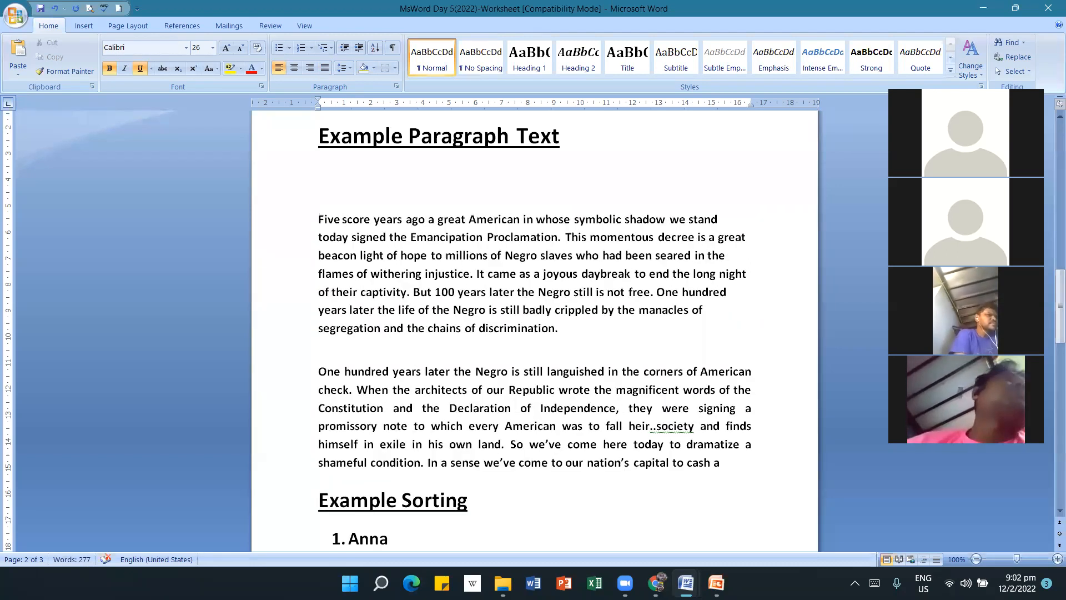
{"action": "key", "text": "BackSpace"}
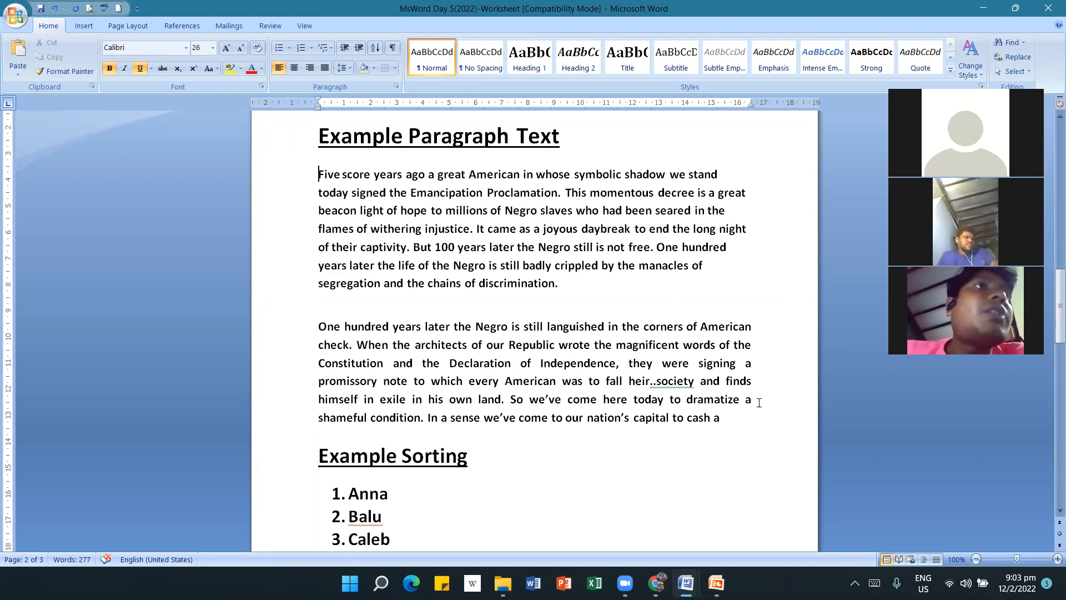
{"action": "left_click", "coordinate": [846, 401]}
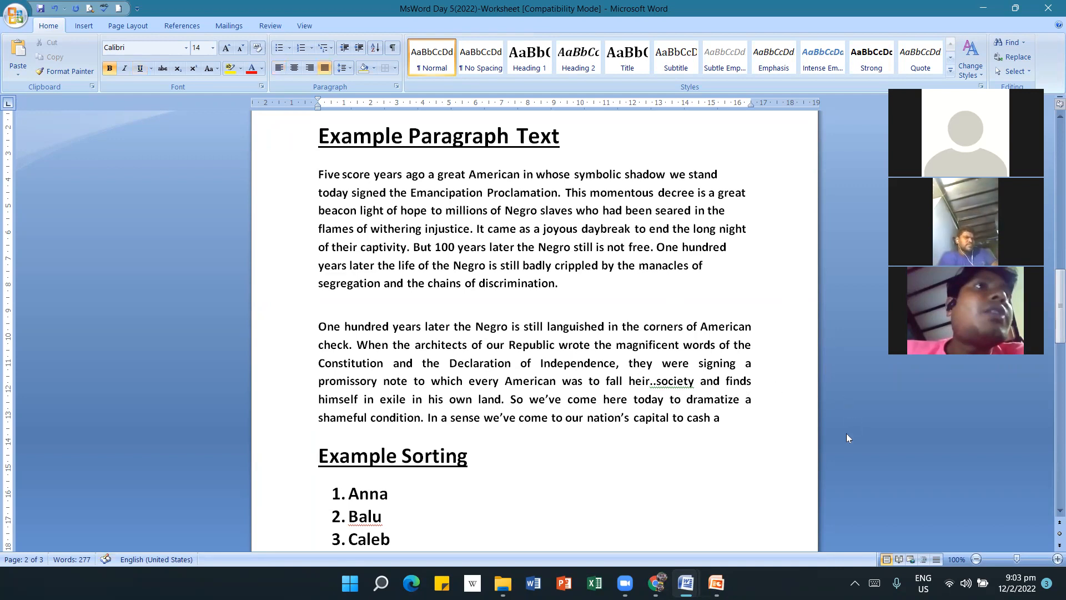
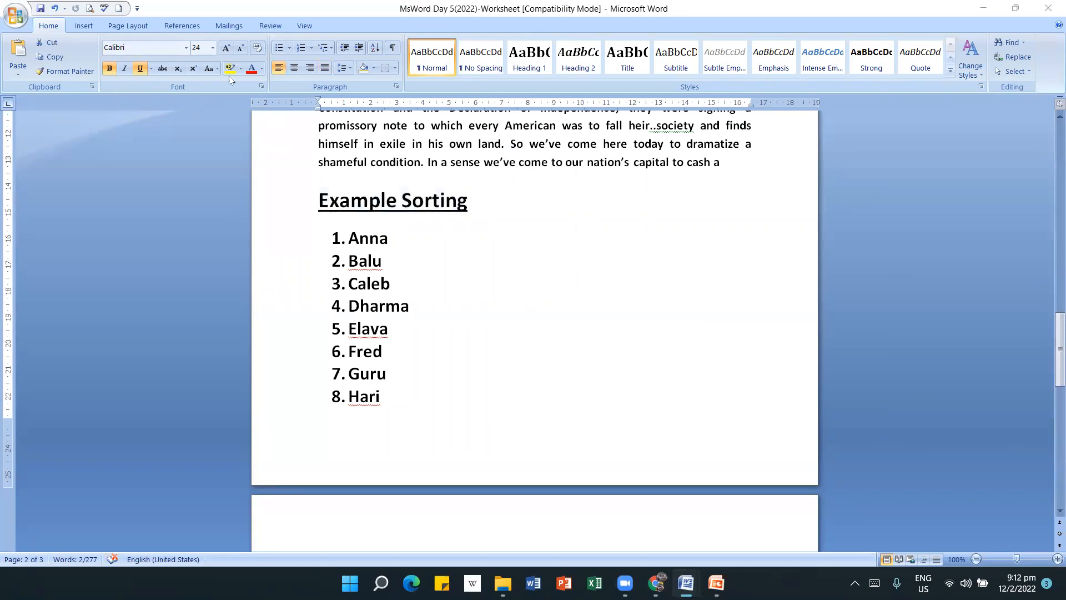
Remove the underline from the "Example Sorting" heading, reapply it, and deselect the heading.
{"action": "left_click", "coordinate": [140, 69]}
{"action": "left_click", "coordinate": [411, 306]}
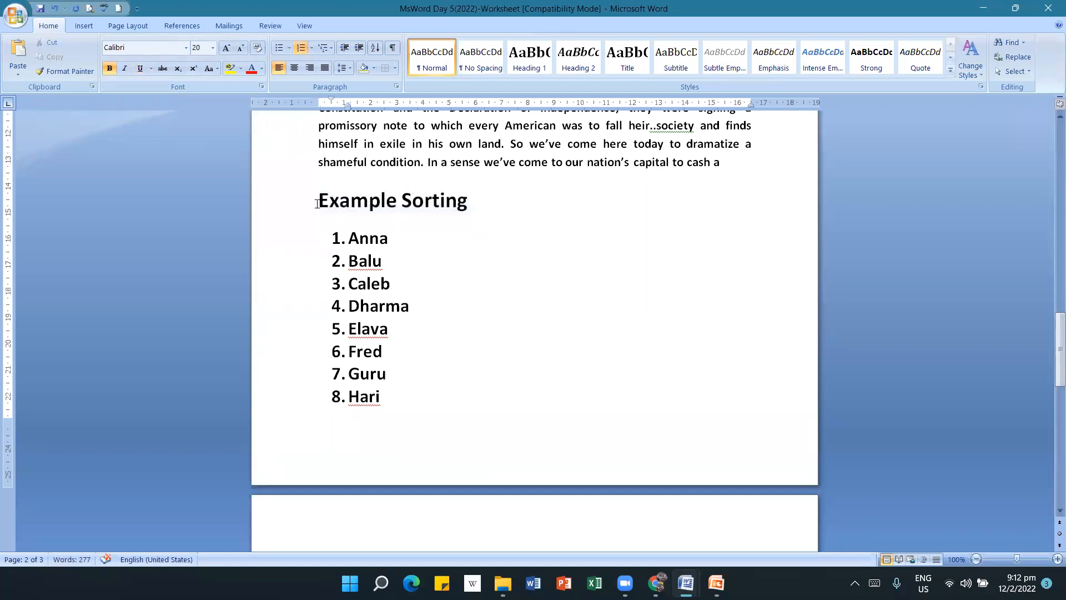
{"action": "left_click_drag", "start_coordinate": [317, 204], "coordinate": [454, 209]}
{"action": "left_click", "coordinate": [140, 70]}
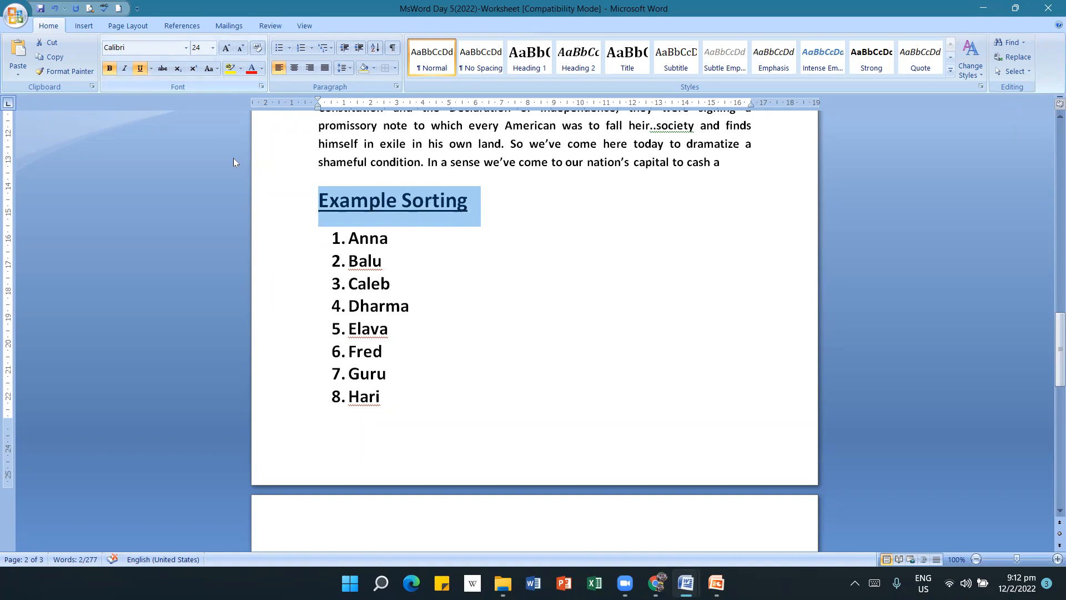
{"action": "left_click", "coordinate": [587, 409]}
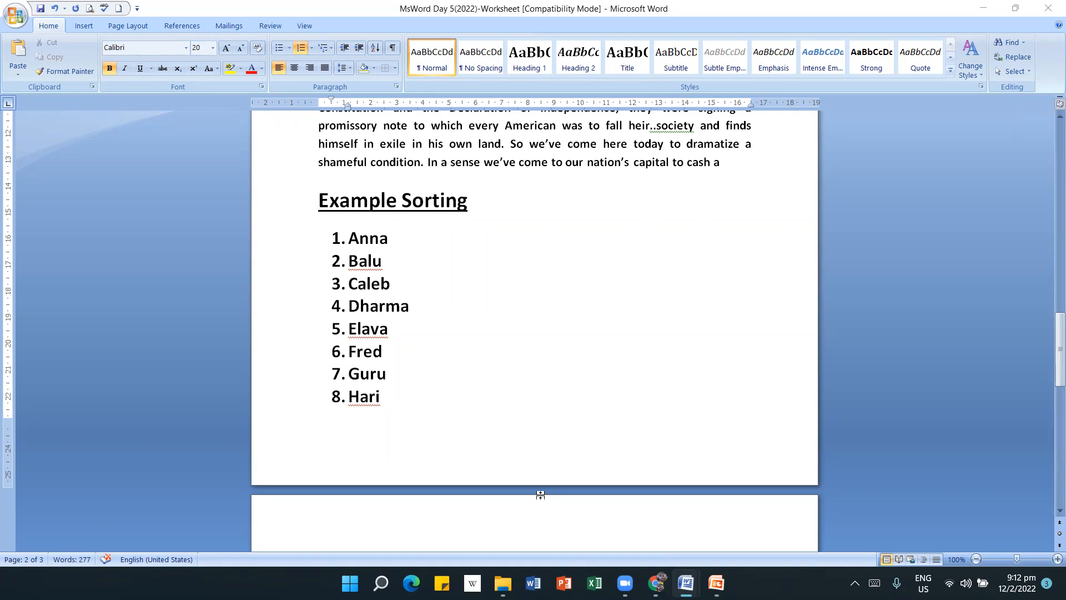
Look over the Format Painter section with its examples on the page after the sorting list.
{"action": "scroll", "coordinate": [541, 267], "scroll_direction": "down", "scroll_amount": 4}
{"action": "scroll", "coordinate": [504, 273], "scroll_direction": "down", "scroll_amount": 6}
{"action": "scroll", "coordinate": [506, 284], "scroll_direction": "up", "scroll_amount": 5}
{"action": "scroll", "coordinate": [504, 284], "scroll_direction": "up", "scroll_amount": 5}
{"action": "scroll", "coordinate": [505, 295], "scroll_direction": "down", "scroll_amount": 4}
{"action": "scroll", "coordinate": [505, 303], "scroll_direction": "down", "scroll_amount": 4}
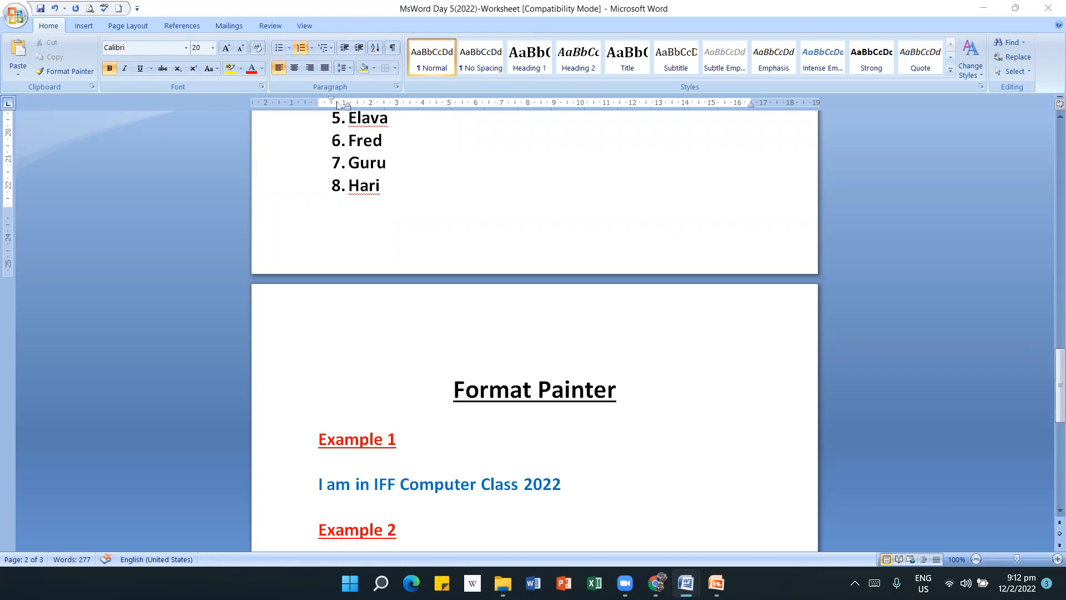
Adjust the default tab stop distance in the tab settings for the last item of the numbered list.
{"action": "left_click", "coordinate": [395, 87]}
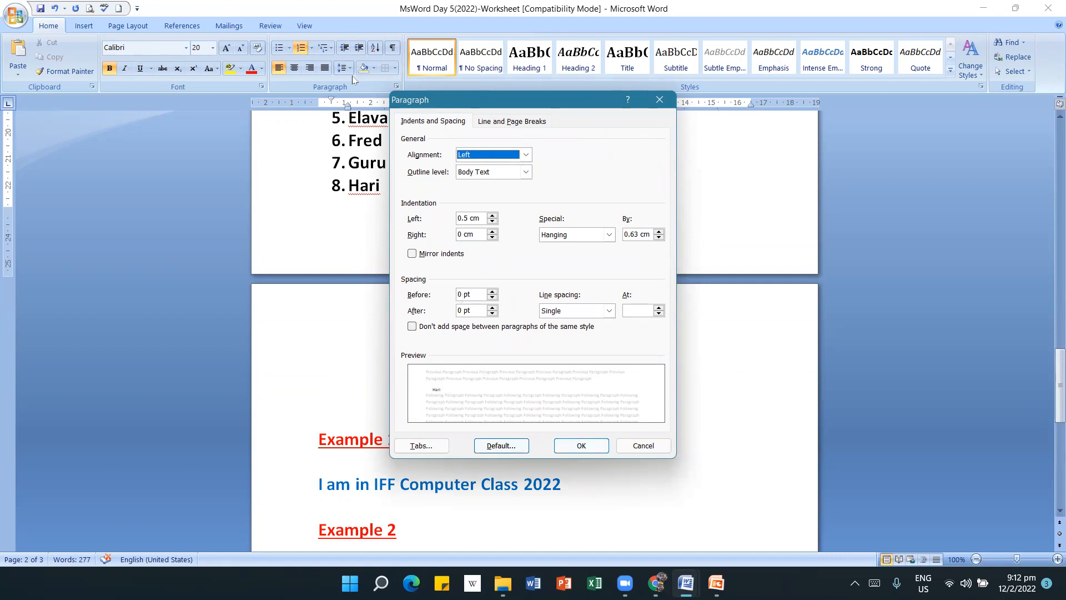
{"action": "left_click", "coordinate": [421, 445]}
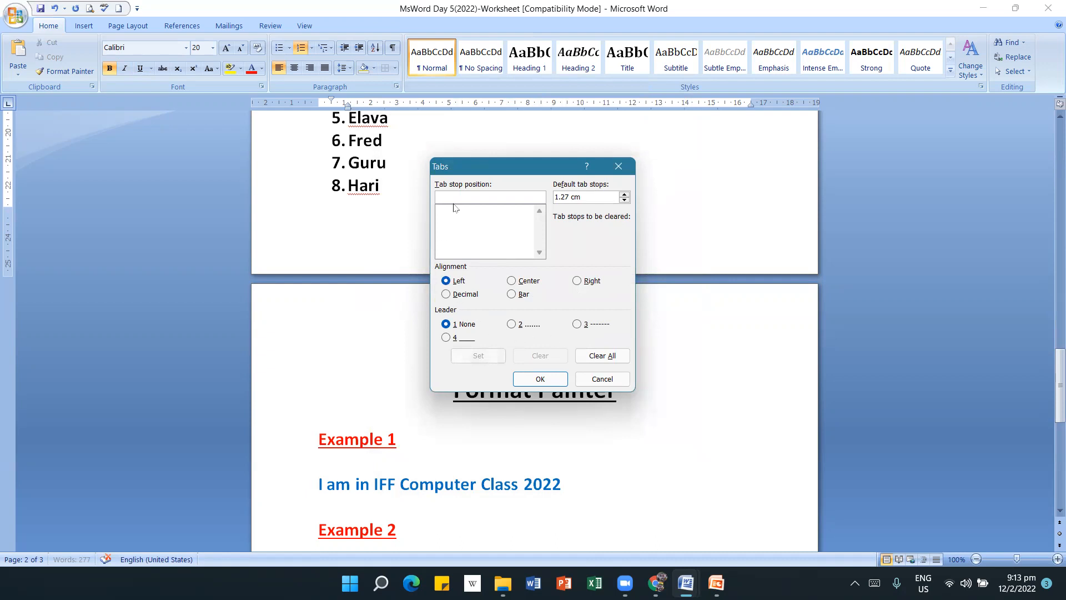
{"action": "left_click", "coordinate": [624, 200]}
{"action": "left_click", "coordinate": [624, 196]}
{"action": "left_click", "coordinate": [625, 196]}
{"action": "left_click", "coordinate": [541, 380]}
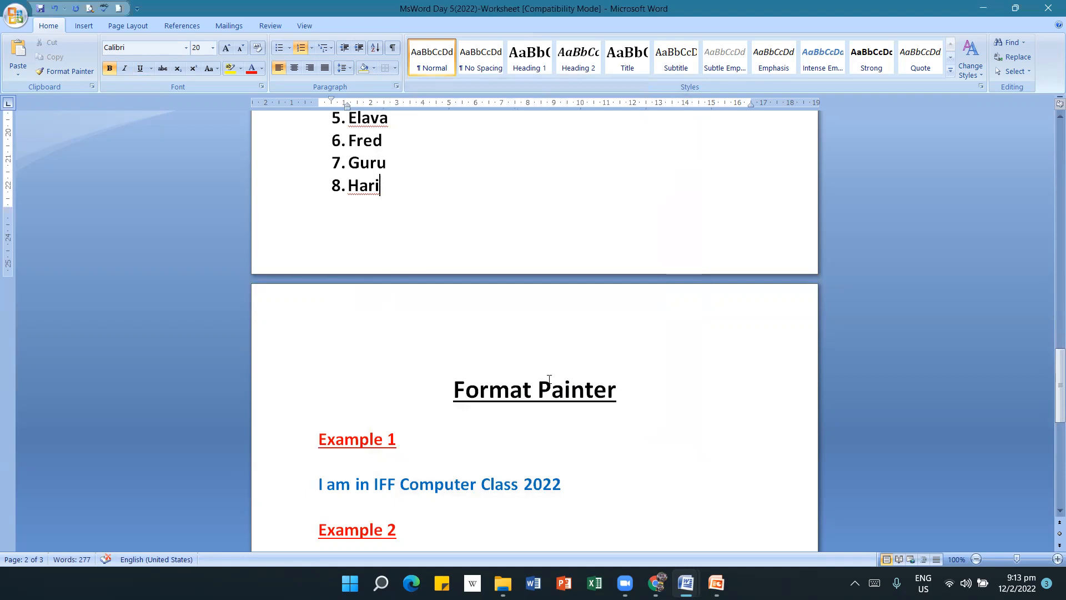
Try out the tab spacing by inserting tabs after the last item of the numbered list.
{"action": "key", "text": "Tab"}
{"action": "key", "text": "Tab"}
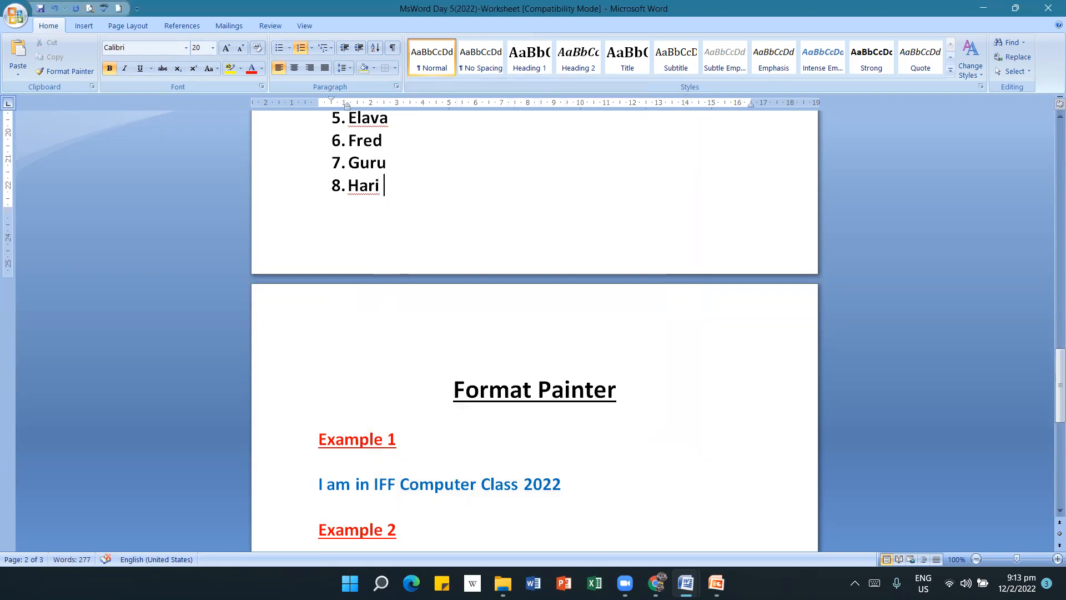
{"action": "key", "text": "Tab"}
{"action": "key", "text": "Tab"}
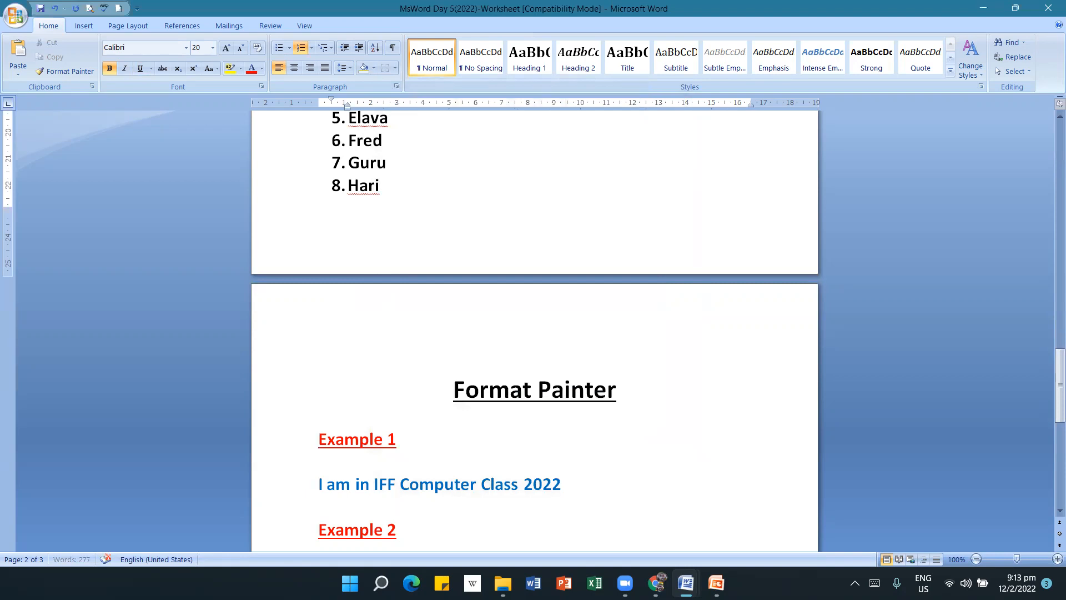
{"action": "key", "text": "Tab"}
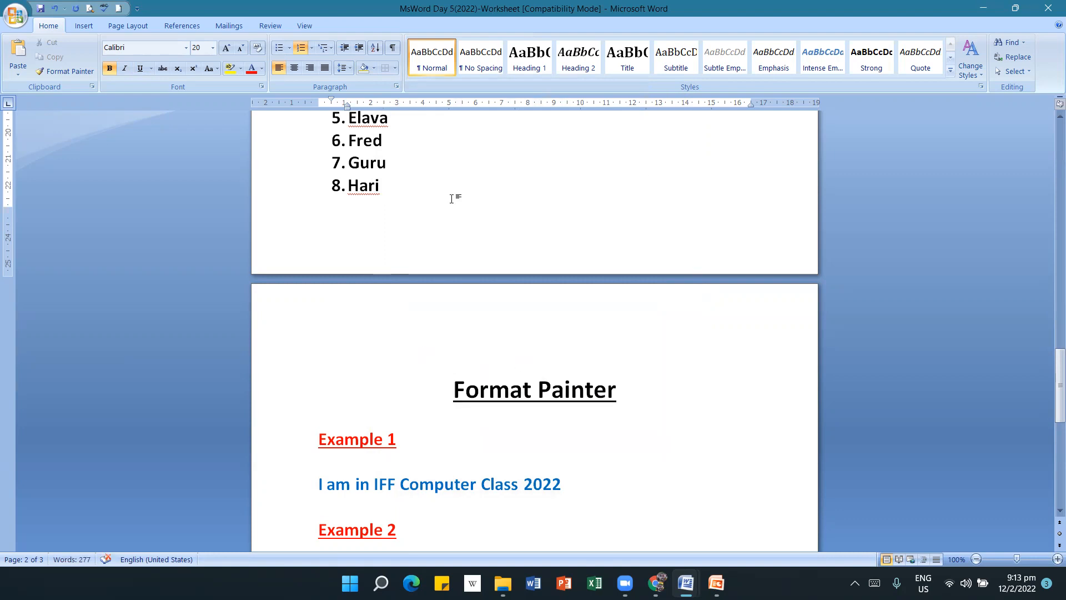
{"action": "left_click", "coordinate": [397, 87]}
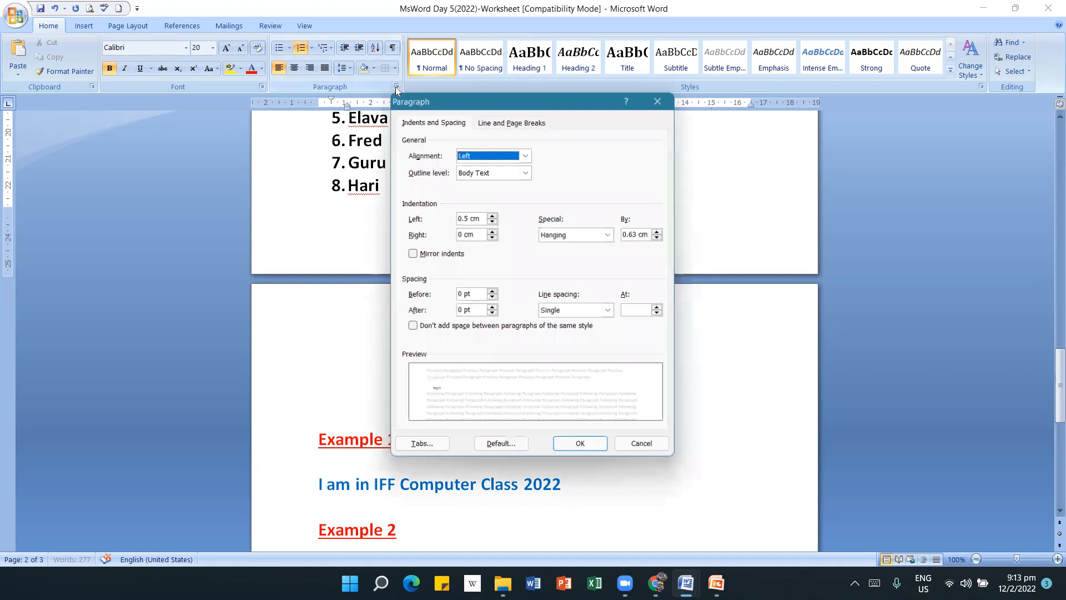
{"action": "left_click", "coordinate": [633, 447]}
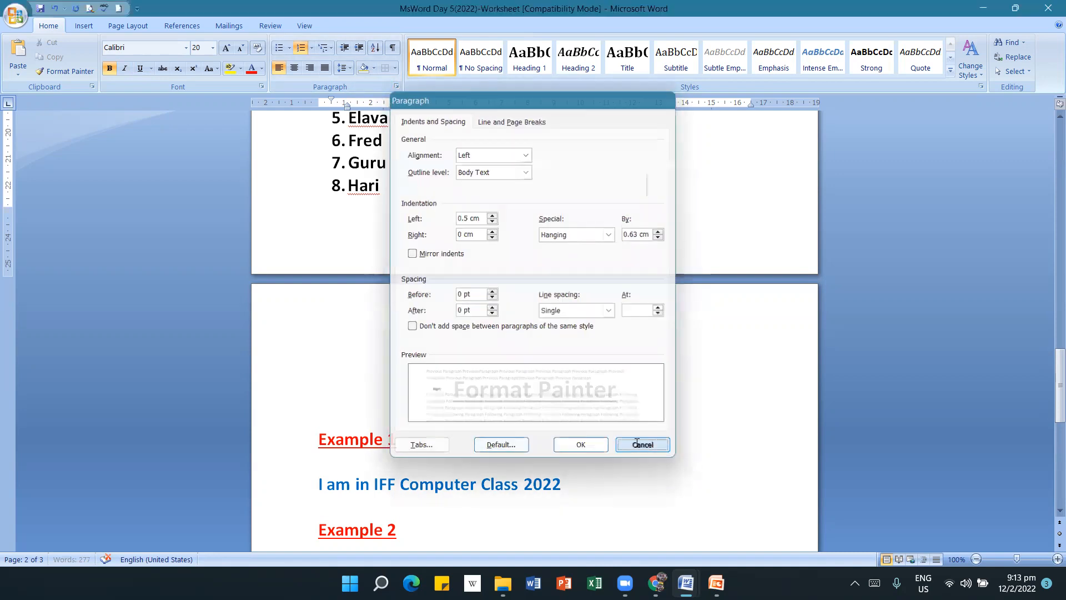
{"action": "left_click", "coordinate": [630, 457]}
Highlight the "Format Painter" heading in yellow and deselect it.
{"action": "scroll", "coordinate": [622, 422], "scroll_direction": "down", "scroll_amount": 5}
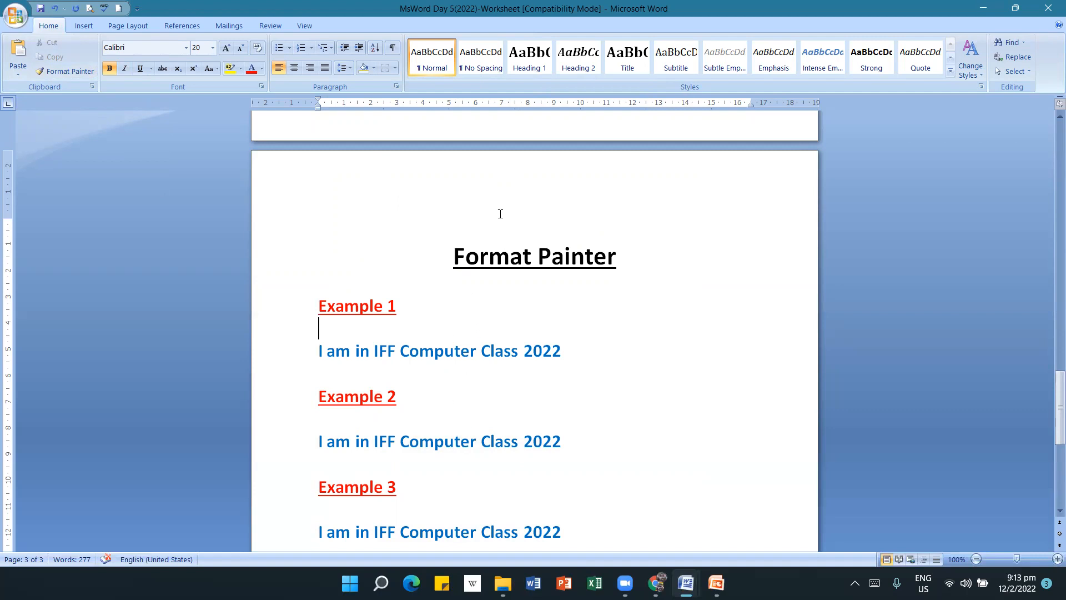
{"action": "left_click", "coordinate": [72, 73]}
{"action": "scroll", "coordinate": [594, 303], "scroll_direction": "down", "scroll_amount": 1}
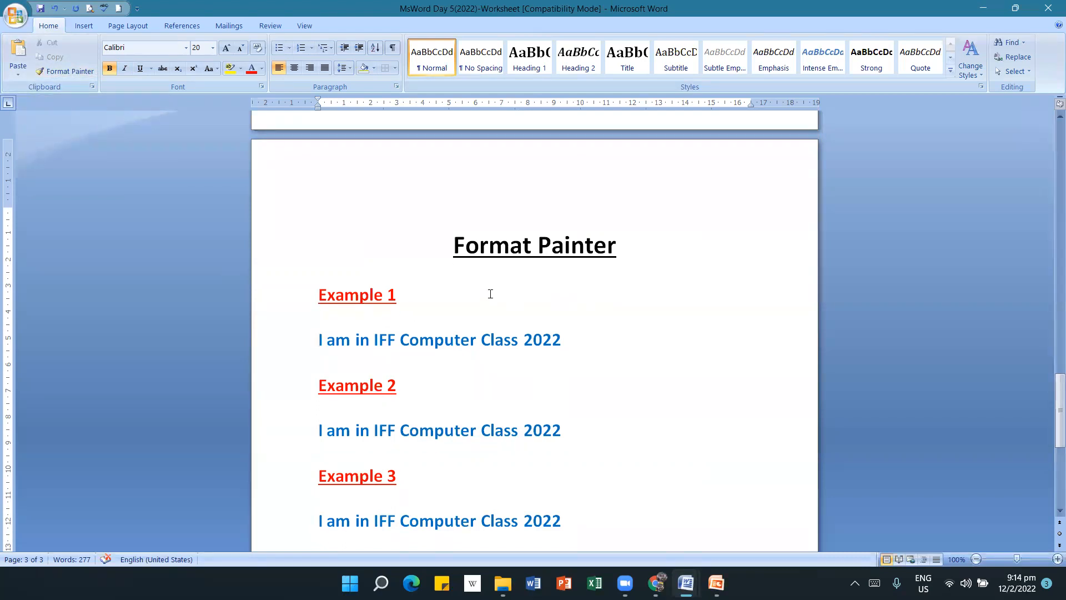
{"action": "left_click_drag", "start_coordinate": [636, 245], "coordinate": [479, 251]}
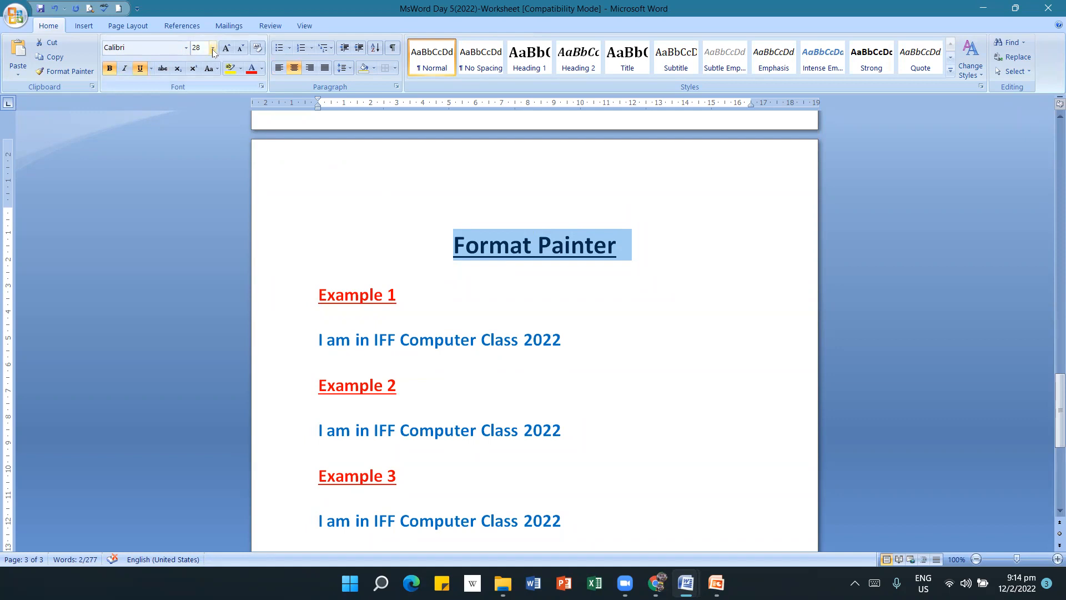
{"action": "left_click", "coordinate": [231, 70]}
{"action": "left_click", "coordinate": [713, 437]}
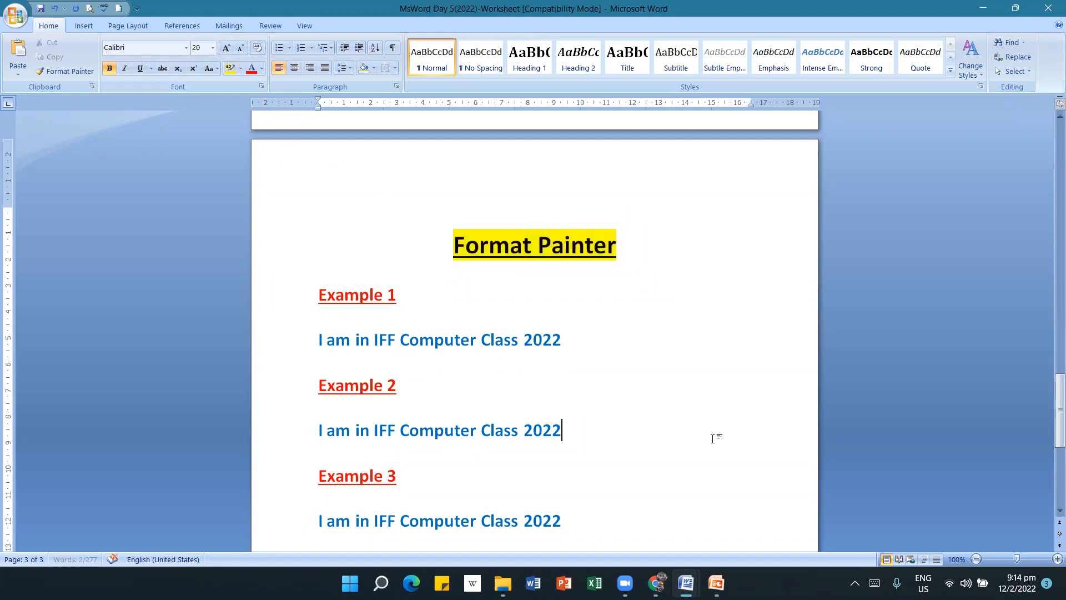
{"action": "left_click", "coordinate": [616, 375]}
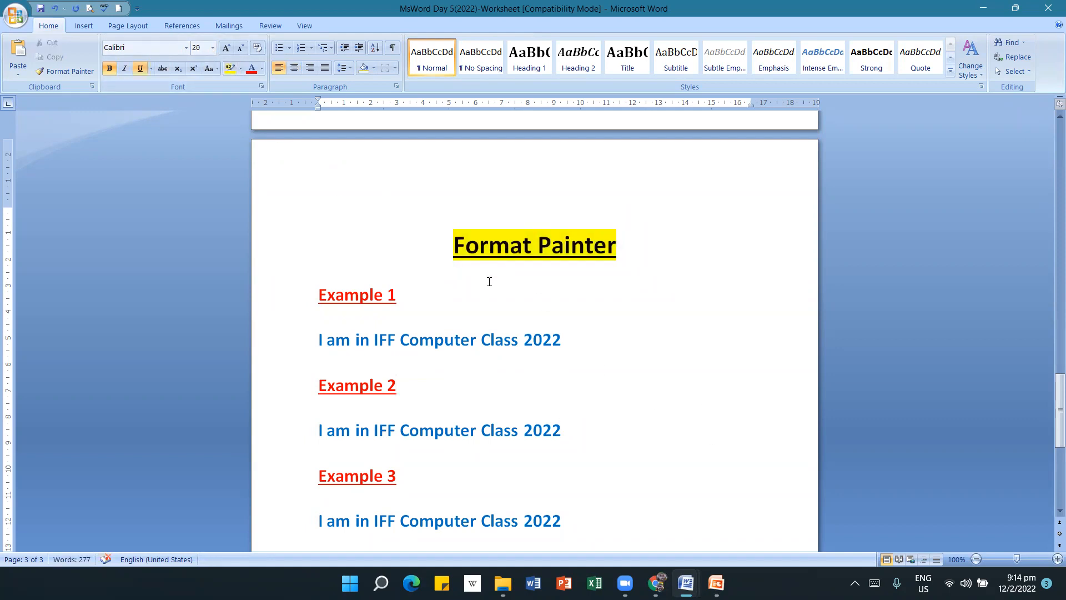
{"action": "left_click", "coordinate": [585, 285]}
Copy the "Format Painter" heading's formatting onto the "I am in IFF Computer Class 2022" line under Example 1 with Format Painter.
{"action": "left_click_drag", "start_coordinate": [627, 245], "coordinate": [478, 247]}
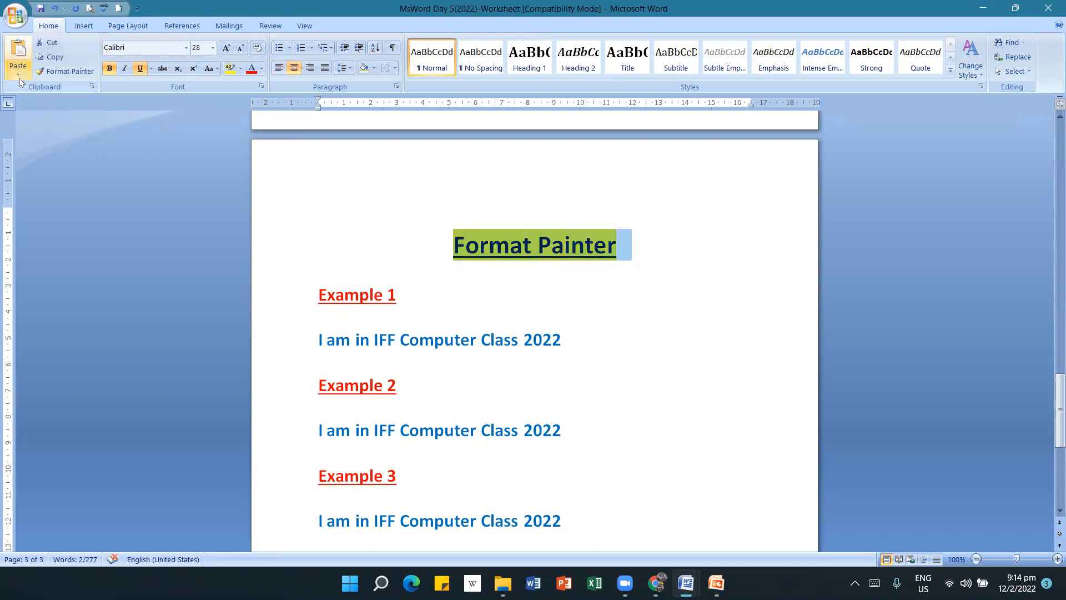
{"action": "left_click", "coordinate": [74, 71]}
{"action": "left_click", "coordinate": [73, 71]}
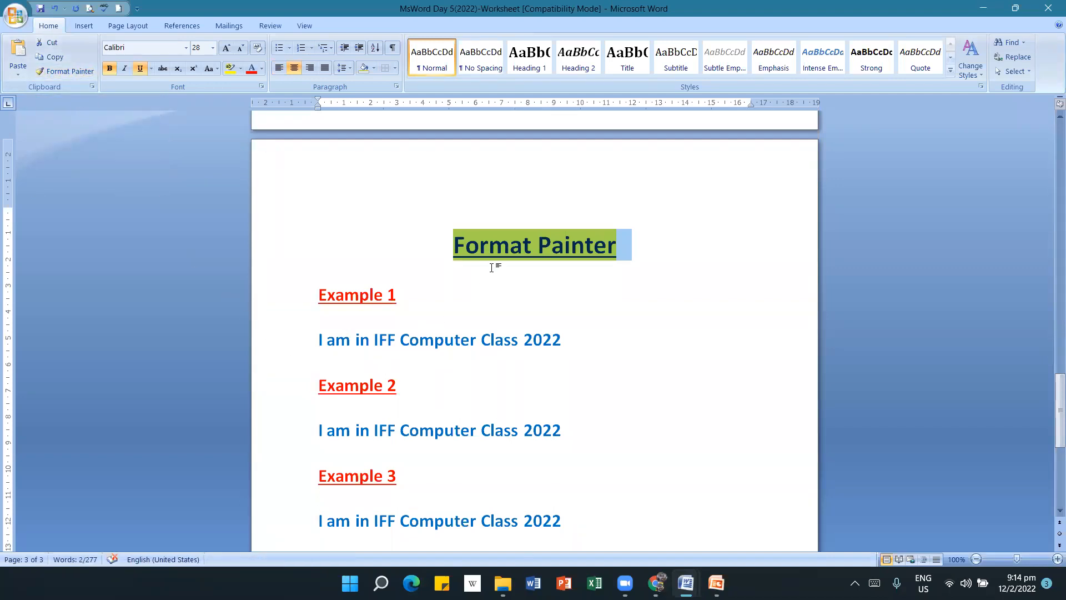
{"action": "left_click", "coordinate": [83, 71]}
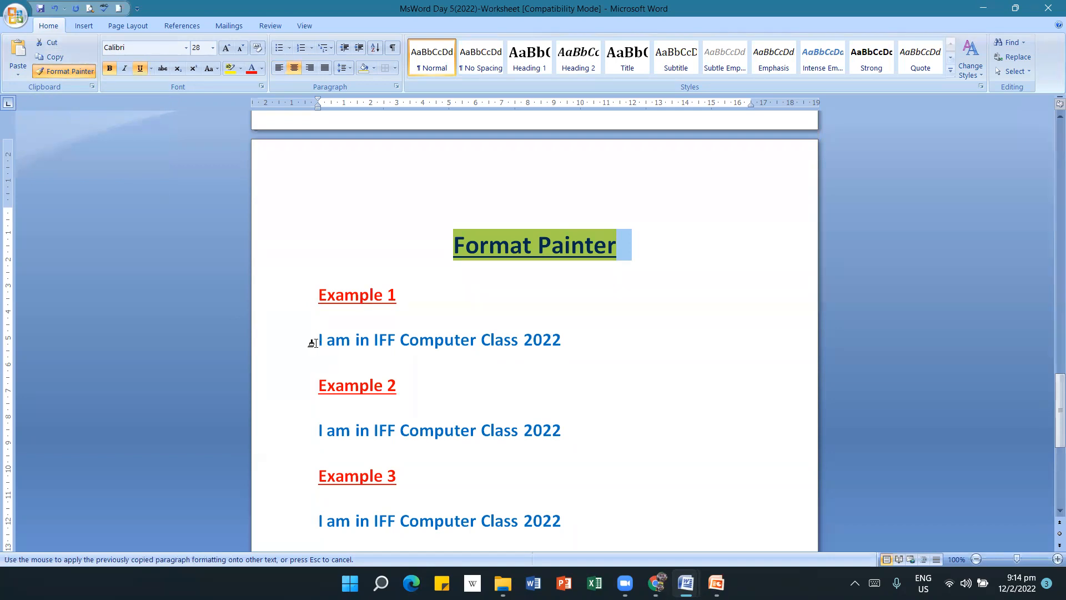
{"action": "mouse_move", "coordinate": [314, 341]}
{"action": "left_mouse_down"}
{"action": "mouse_move", "coordinate": [519, 358]}
{"action": "mouse_move", "coordinate": [578, 345]}
{"action": "left_mouse_up"}
{"action": "left_click", "coordinate": [592, 345]}
{"action": "left_click", "coordinate": [570, 386]}
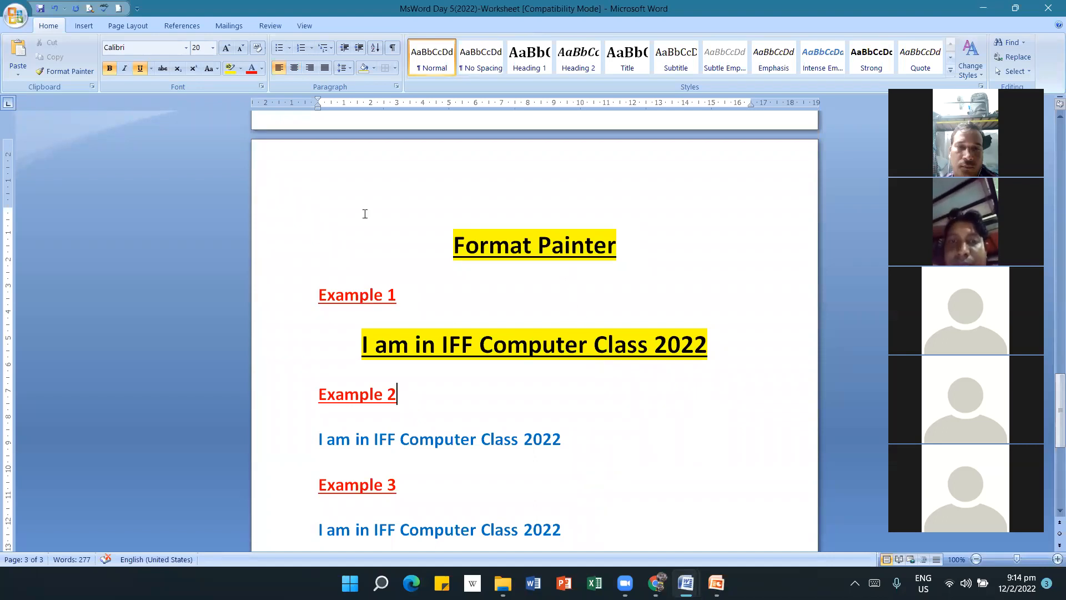
Undo the formatting painted onto the Example 1 line and deselect the text.
{"action": "left_click", "coordinate": [453, 251]}
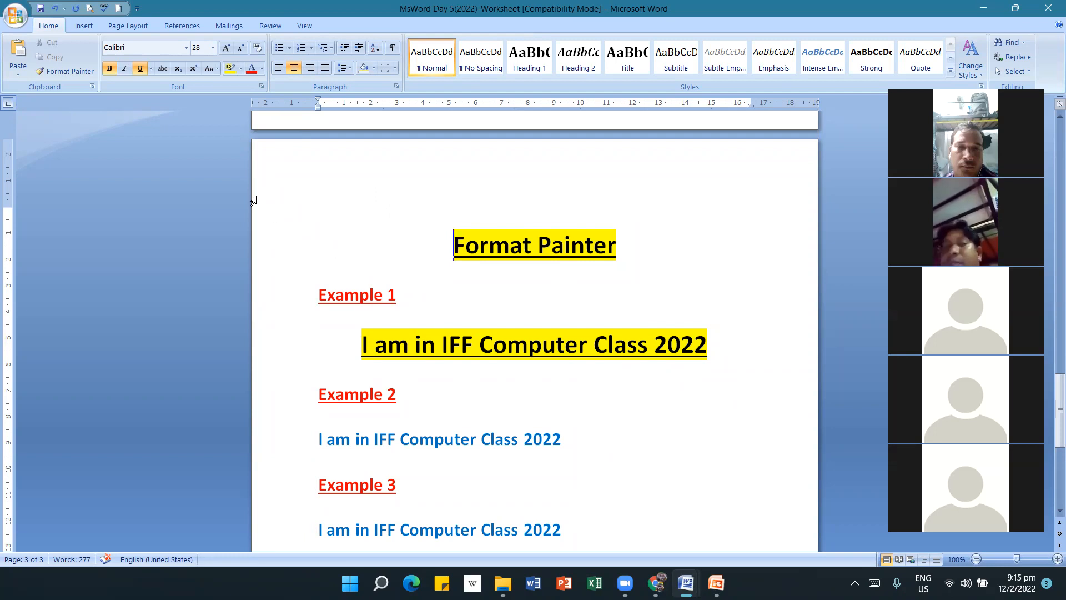
{"action": "left_click", "coordinate": [54, 10]}
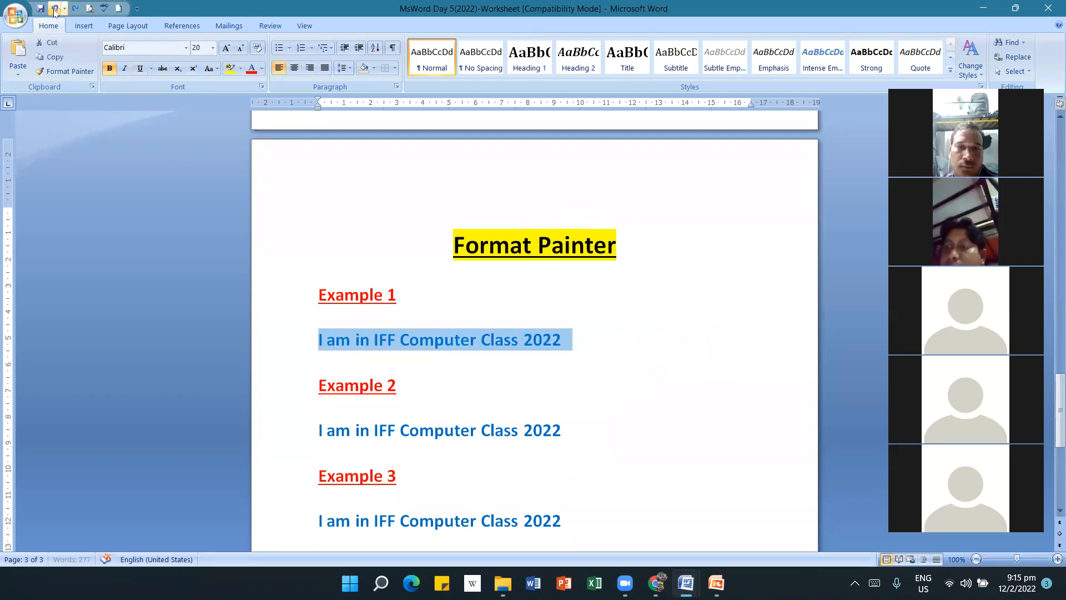
{"action": "left_click", "coordinate": [559, 401]}
Format the Example 1 line manually by centring it and highlighting it in yellow, and try to underline it.
{"action": "left_click", "coordinate": [320, 335]}
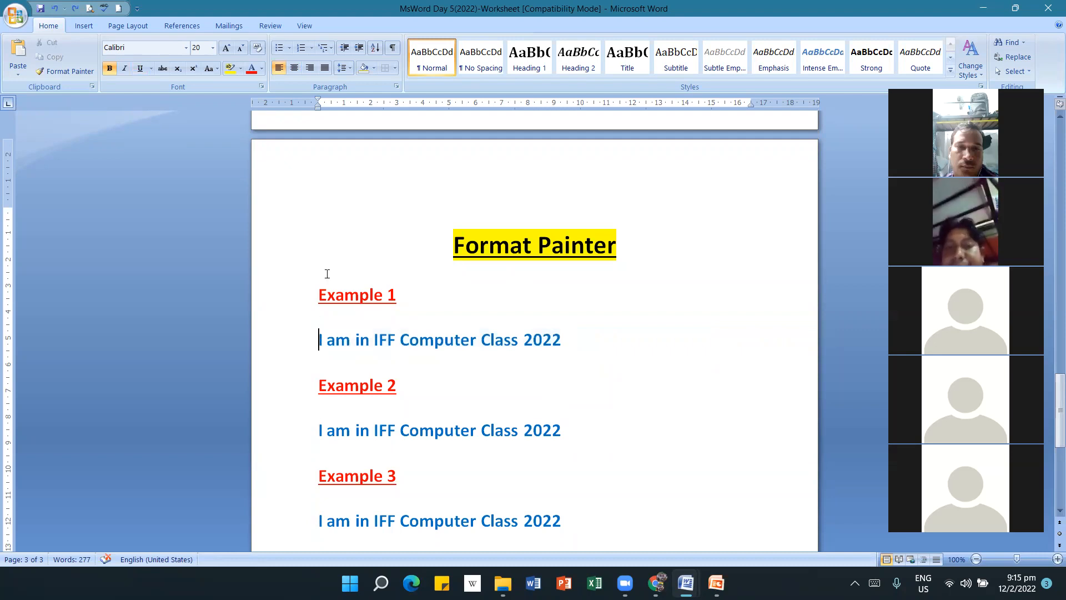
{"action": "key", "text": "ctrl+e"}
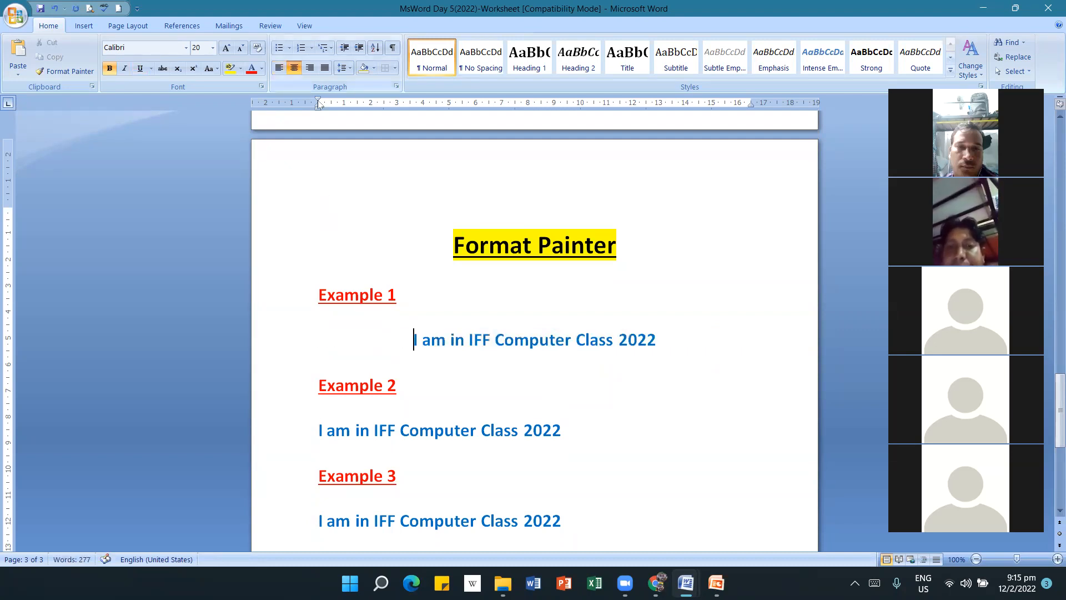
{"action": "left_click_drag", "start_coordinate": [515, 341], "coordinate": [656, 342]}
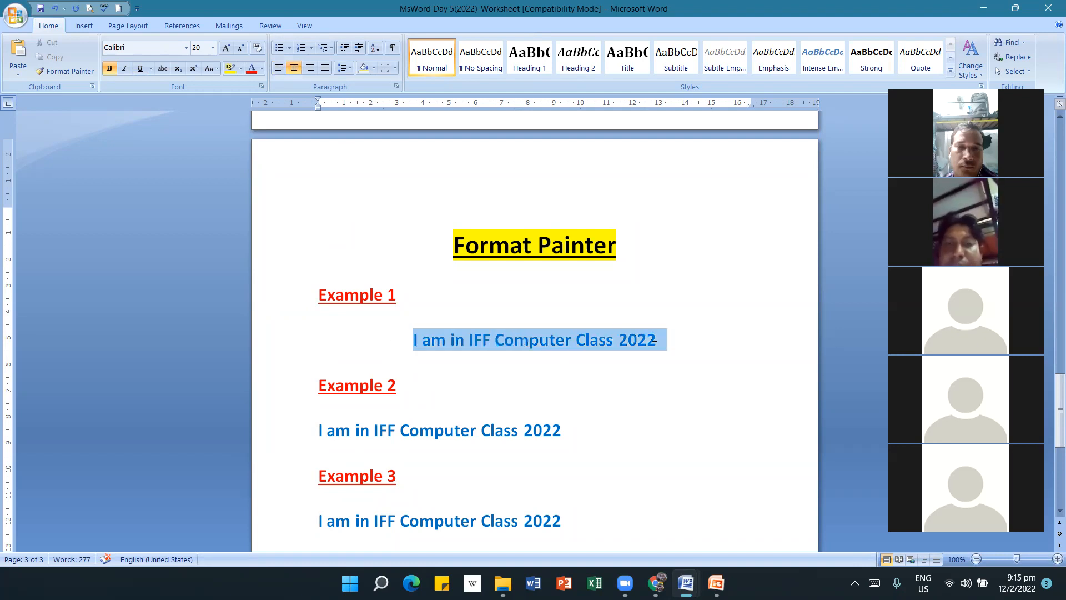
{"action": "left_click", "coordinate": [229, 70]}
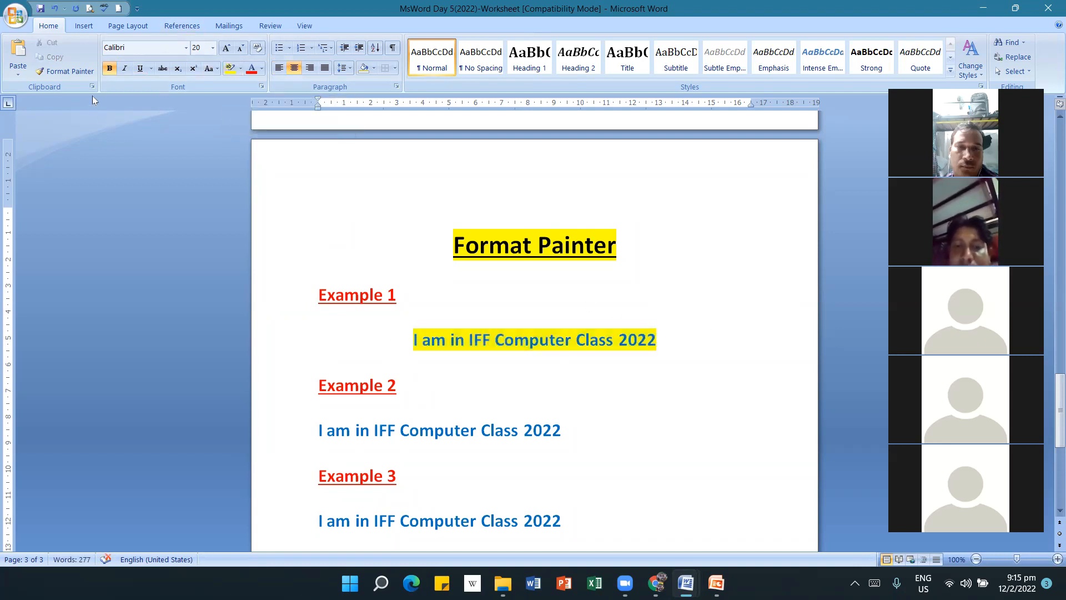
{"action": "left_click", "coordinate": [140, 69]}
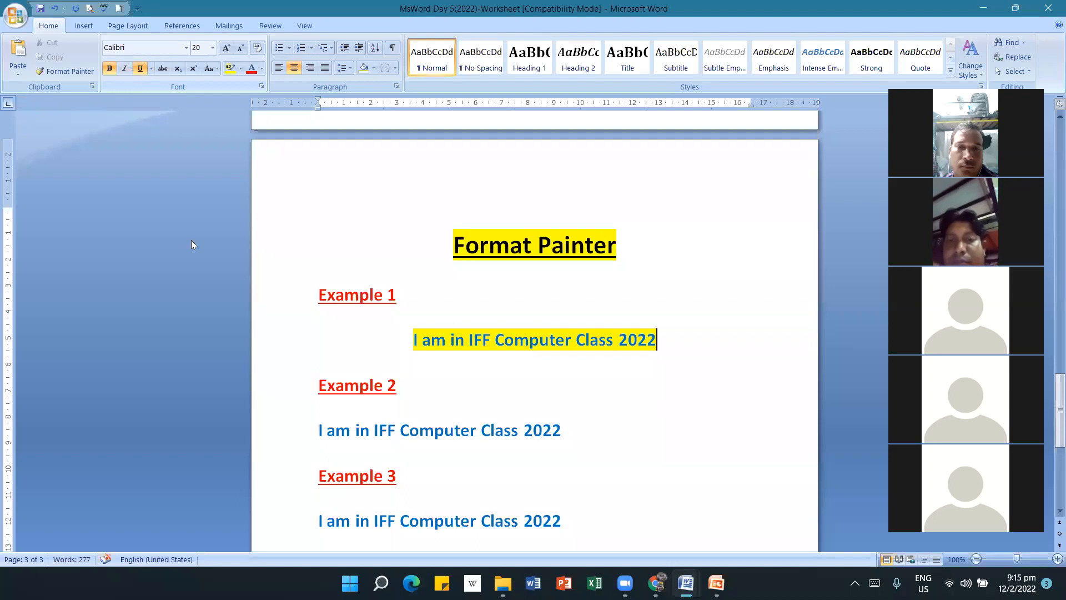
{"action": "left_click", "coordinate": [526, 430]}
{"action": "left_click", "coordinate": [520, 404]}
{"action": "left_click", "coordinate": [519, 387]}
{"action": "left_click", "coordinate": [524, 341]}
{"action": "left_click_drag", "start_coordinate": [673, 338], "coordinate": [413, 337]}
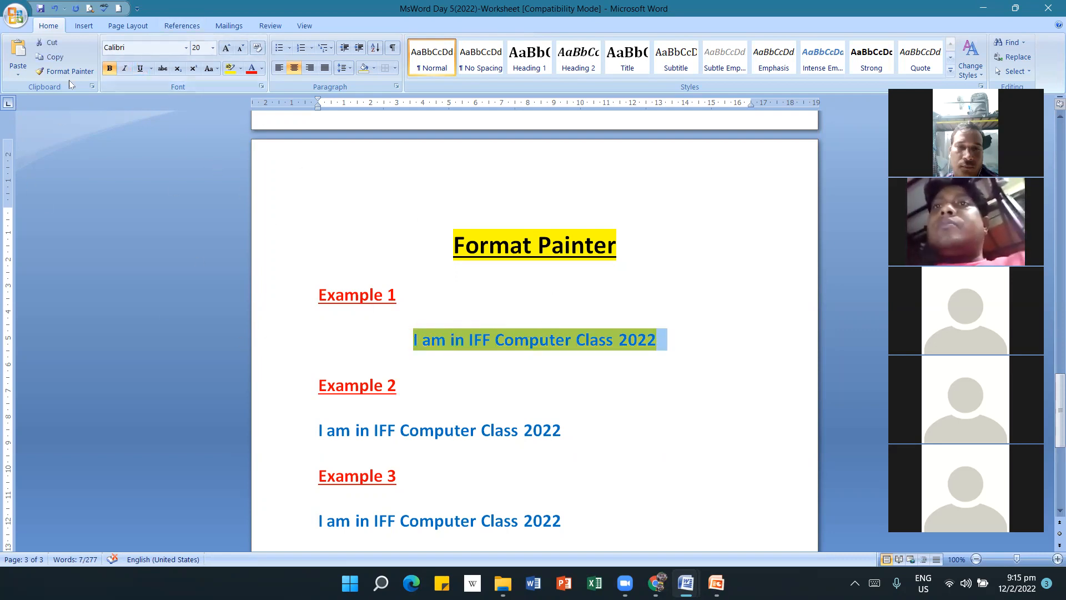
Undo the manual centring and yellow highlight on the Example 1 line.
{"action": "left_click", "coordinate": [54, 8]}
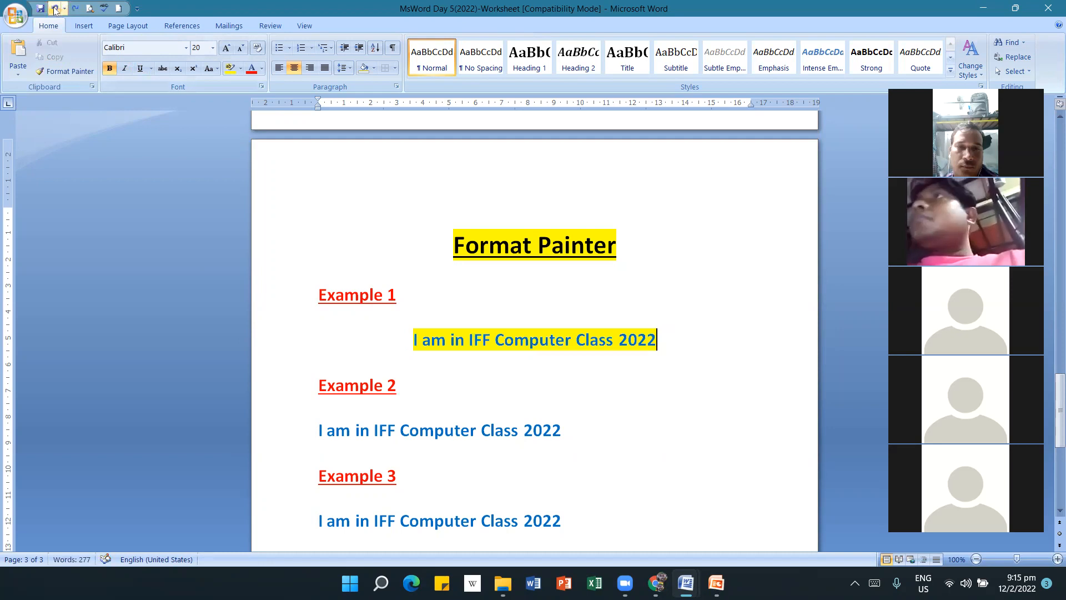
{"action": "left_click", "coordinate": [55, 9]}
{"action": "left_click", "coordinate": [55, 9]}
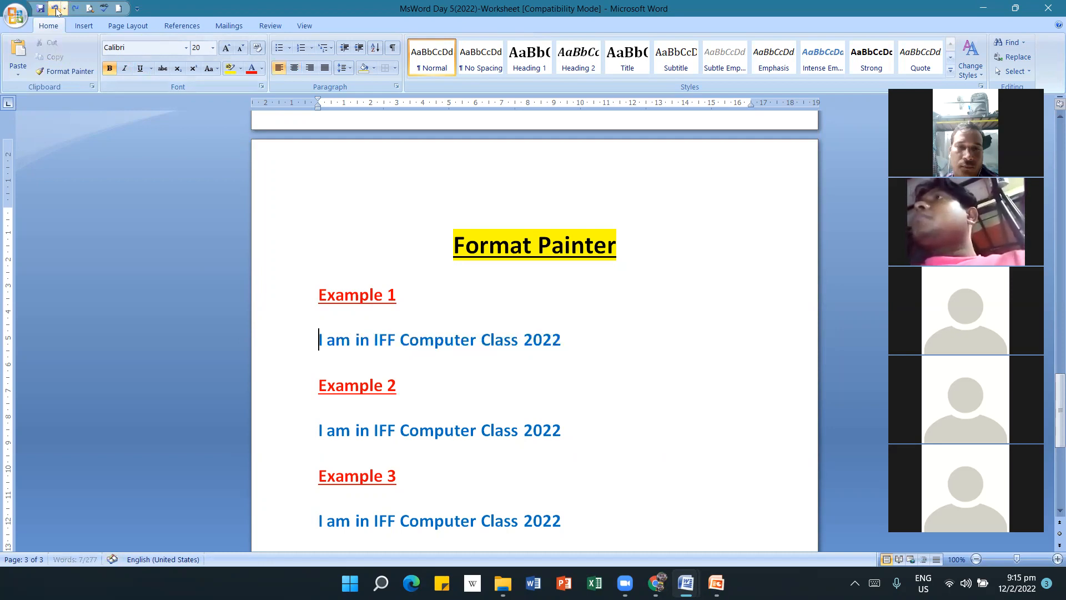
Use Format Painter to apply the "Format Painter" heading's formatting to the text line under Example 1.
{"action": "left_click", "coordinate": [637, 339]}
{"action": "mouse_move", "coordinate": [614, 237]}
{"action": "left_mouse_down"}
{"action": "mouse_move", "coordinate": [323, 272]}
{"action": "mouse_move", "coordinate": [460, 259]}
{"action": "left_mouse_up"}
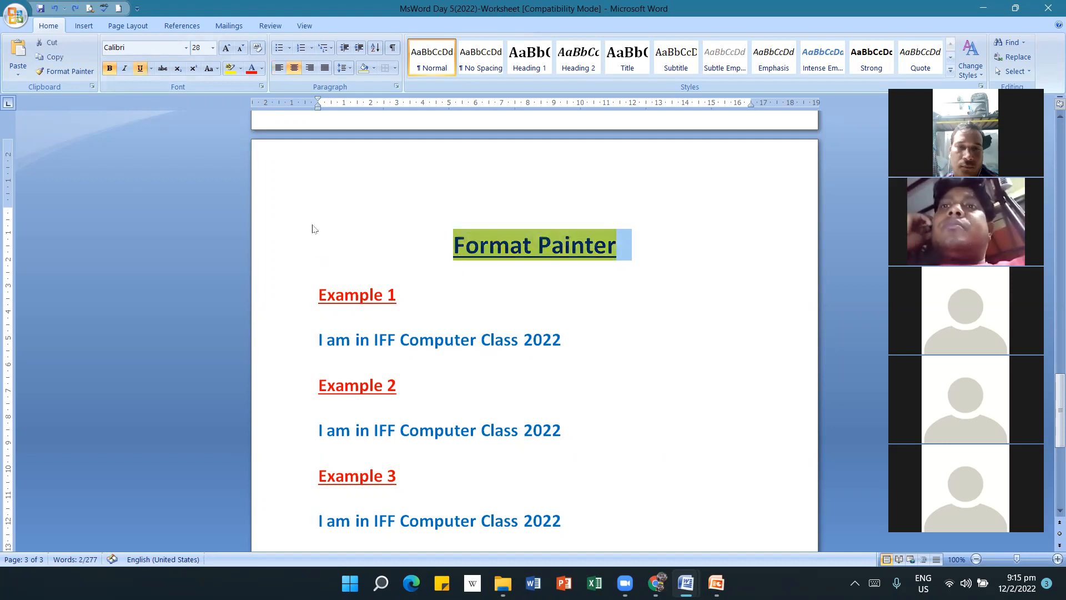
{"action": "left_click", "coordinate": [64, 72]}
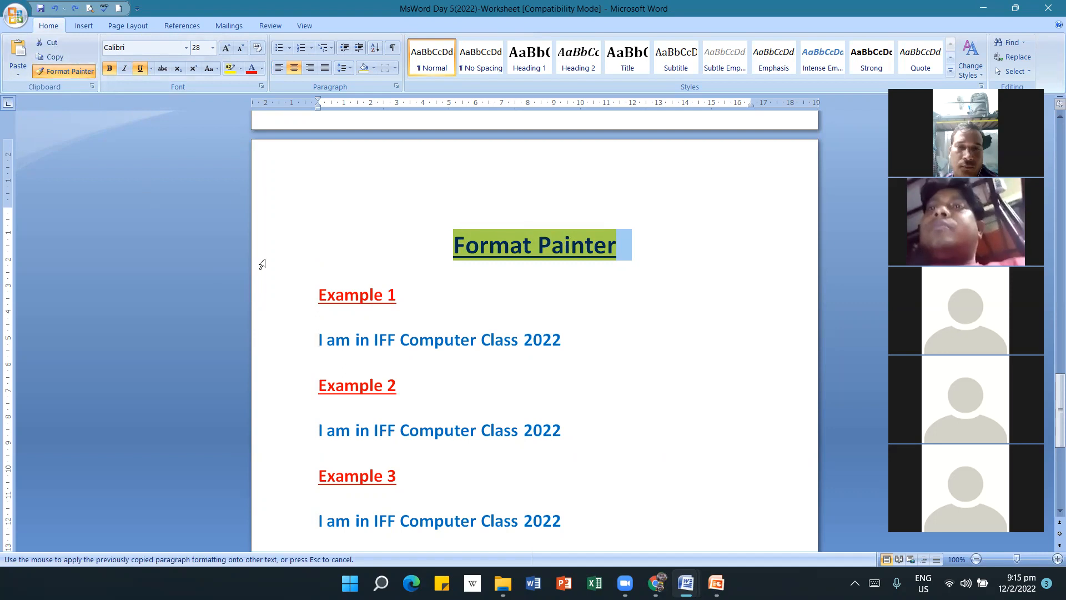
{"action": "mouse_move", "coordinate": [316, 339]}
{"action": "left_mouse_down"}
{"action": "mouse_move", "coordinate": [536, 345]}
{"action": "mouse_move", "coordinate": [544, 354]}
{"action": "left_mouse_up"}
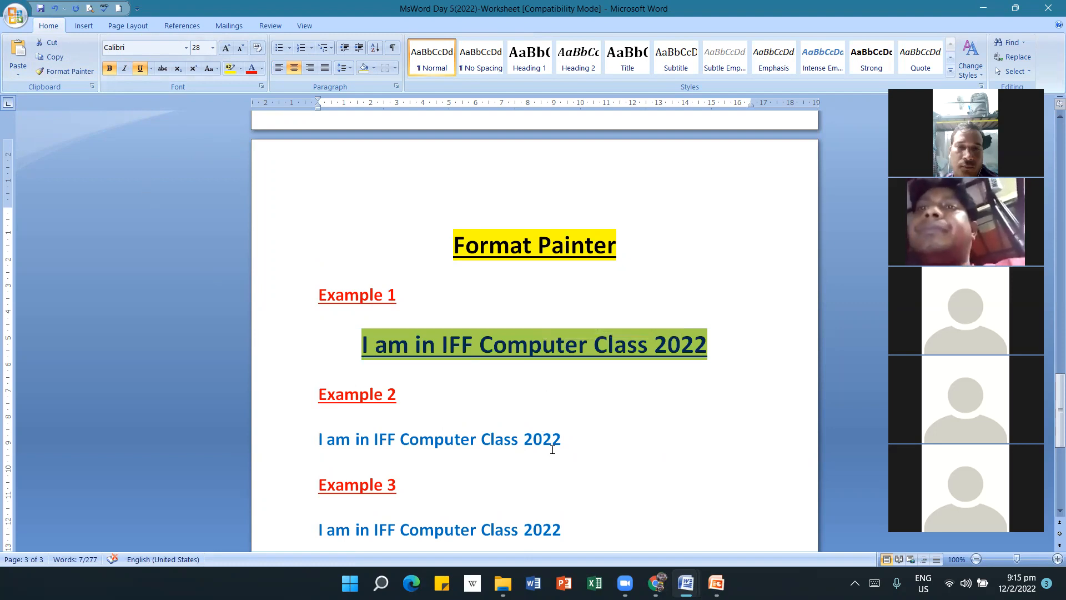
{"action": "left_click_drag", "start_coordinate": [585, 441], "coordinate": [506, 446]}
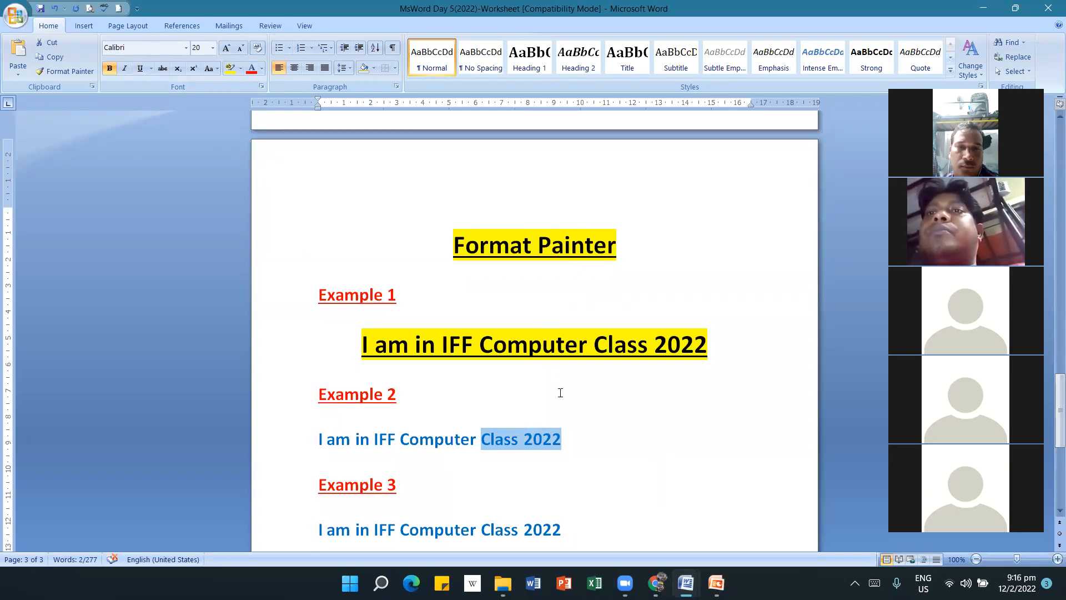
{"action": "scroll", "coordinate": [561, 393], "scroll_direction": "down", "scroll_amount": 3}
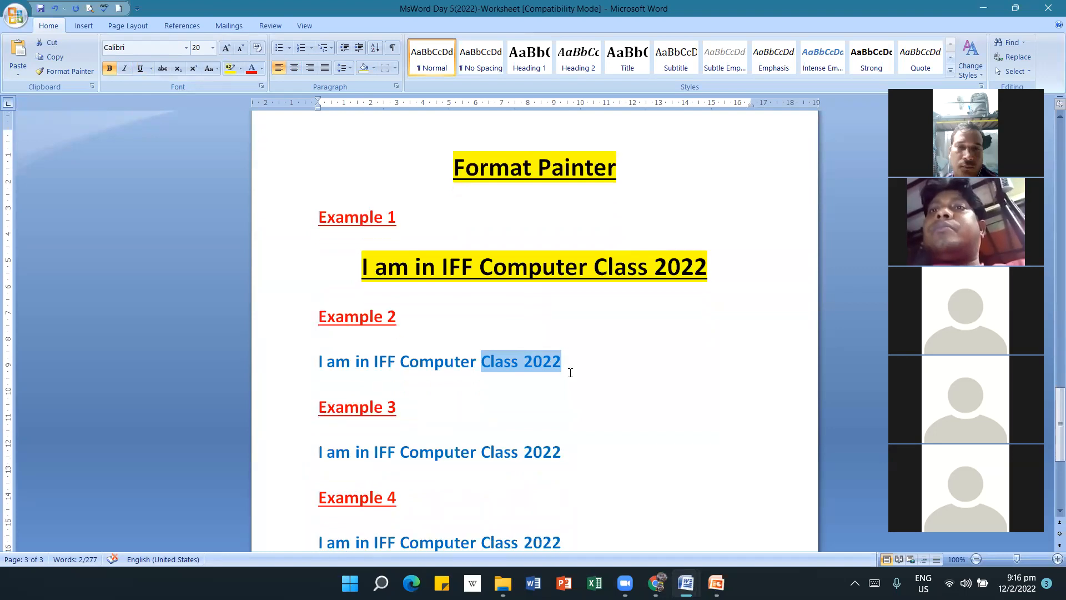
{"action": "scroll", "coordinate": [570, 373], "scroll_direction": "down", "scroll_amount": 1}
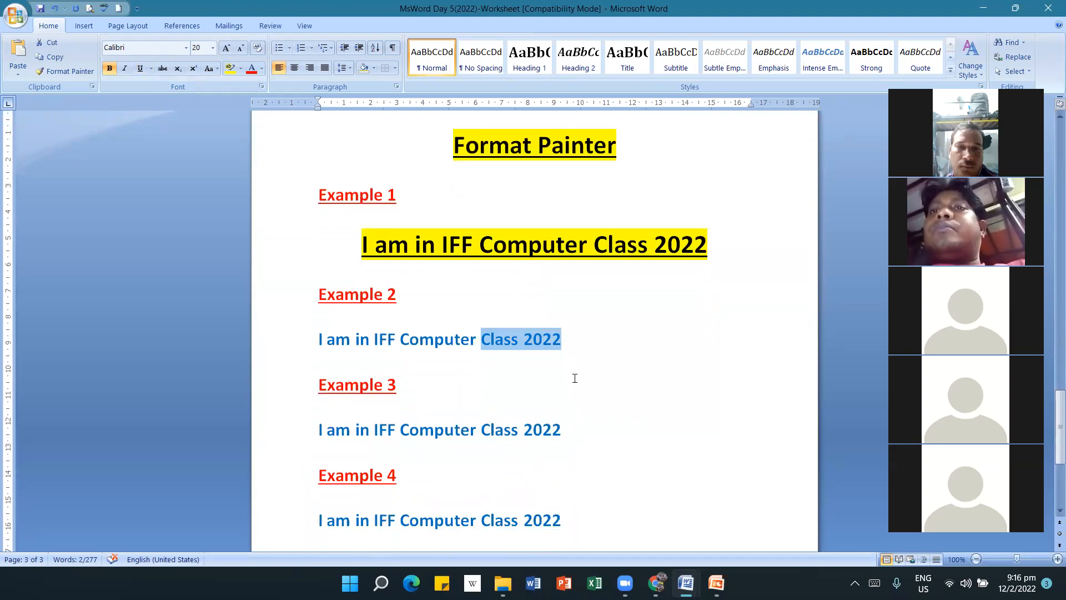
{"action": "left_click", "coordinate": [575, 379]}
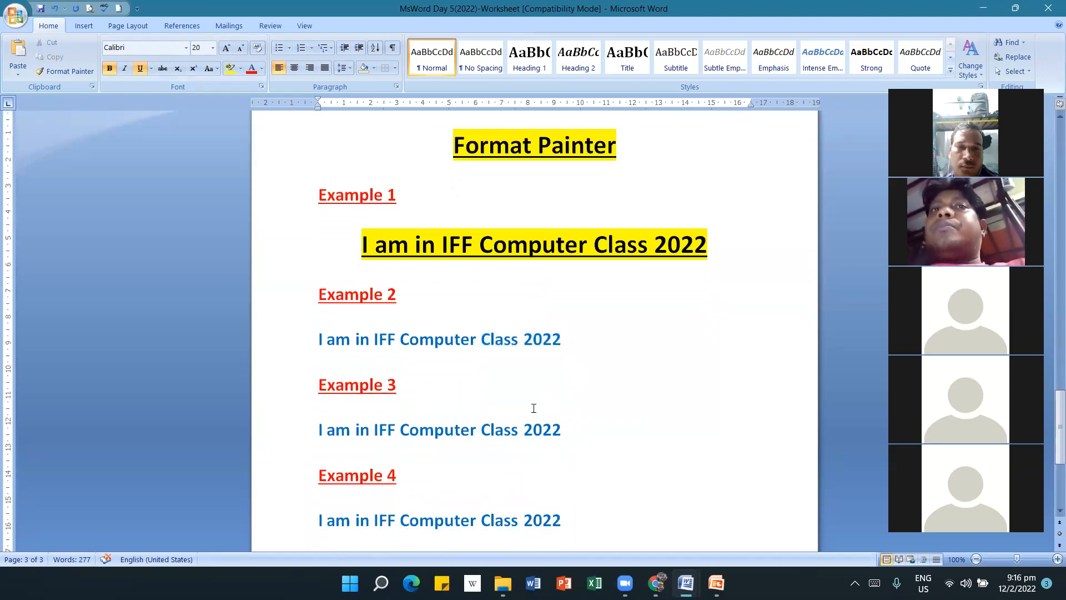
{"action": "scroll", "coordinate": [534, 409], "scroll_direction": "down", "scroll_amount": 2}
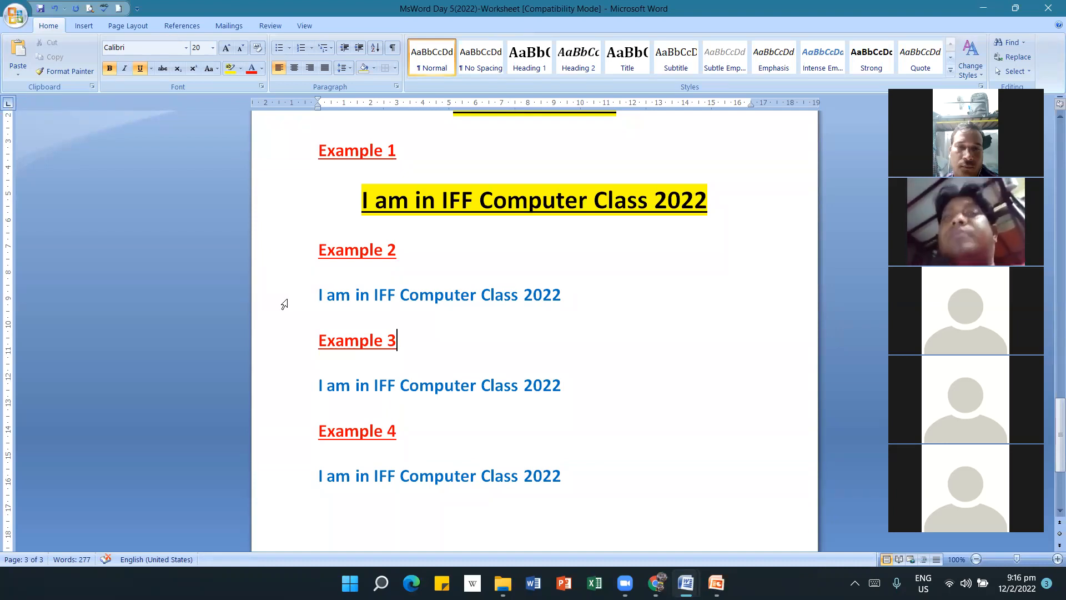
Use Format Painter to copy the formatting of the Example 1 text line onto the text line under Example 2.
{"action": "left_click_drag", "start_coordinate": [364, 220], "coordinate": [714, 191]}
{"action": "left_click", "coordinate": [66, 71]}
{"action": "left_click_drag", "start_coordinate": [312, 294], "coordinate": [564, 295]}
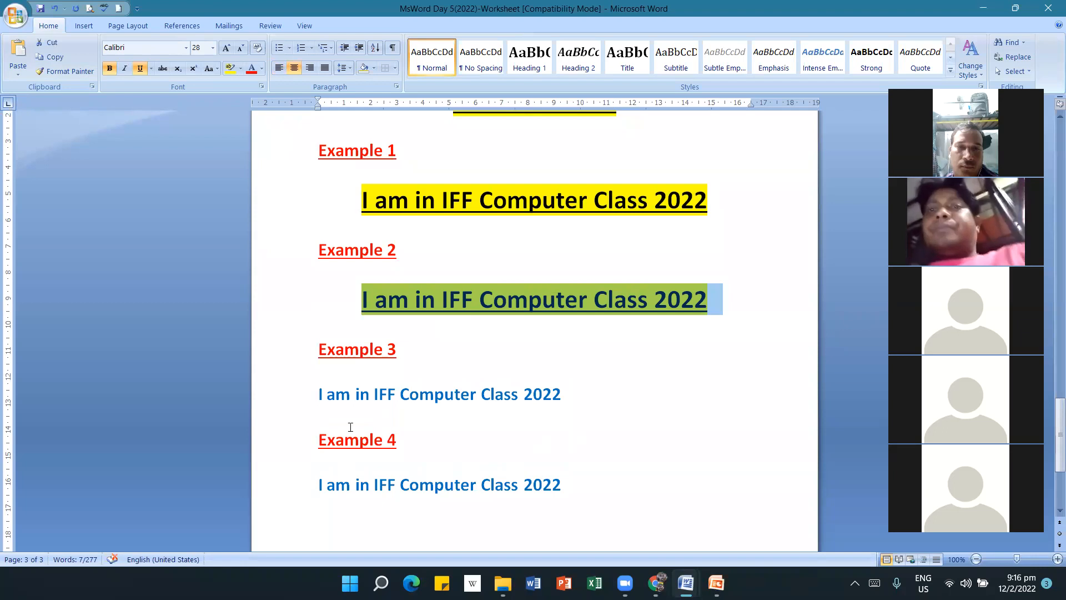
Undo the formatting painted onto the Example 2 and Example 1 text lines and deselect the text.
{"action": "left_click", "coordinate": [54, 8]}
{"action": "left_click", "coordinate": [55, 8]}
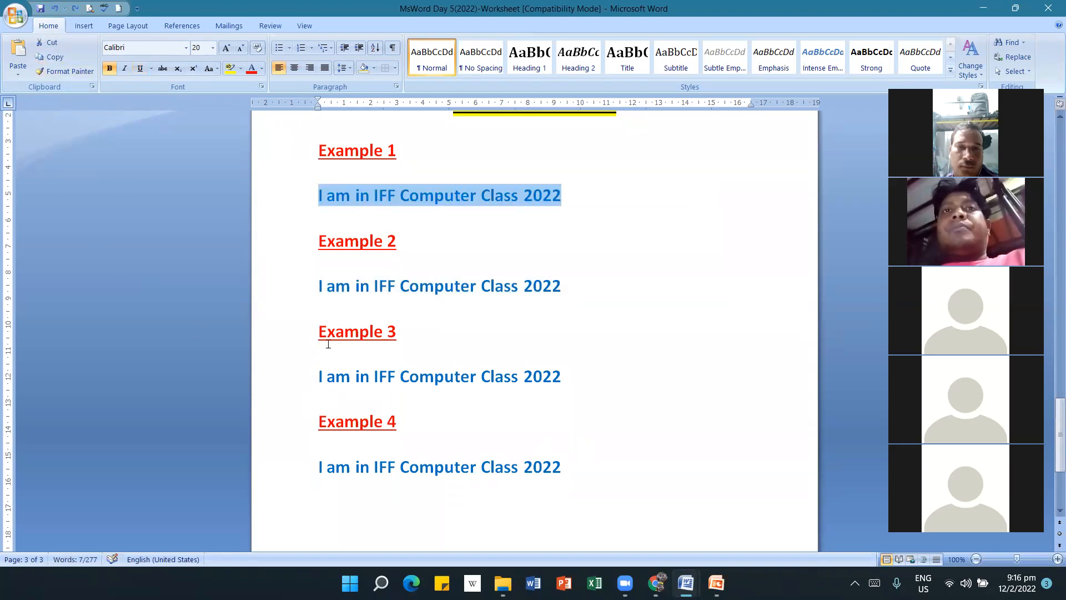
{"action": "scroll", "coordinate": [333, 350], "scroll_direction": "up", "scroll_amount": 1}
{"action": "left_click", "coordinate": [673, 266]}
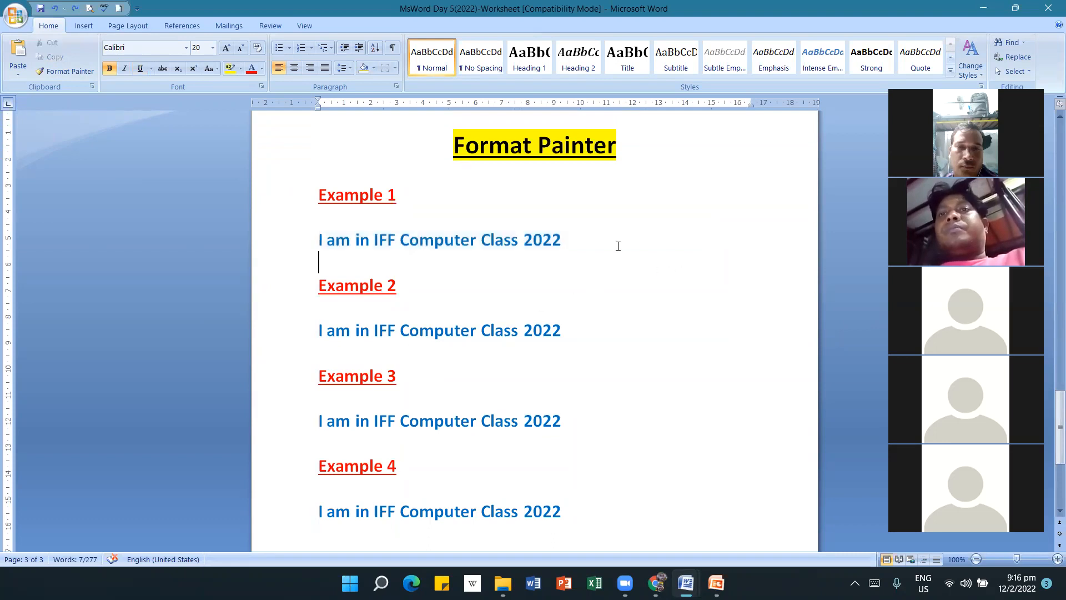
Lock Format Painter on the "Format Painter" heading's formatting and apply it to the text lines under Examples 1, 2, 3 and 4.
{"action": "mouse_move", "coordinate": [449, 146]}
{"action": "left_mouse_down"}
{"action": "mouse_move", "coordinate": [633, 145]}
{"action": "mouse_move", "coordinate": [638, 132]}
{"action": "left_mouse_up"}
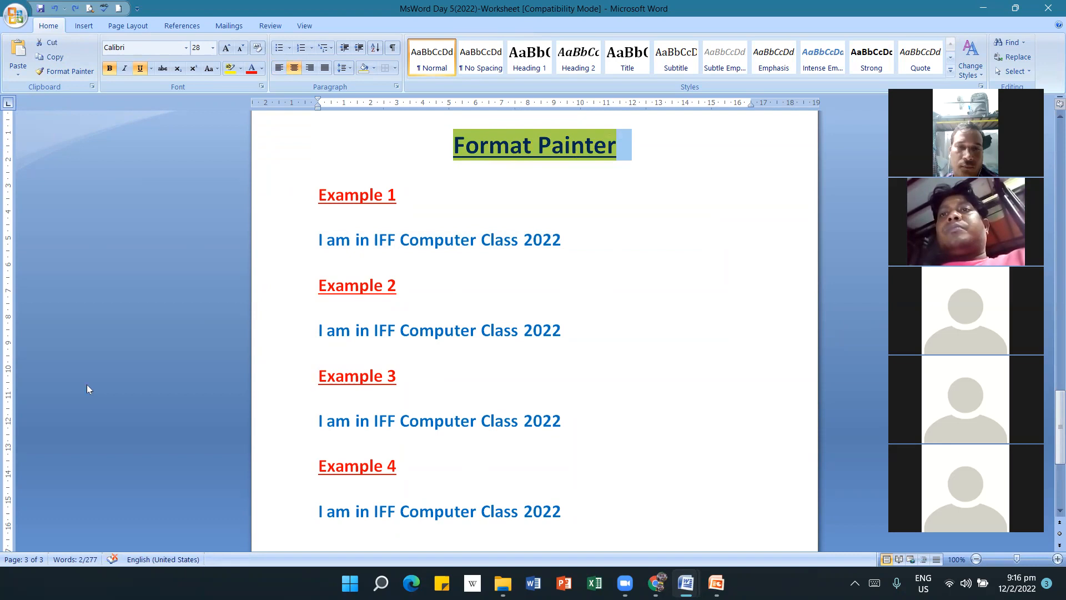
{"action": "left_click", "coordinate": [66, 72]}
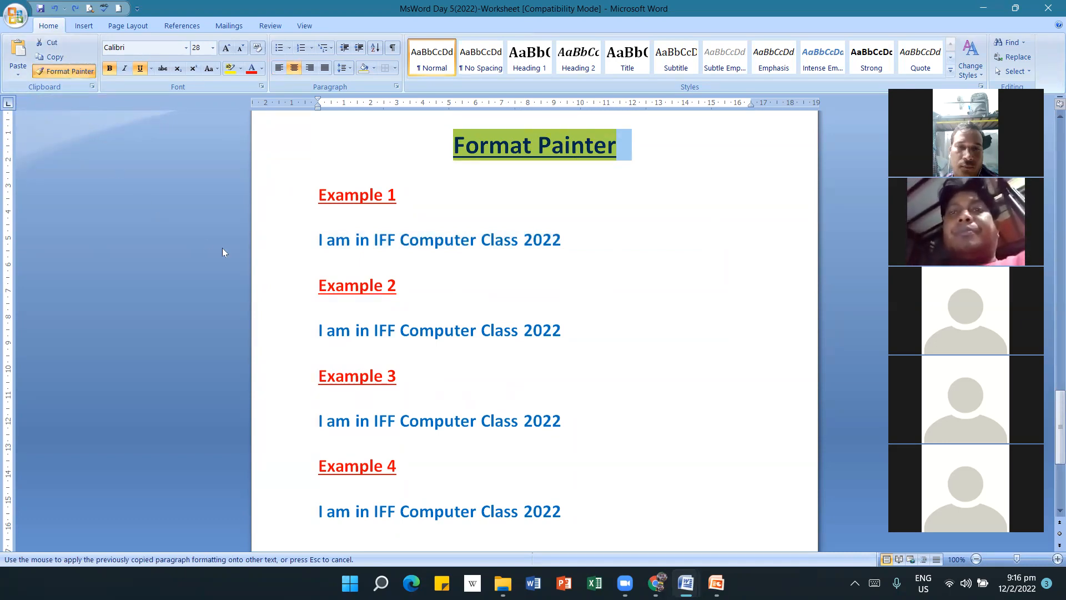
{"action": "left_click_drag", "start_coordinate": [316, 239], "coordinate": [461, 256]}
{"action": "left_click_drag", "start_coordinate": [316, 349], "coordinate": [478, 355]}
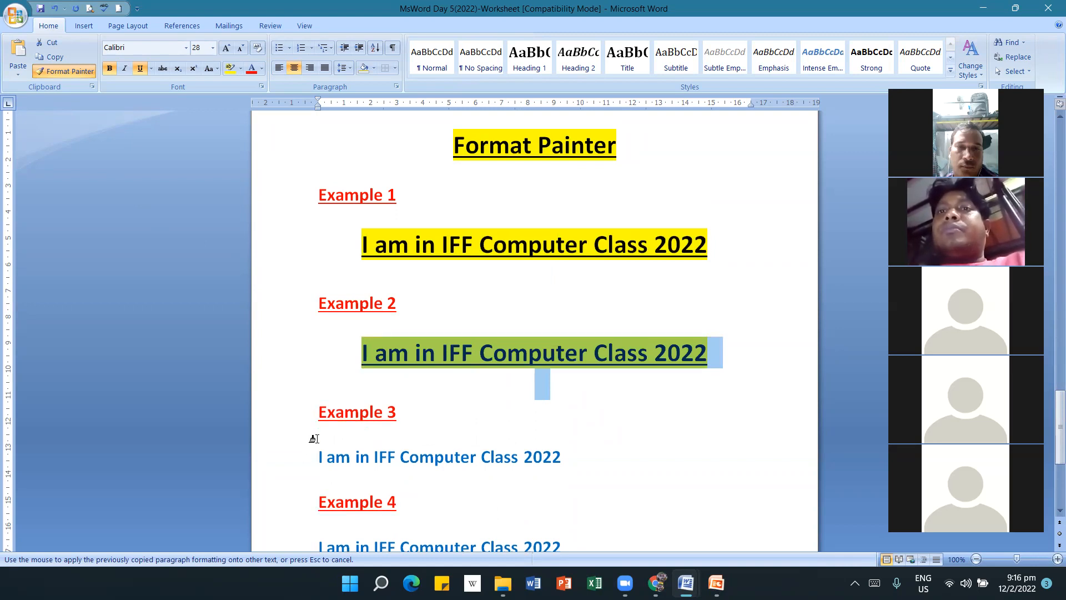
{"action": "left_click_drag", "start_coordinate": [316, 455], "coordinate": [533, 470]}
{"action": "scroll", "coordinate": [422, 453], "scroll_direction": "down", "scroll_amount": 1}
{"action": "scroll", "coordinate": [422, 453], "scroll_direction": "down", "scroll_amount": 3}
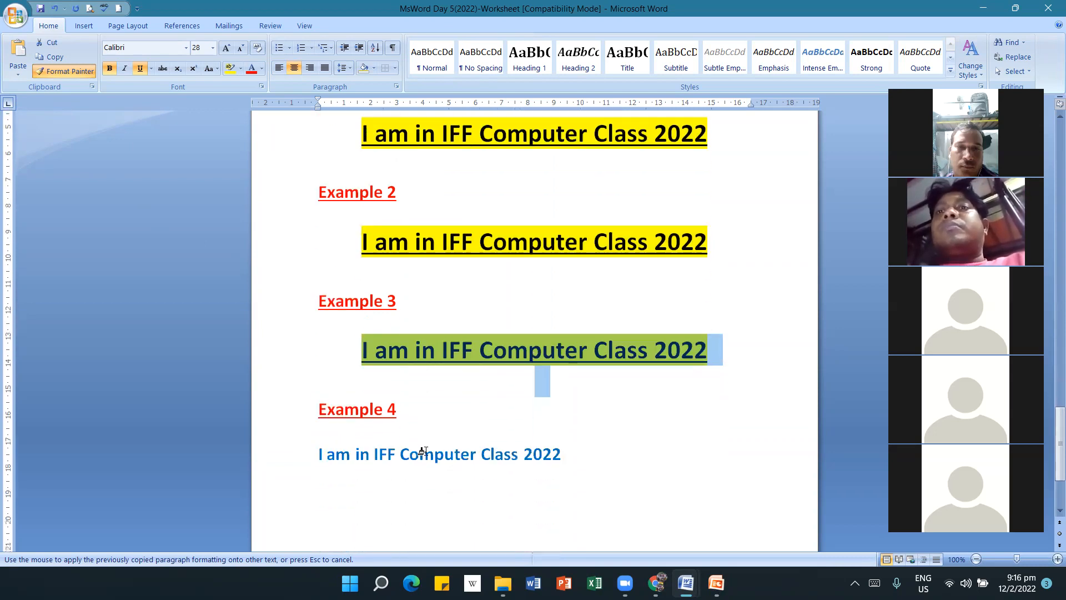
{"action": "left_click_drag", "start_coordinate": [311, 442], "coordinate": [515, 461]}
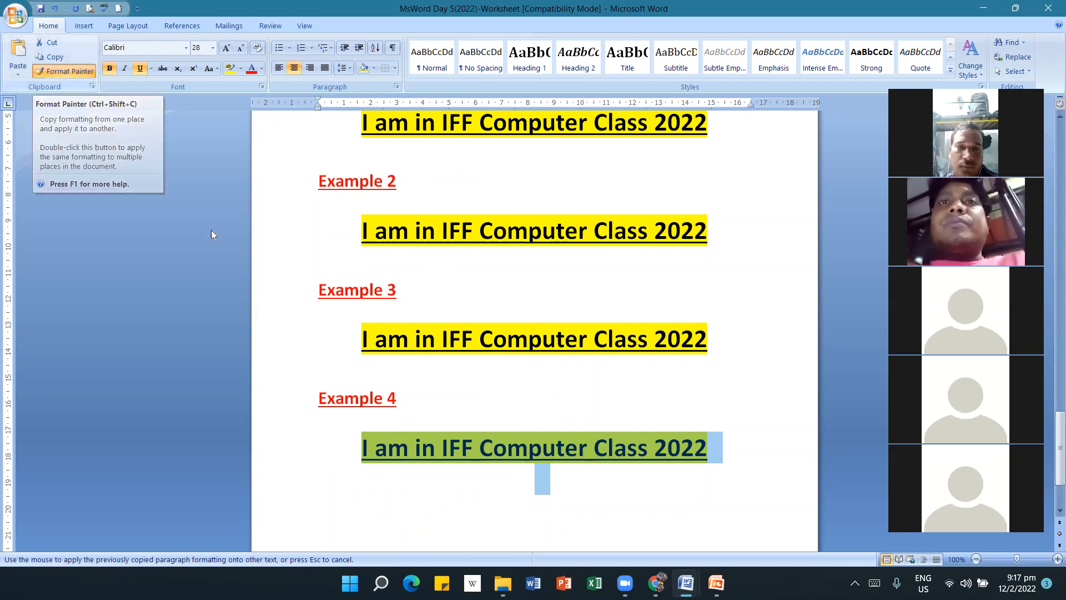
Undo the formatting painted onto all four example text lines and deselect the text.
{"action": "left_click", "coordinate": [52, 9]}
{"action": "left_click", "coordinate": [51, 8]}
{"action": "left_click", "coordinate": [51, 8]}
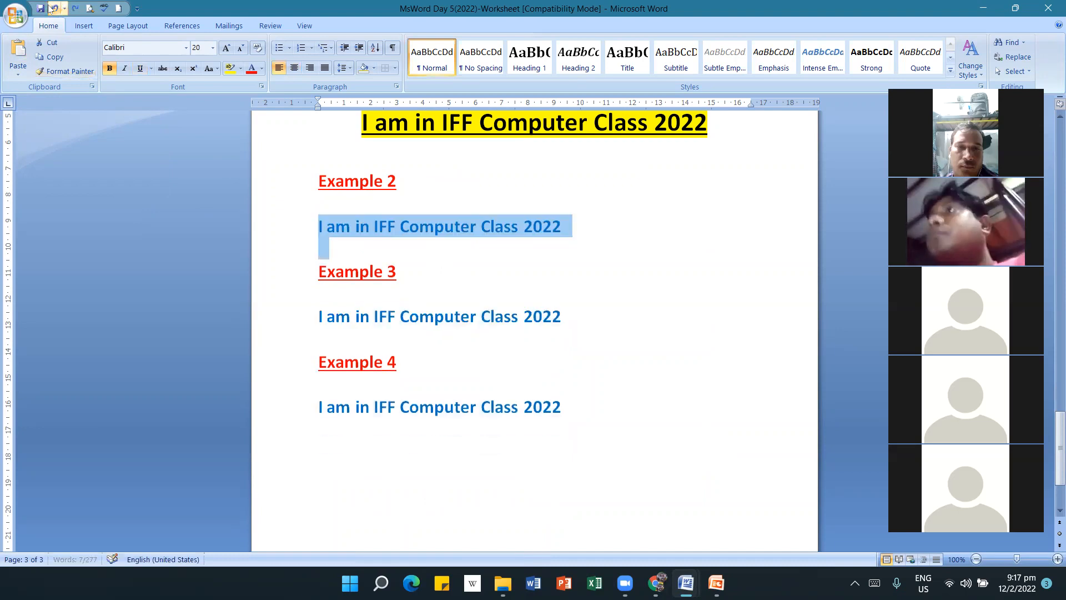
{"action": "left_click", "coordinate": [51, 9]}
{"action": "left_click", "coordinate": [52, 8]}
{"action": "scroll", "coordinate": [512, 227], "scroll_direction": "up", "scroll_amount": 2}
{"action": "left_click", "coordinate": [621, 170]}
Apply the "Format Painter" heading's formatting to the Example 1 text line with a single-use Format Painter and undo it.
{"action": "left_click_drag", "start_coordinate": [636, 145], "coordinate": [455, 146]}
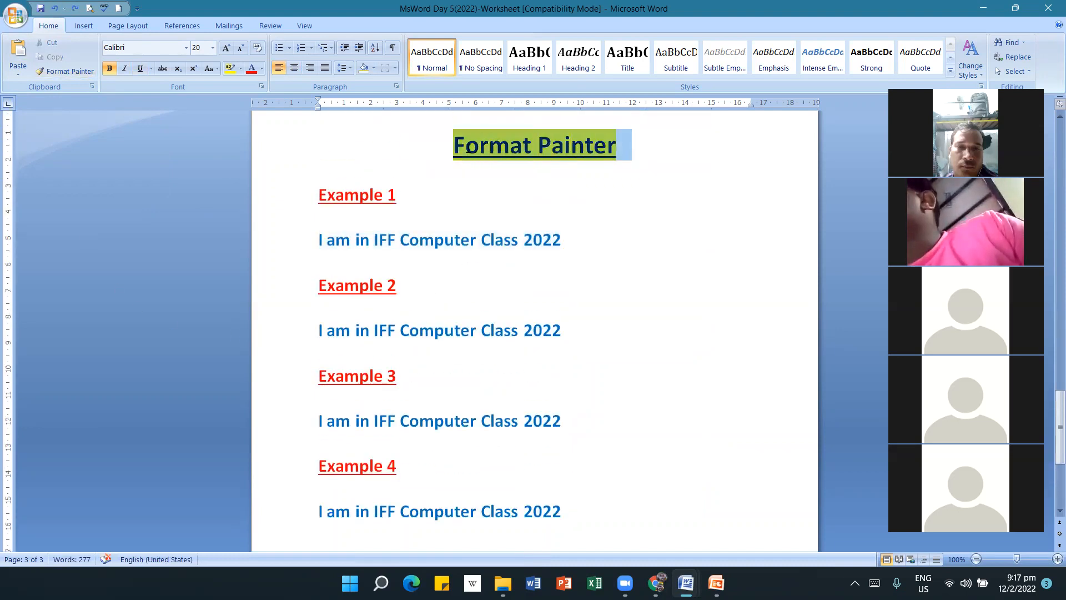
{"action": "left_click", "coordinate": [56, 73]}
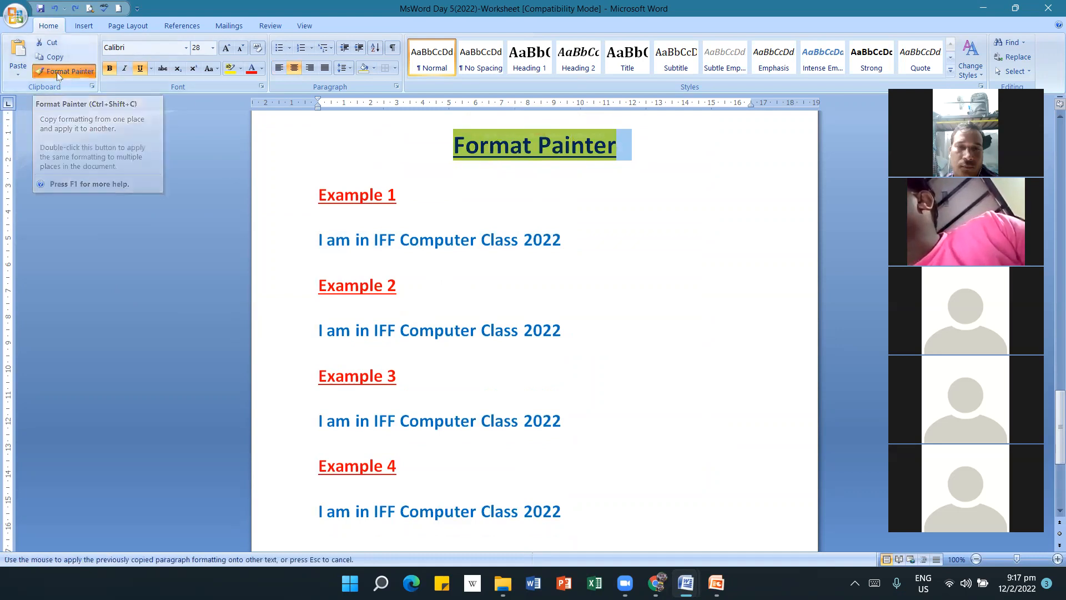
{"action": "left_click", "coordinate": [321, 238]}
{"action": "left_click_drag", "start_coordinate": [321, 239], "coordinate": [497, 248]}
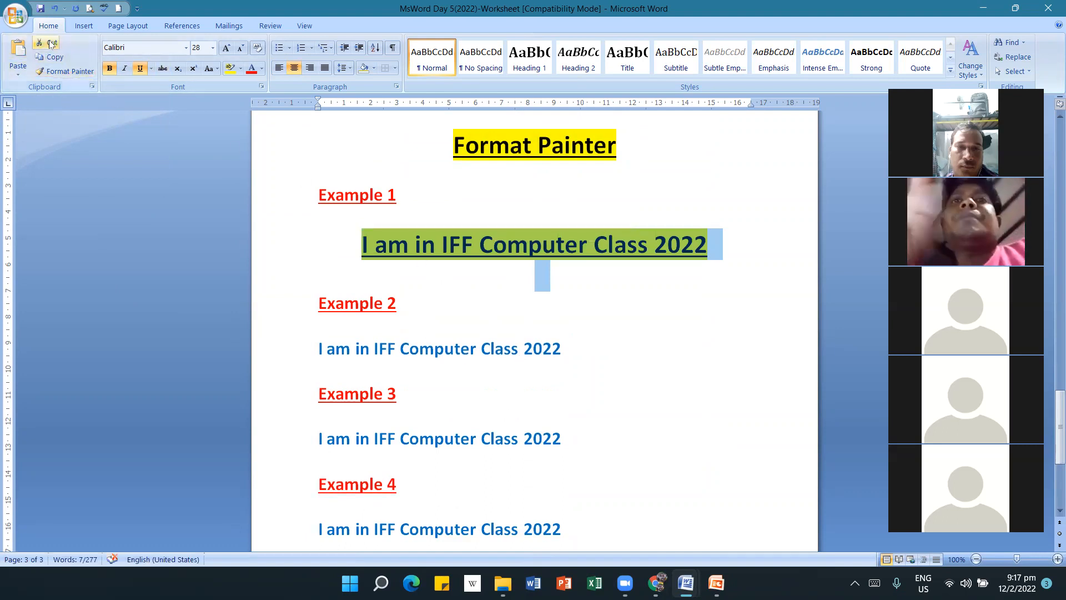
{"action": "left_click", "coordinate": [55, 9]}
{"action": "key", "text": "ctrl+z"}
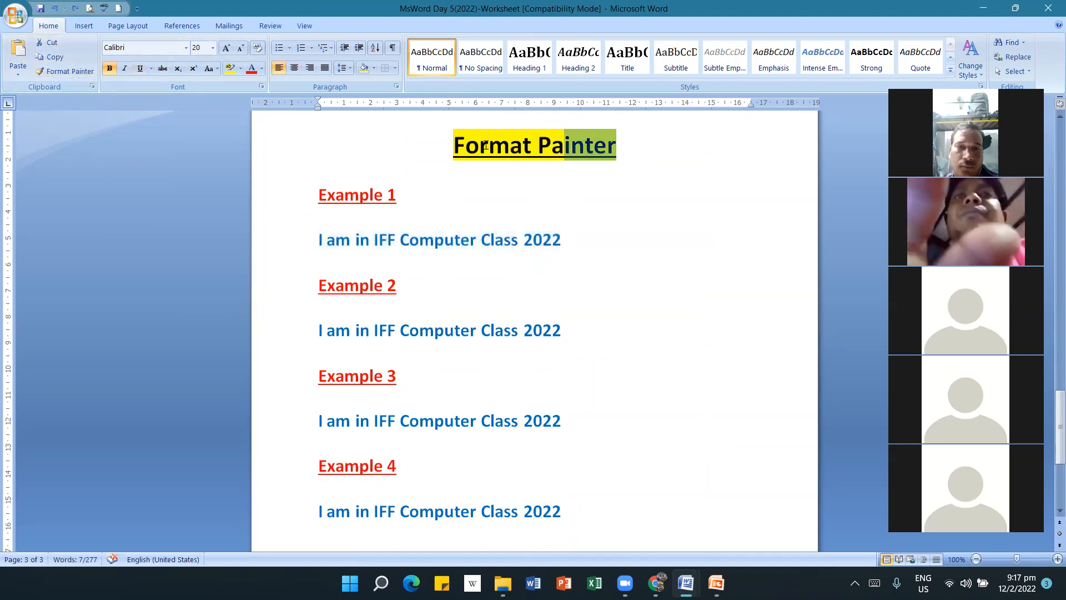
Paint the "Format Painter" heading's formatting onto the text lines under Examples 1 to 4 with Format Painter locked on, and switch the painter off.
{"action": "left_click", "coordinate": [70, 72]}
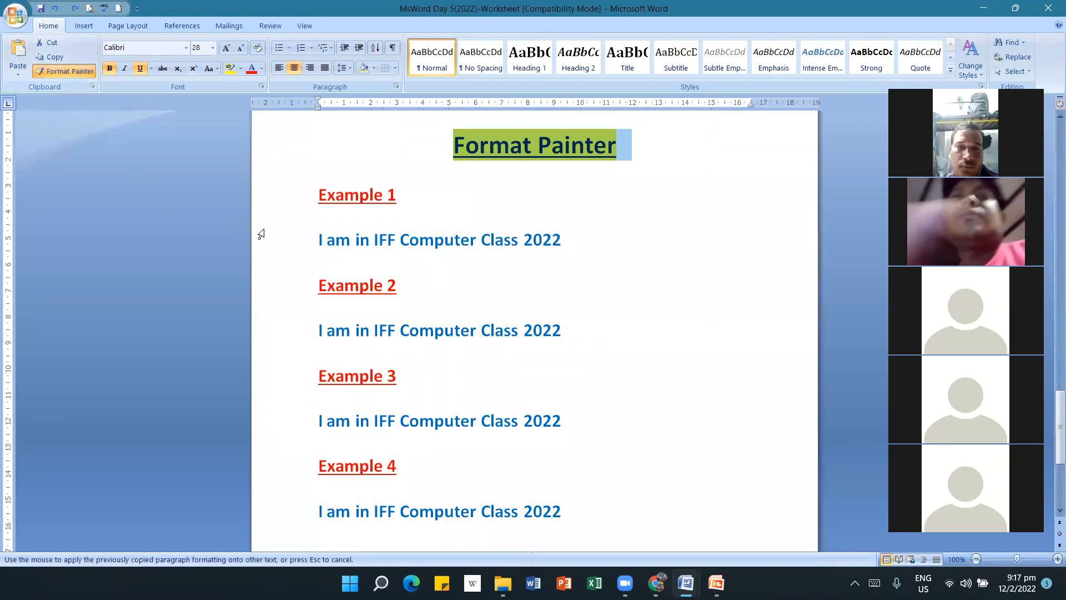
{"action": "left_click_drag", "start_coordinate": [309, 241], "coordinate": [433, 265]}
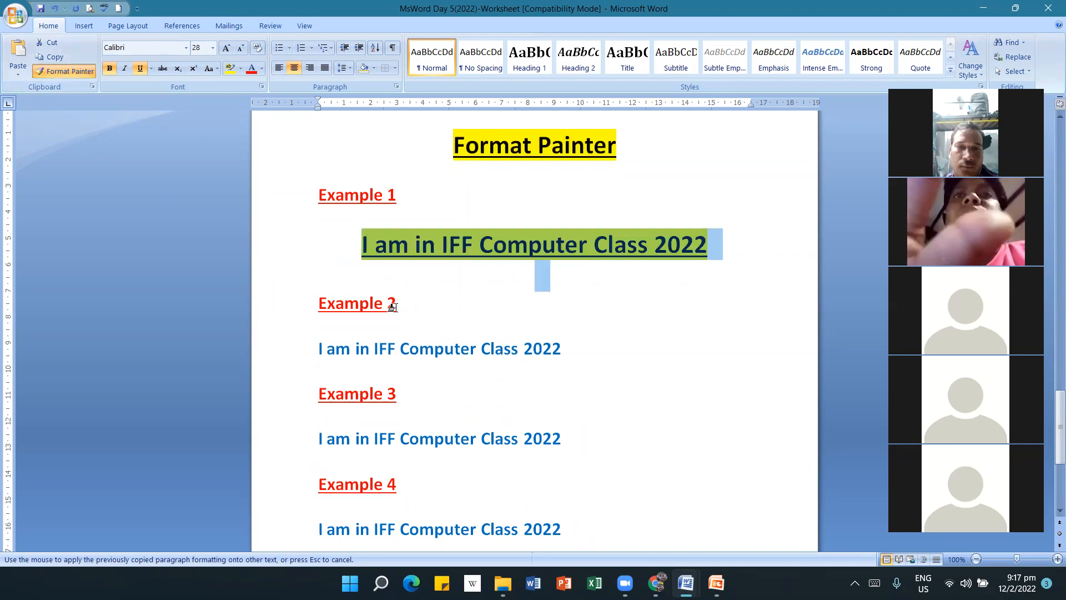
{"action": "left_click_drag", "start_coordinate": [312, 348], "coordinate": [564, 349]}
{"action": "mouse_move", "coordinate": [312, 450]}
{"action": "left_mouse_down"}
{"action": "mouse_move", "coordinate": [382, 468]}
{"action": "mouse_move", "coordinate": [493, 468]}
{"action": "left_mouse_up"}
{"action": "scroll", "coordinate": [461, 502], "scroll_direction": "down", "scroll_amount": 2}
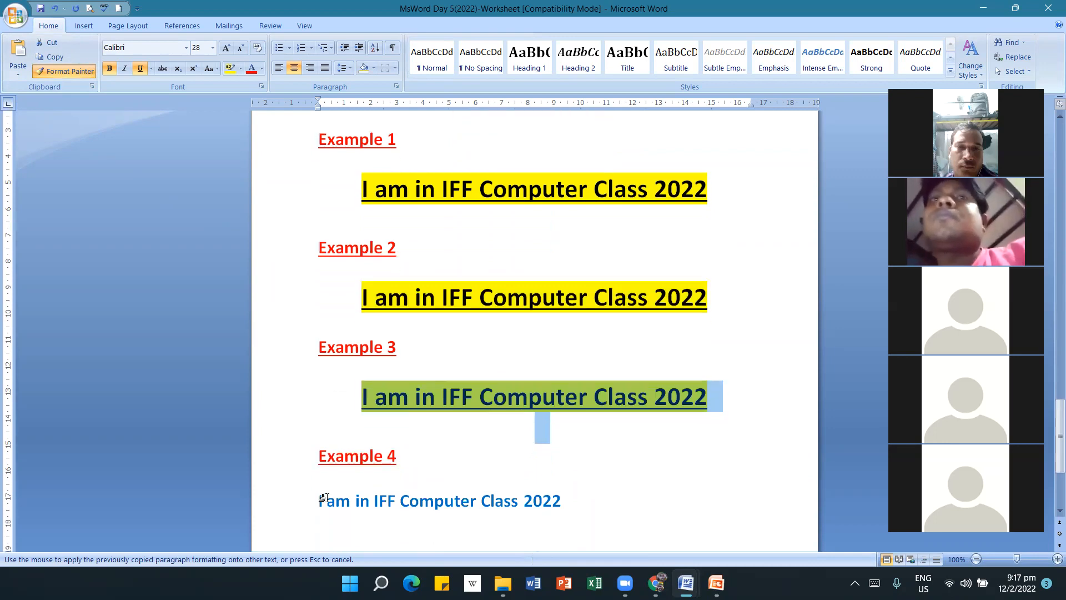
{"action": "left_click_drag", "start_coordinate": [316, 499], "coordinate": [594, 501]}
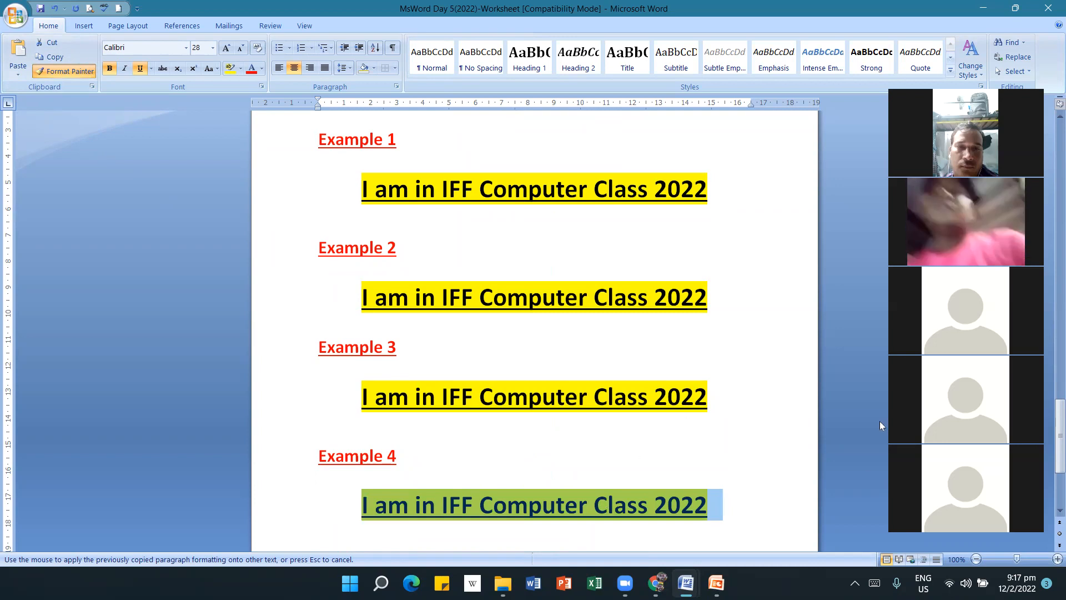
{"action": "scroll", "coordinate": [867, 433], "scroll_direction": "down", "scroll_amount": 2}
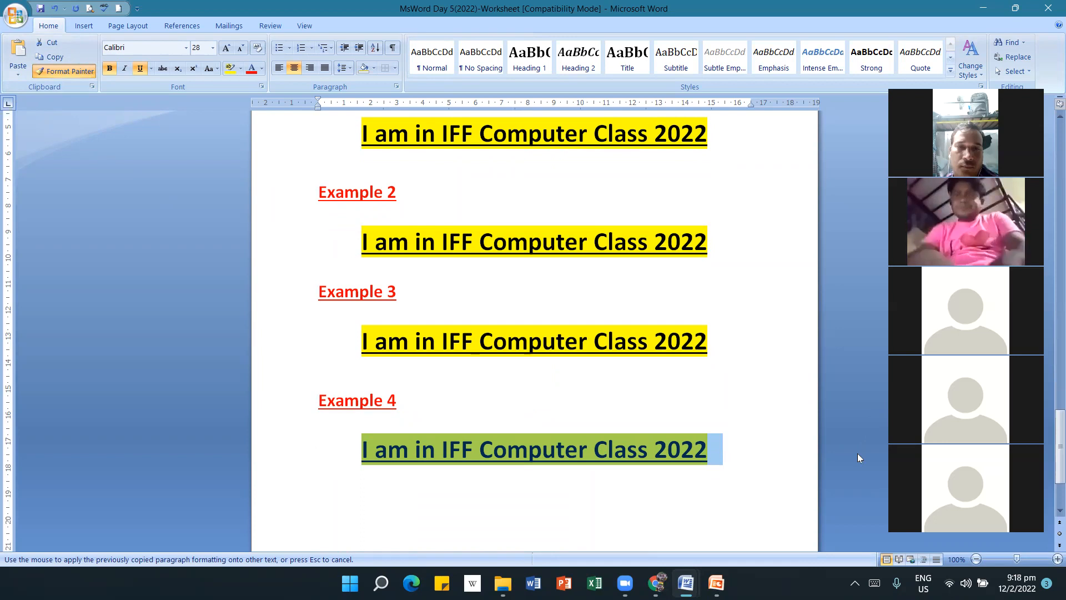
{"action": "scroll", "coordinate": [603, 323], "scroll_direction": "up", "scroll_amount": 1}
{"action": "scroll", "coordinate": [603, 322], "scroll_direction": "up", "scroll_amount": 5}
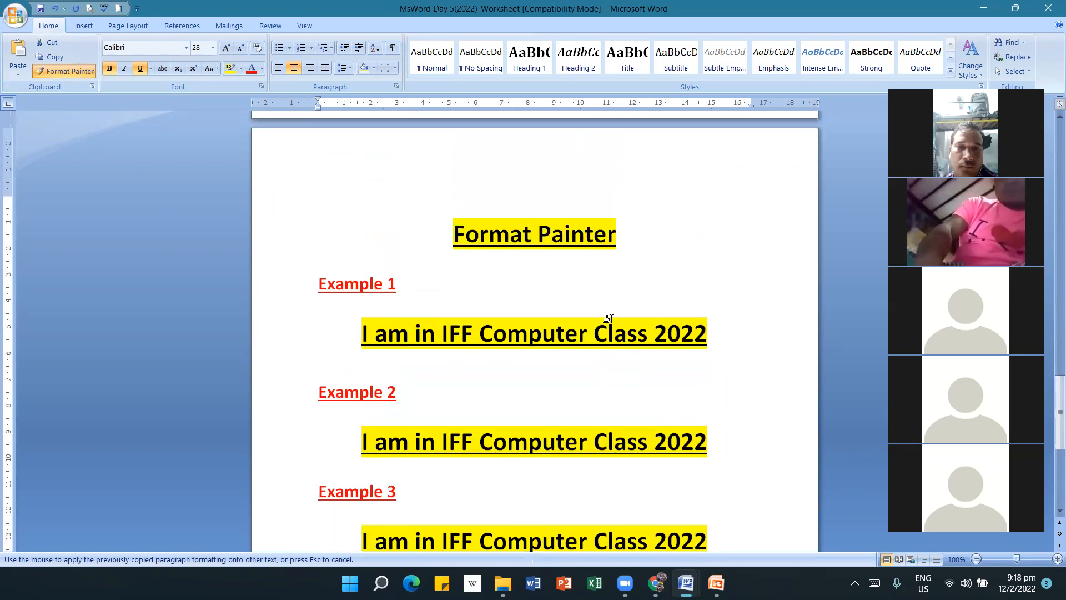
{"action": "scroll", "coordinate": [609, 319], "scroll_direction": "up", "scroll_amount": 1}
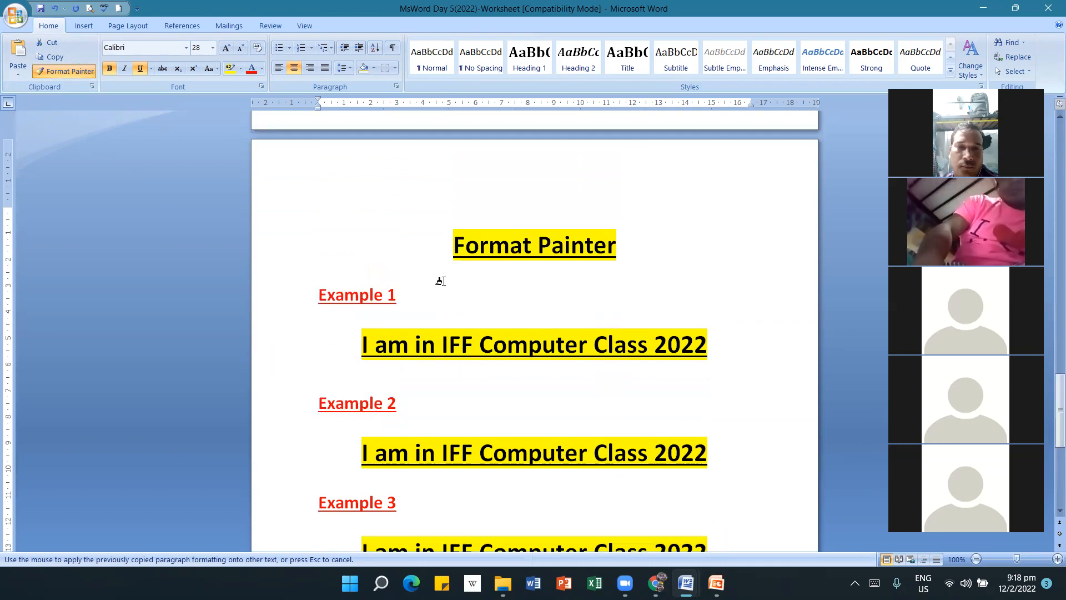
{"action": "left_click", "coordinate": [64, 71]}
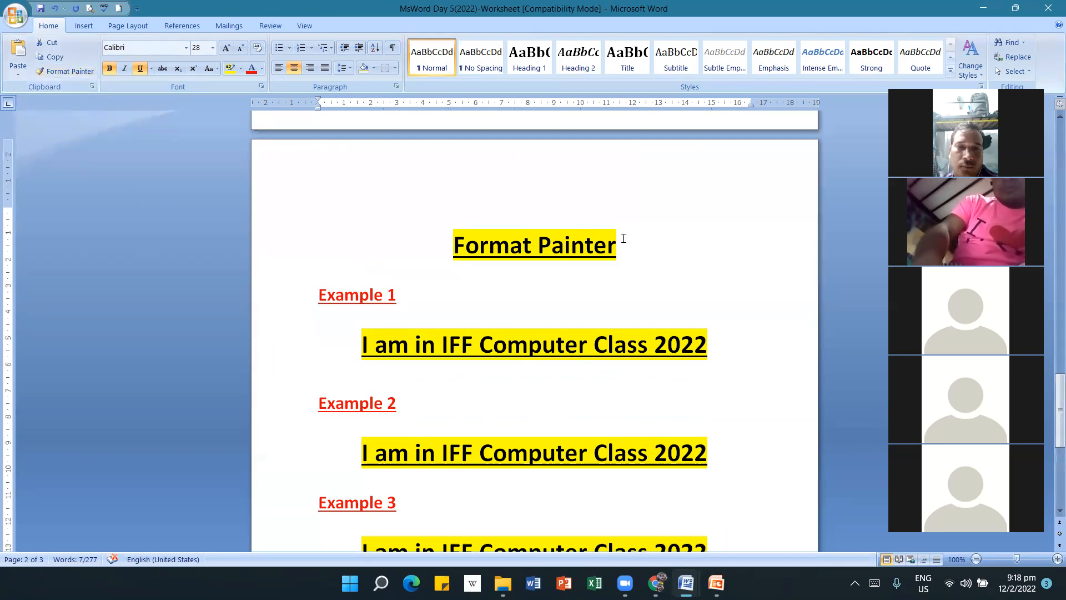
Remove the underline from the "Format Painter" heading and deselect it.
{"action": "left_click_drag", "start_coordinate": [612, 246], "coordinate": [565, 246]}
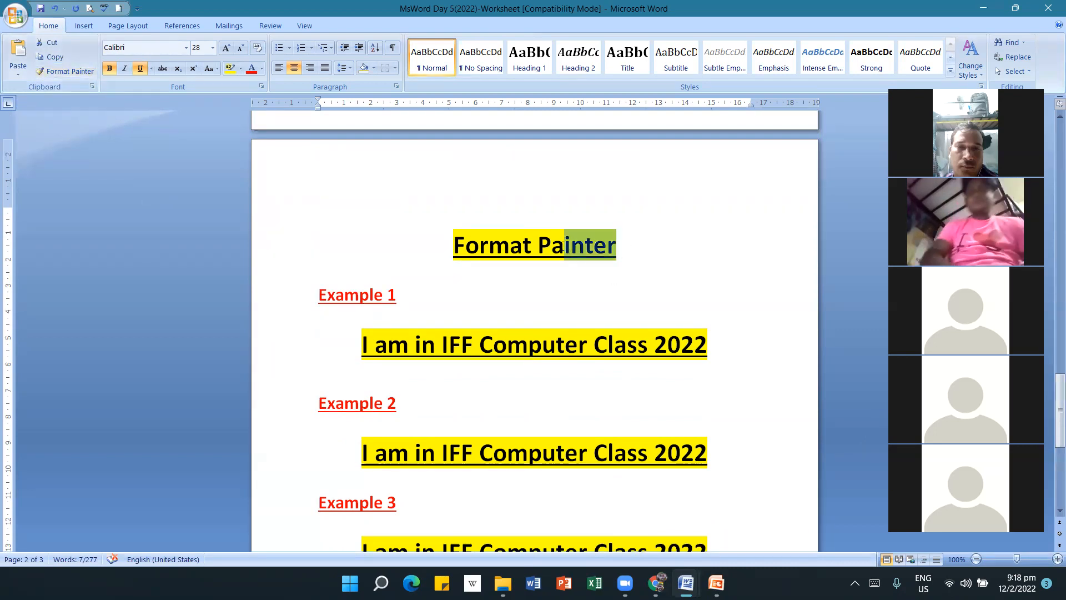
{"action": "left_click_drag", "start_coordinate": [324, 272], "coordinate": [451, 251]}
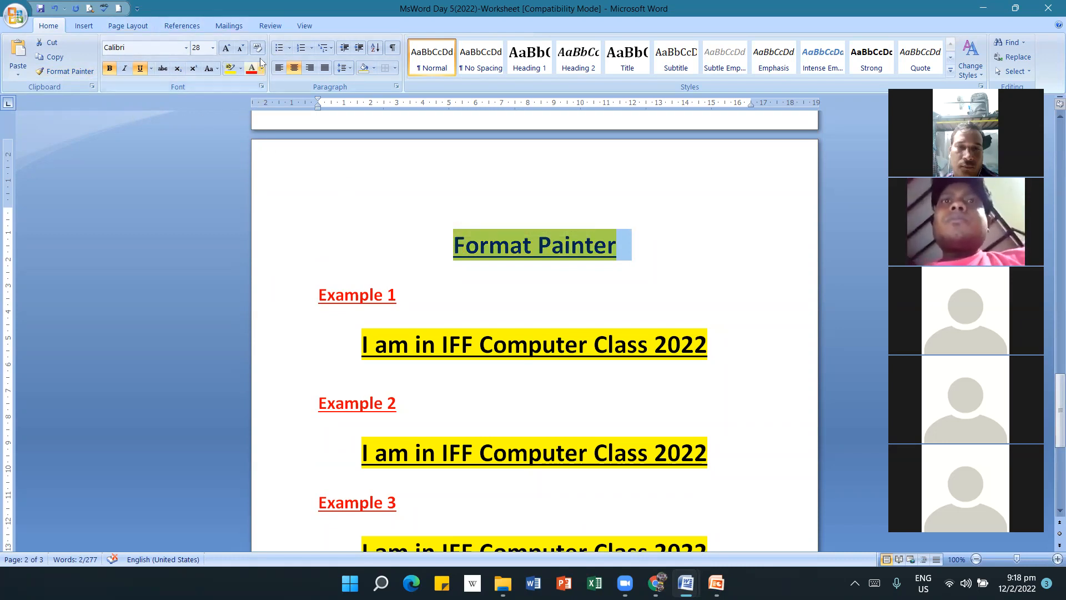
{"action": "left_click", "coordinate": [140, 68]}
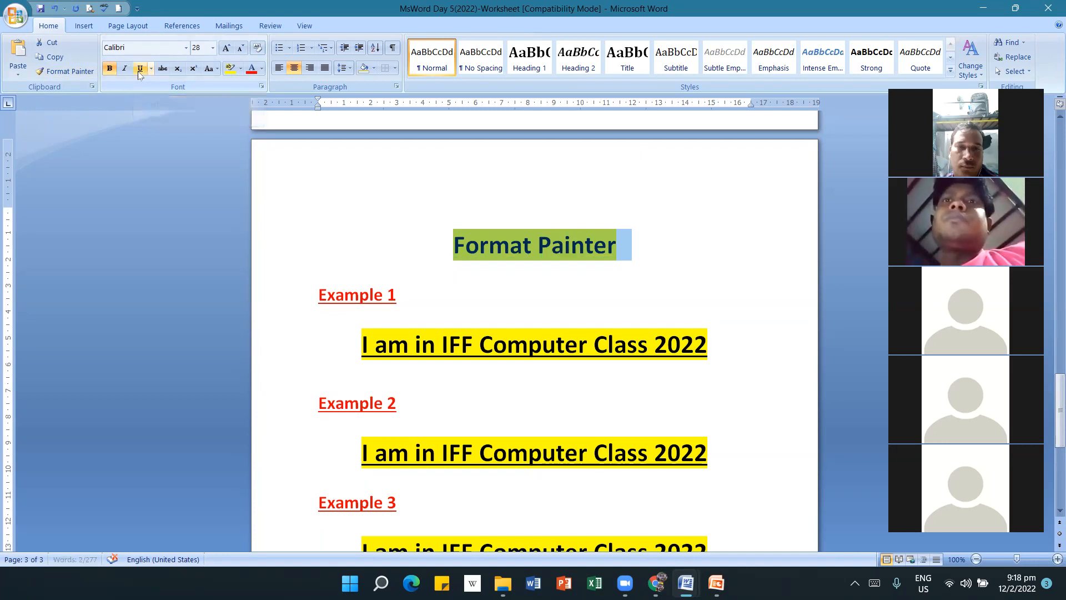
{"action": "left_click", "coordinate": [690, 274]}
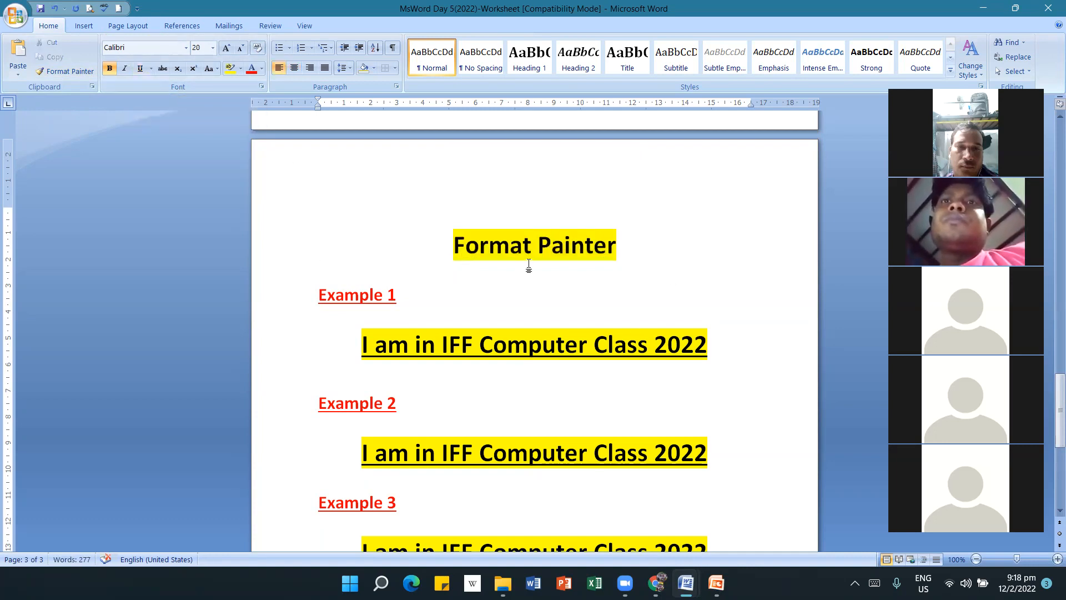
Underline the whole "Format Painter" heading again.
{"action": "left_click_drag", "start_coordinate": [629, 248], "coordinate": [453, 246]}
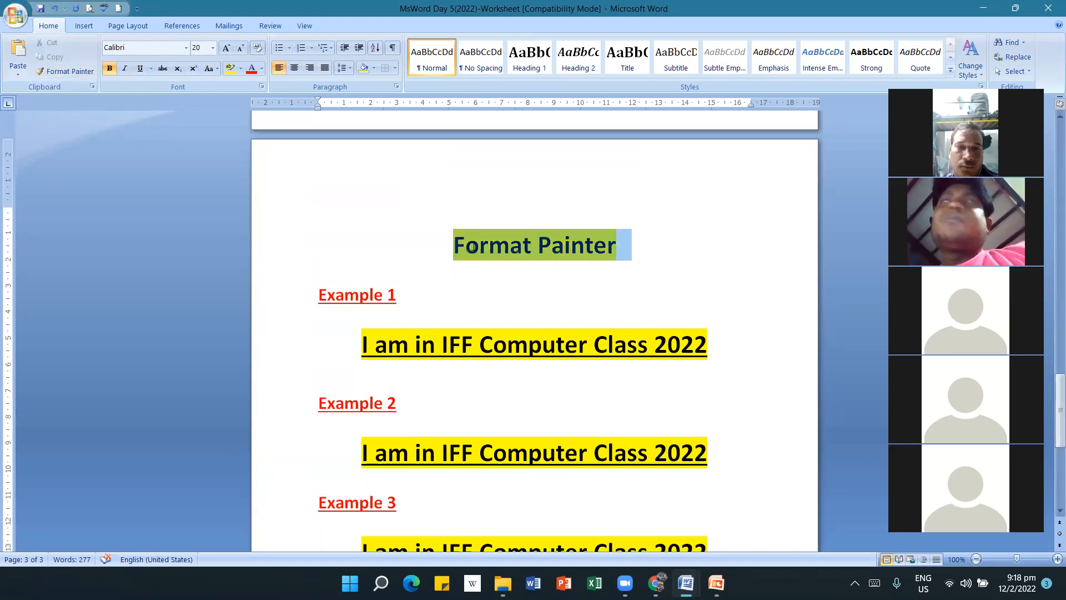
{"action": "left_click", "coordinate": [139, 72]}
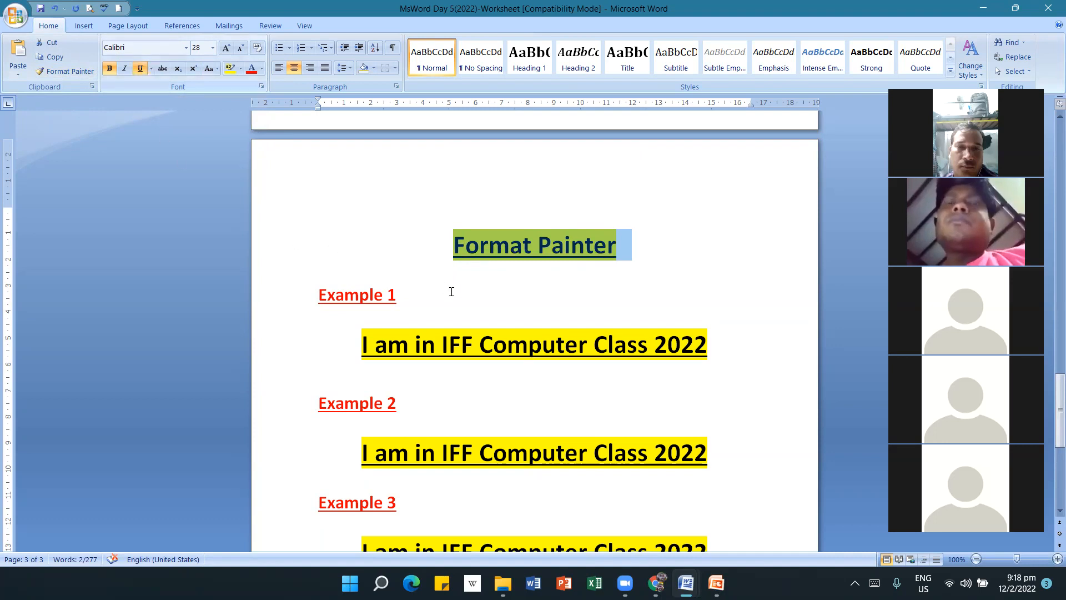
{"action": "left_click", "coordinate": [489, 296]}
Remove both the underline and the bold formatting from the "Format Painter" heading.
{"action": "left_click_drag", "start_coordinate": [454, 244], "coordinate": [631, 245]}
{"action": "left_click", "coordinate": [143, 69]}
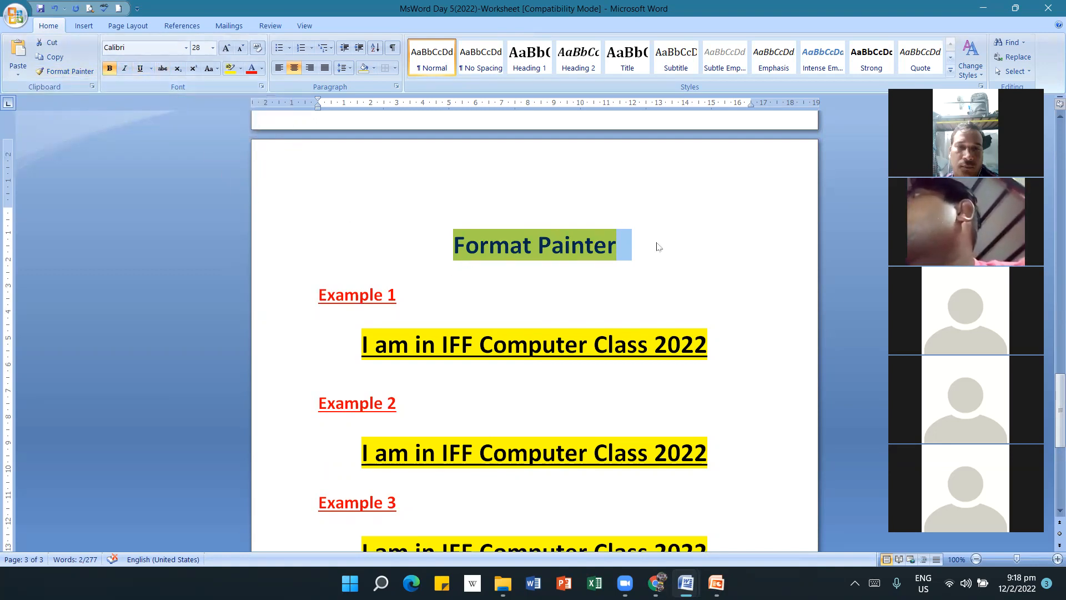
{"action": "left_click", "coordinate": [465, 304]}
{"action": "left_click_drag", "start_coordinate": [453, 245], "coordinate": [629, 244]}
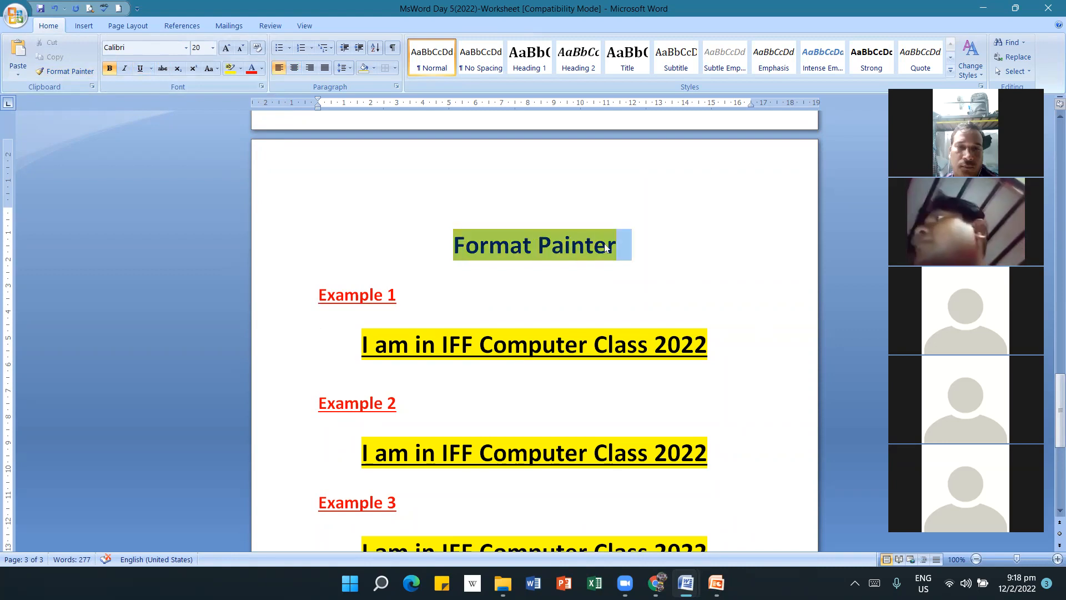
{"action": "left_click", "coordinate": [109, 69]}
{"action": "left_click", "coordinate": [397, 294]}
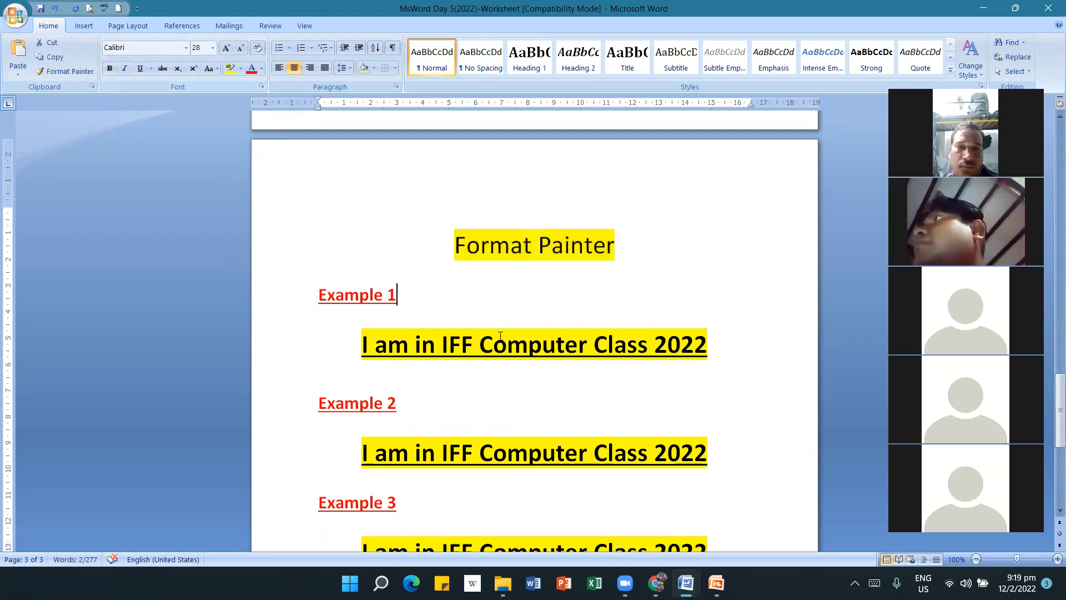
Make the "Format Painter" heading bold and underlined again and deselect it.
{"action": "triple_click", "coordinate": [630, 245]}
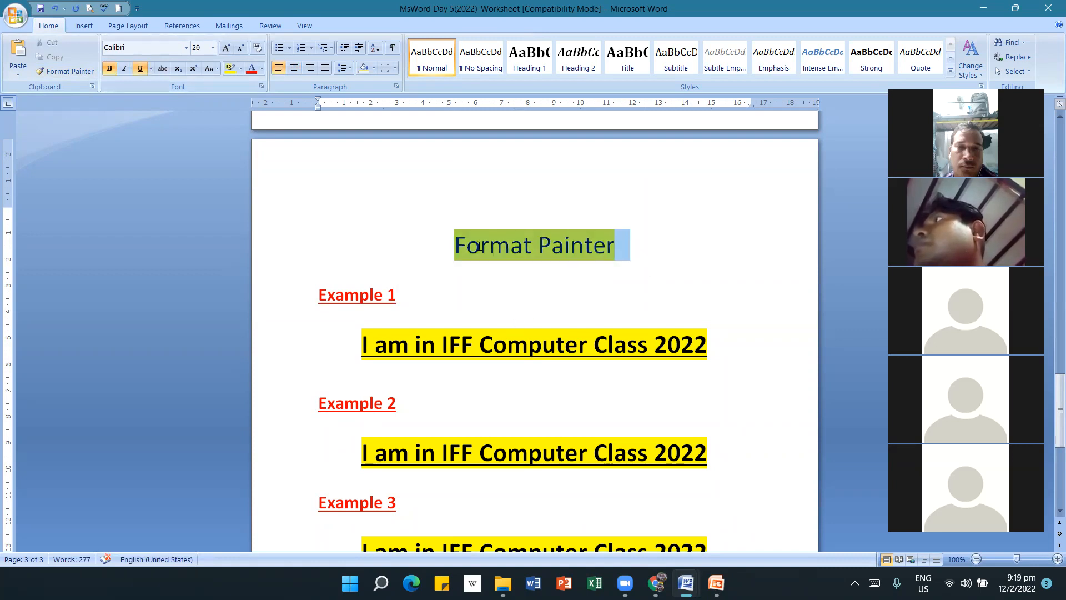
{"action": "left_click", "coordinate": [110, 68]}
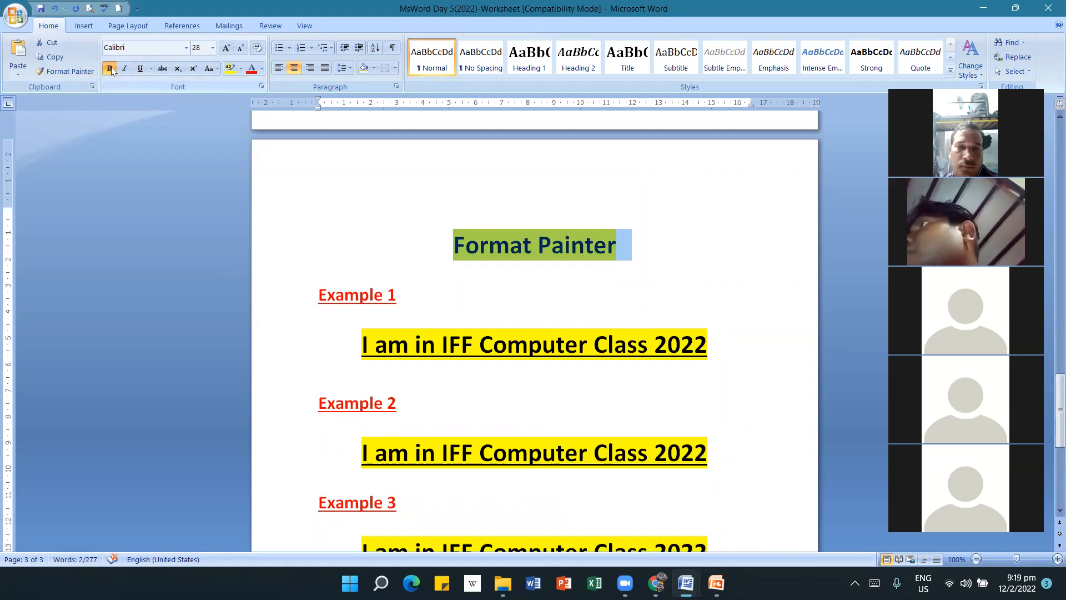
{"action": "left_click", "coordinate": [139, 69]}
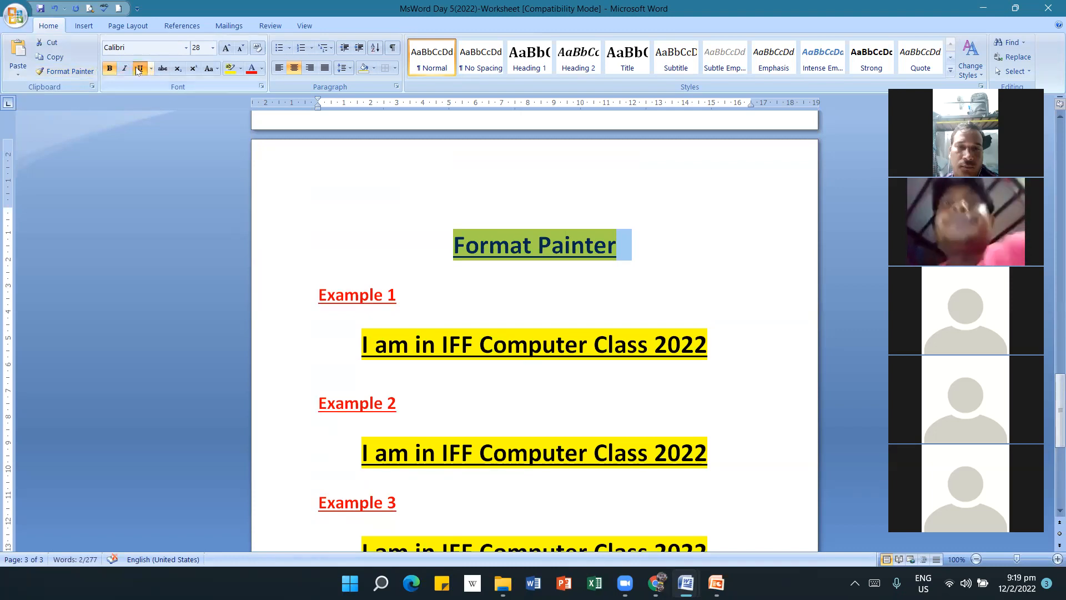
{"action": "left_click", "coordinate": [576, 310]}
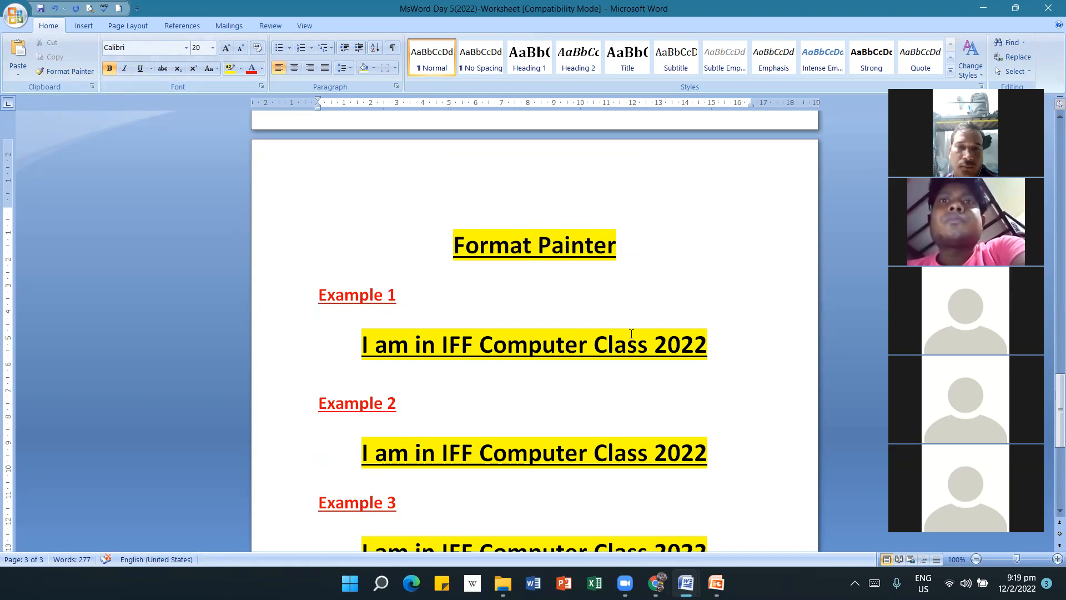
{"action": "scroll", "coordinate": [631, 334], "scroll_direction": "up", "scroll_amount": 10}
{"action": "scroll", "coordinate": [631, 342], "scroll_direction": "up", "scroll_amount": 10}
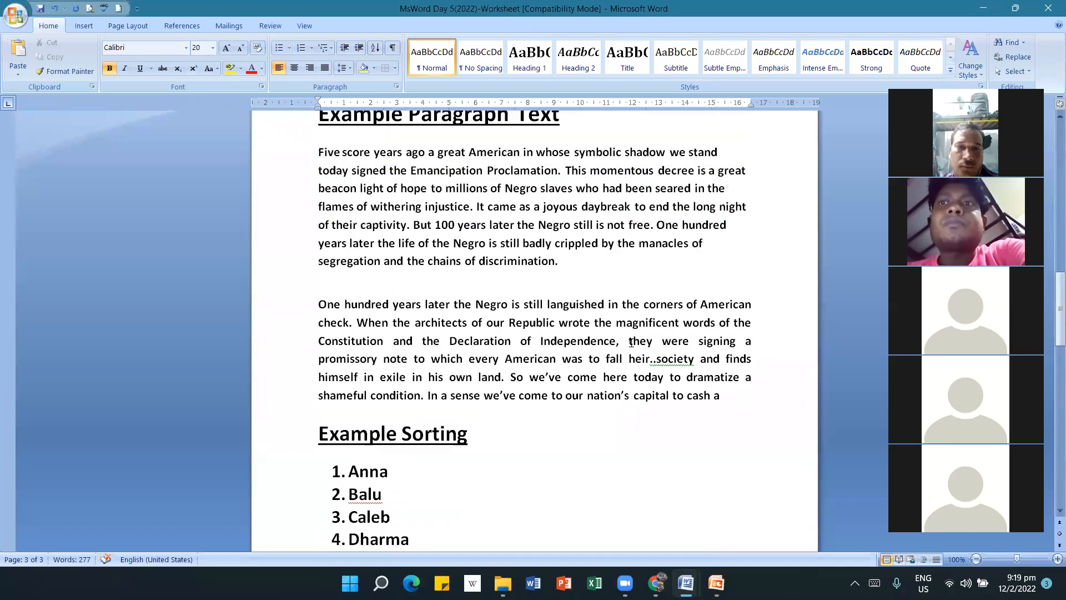
Review the worksheet from the example paragraphs up to the Paragraph Formatting topic list and back.
{"action": "scroll", "coordinate": [631, 343], "scroll_direction": "up", "scroll_amount": 2}
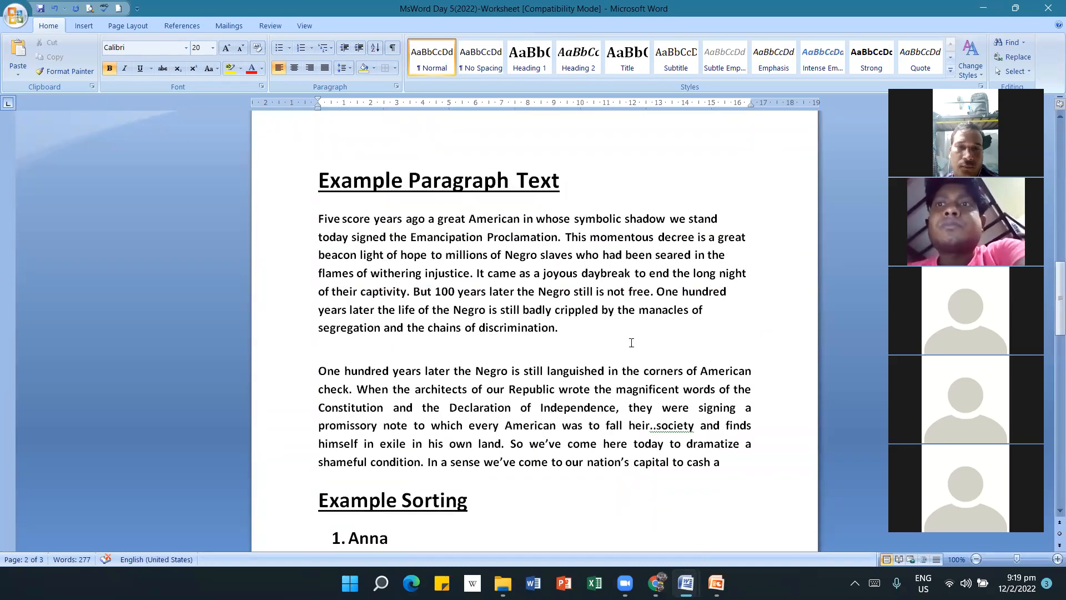
{"action": "scroll", "coordinate": [632, 342], "scroll_direction": "up", "scroll_amount": 9}
{"action": "scroll", "coordinate": [632, 343], "scroll_direction": "up", "scroll_amount": 14}
{"action": "scroll", "coordinate": [632, 342], "scroll_direction": "up", "scroll_amount": 5}
{"action": "scroll", "coordinate": [632, 342], "scroll_direction": "down", "scroll_amount": 11}
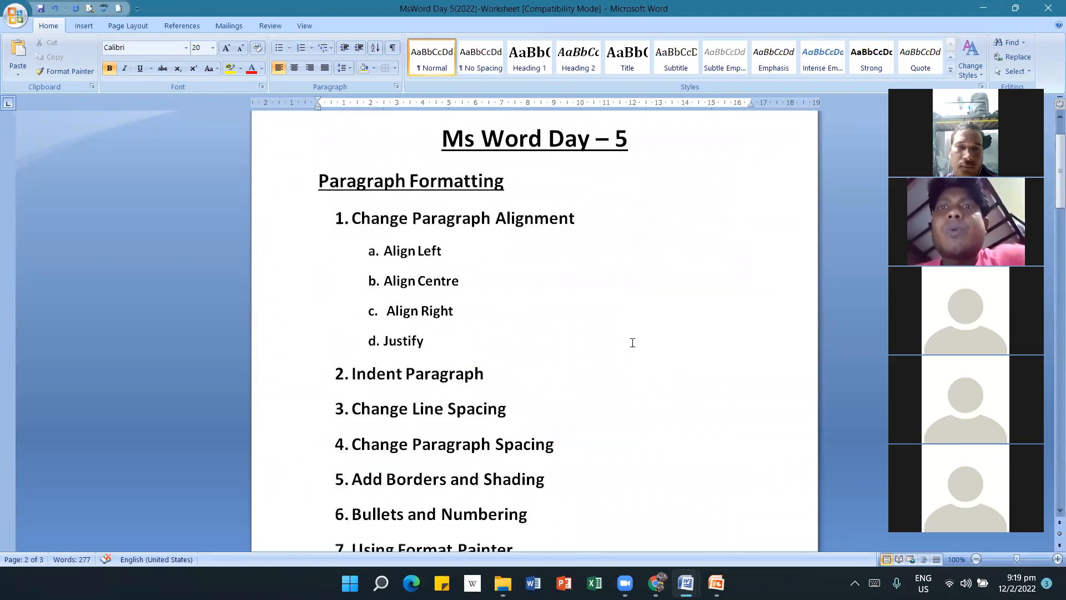
{"action": "scroll", "coordinate": [632, 342], "scroll_direction": "down", "scroll_amount": 14}
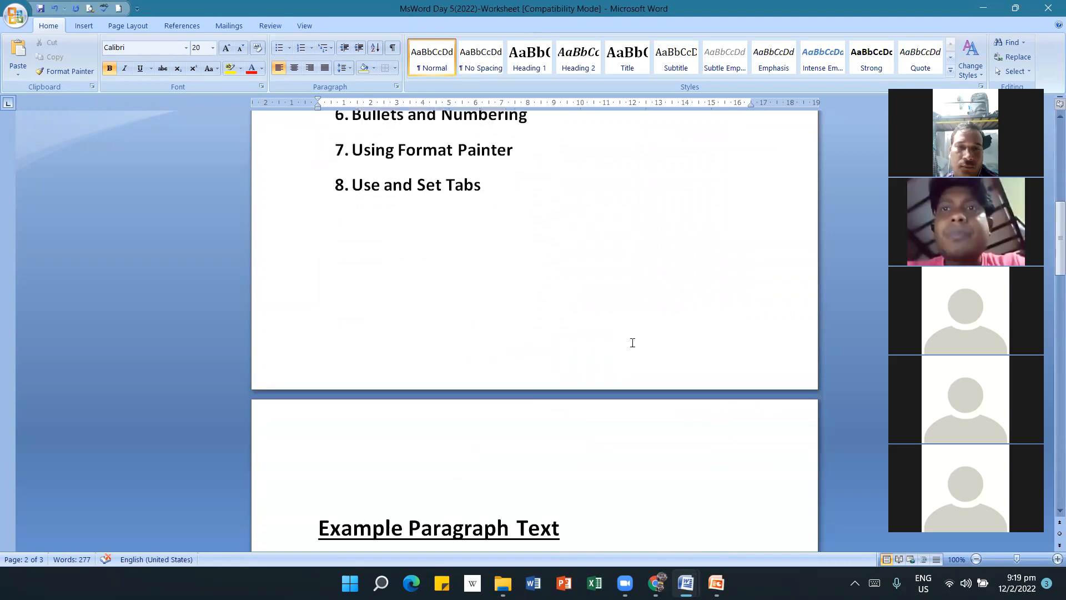
{"action": "scroll", "coordinate": [632, 343], "scroll_direction": "down", "scroll_amount": 3}
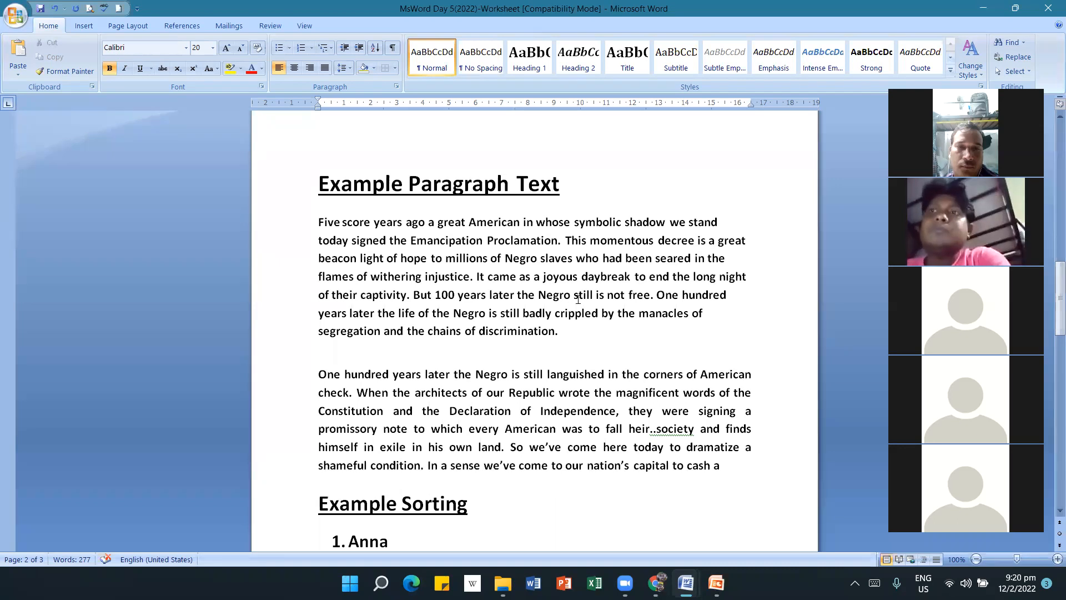
Add outside borders to the first paragraph under "Example Paragraph Text" and shade it light olive green.
{"action": "left_click_drag", "start_coordinate": [573, 331], "coordinate": [318, 221]}
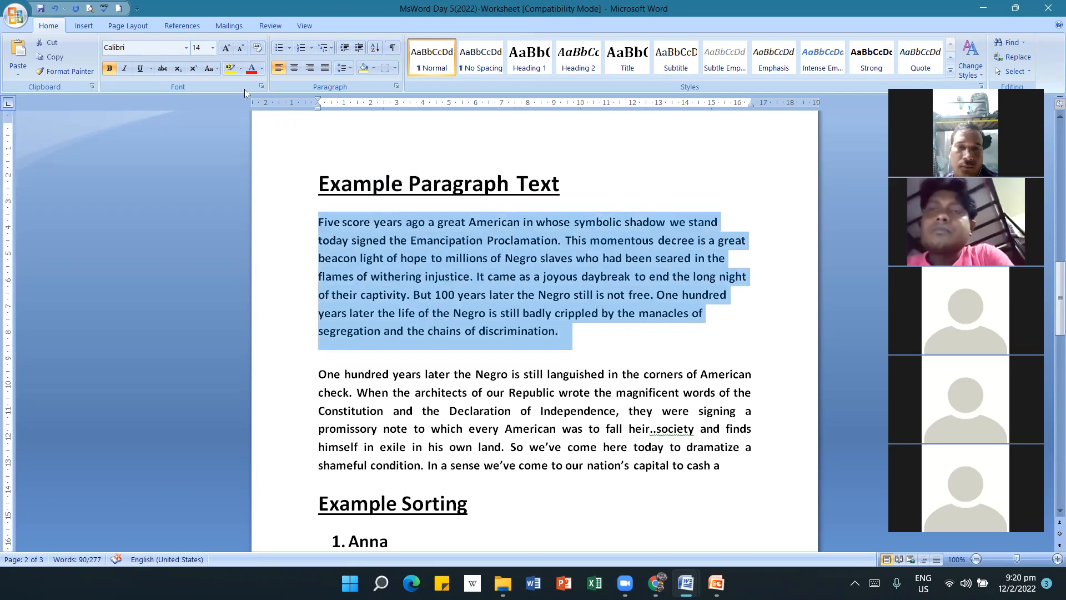
{"action": "left_click", "coordinate": [374, 68]}
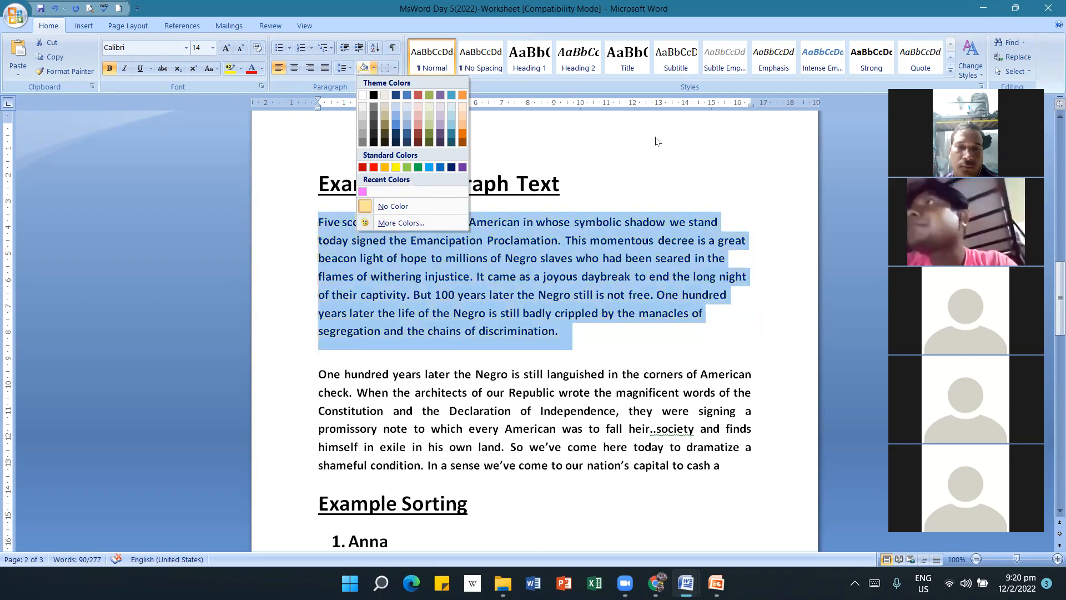
{"action": "left_click", "coordinate": [394, 69]}
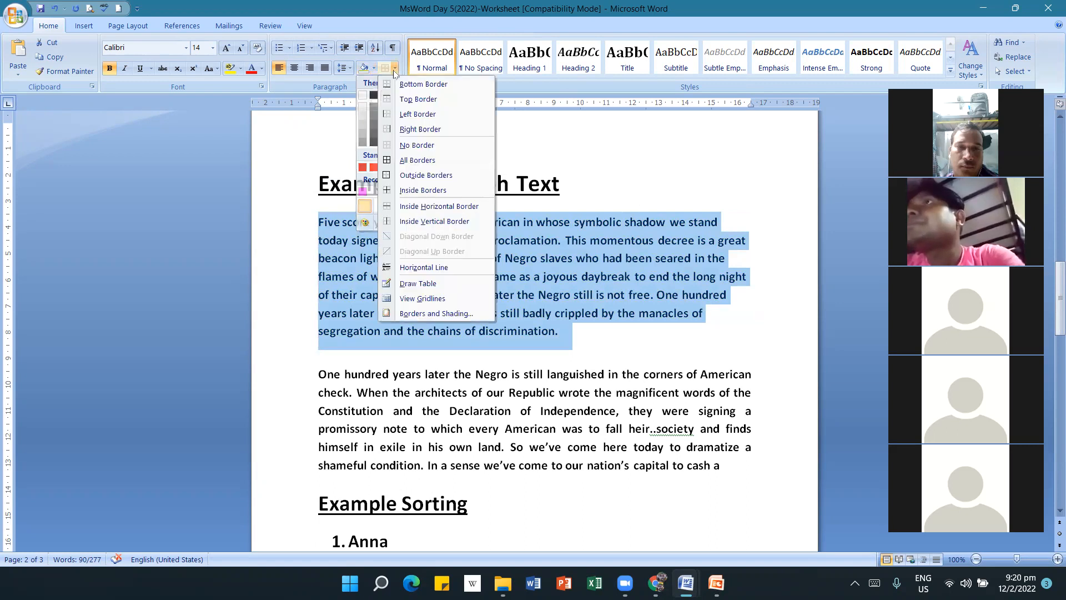
{"action": "left_click", "coordinate": [397, 173]}
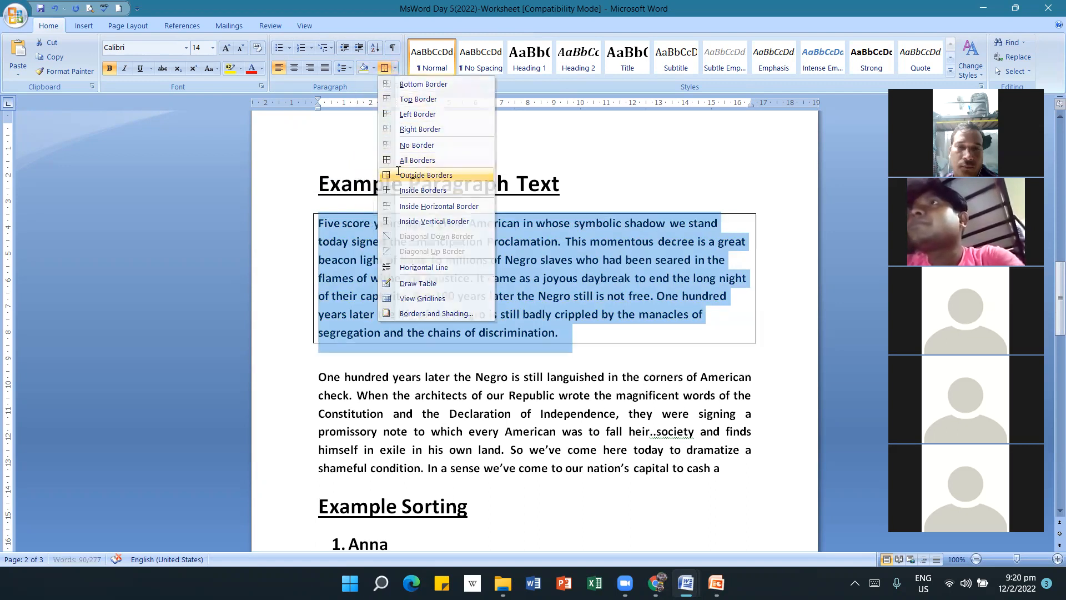
{"action": "left_click", "coordinate": [374, 68]}
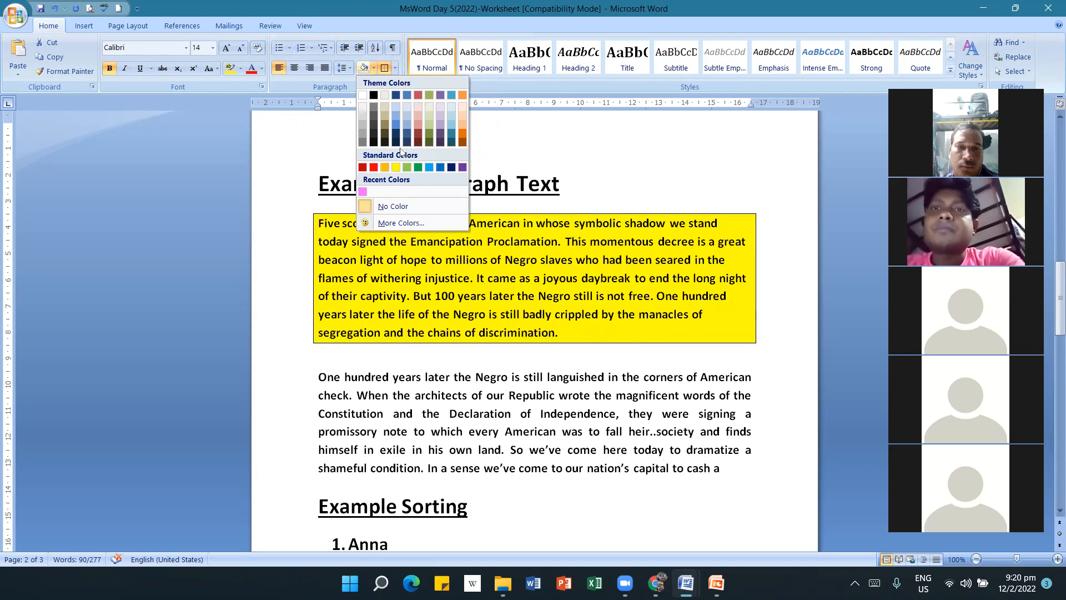
{"action": "left_click", "coordinate": [428, 120]}
Turn the second example paragraph into a bulleted list with round bullets and split off a second item starting at "When the architects".
{"action": "scroll", "coordinate": [533, 411], "scroll_direction": "down", "scroll_amount": 2}
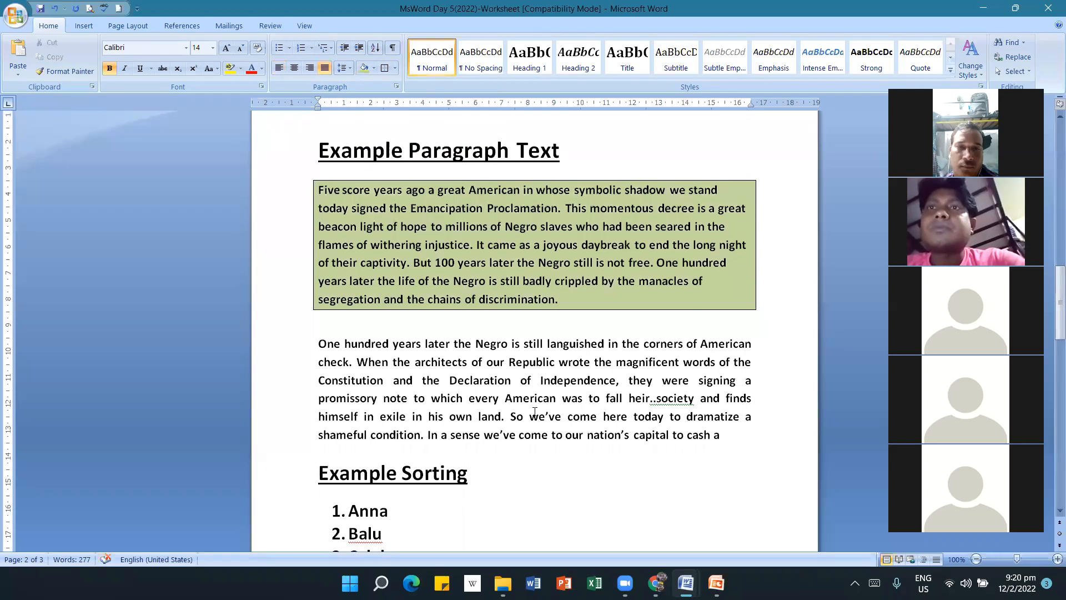
{"action": "scroll", "coordinate": [531, 411], "scroll_direction": "down", "scroll_amount": 1}
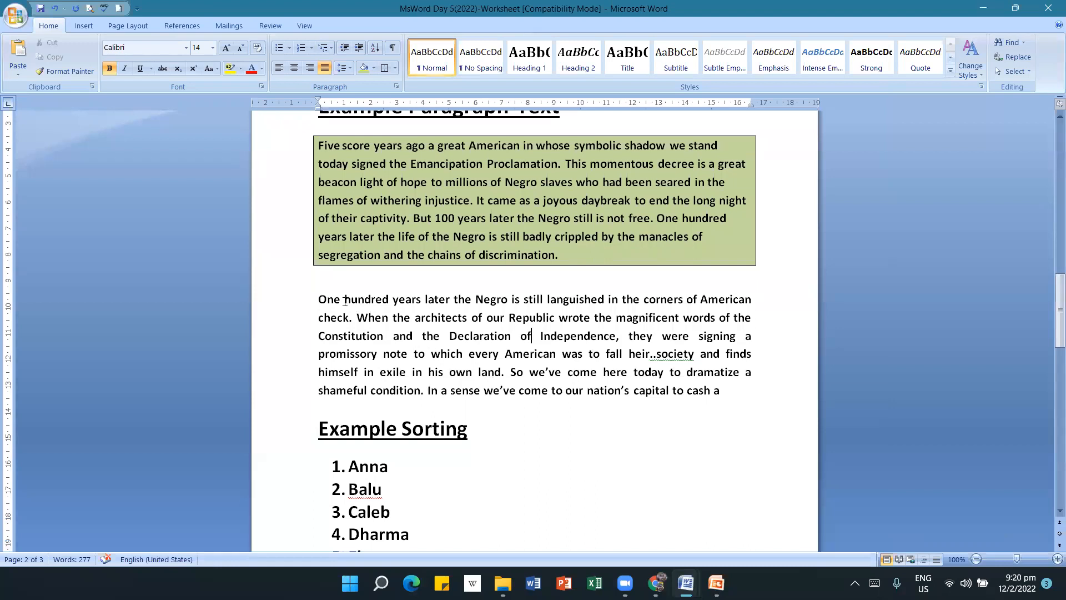
{"action": "left_click", "coordinate": [322, 300]}
{"action": "left_click_drag", "start_coordinate": [327, 301], "coordinate": [441, 335]}
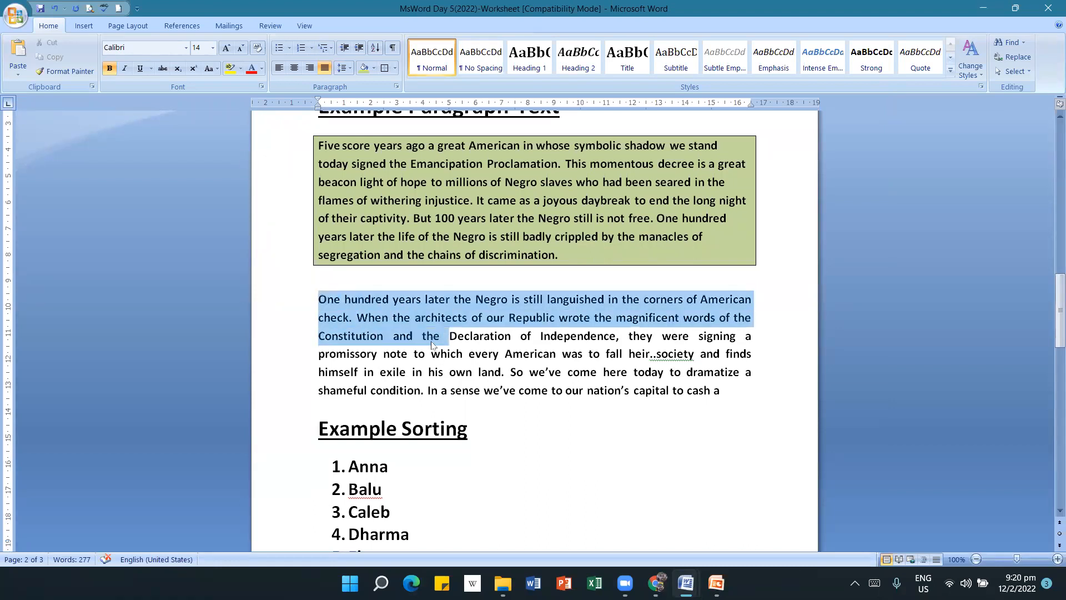
{"action": "left_click", "coordinate": [334, 328]}
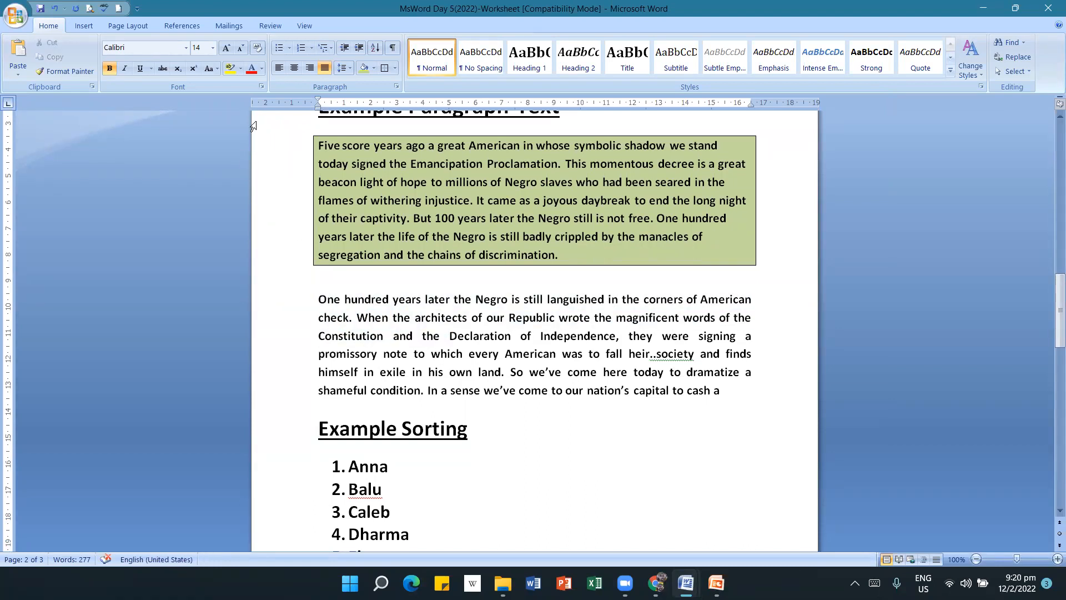
{"action": "left_click", "coordinate": [276, 48]}
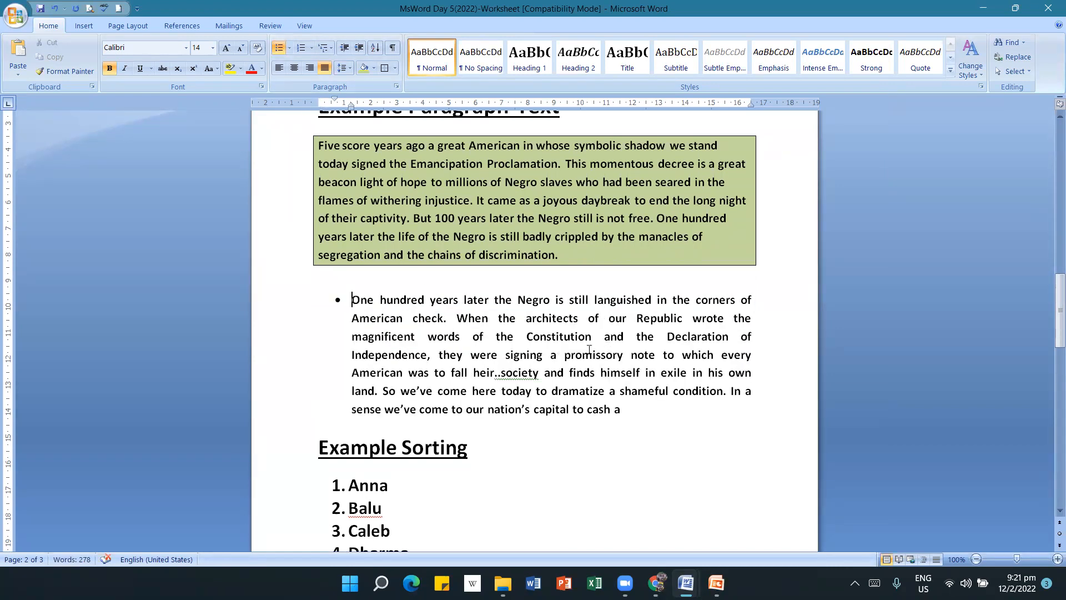
{"action": "left_click", "coordinate": [456, 319]}
{"action": "key", "text": "Return"}
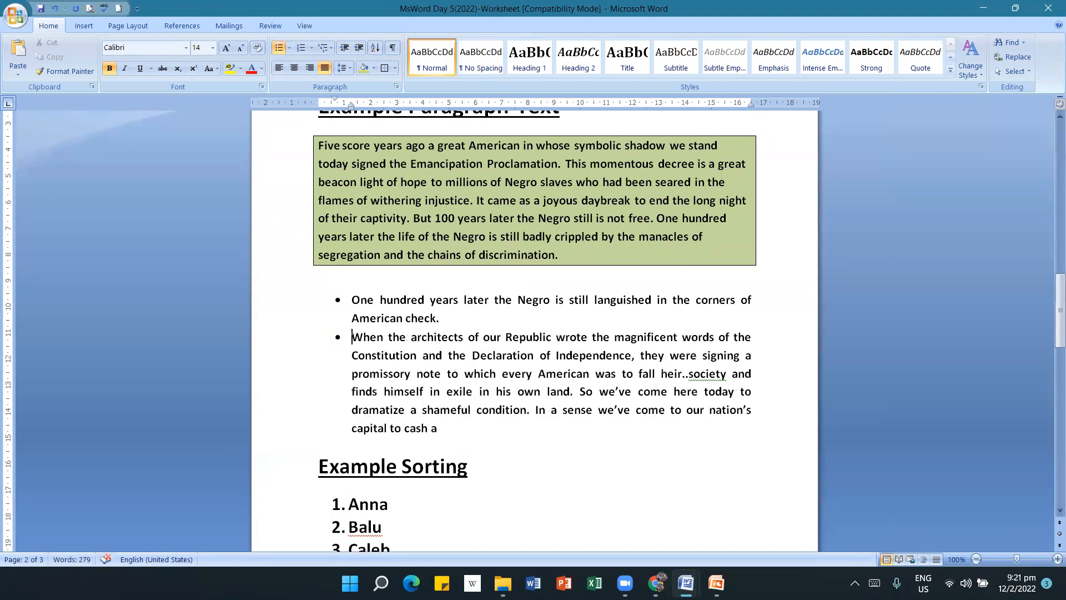
Change the bullets of both list items to the four-diamond style and deselect the text.
{"action": "left_click_drag", "start_coordinate": [450, 427], "coordinate": [356, 299]}
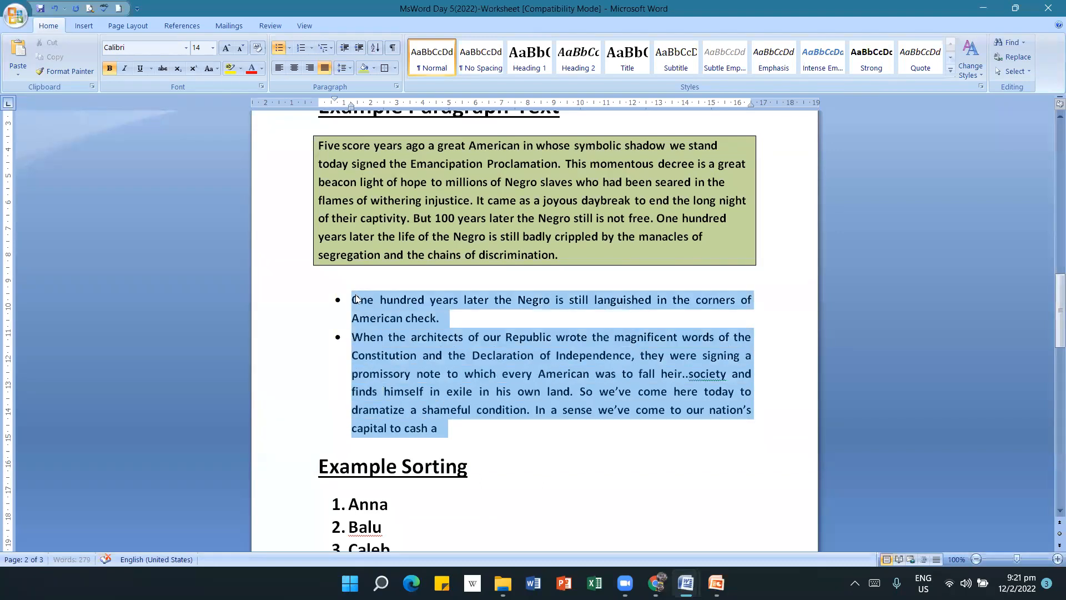
{"action": "left_click", "coordinate": [289, 54]}
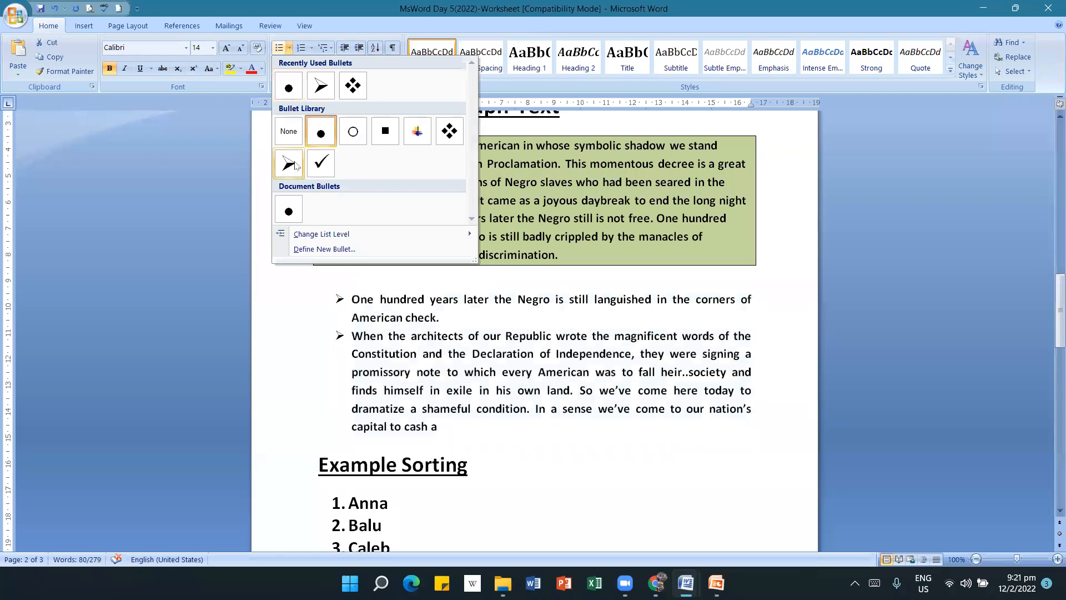
{"action": "left_click", "coordinate": [449, 139]}
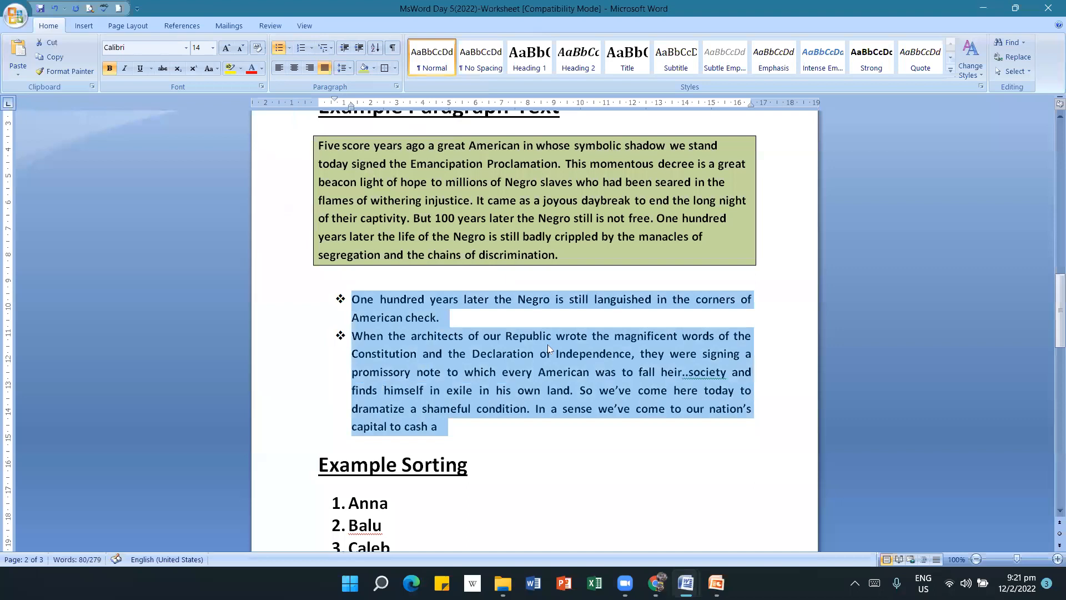
{"action": "left_click", "coordinate": [604, 459]}
{"action": "scroll", "coordinate": [605, 459], "scroll_direction": "down", "scroll_amount": 5}
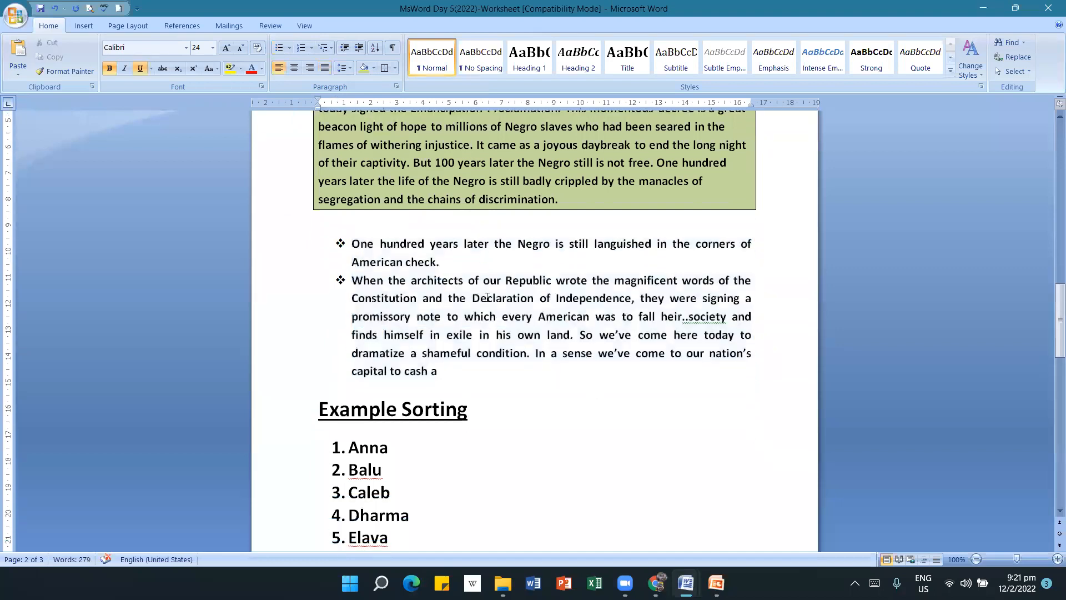
{"action": "scroll", "coordinate": [500, 445], "scroll_direction": "down", "scroll_amount": 1}
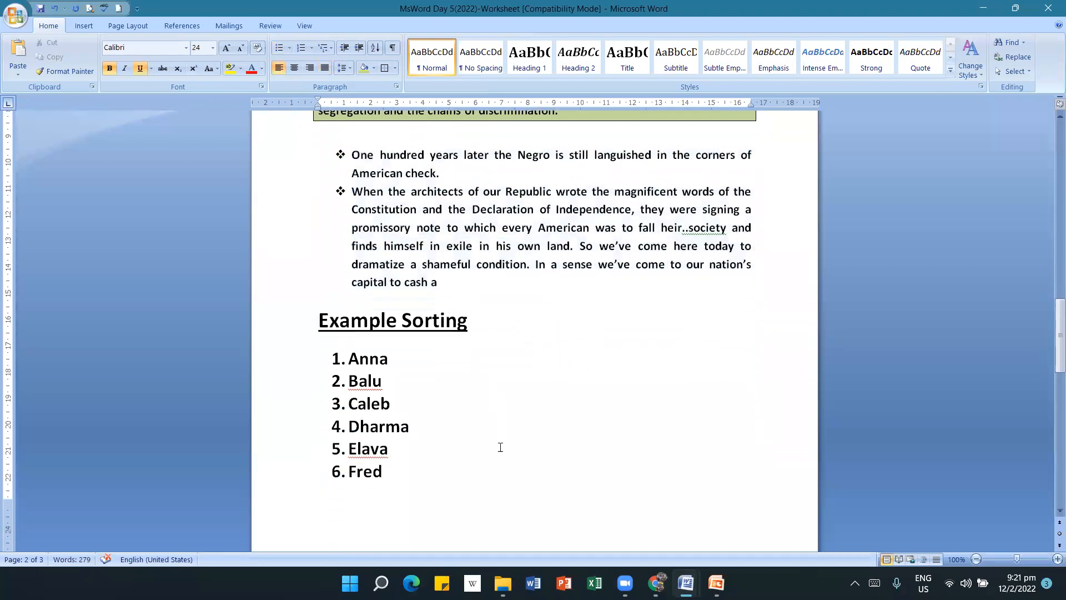